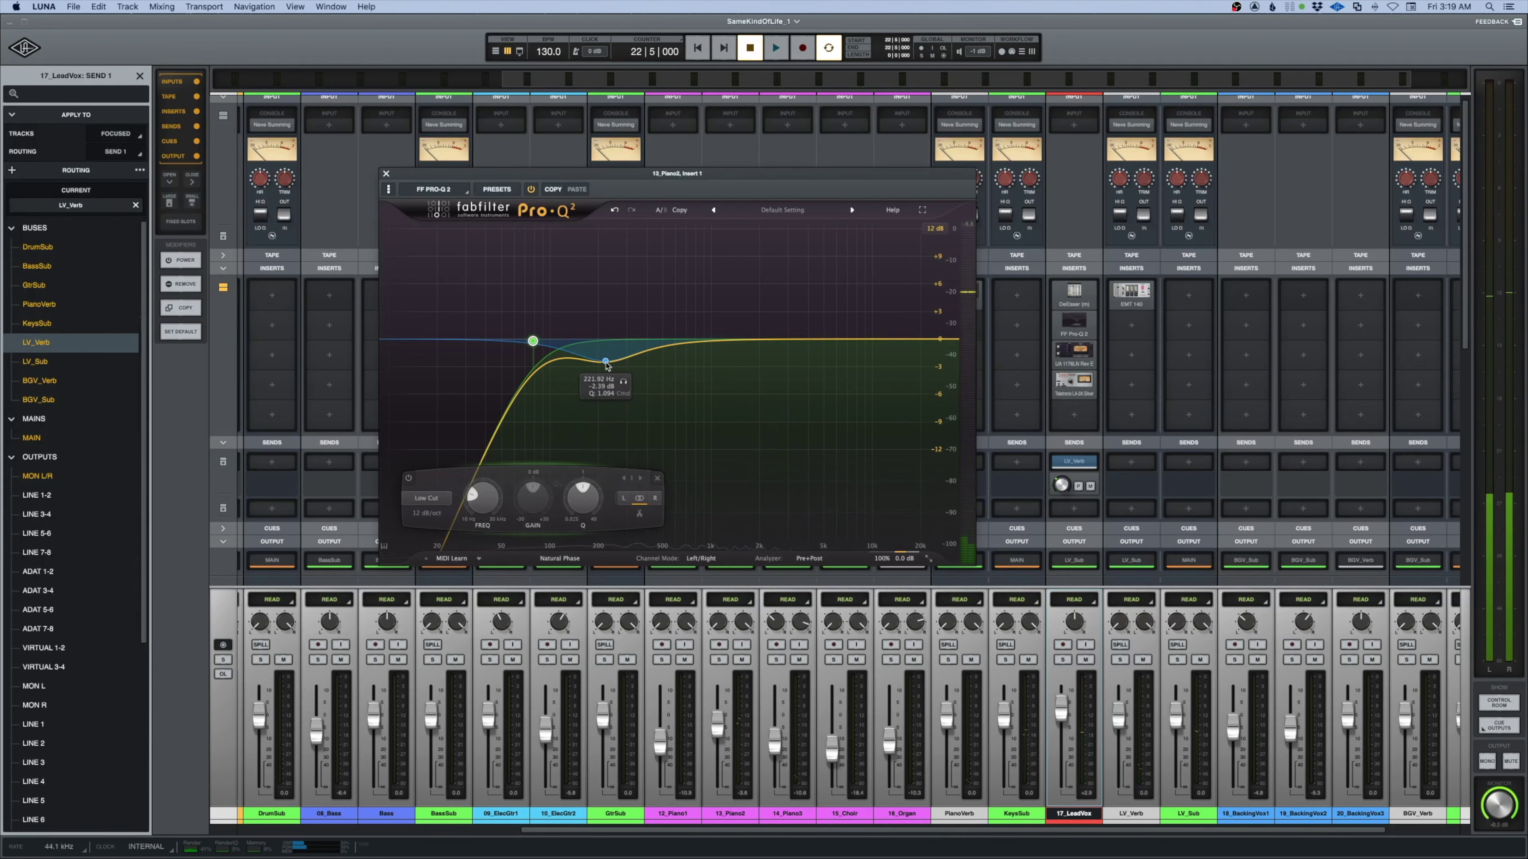
Raise the 13_Piano2 EQ's low cut to about 143 Hz, deepen its 221 Hz dip to about -5.5 dB, and close the EQ
key("space")
left_click_drag(606, 364, 575, 342)
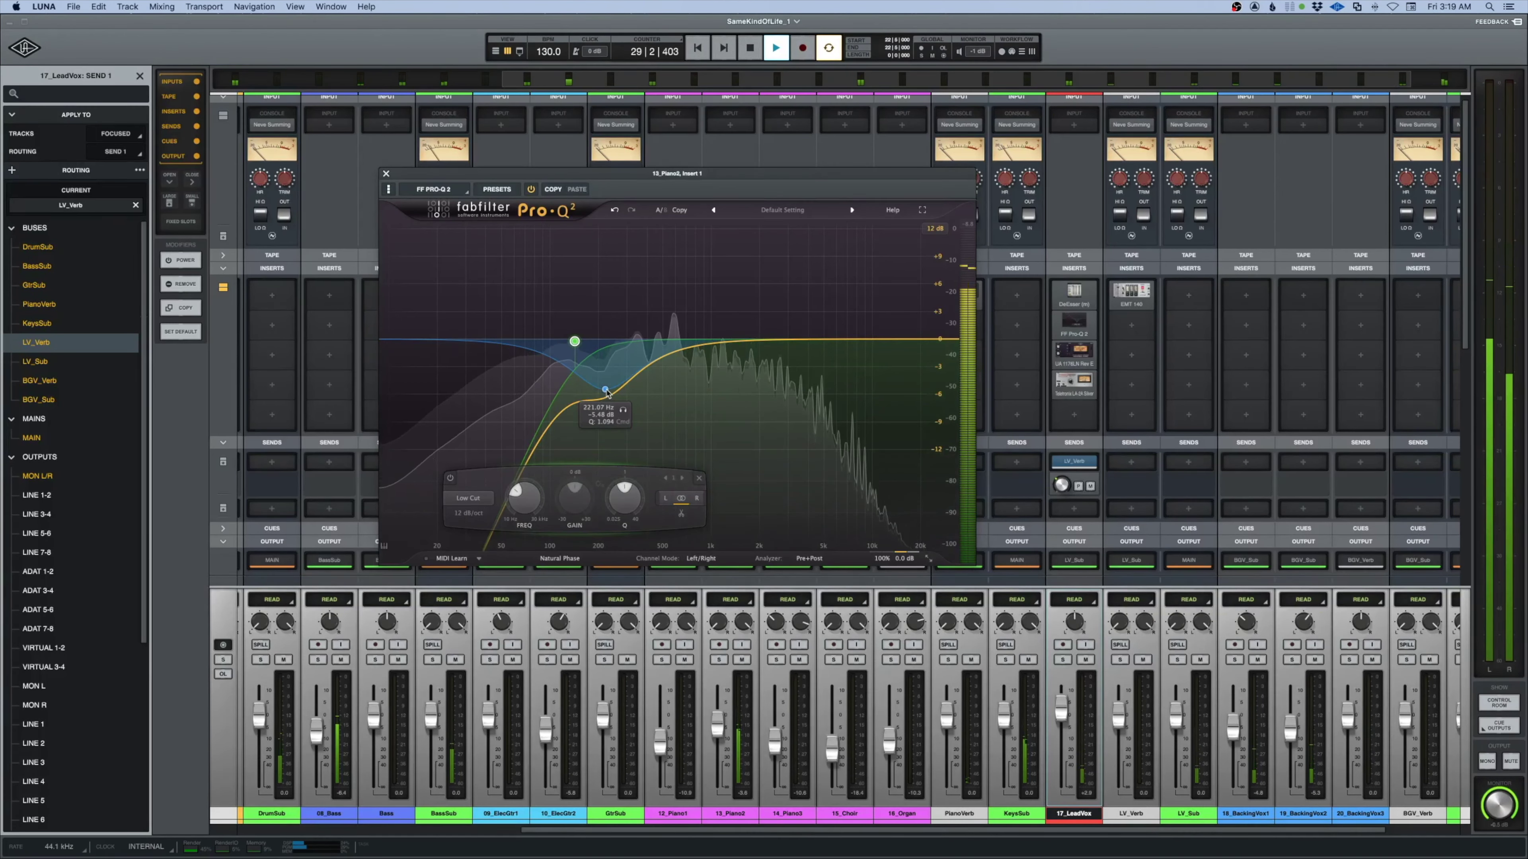
left_click(606, 390)
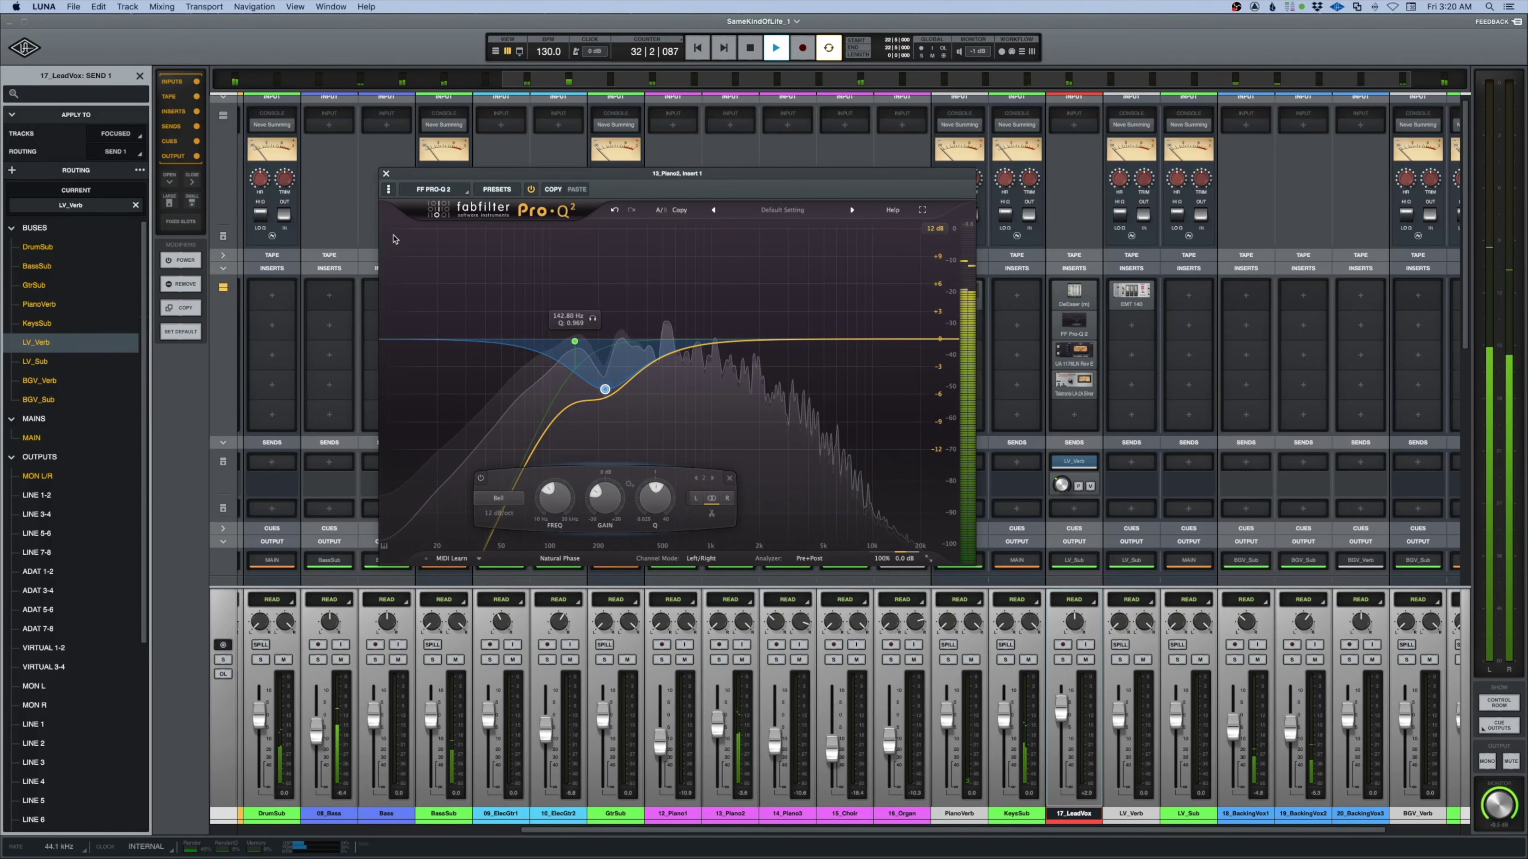
left_click(386, 174)
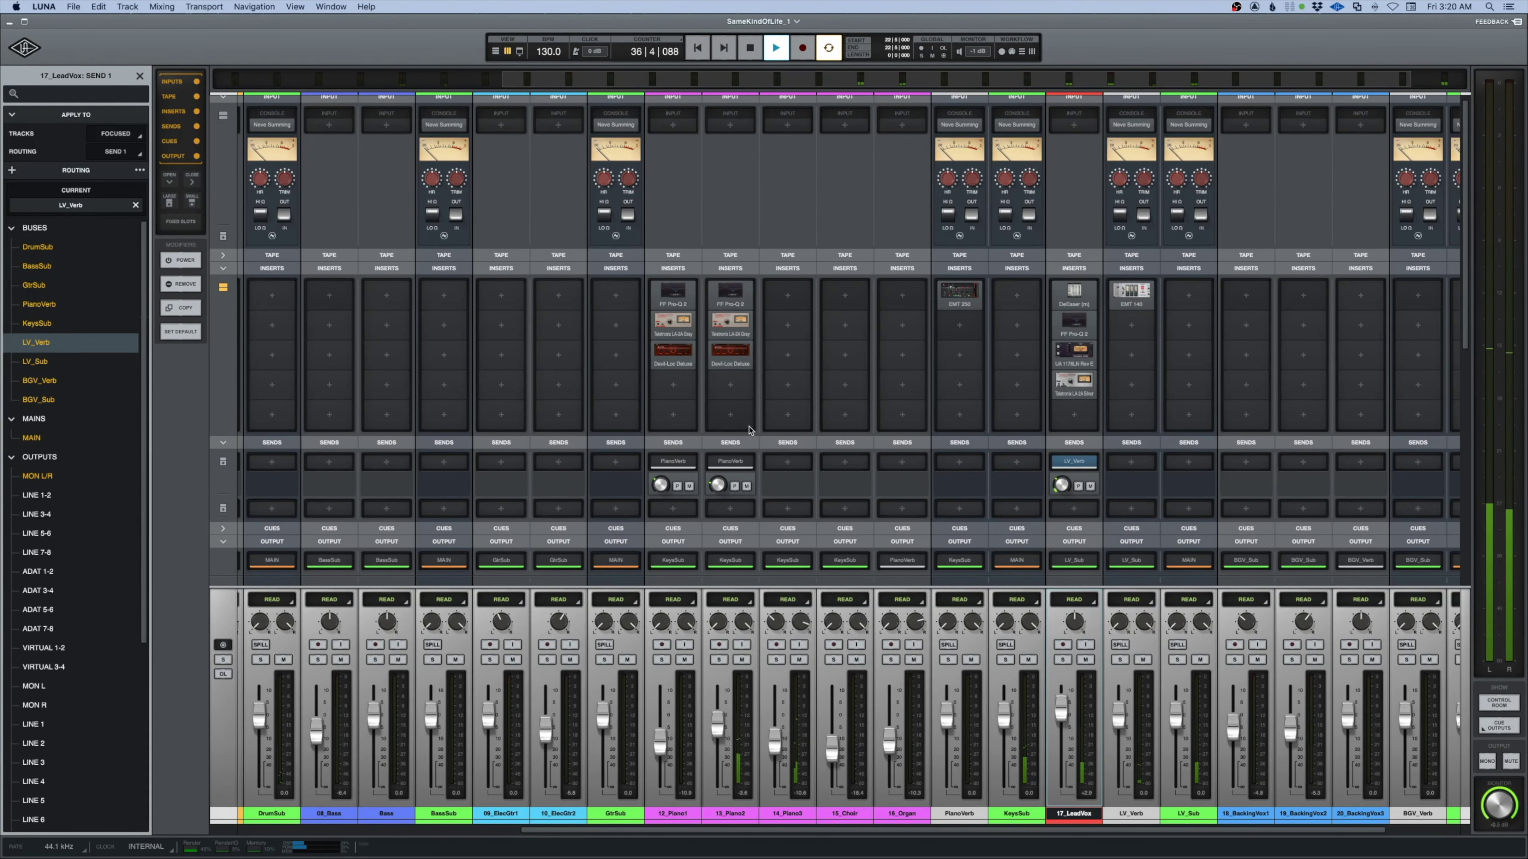
key("space")
Solo the 08_Bass track and place the playhead at bar 26, where its first bass part begins
scroll(749, 429, "left", 10)
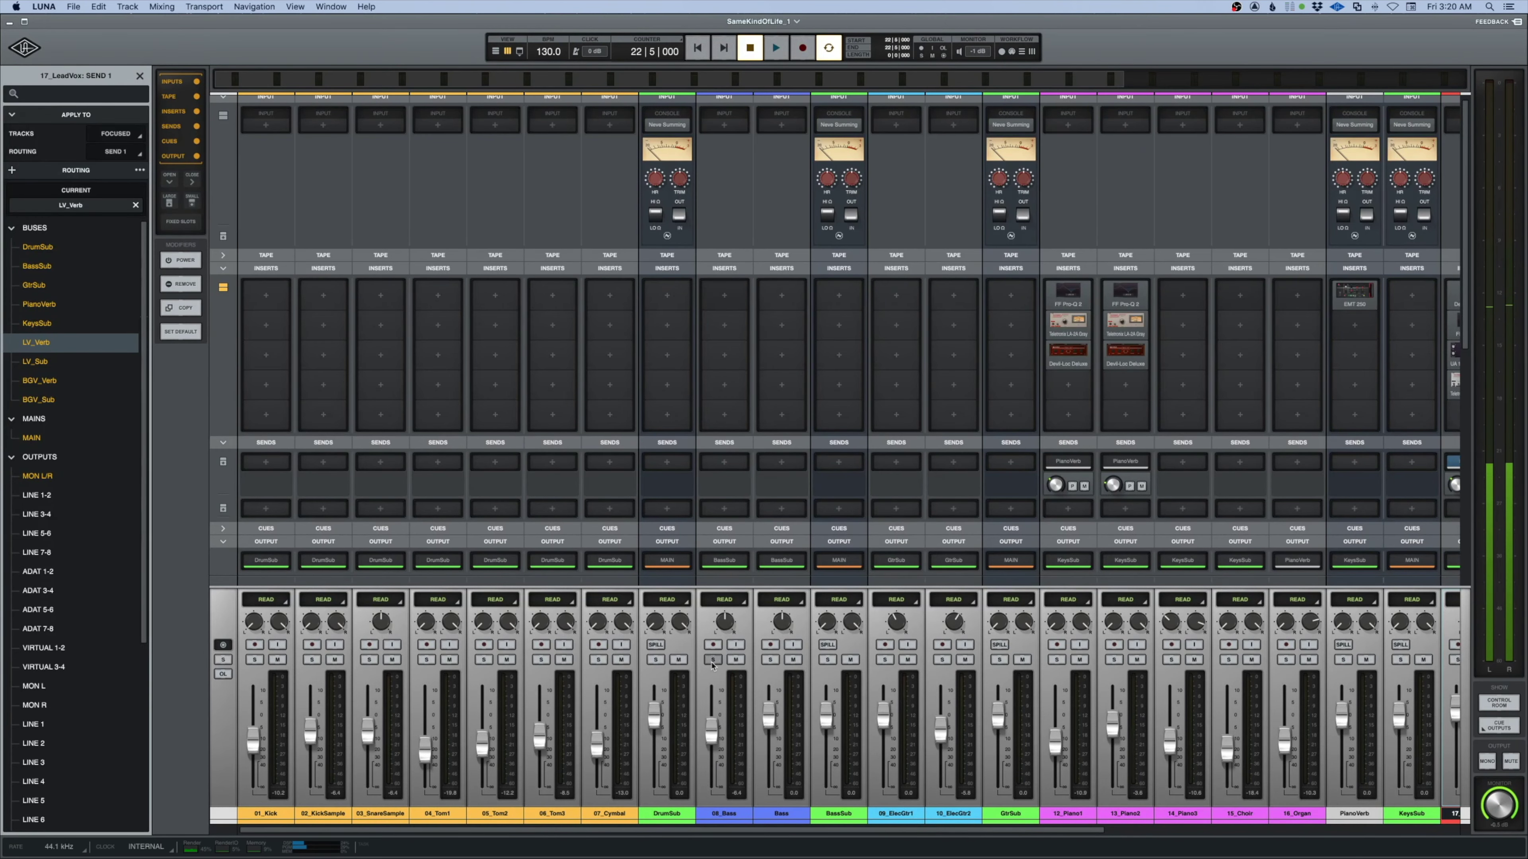
key("super+equal")
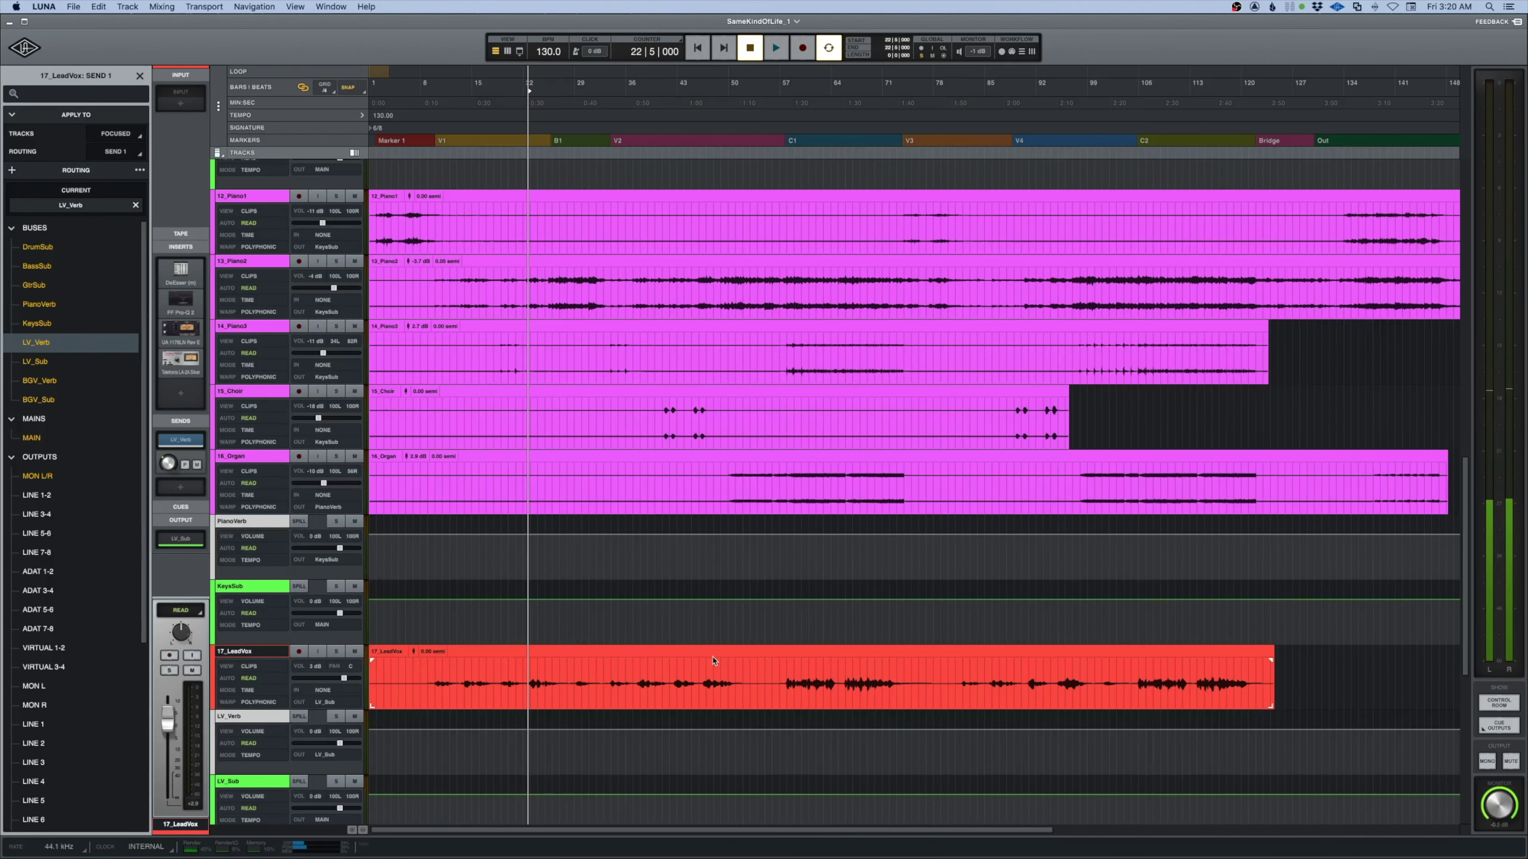
scroll(749, 566, "up", 15)
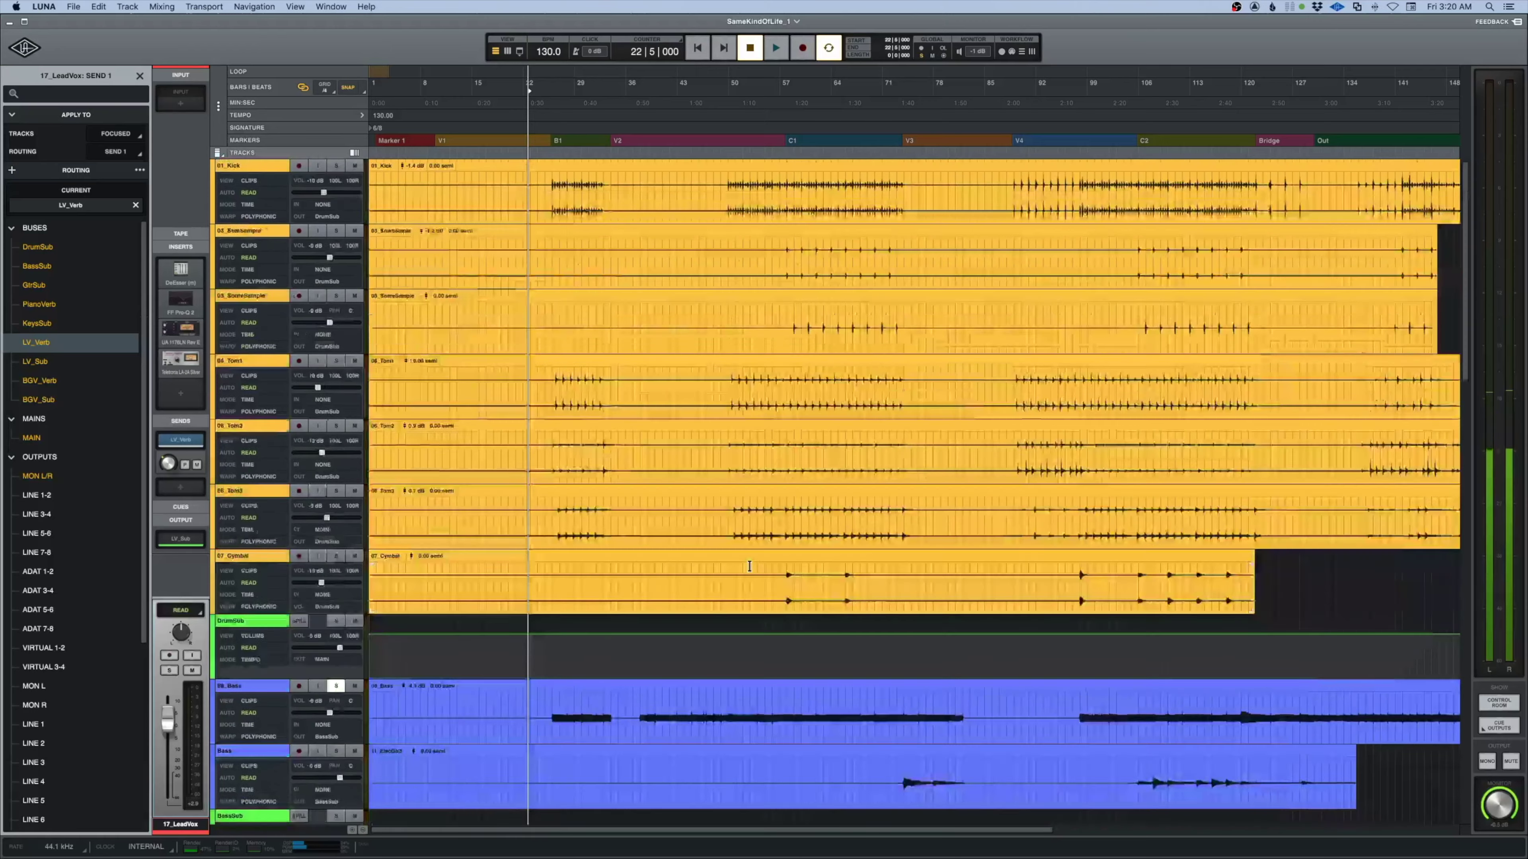
scroll(749, 566, "down", 2)
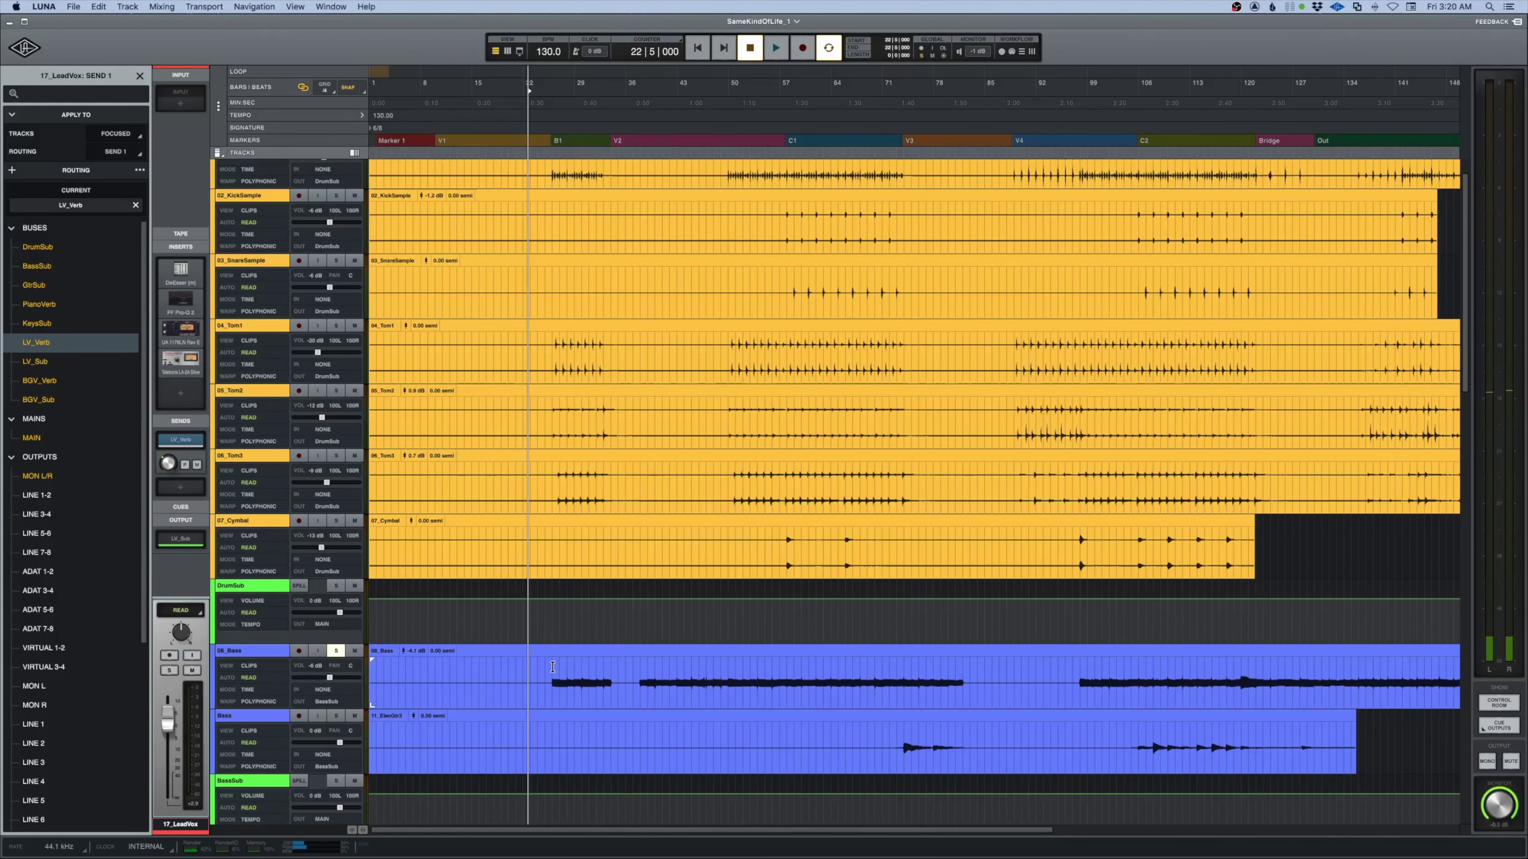
left_click(552, 667)
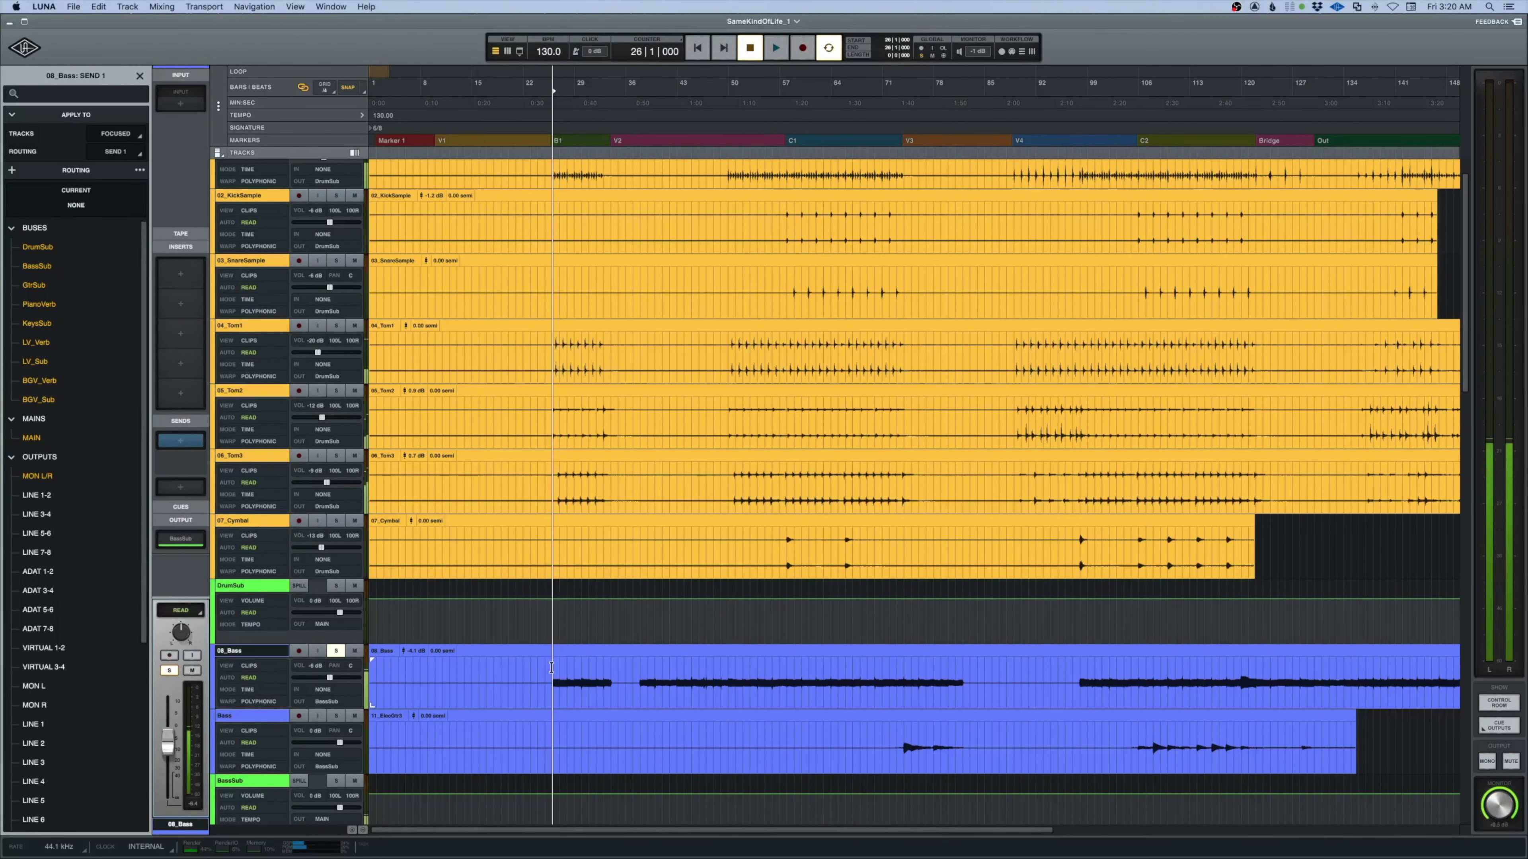
Insert FabFilter FF Pro-Q 2 in the first insert slot of the 08_Bass channel
key("super+equal")
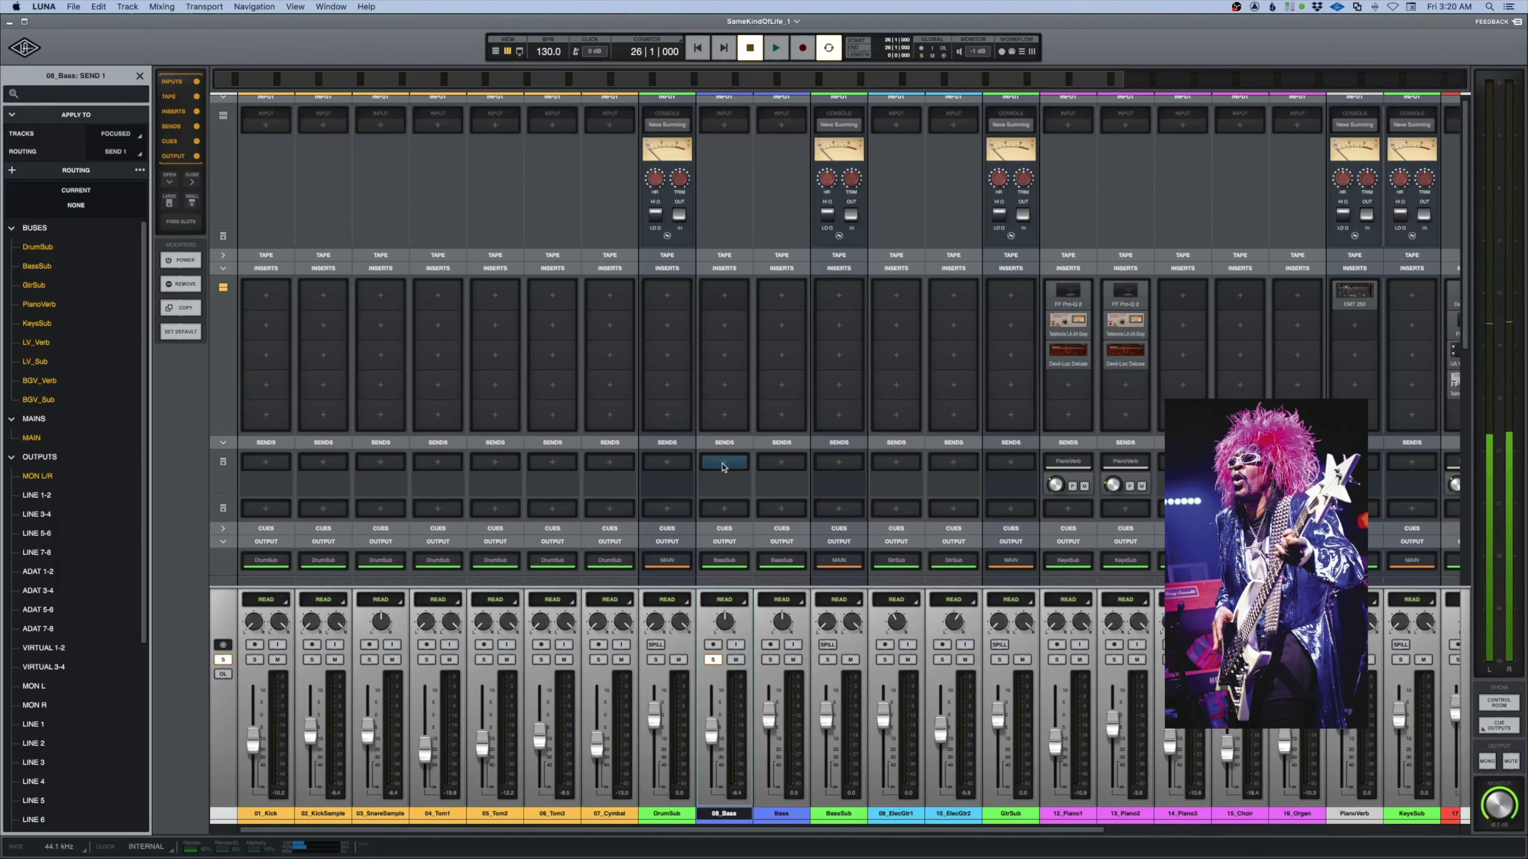
left_click(726, 297)
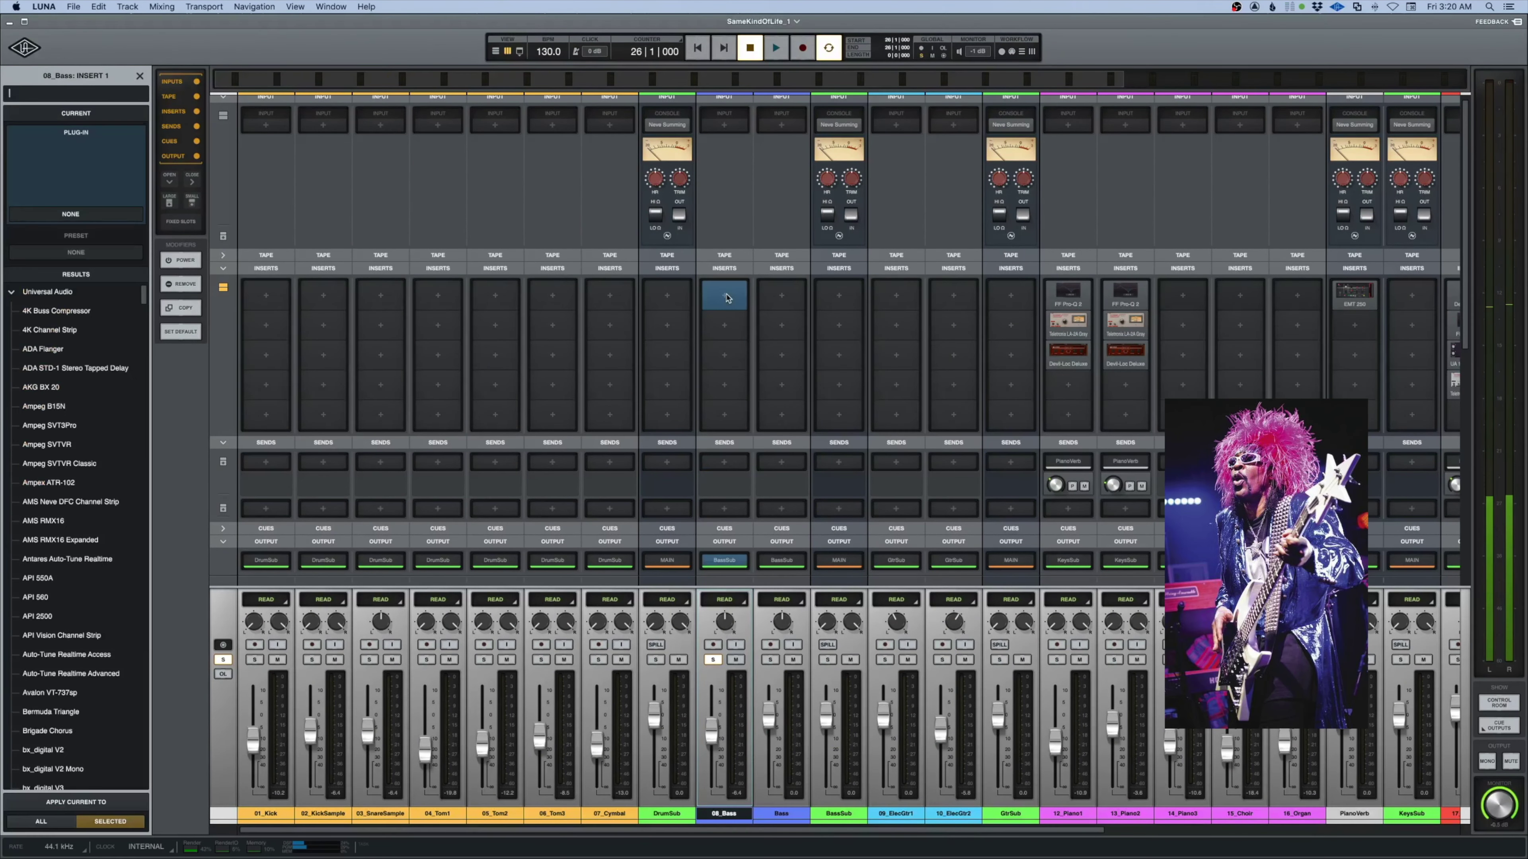
type("fab")
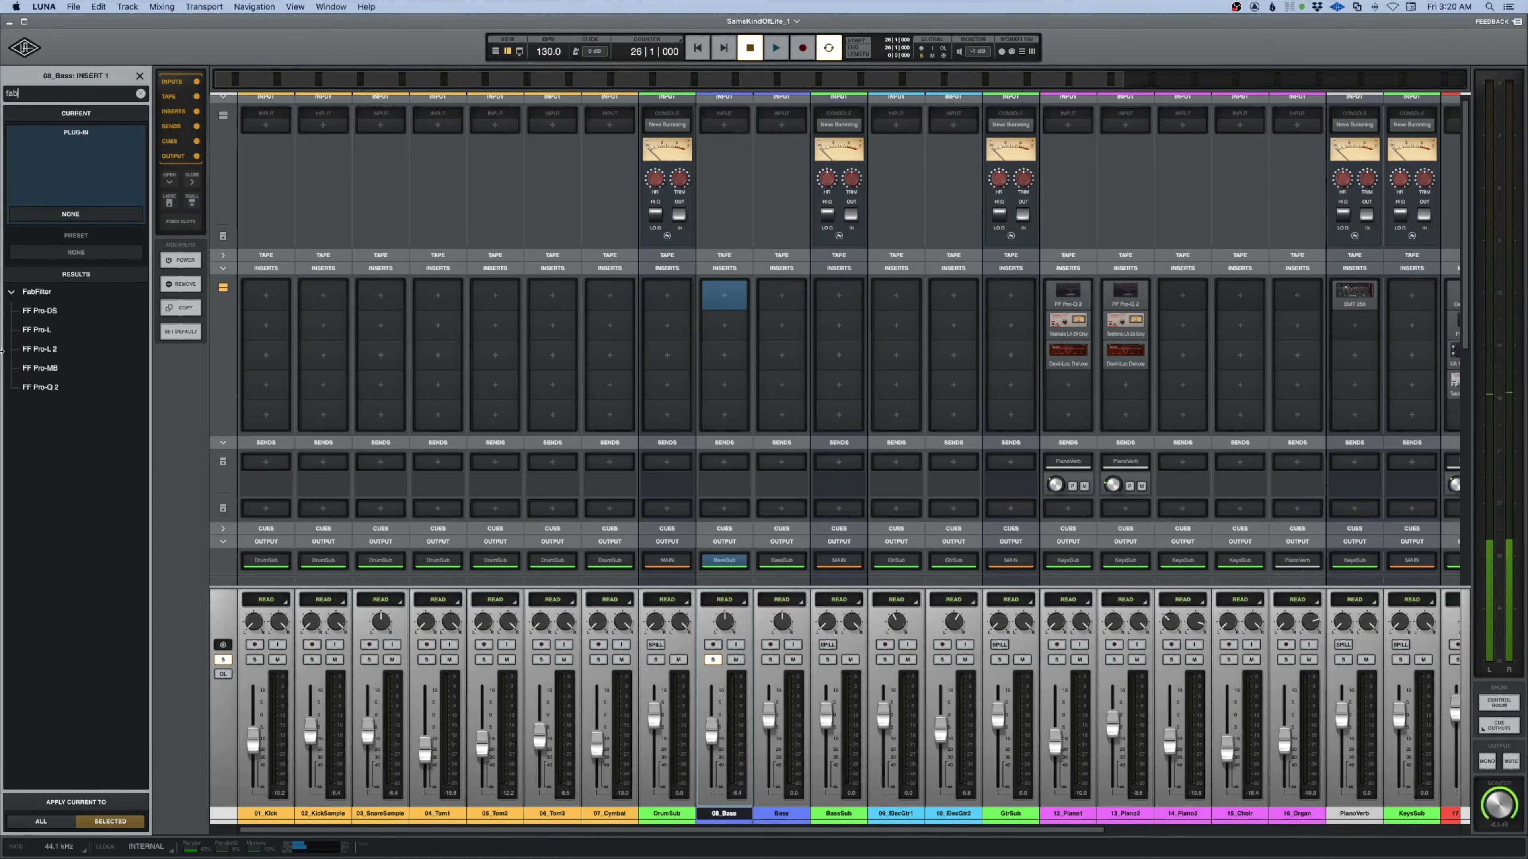
left_click(57, 388)
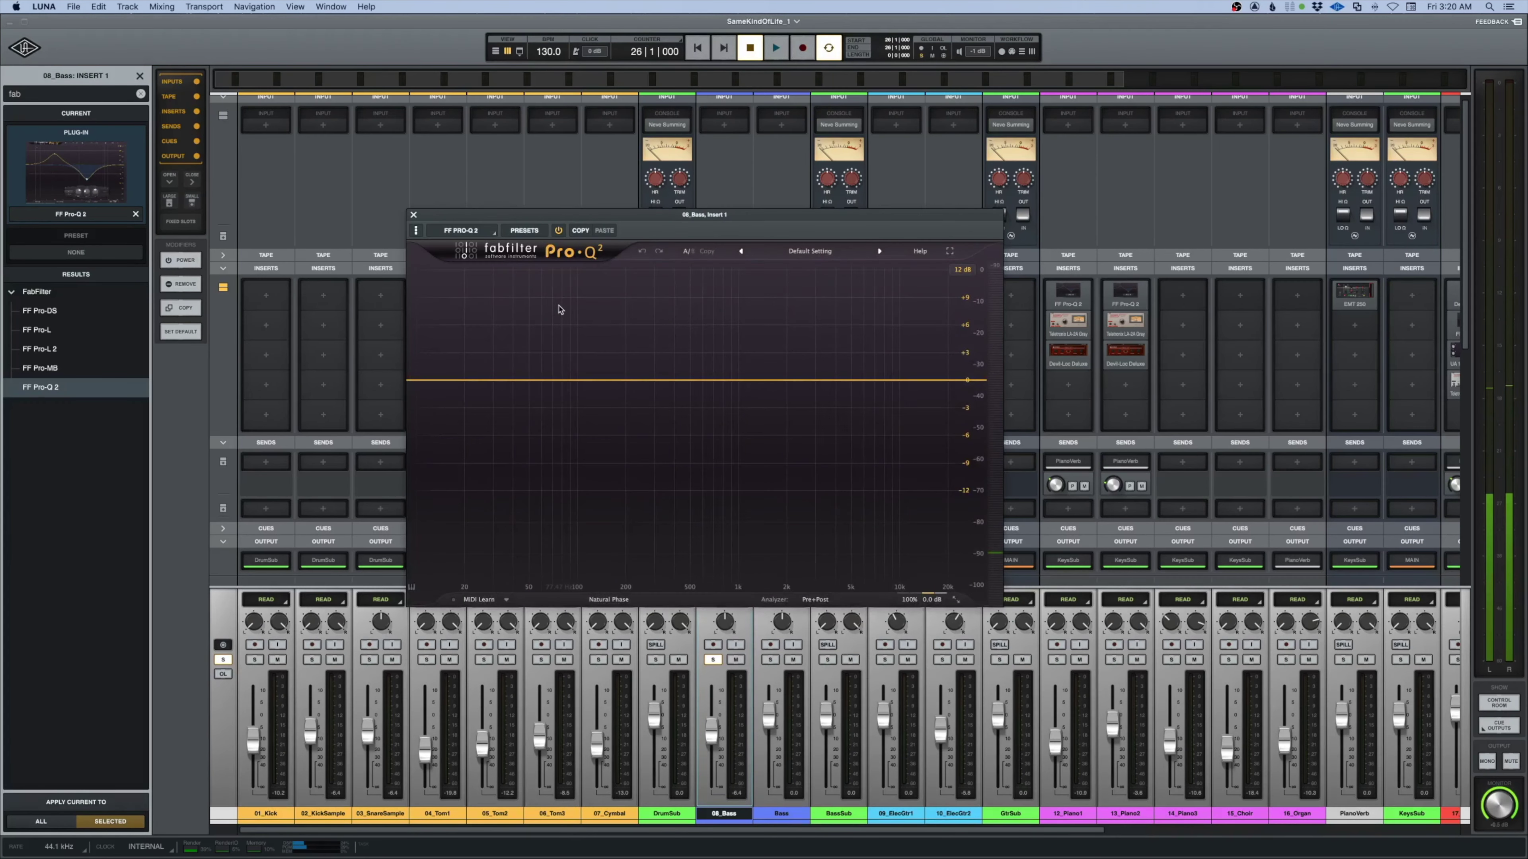
Add a low cut at about 52 Hz to the 08_Bass EQ during playback
key("space")
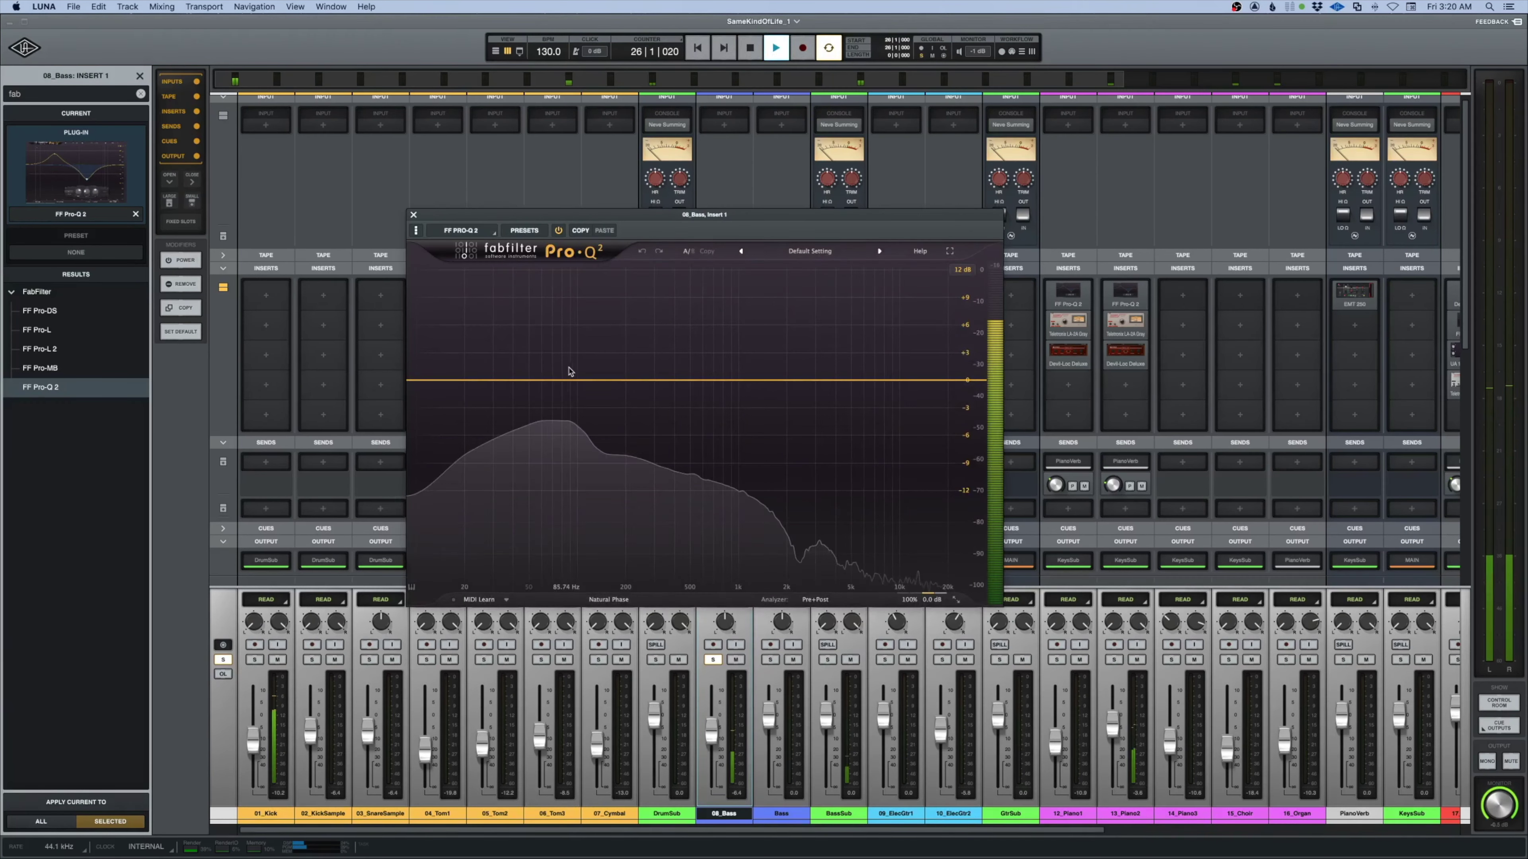
left_click(446, 380)
left_click_drag(454, 382, 526, 381)
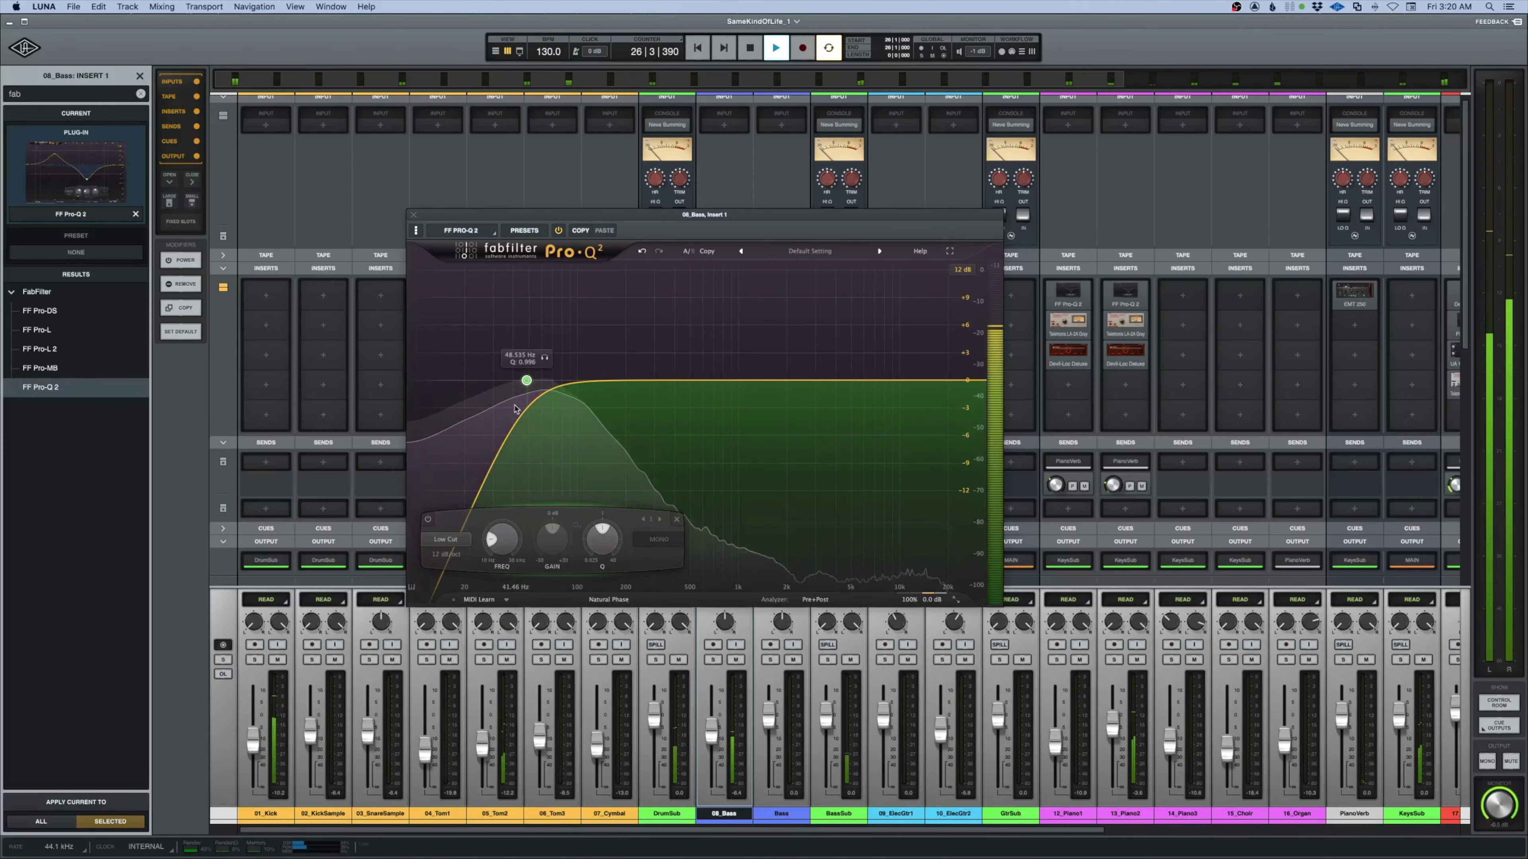
left_click_drag(526, 382, 532, 381)
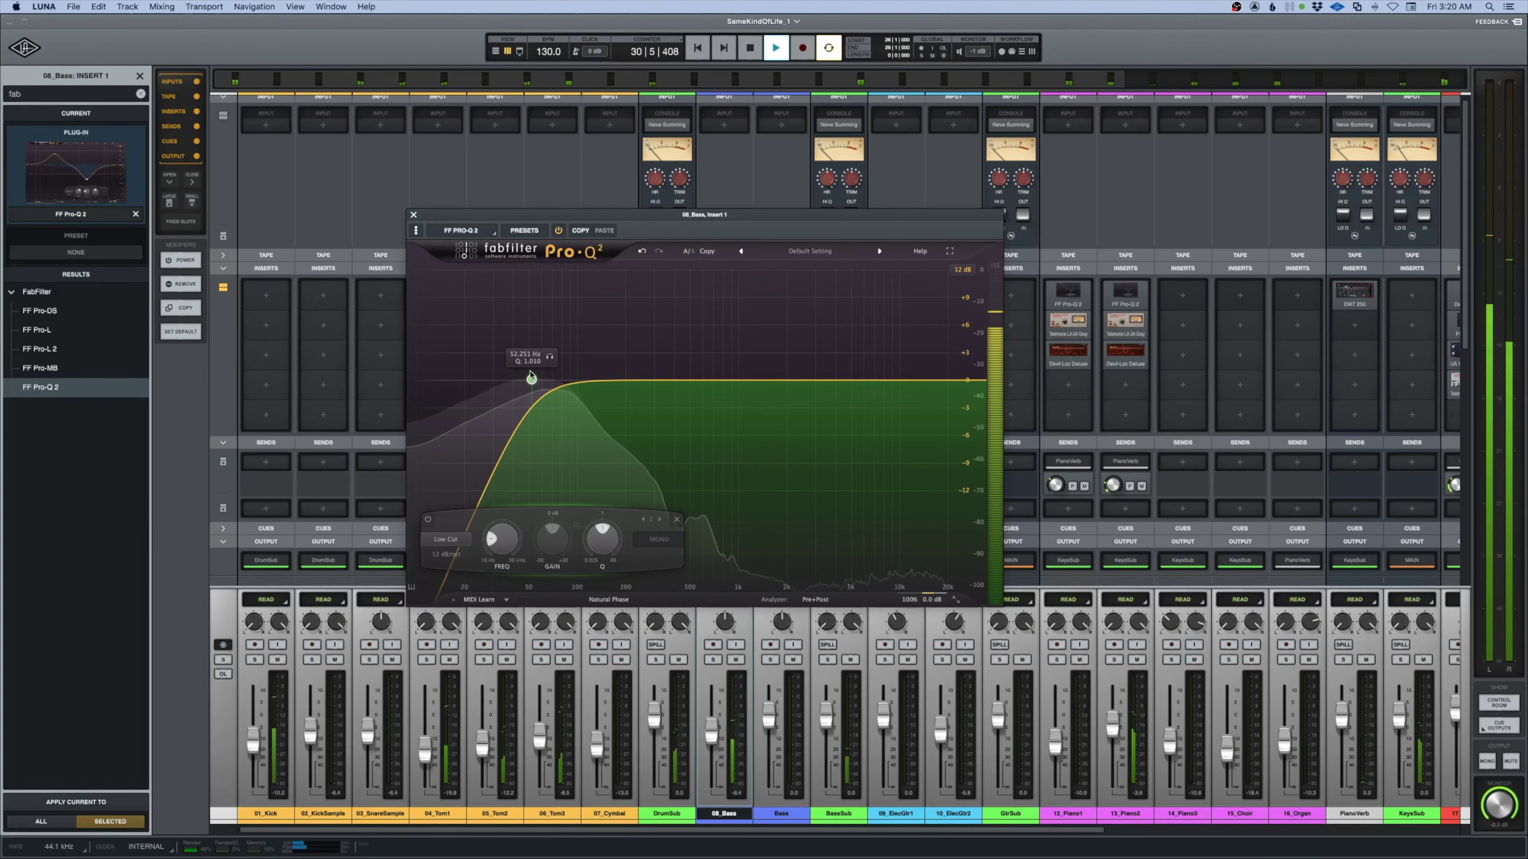
Compare the bass with its EQ bypassed and enabled, and stop playback
left_click(559, 230)
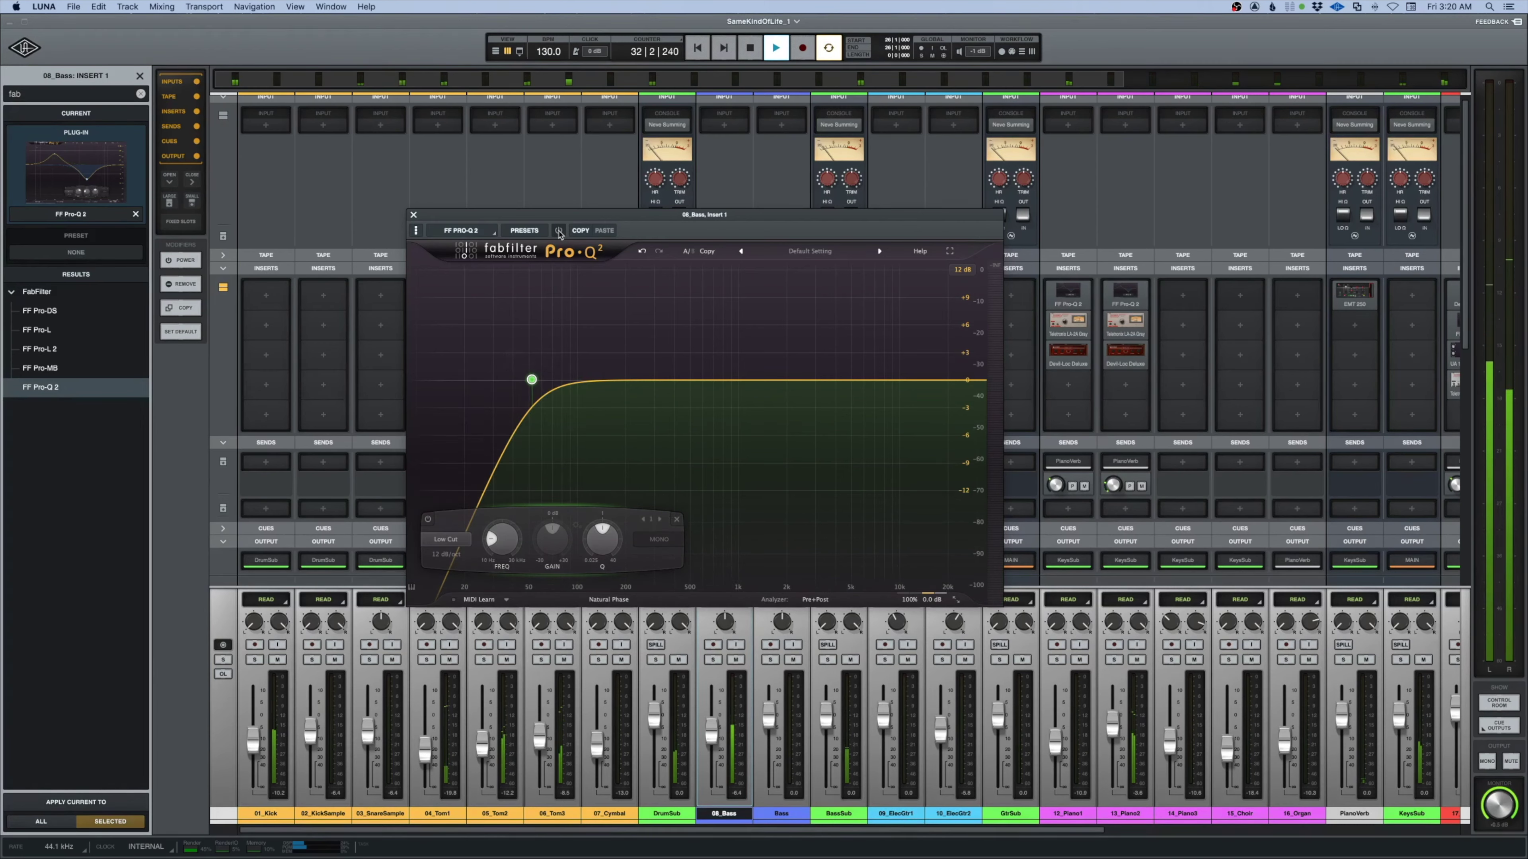
left_click(559, 231)
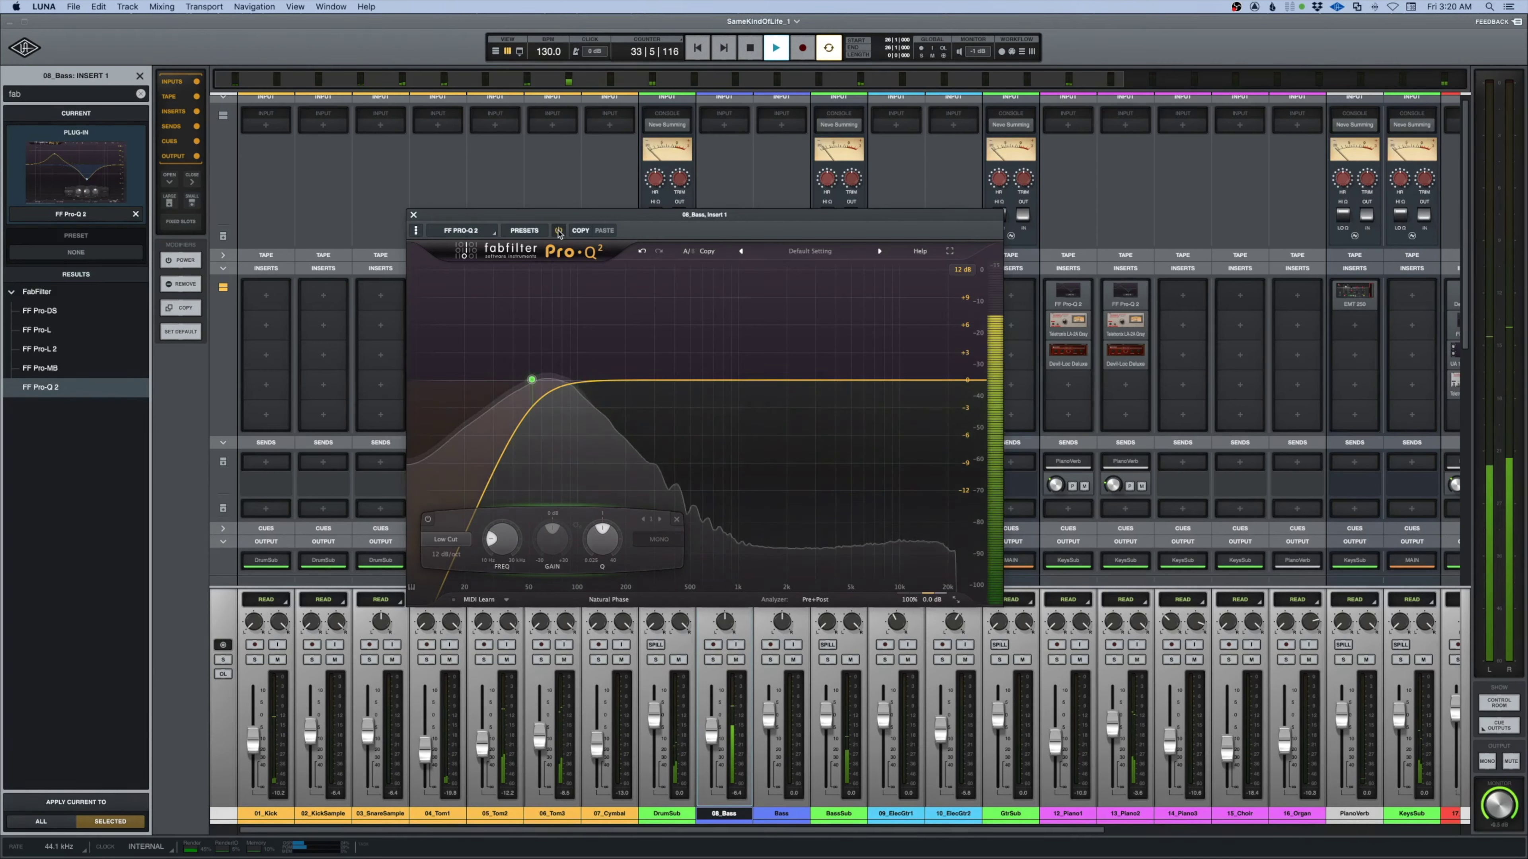
key("space")
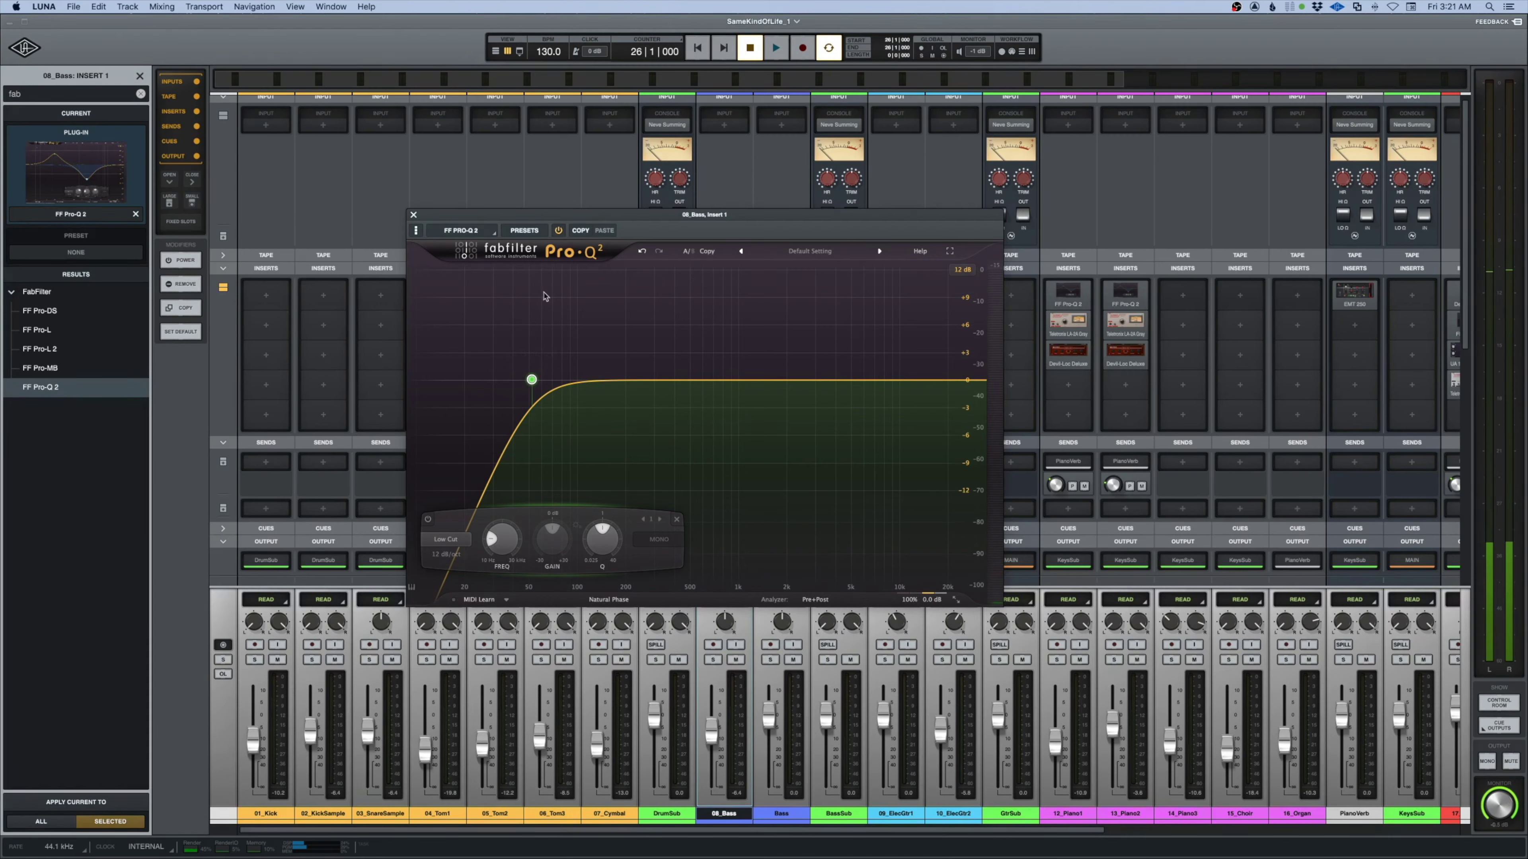
Lower the bass low cut to about 49 Hz, audition it in playback, and close the EQ
left_click_drag(532, 380, 528, 381)
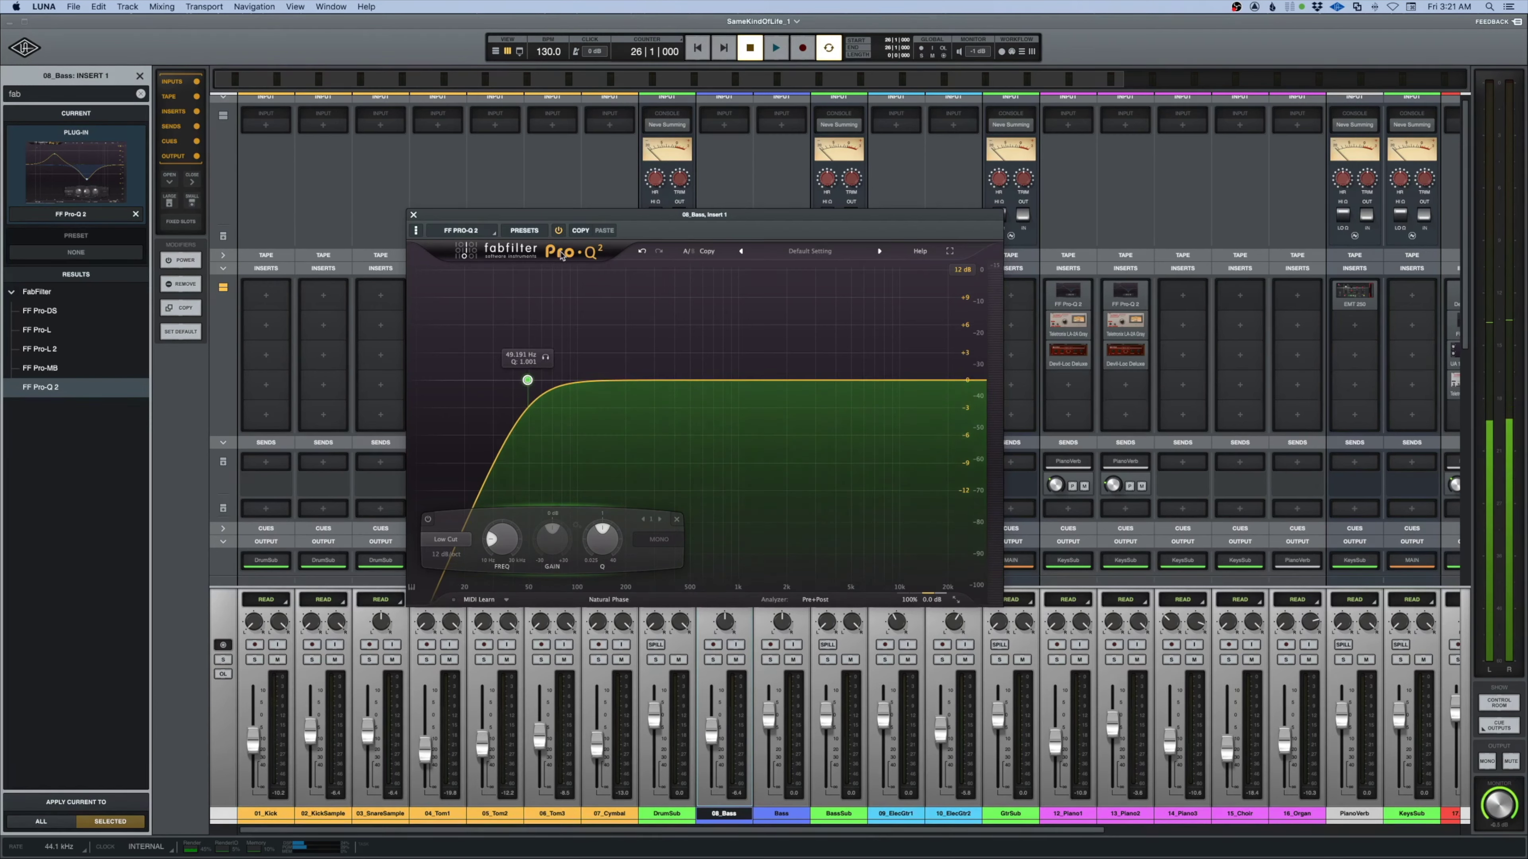
key("space")
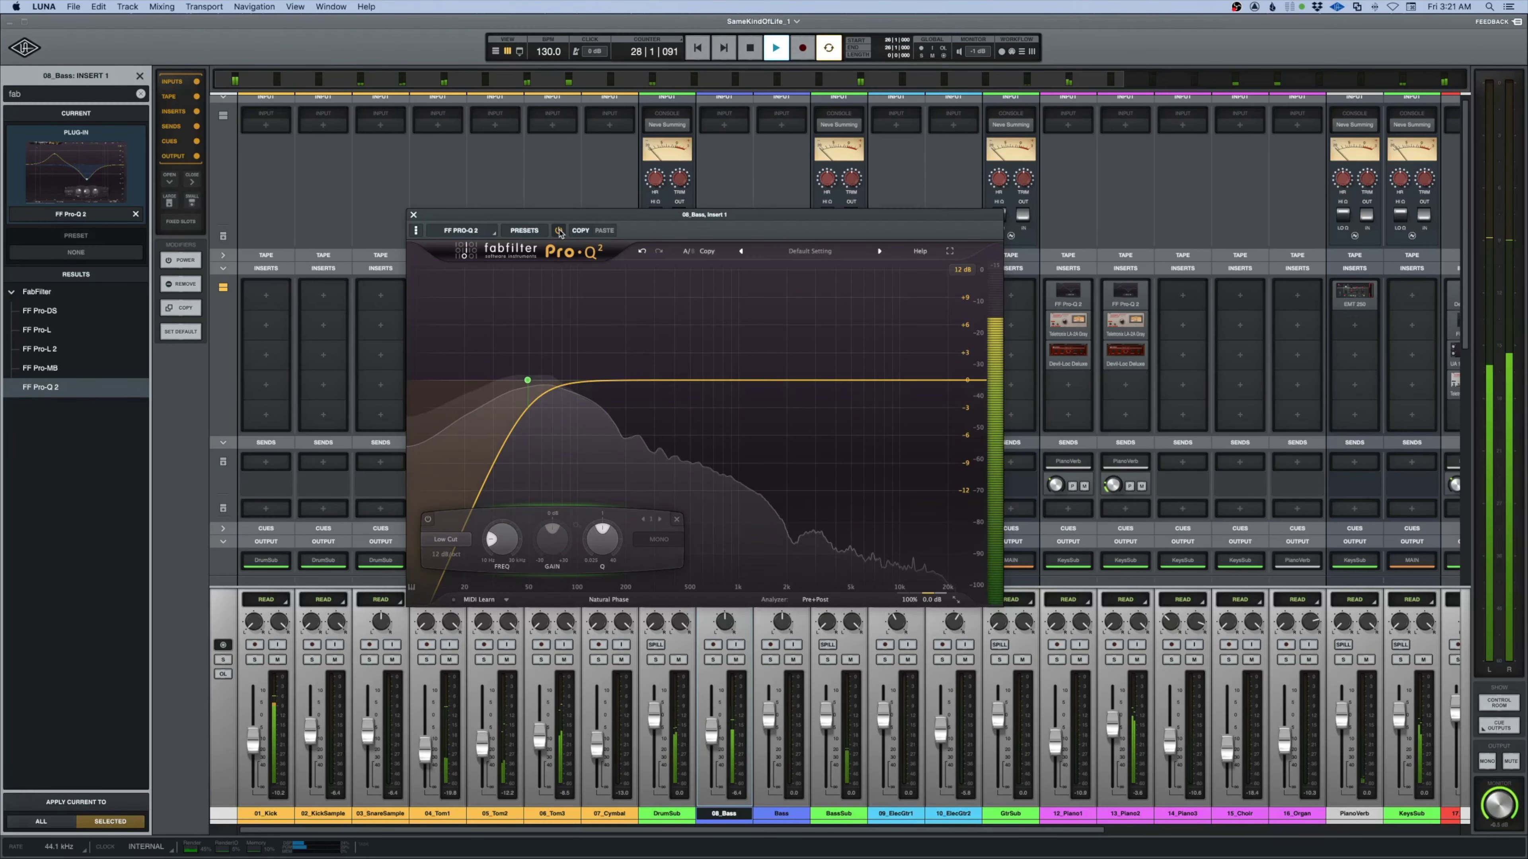
key("super+w")
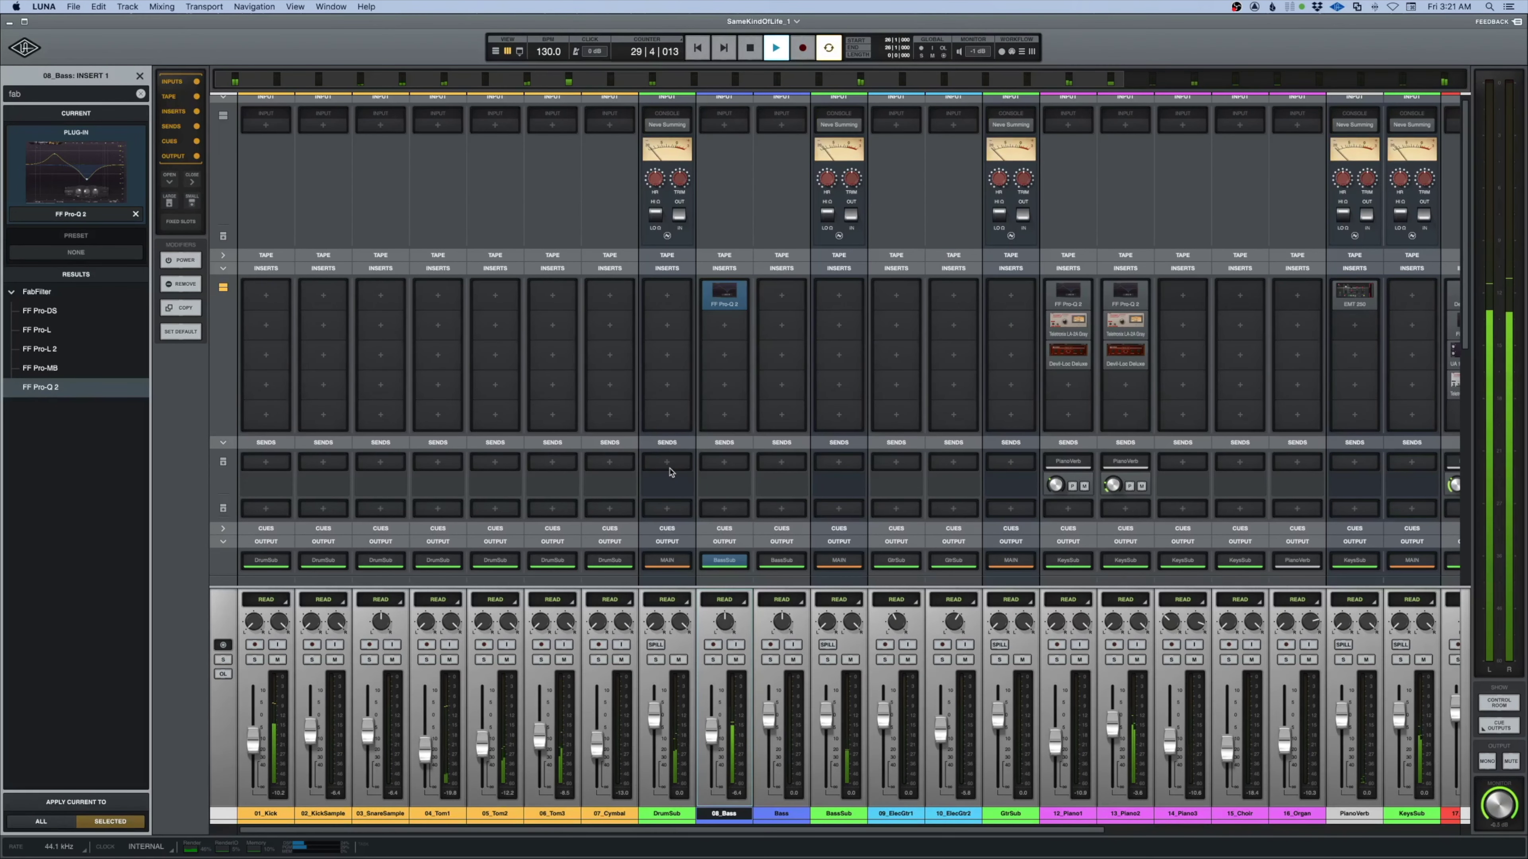
Place the playhead at bar 49 on the 16_Organ track, just before the organ enters, and start playback
scroll(685, 505, "right", 5)
scroll(695, 523, "right", 4)
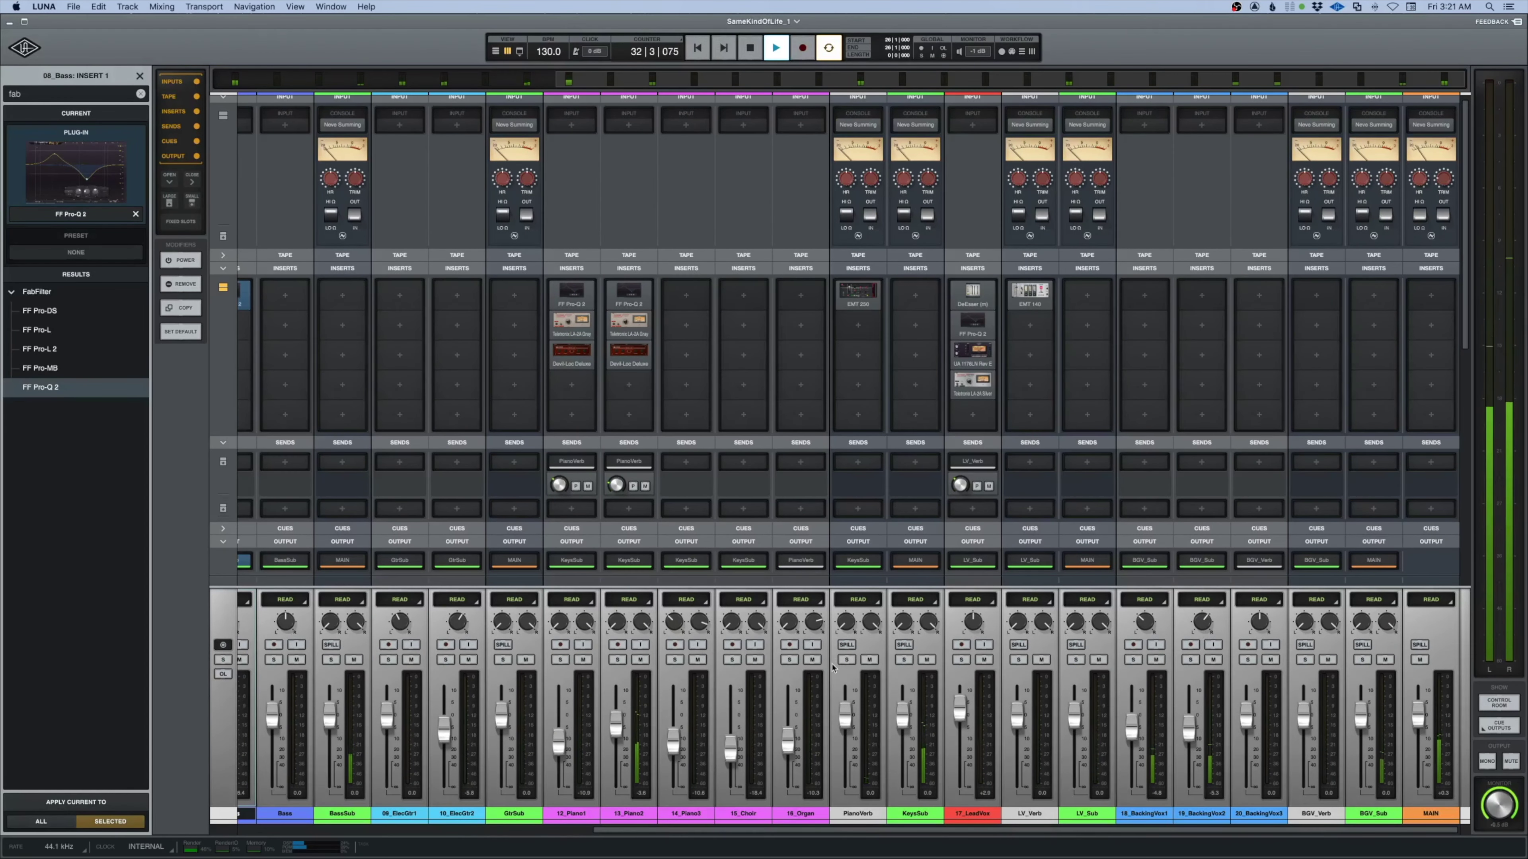
key("super+equal")
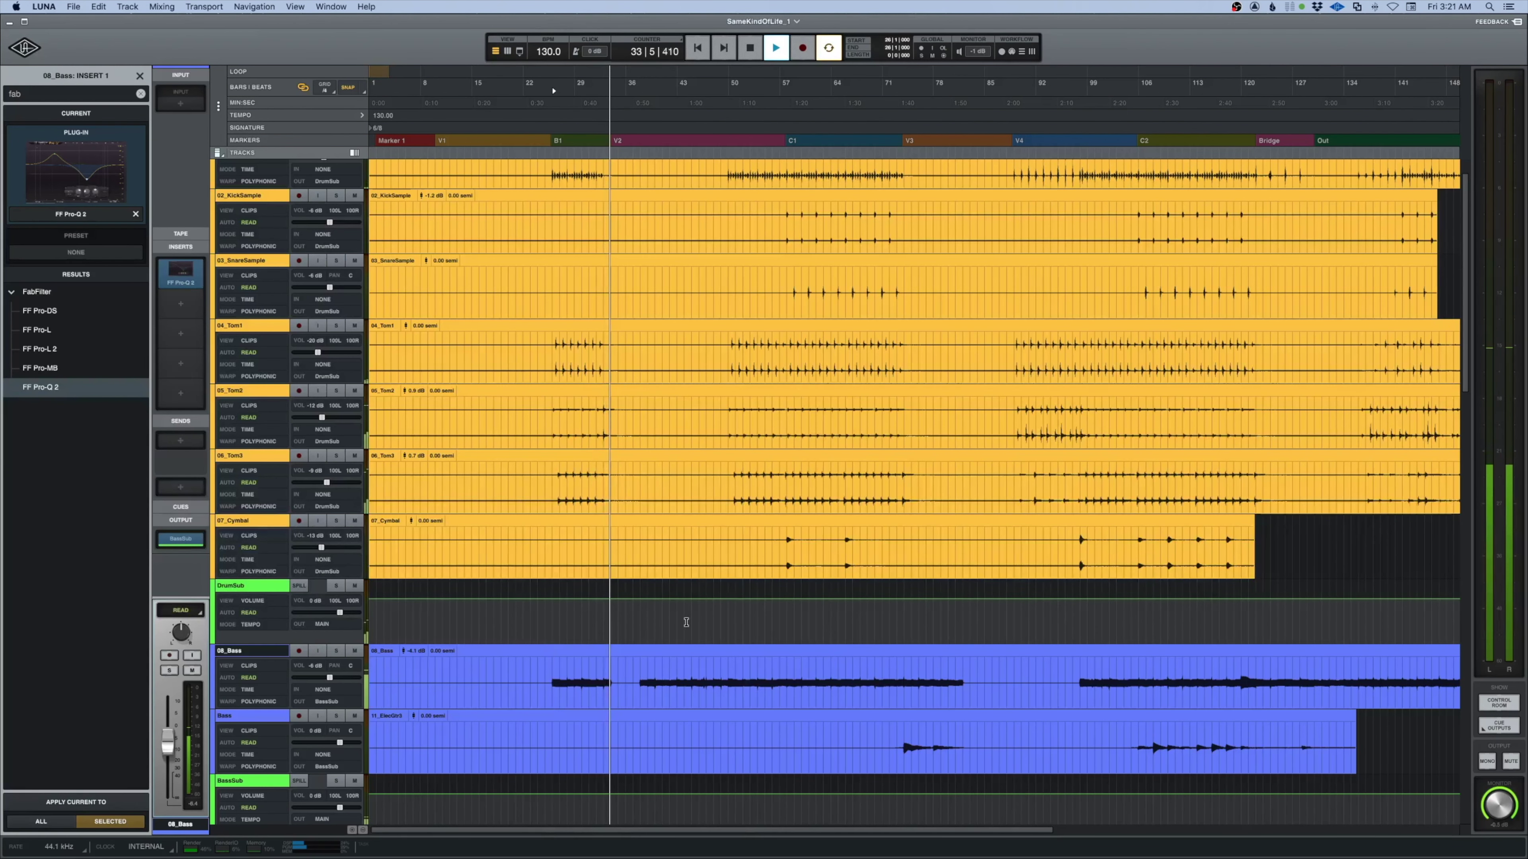
scroll(644, 690, "down", 3)
scroll(644, 690, "down", 10)
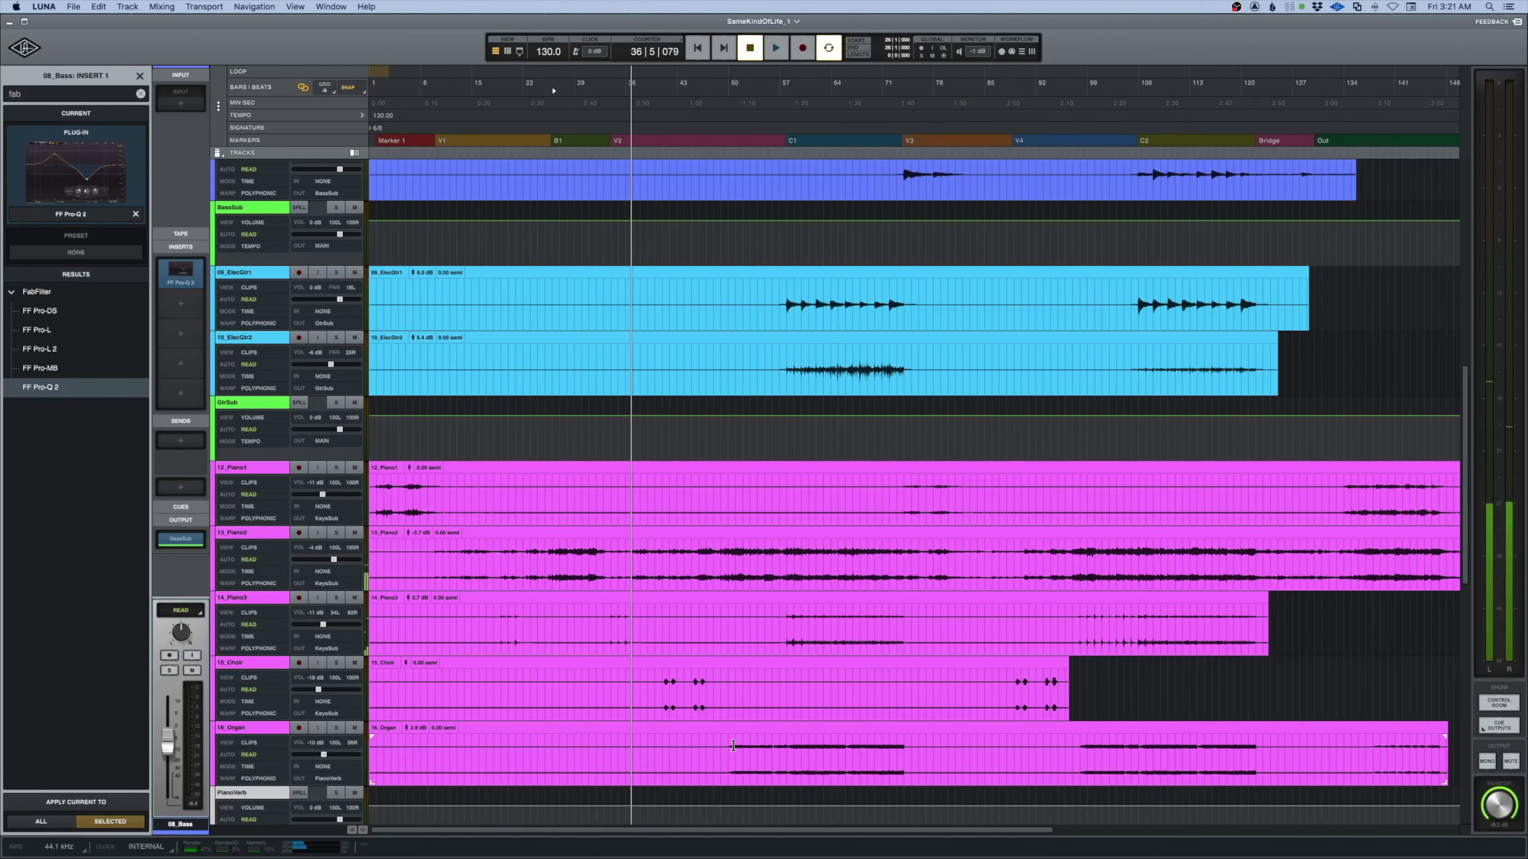
key("space")
left_click(726, 747)
key("space")
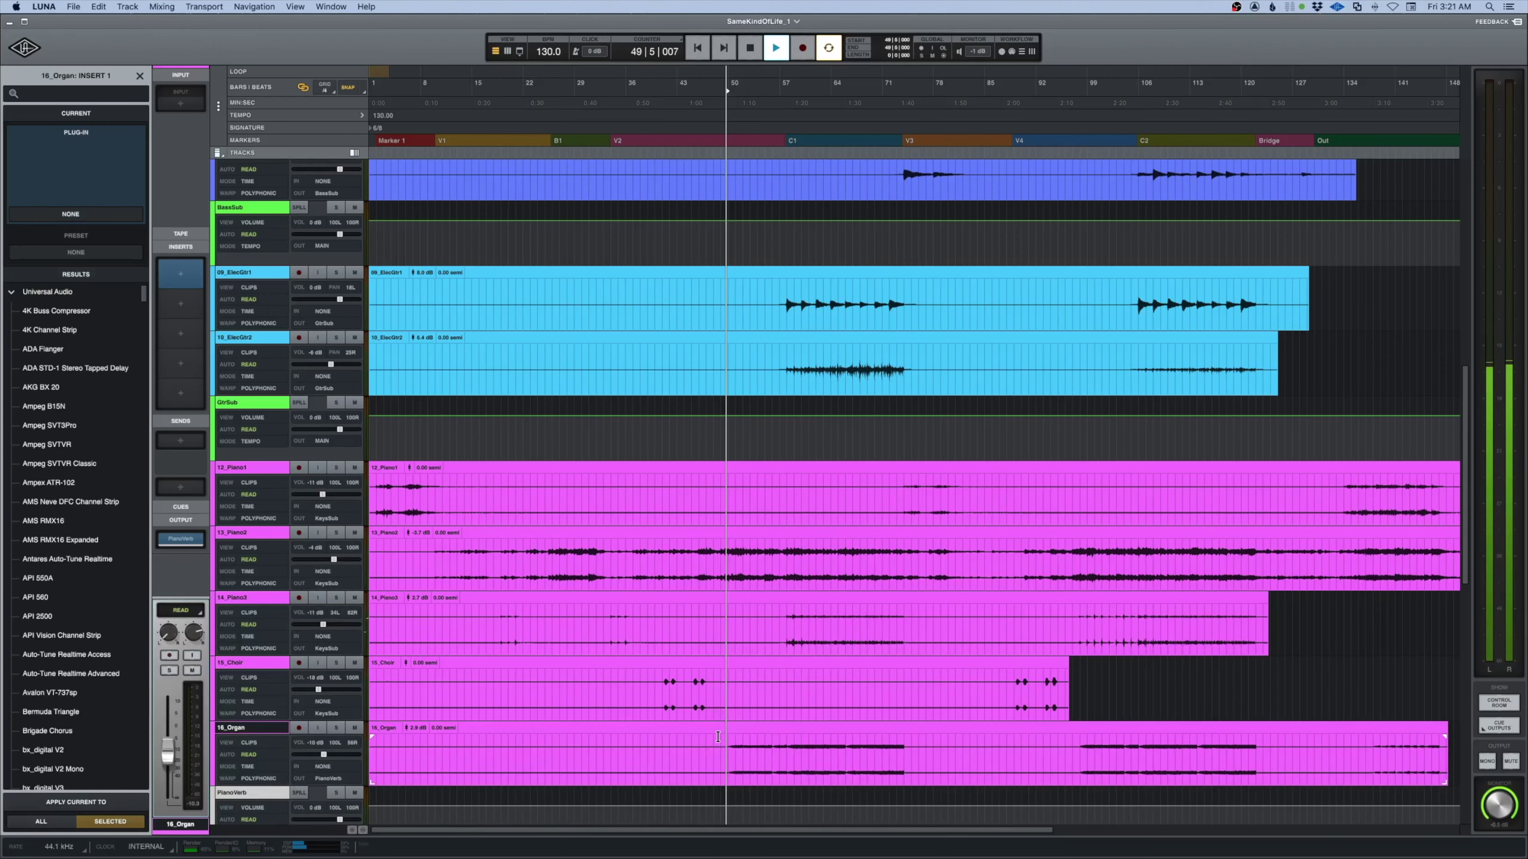
key("space")
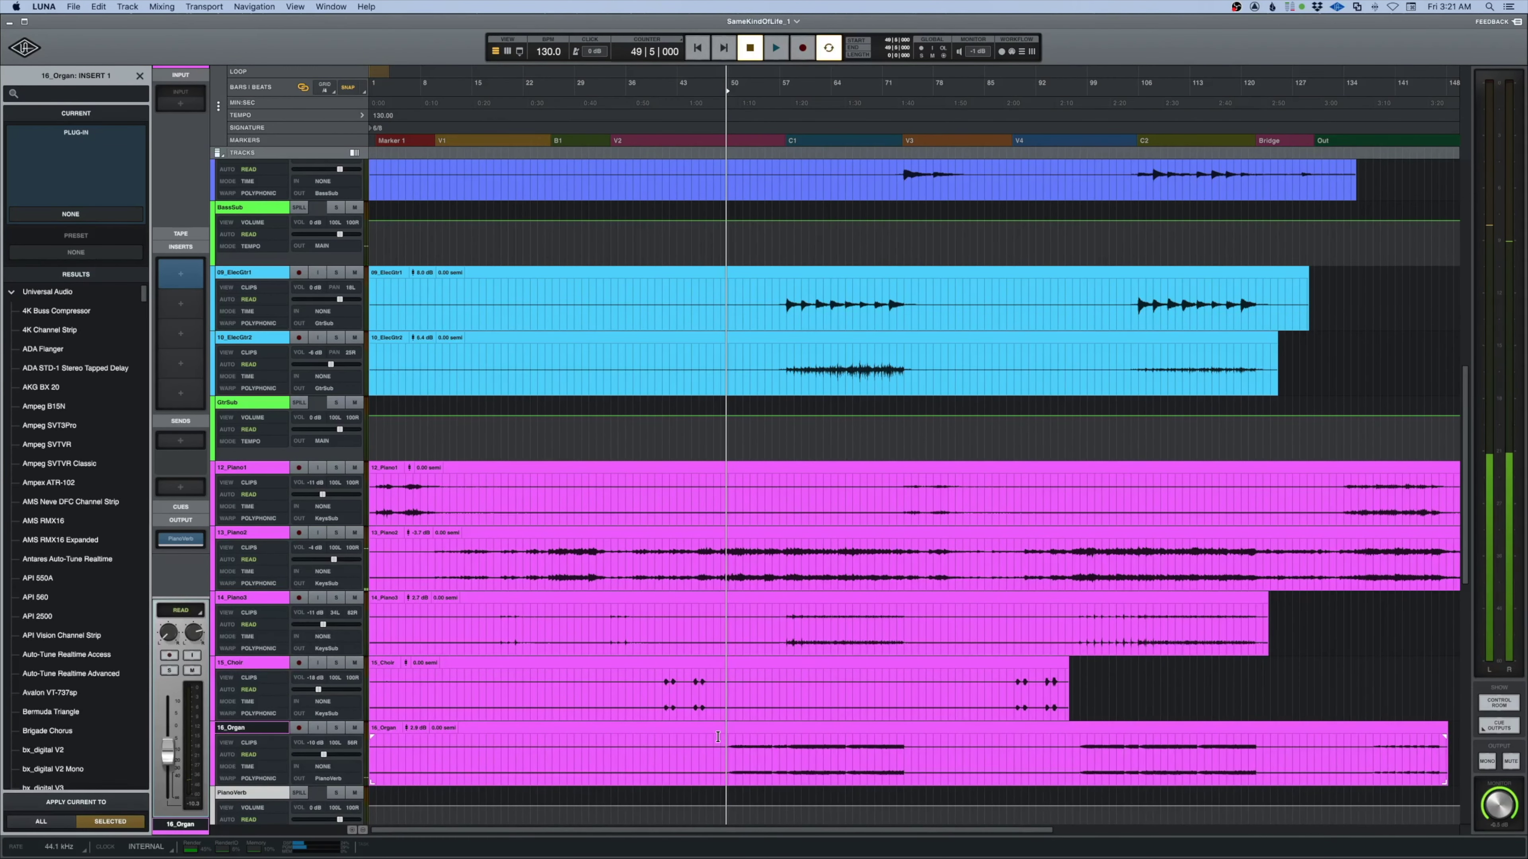
key("space")
Audition 16_Organ alone and in the mix, leave it soloed, and stop playback
key("super+equal")
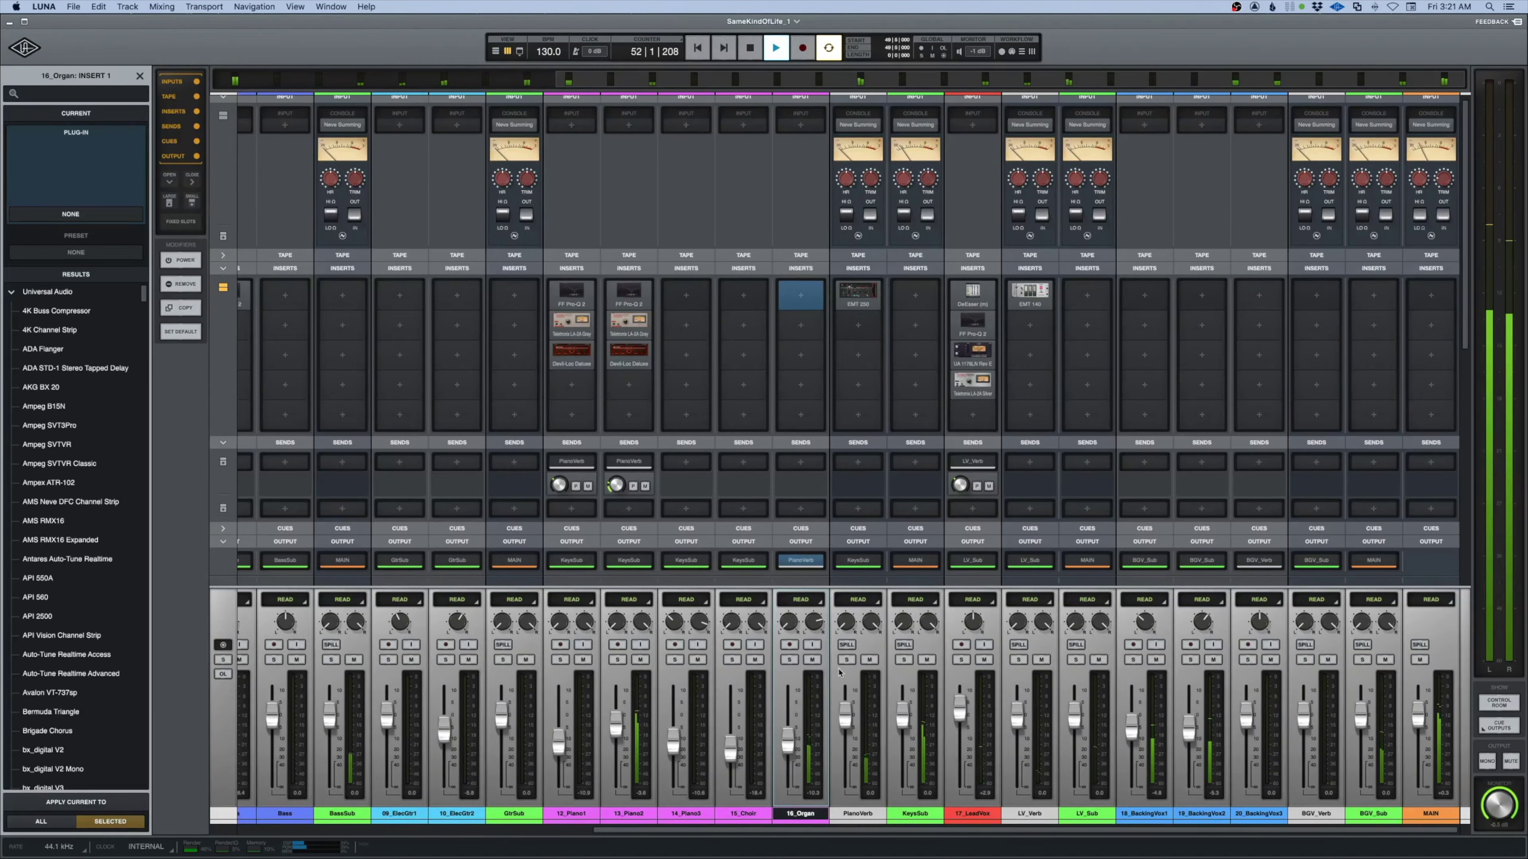
left_click(787, 661)
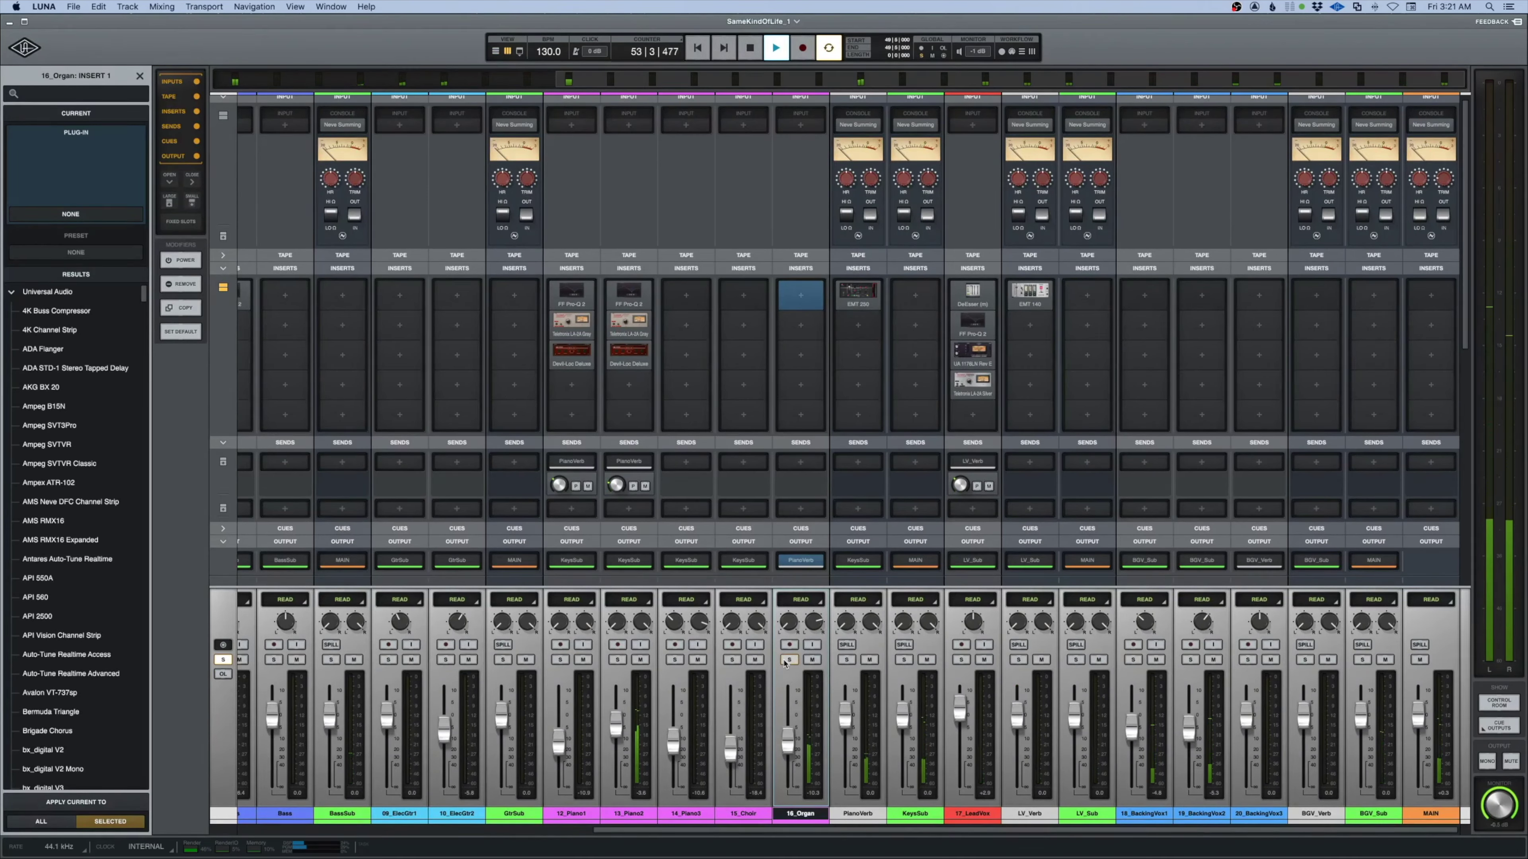
left_click(786, 661)
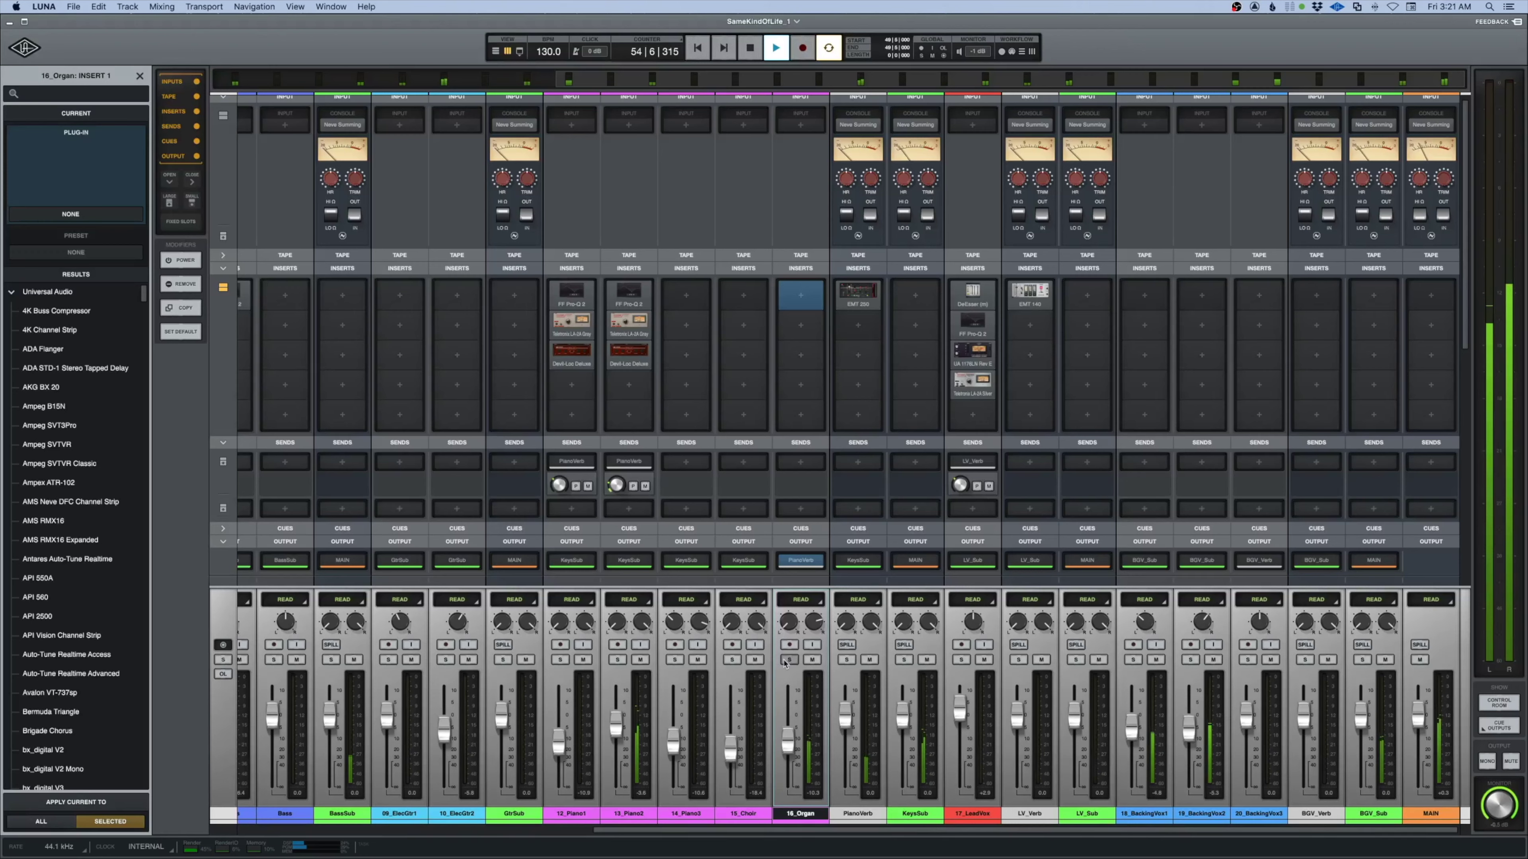
left_click(786, 661)
key("space")
Insert FabFilter FF Pro-Q 2 in the first insert slot of the 16_Organ channel
left_click(797, 301)
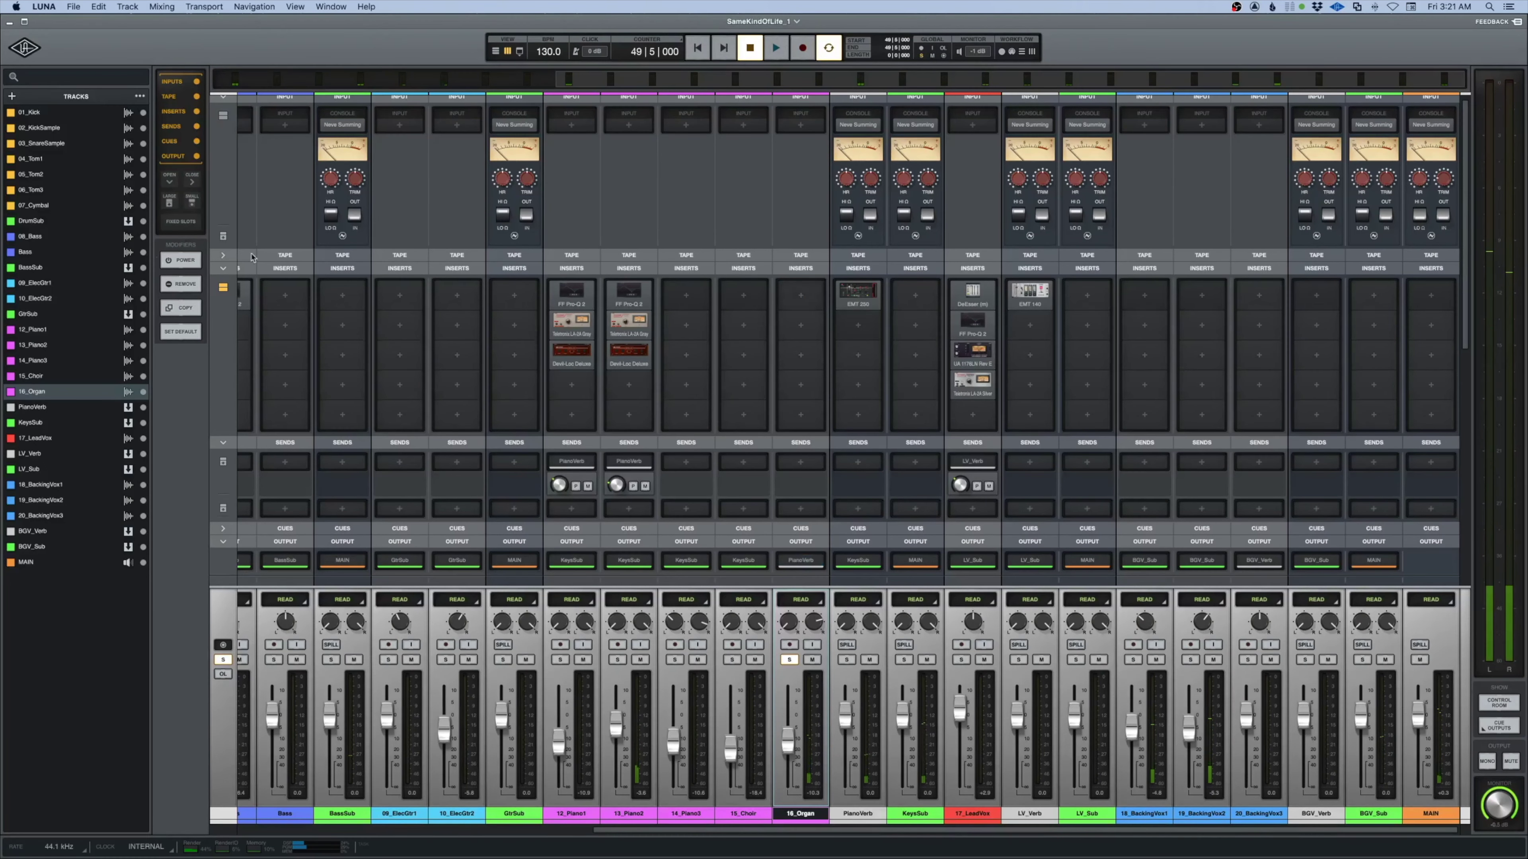
left_click(797, 297)
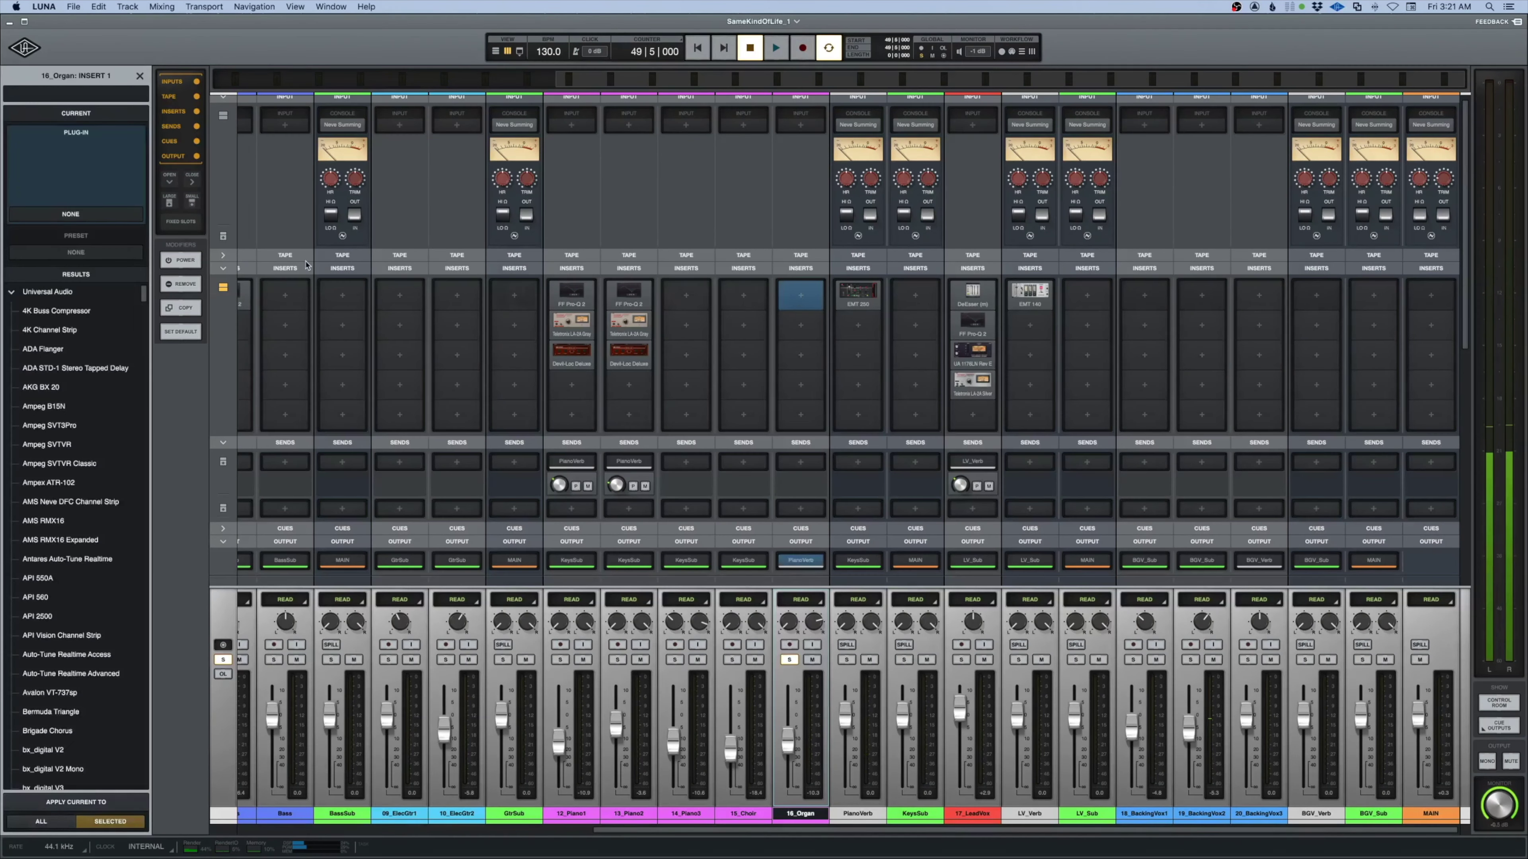
type("fab")
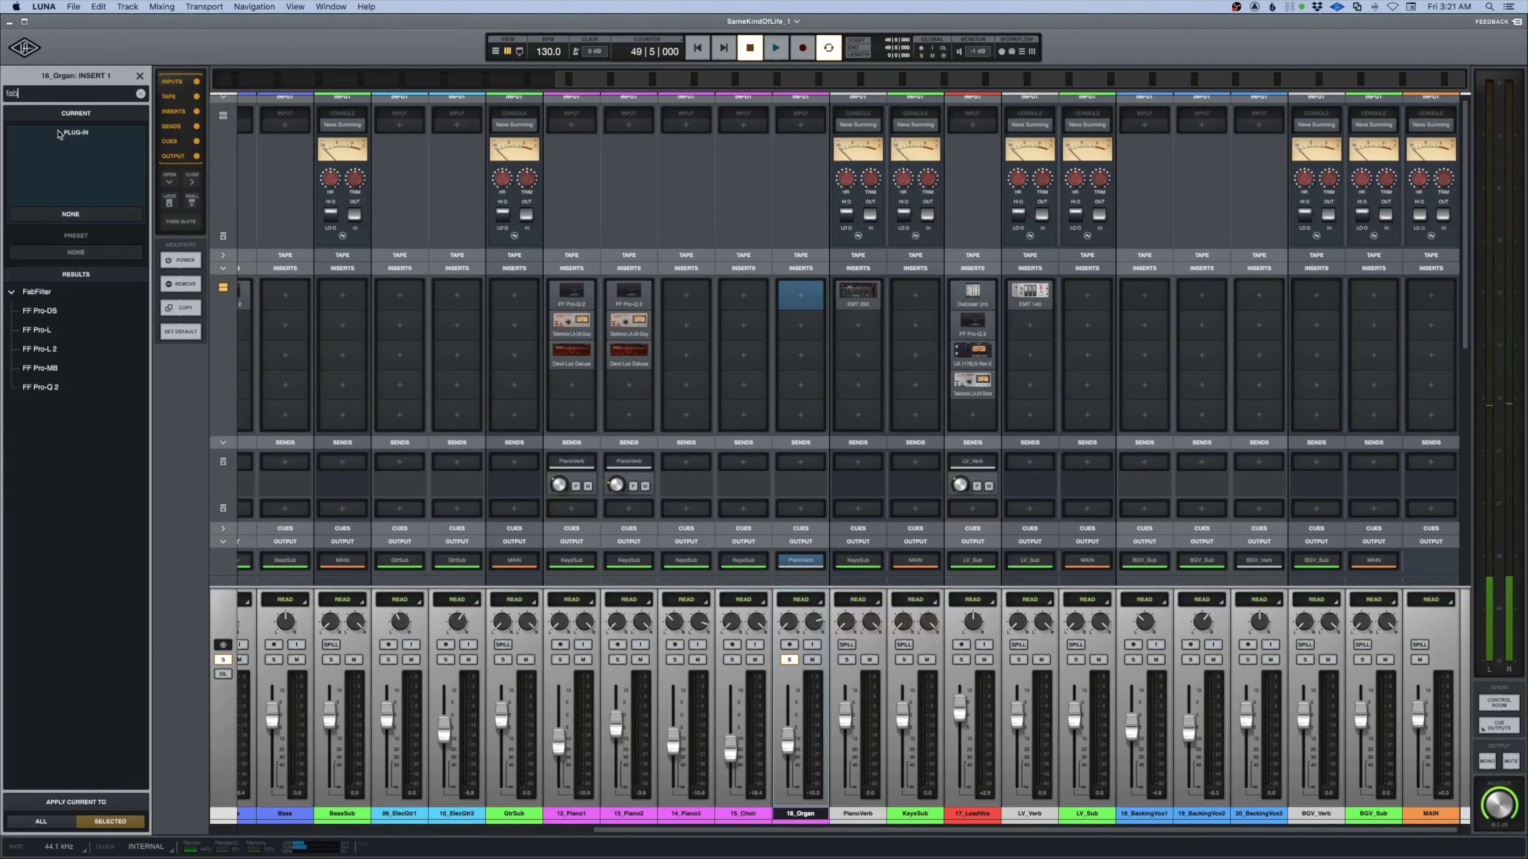
double_click(47, 387)
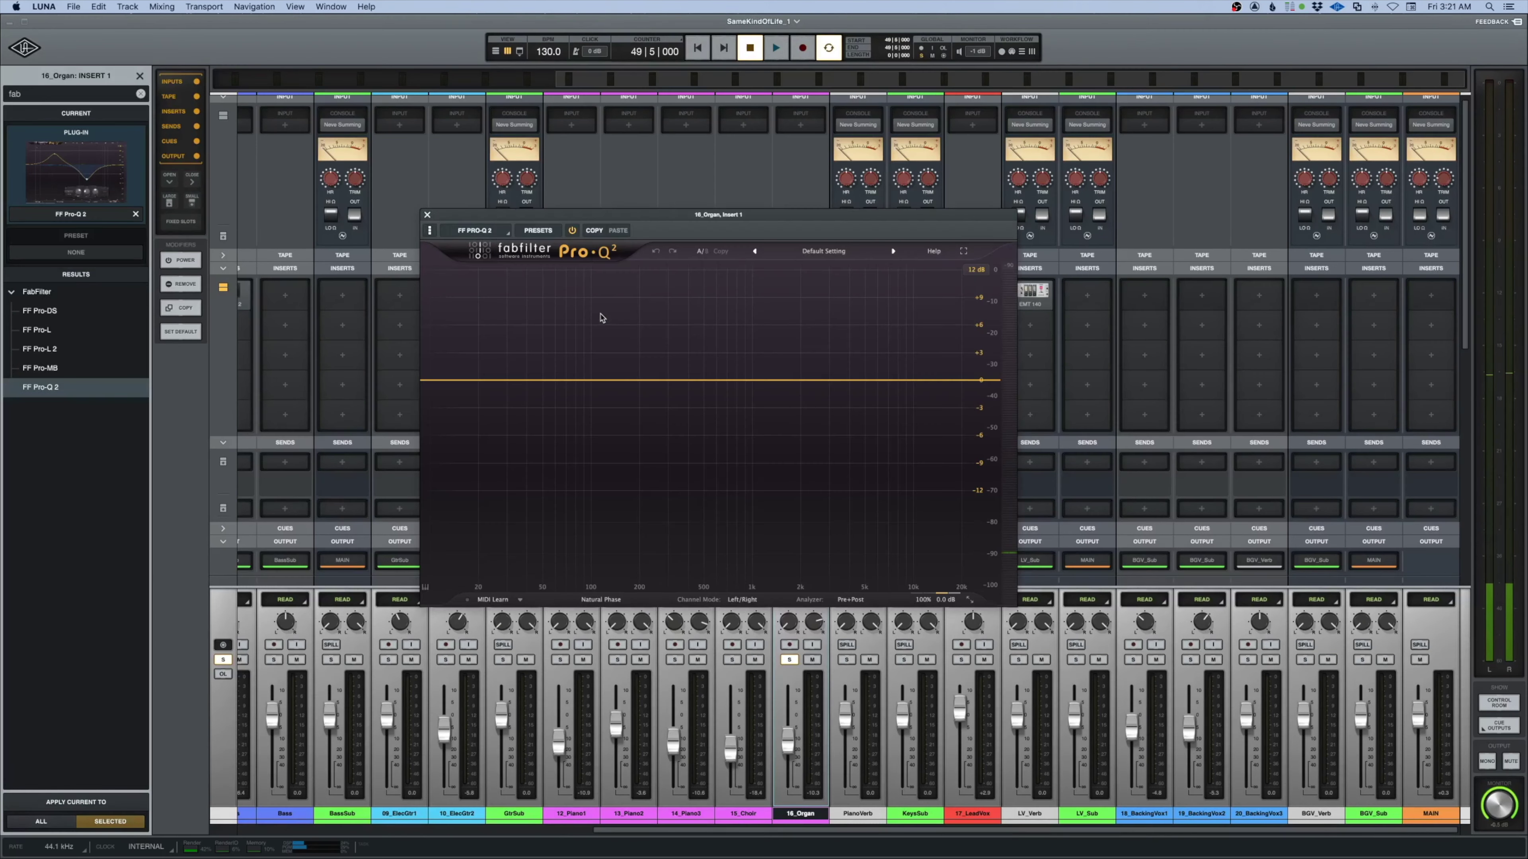
Add a low cut at about 105 Hz to the organ EQ, unsolo the track, and play it in the full mix
key("space")
left_click_drag(453, 380, 595, 382)
key("space")
left_click(788, 660)
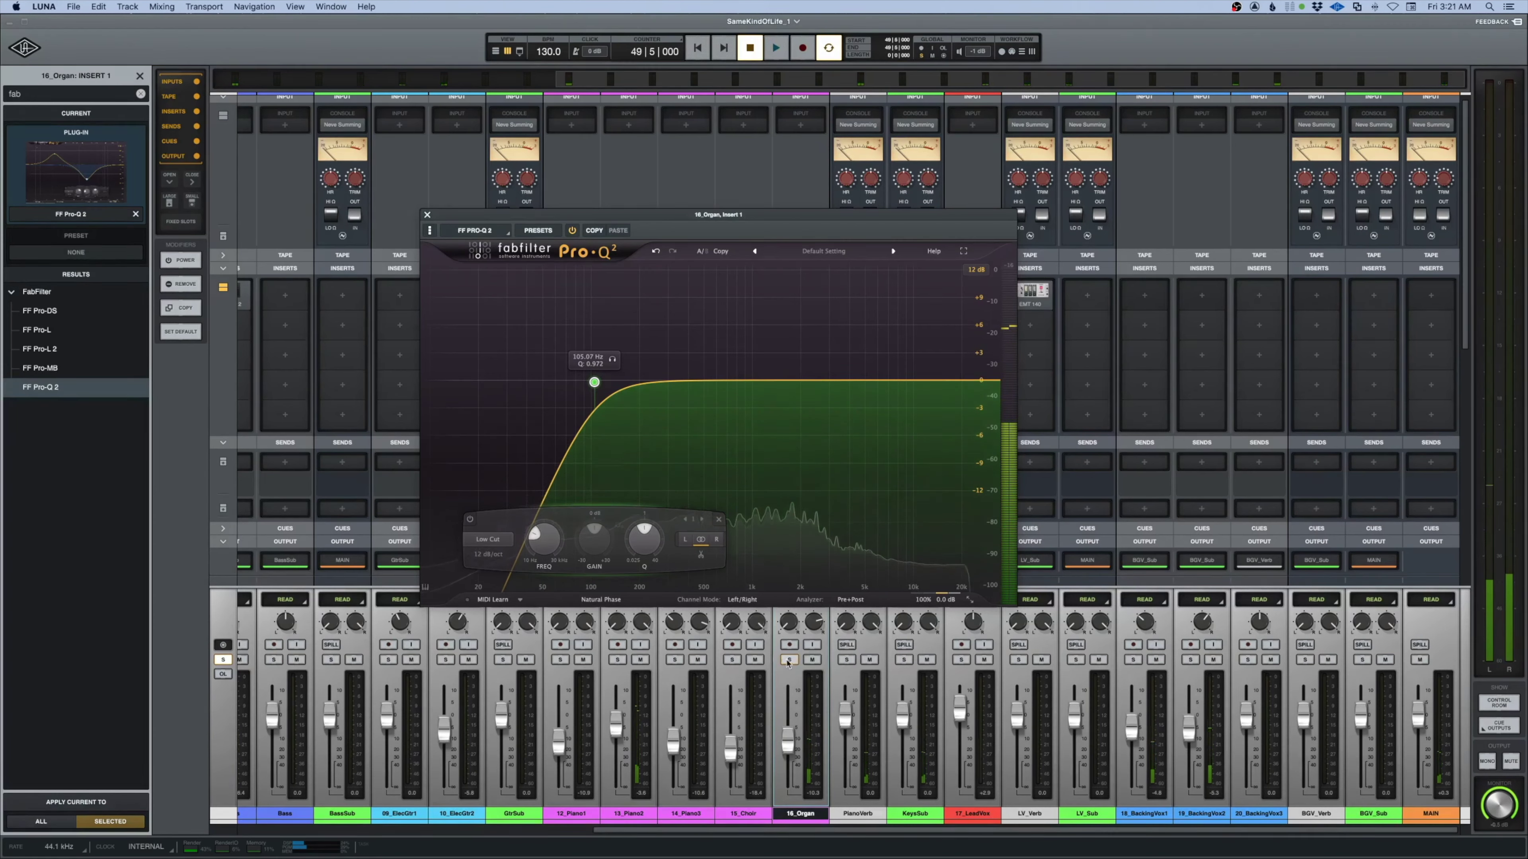
key("space")
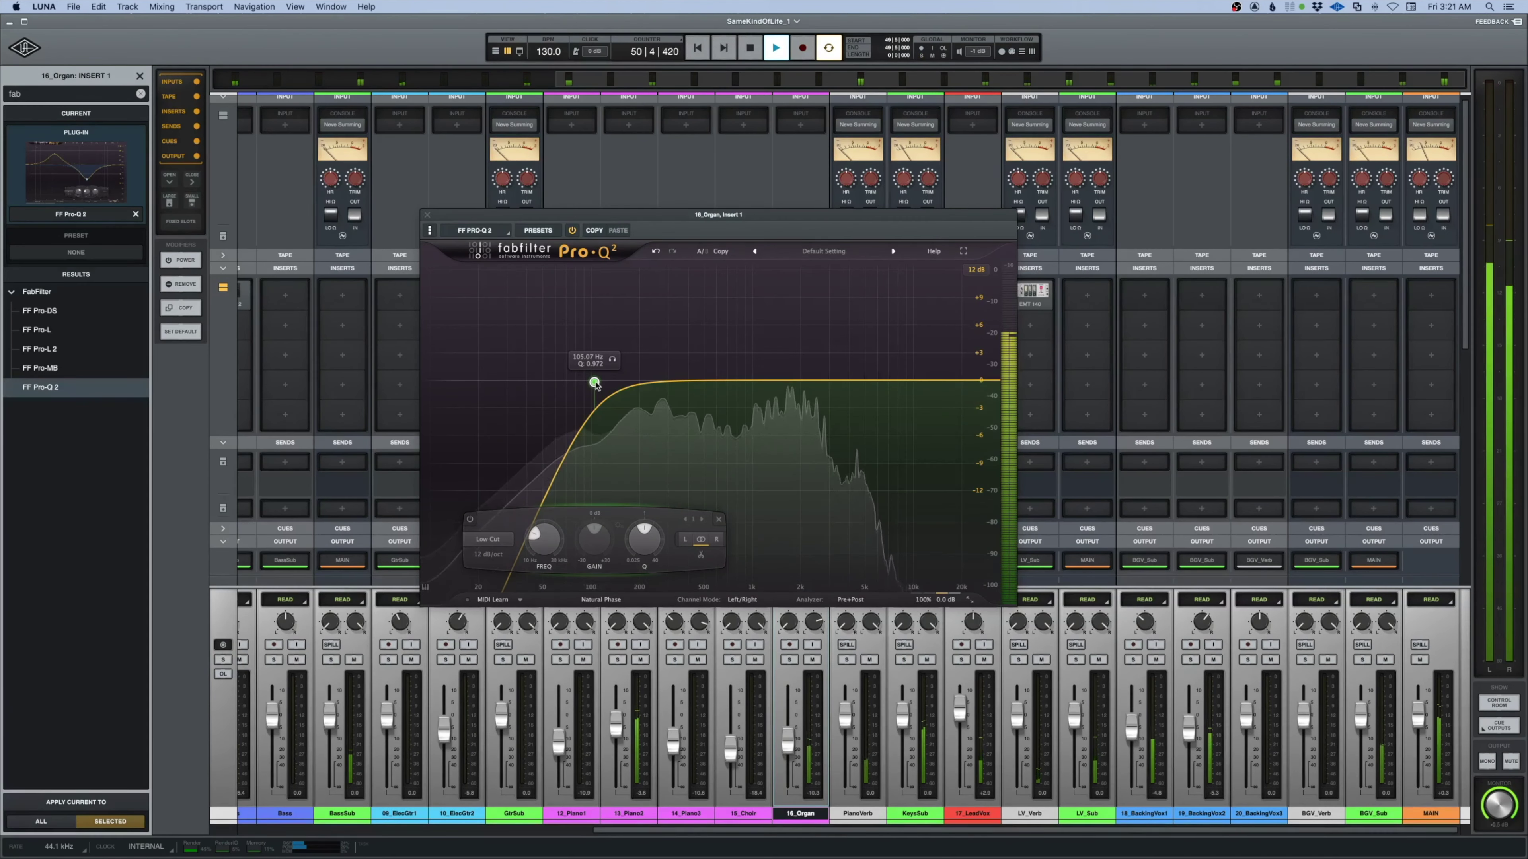
Add a wide bell cut to the organ EQ at about 231 Hz, -3.5 dB, with a Q of about 0.7
left_click_drag(594, 383, 657, 417)
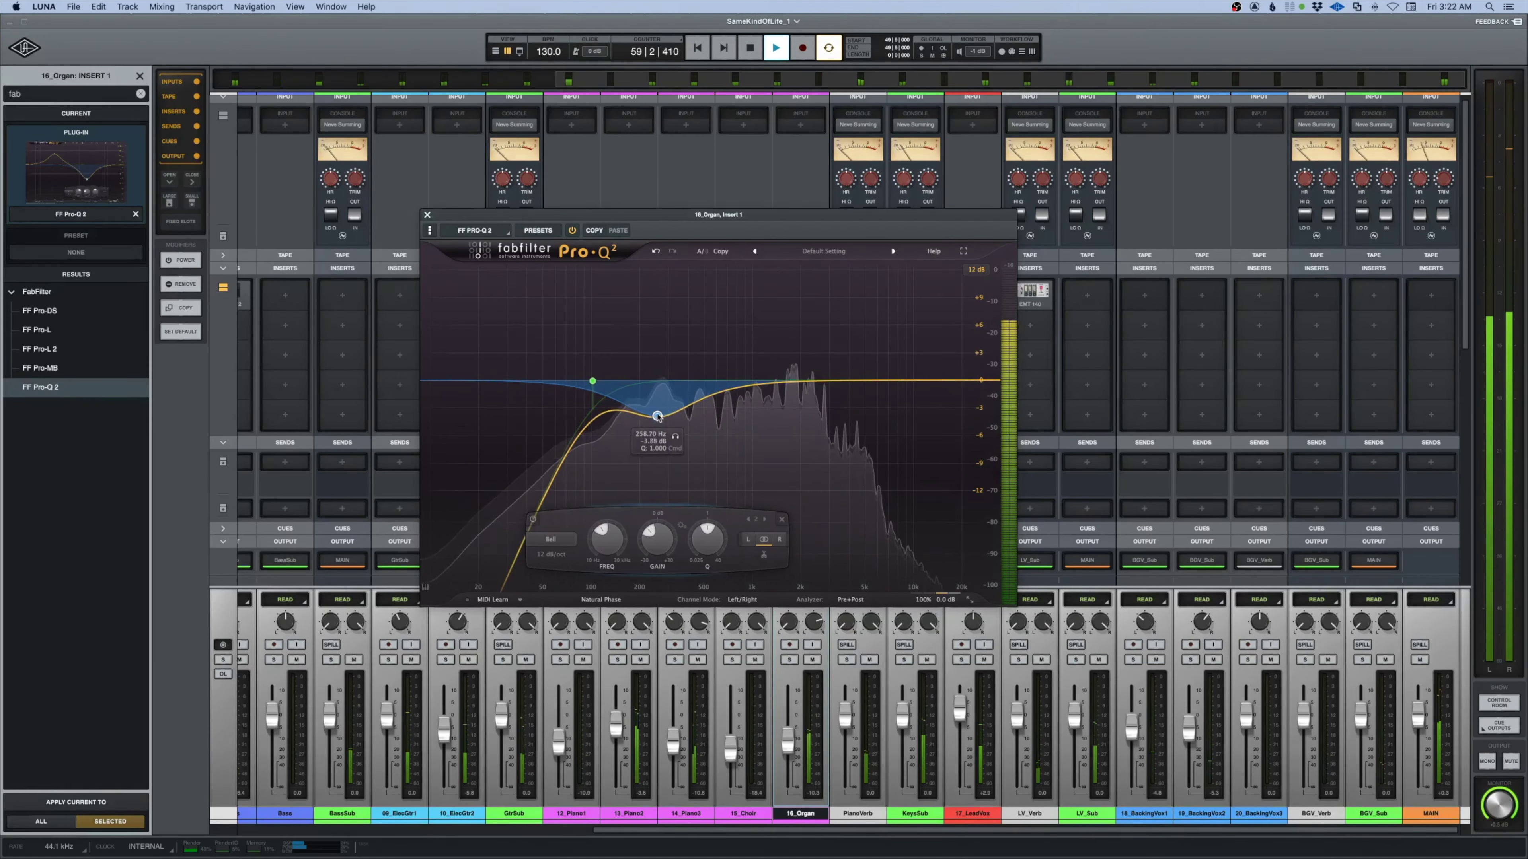
scroll(657, 411, "down", 3)
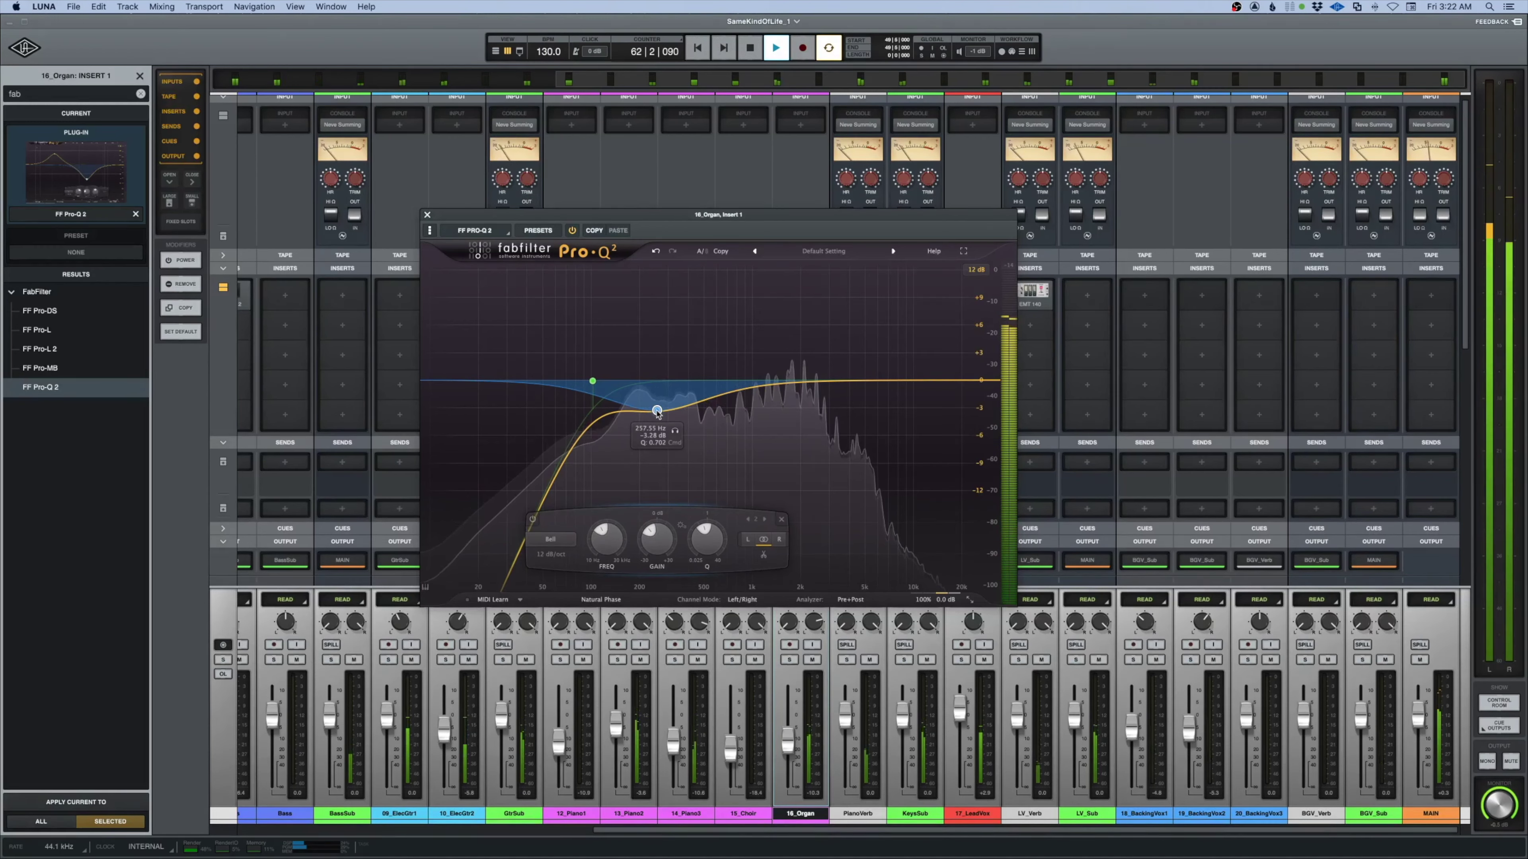
left_click_drag(657, 411, 650, 413)
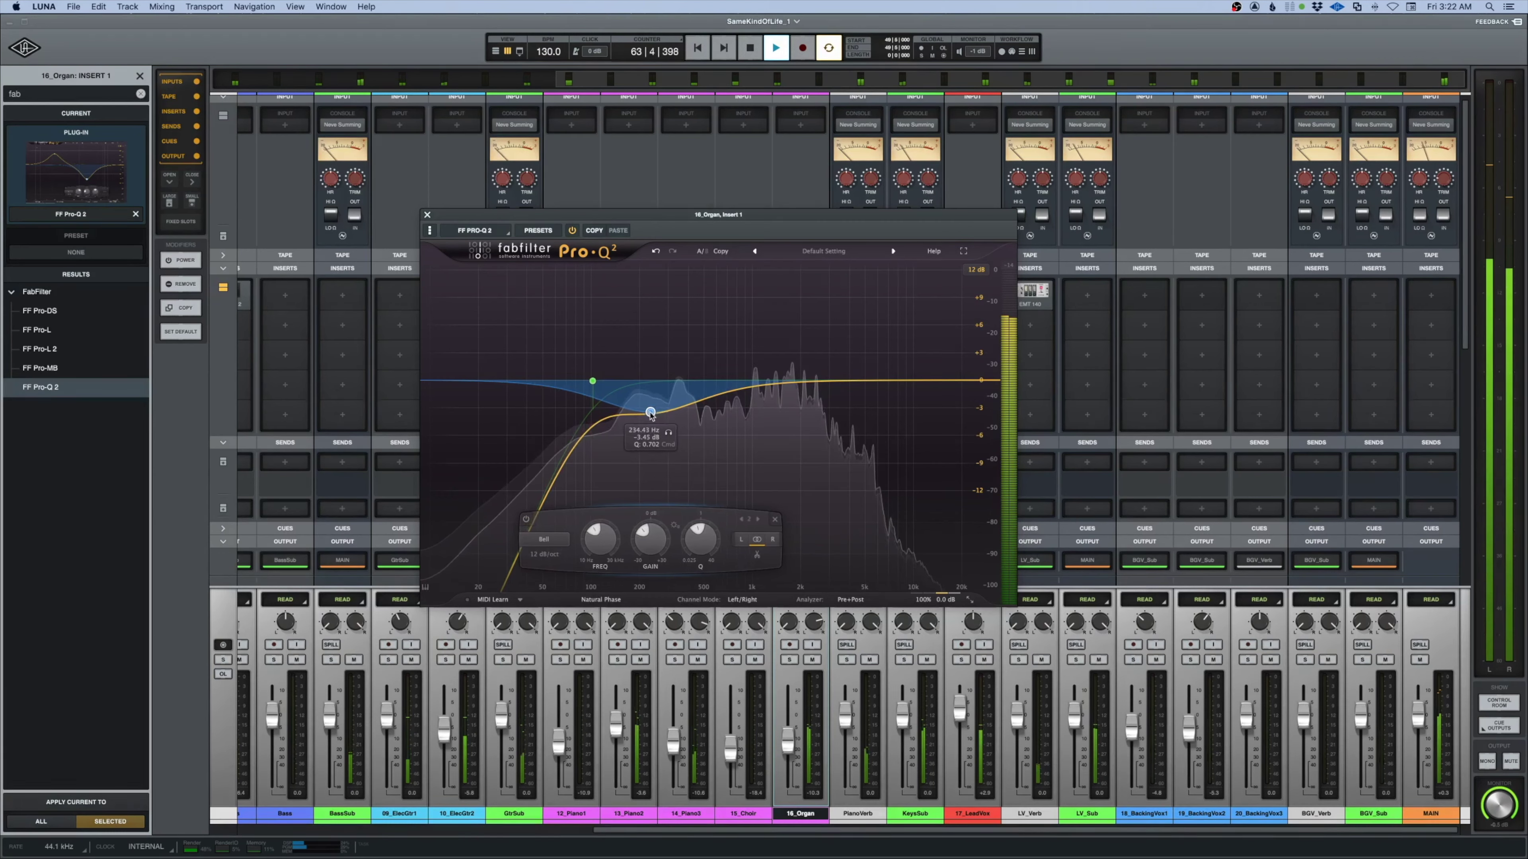
Audition 16_Organ soloed and its bell band in isolation, close the EQ, return to the full mix, and stop playback
left_click(789, 661)
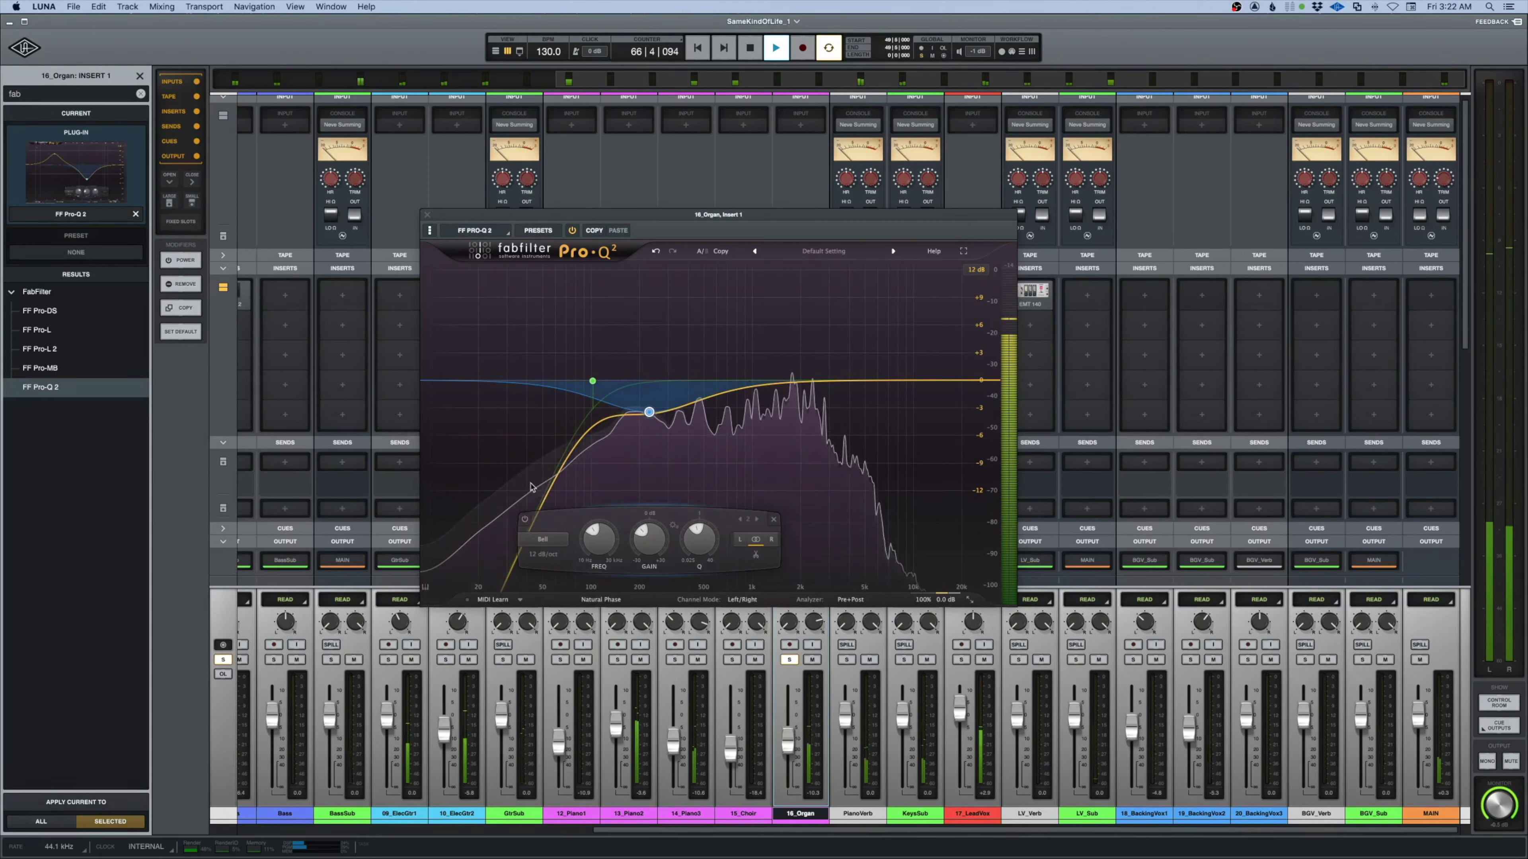
left_click(671, 439)
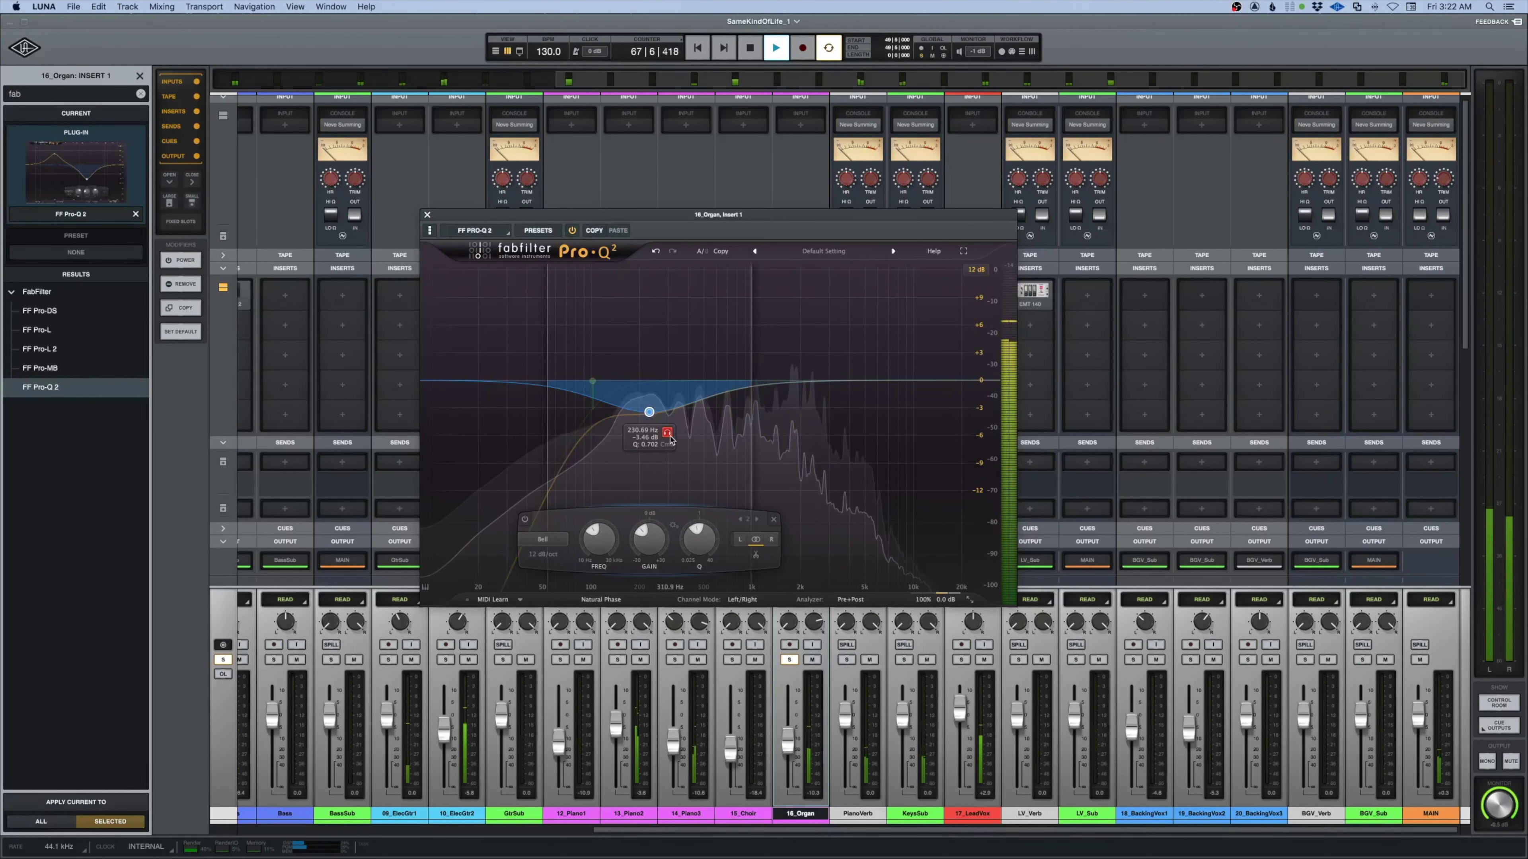
left_click(426, 215)
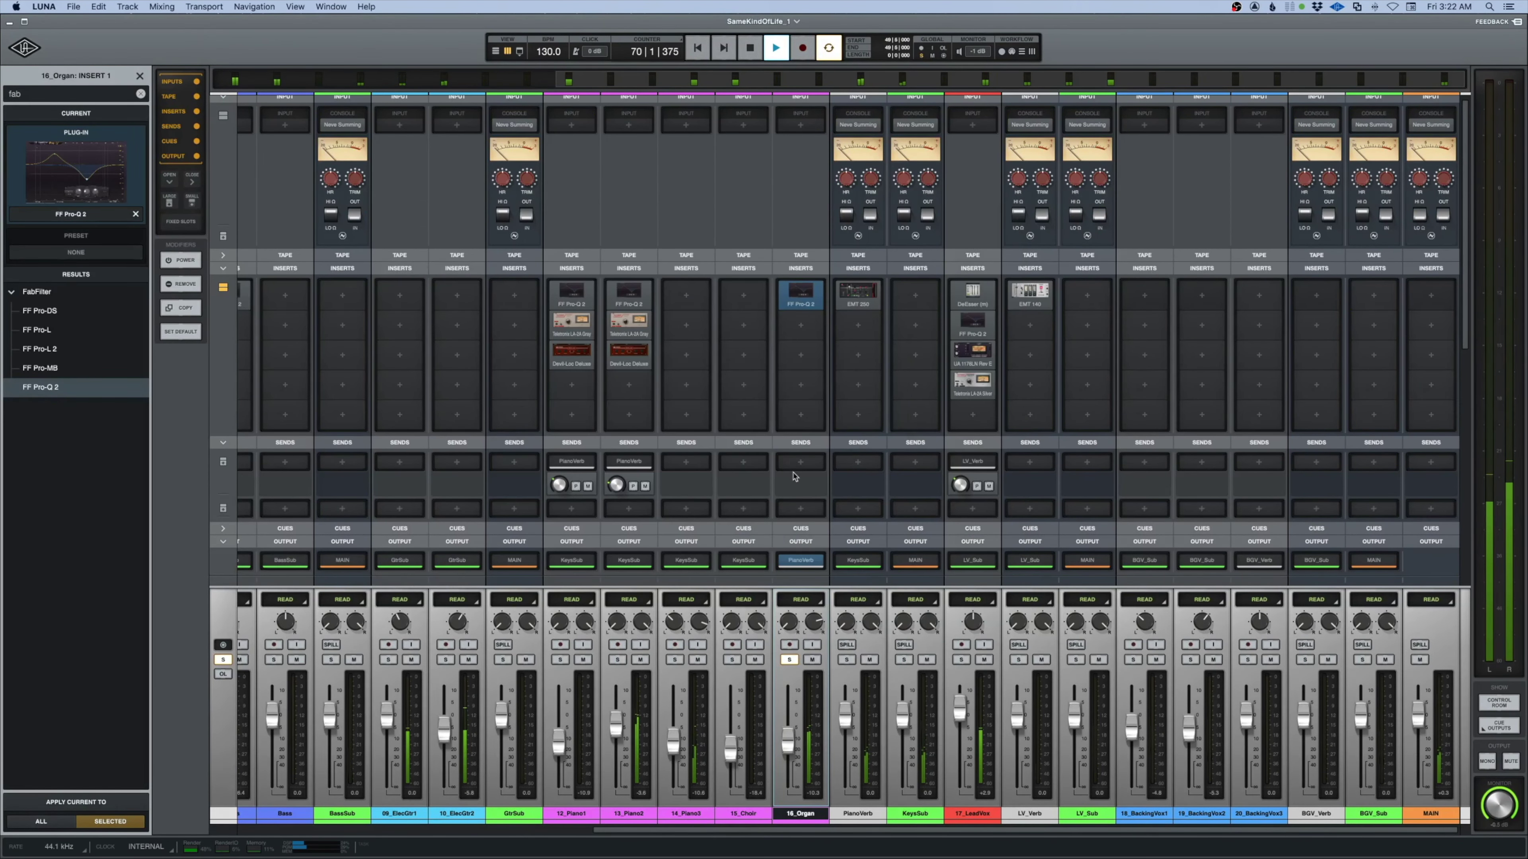
left_click(788, 660)
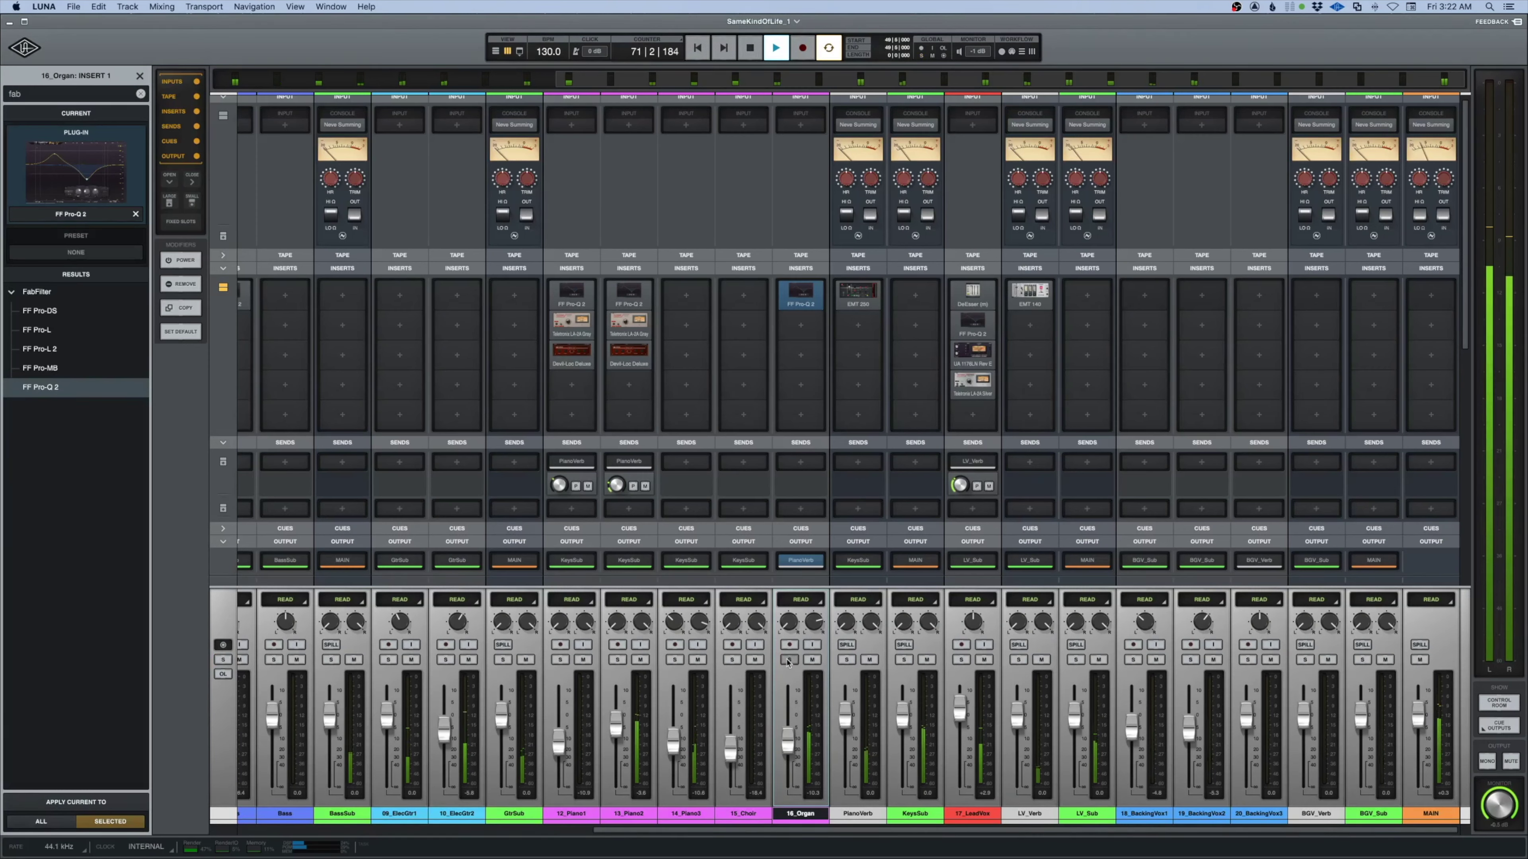
key("space")
Add a send from 16_Organ to PianoVerb and audition the organ soloed and in the full mix
left_click(798, 466)
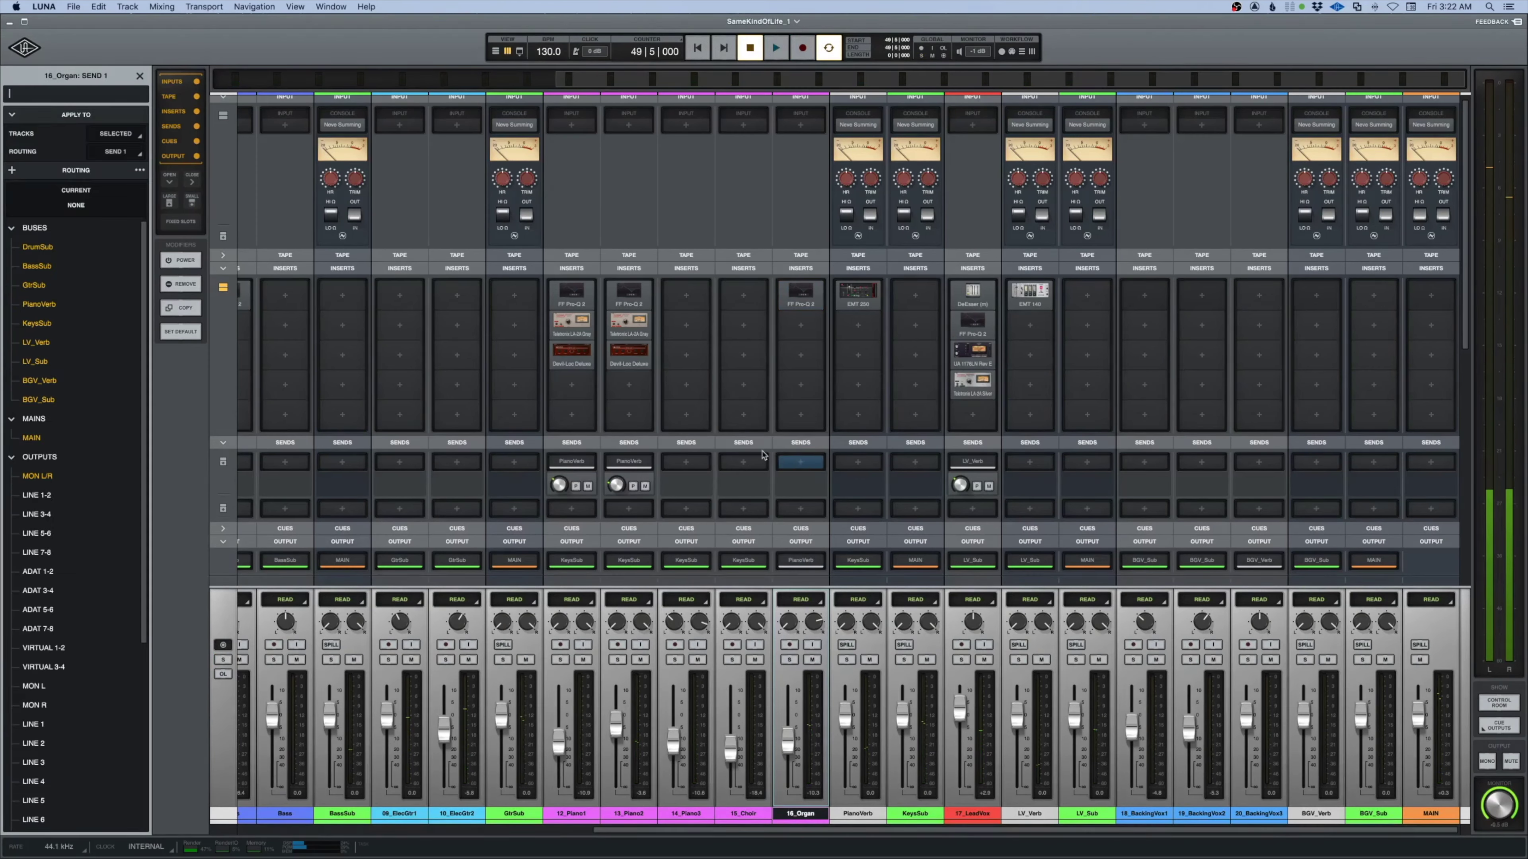
left_click(41, 306)
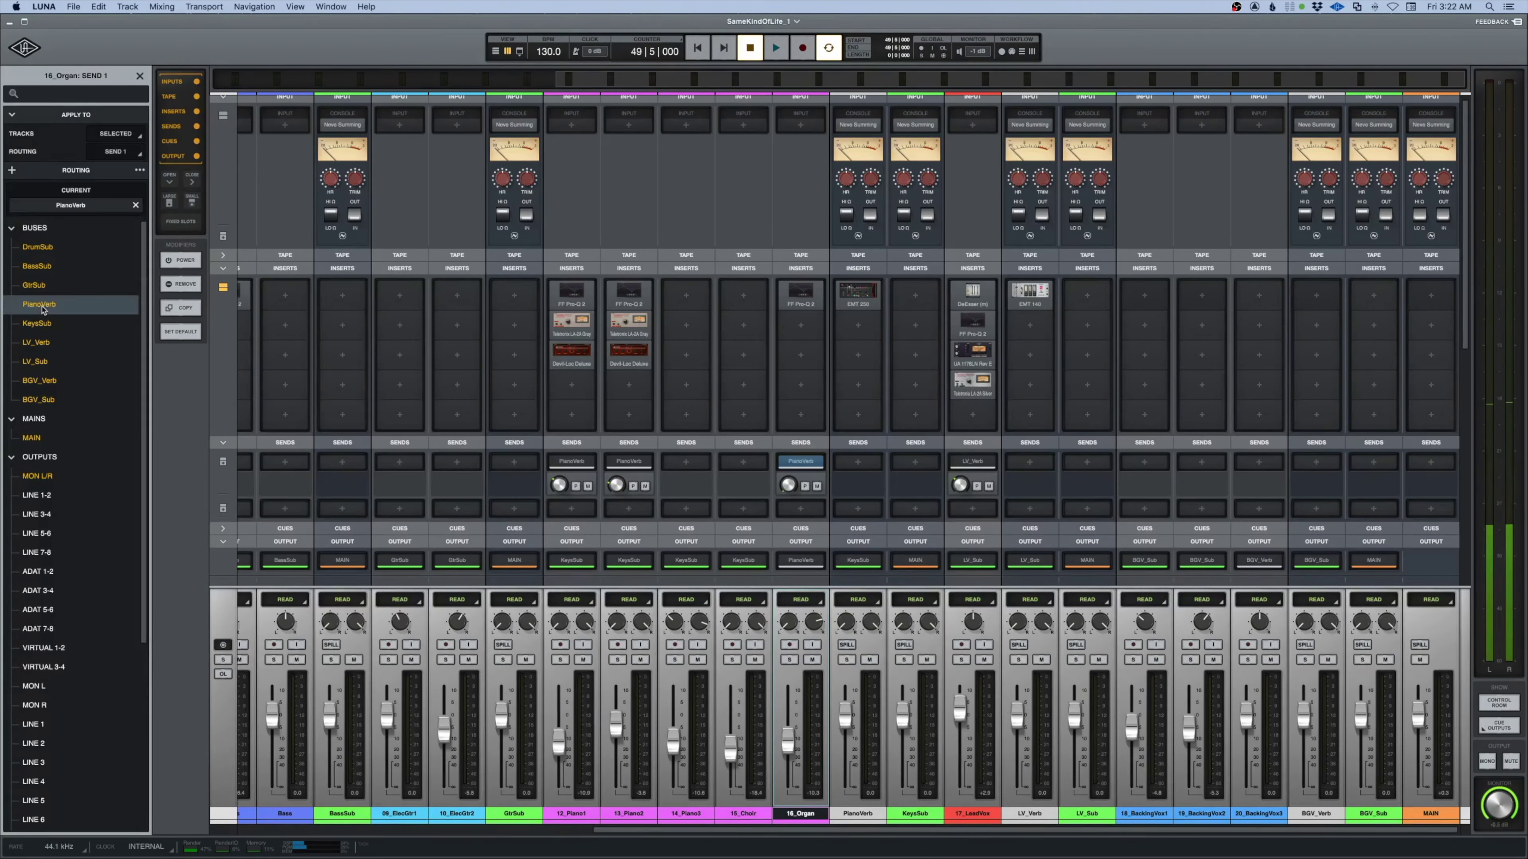
key("space")
left_click(789, 660)
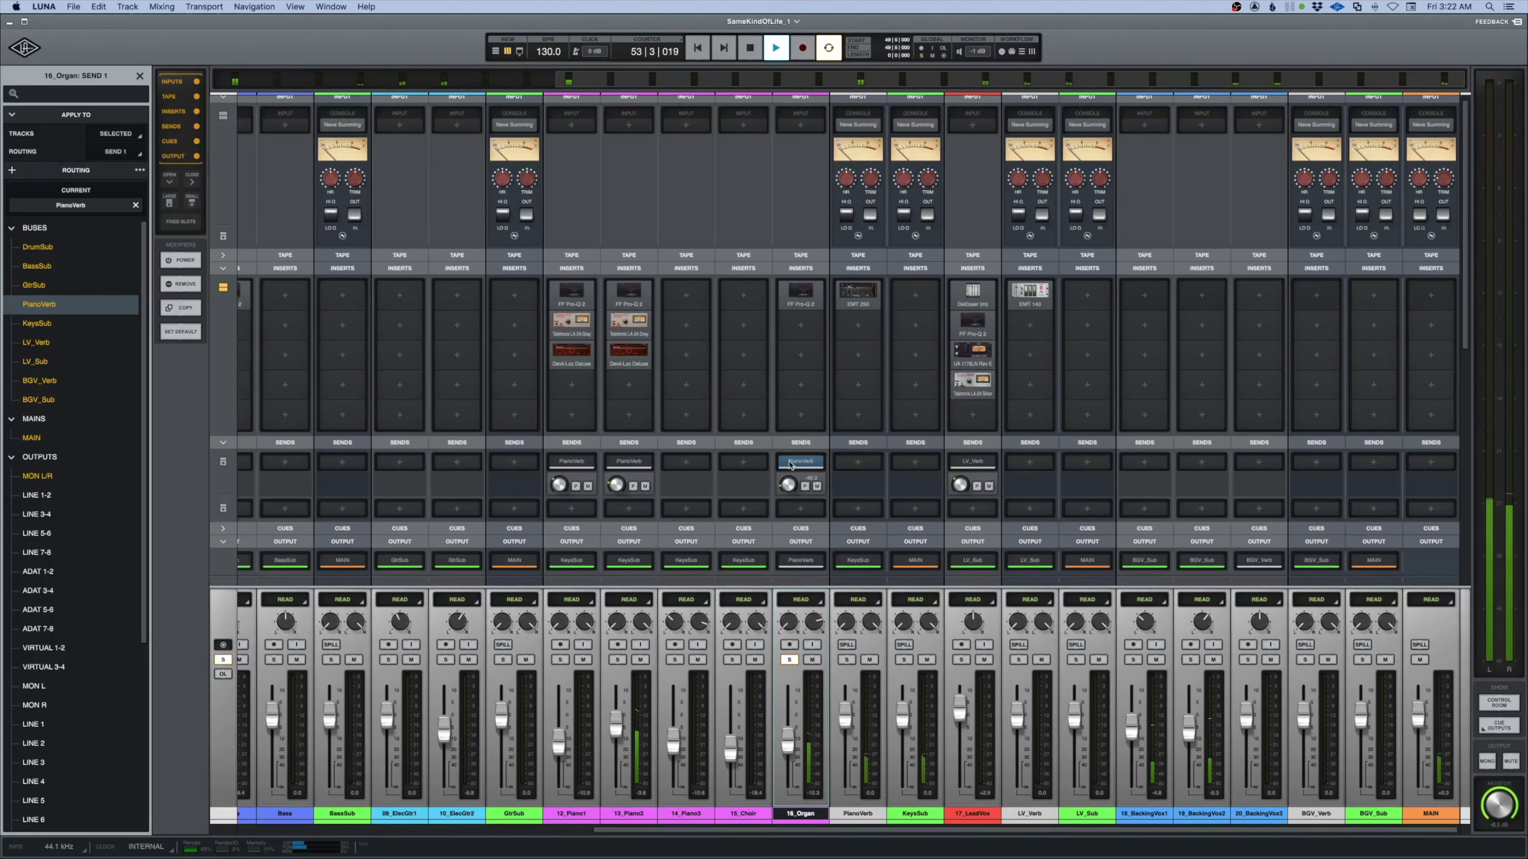
left_click(790, 661)
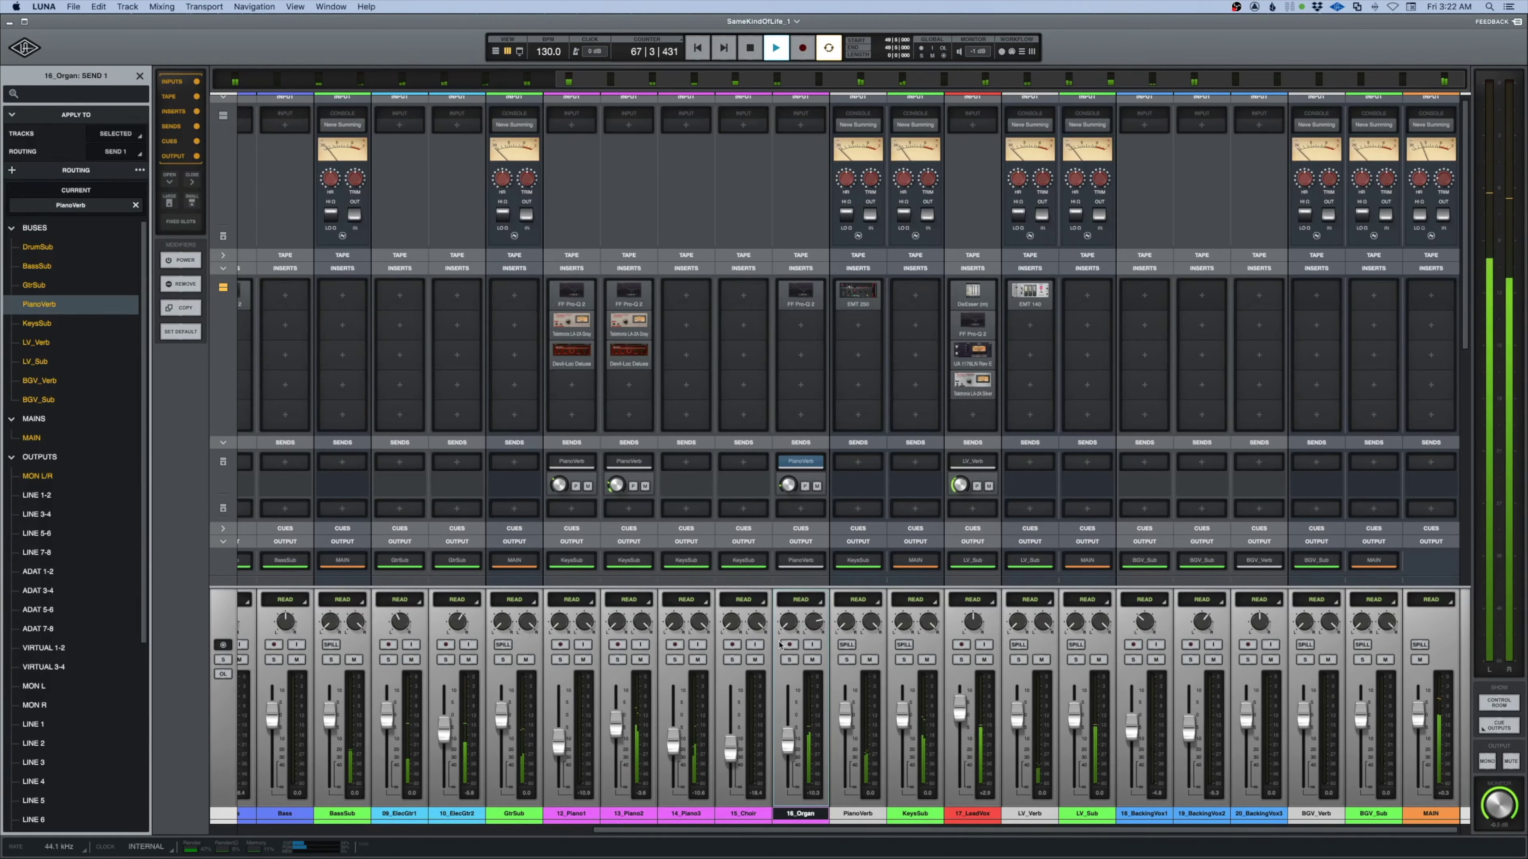
key("space")
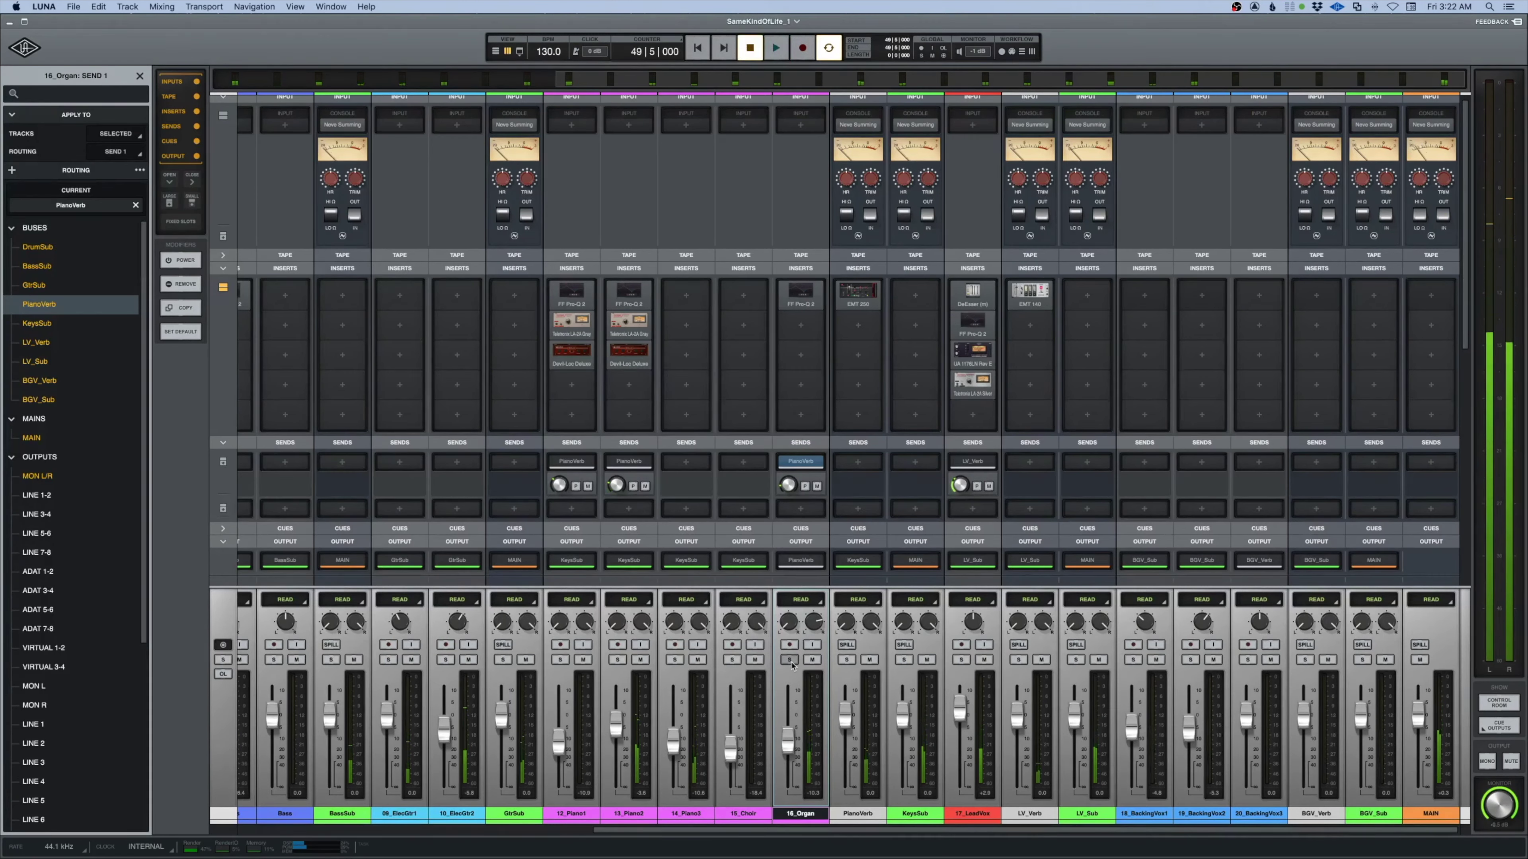
Solo 14_Piano3, place the playhead at bar 57 just before its chorus part, and start playback
left_click(675, 660)
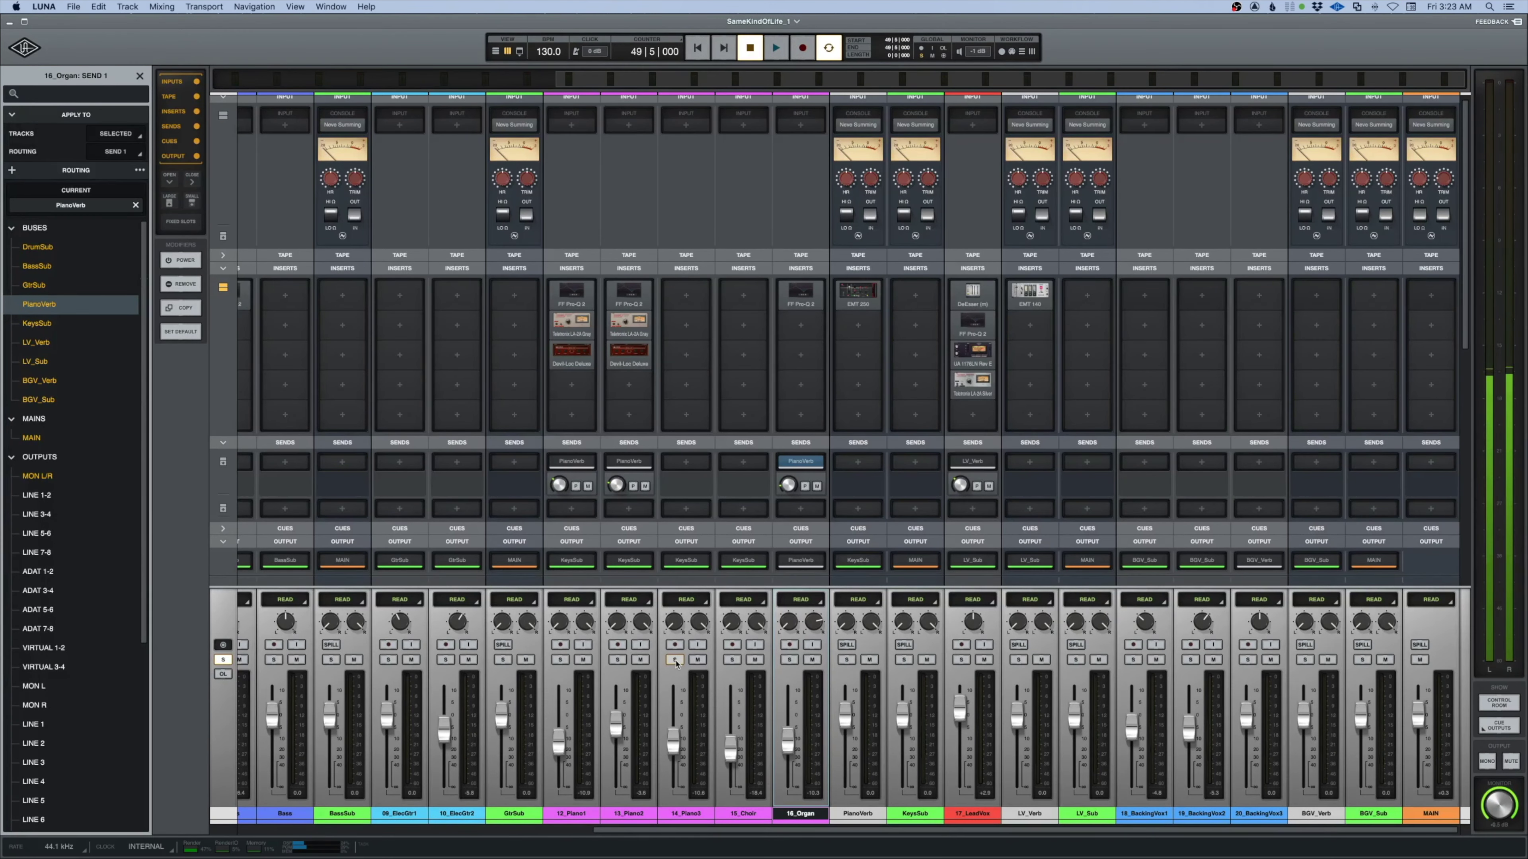
key("space")
key("super+equal")
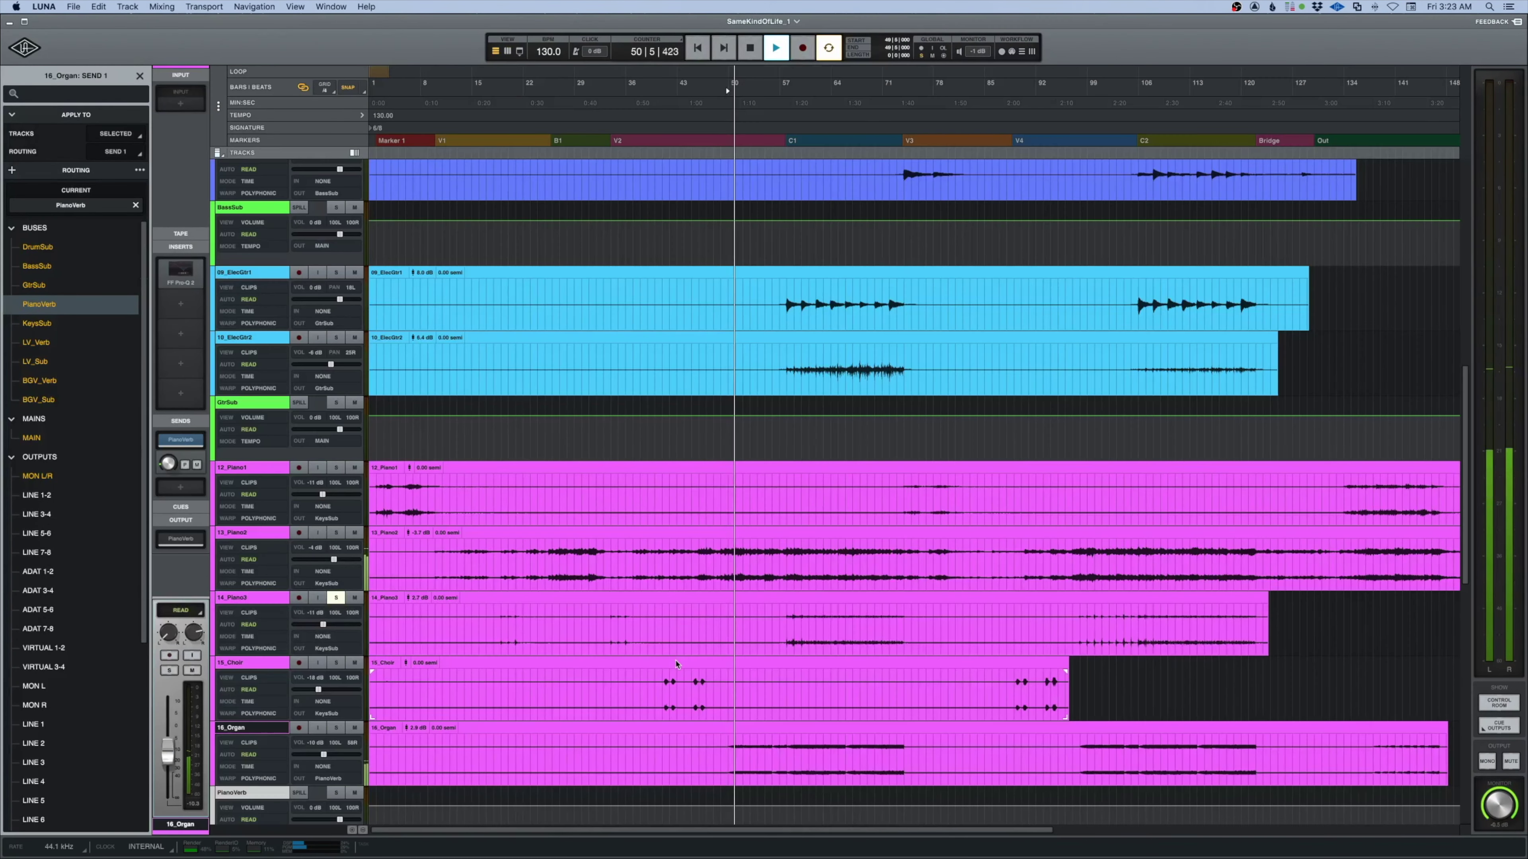
key("space")
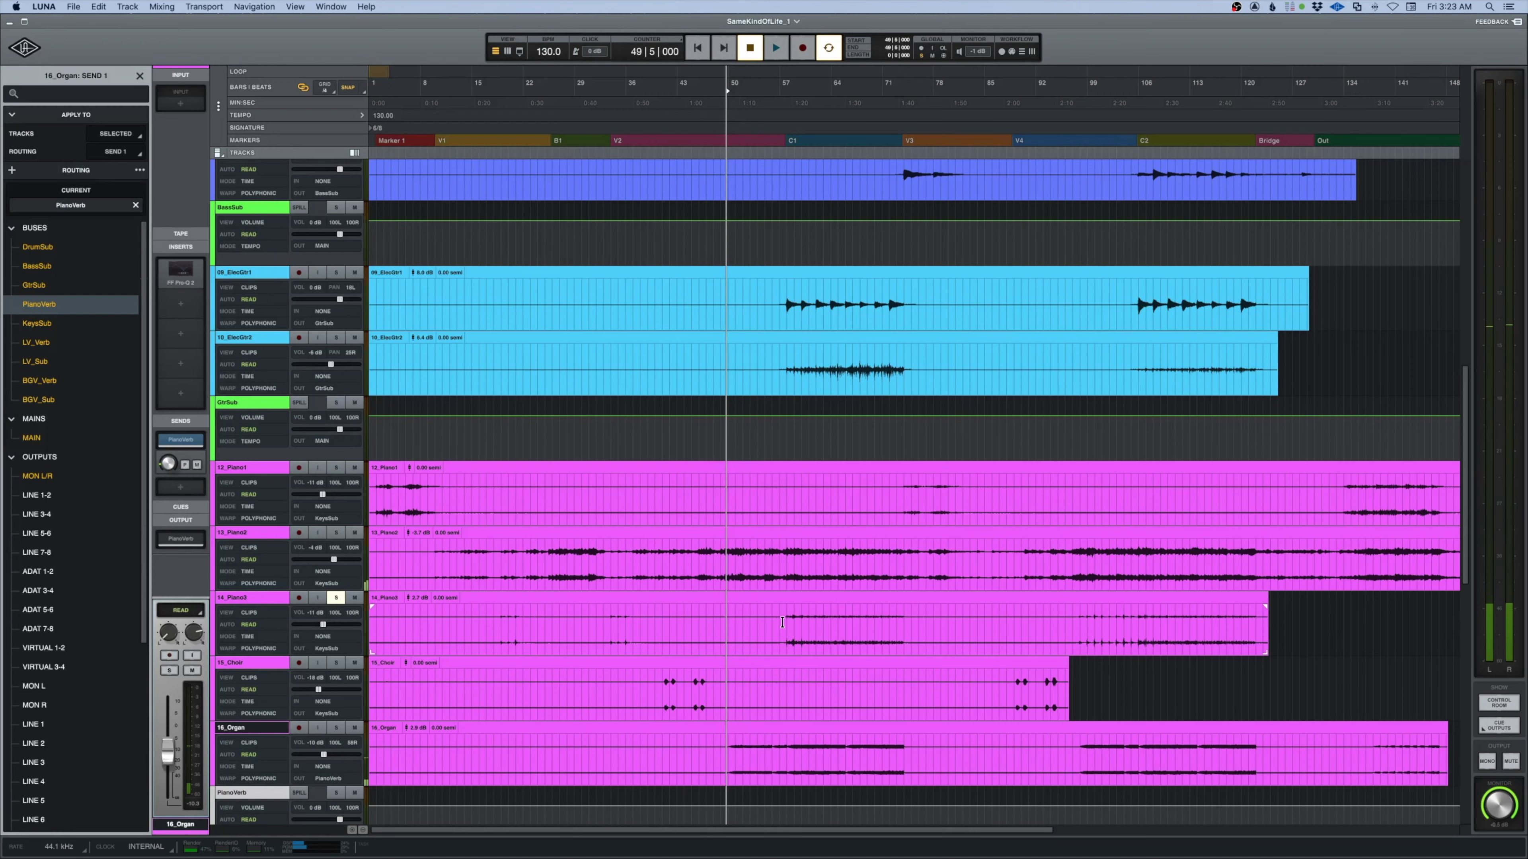
left_click(781, 622)
key("space")
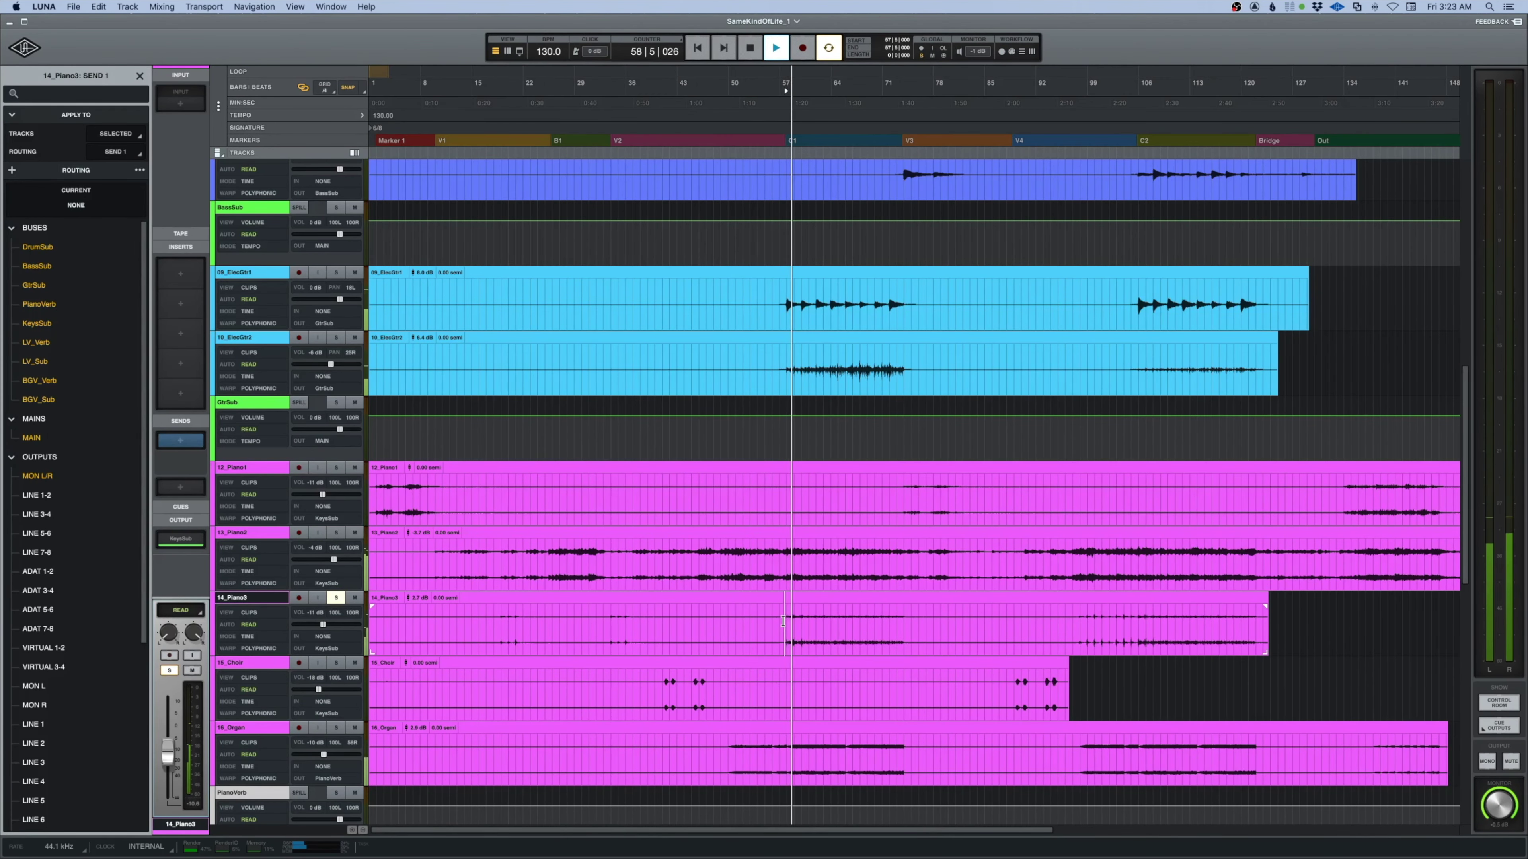
Return to the mixer, expand the Tape section, and collapse the Input section
key("super+equal")
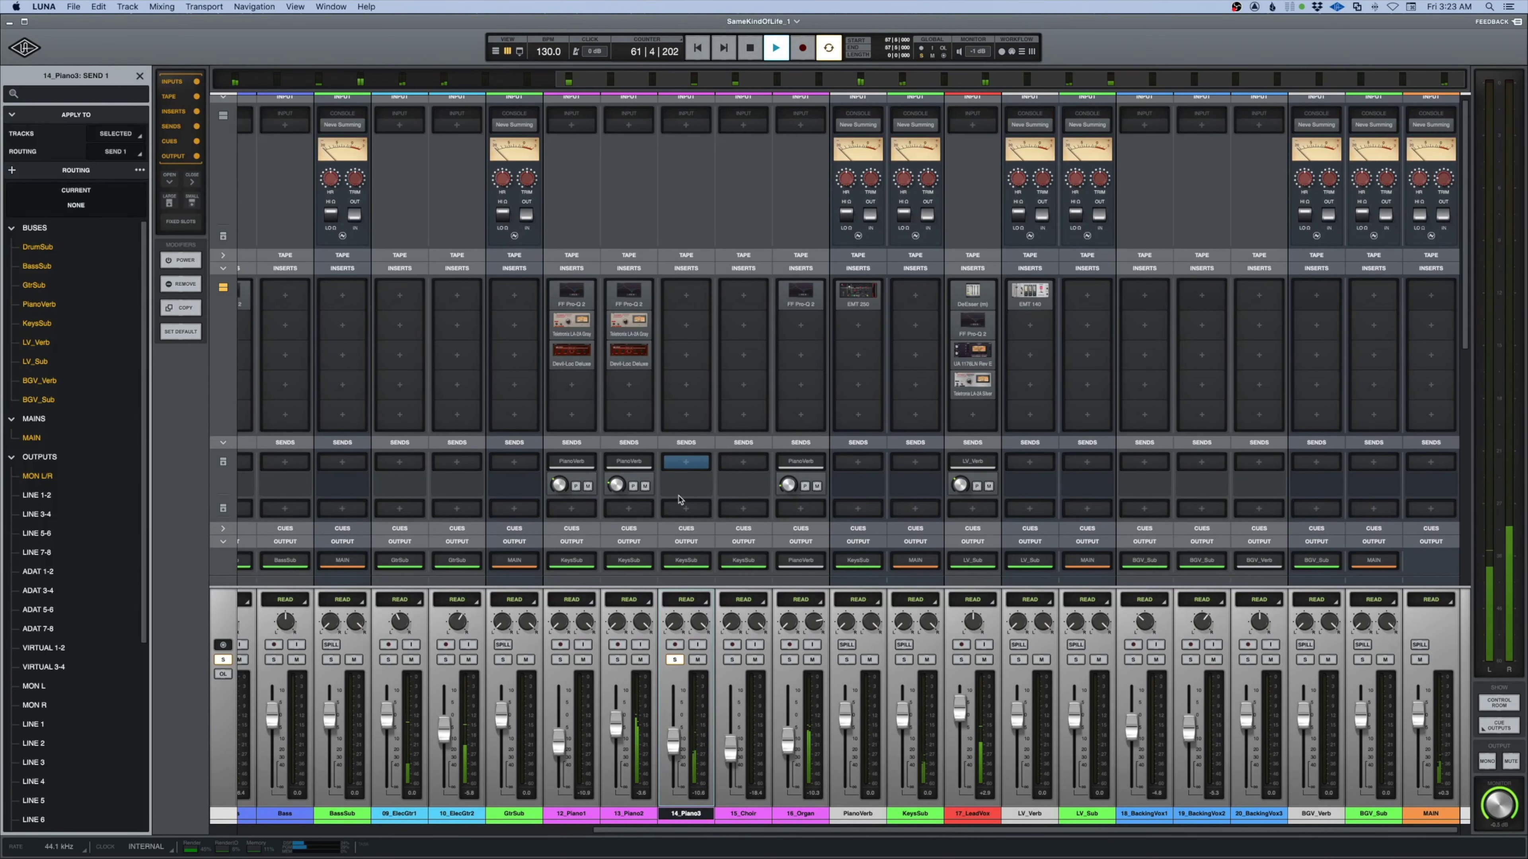
left_click(223, 256)
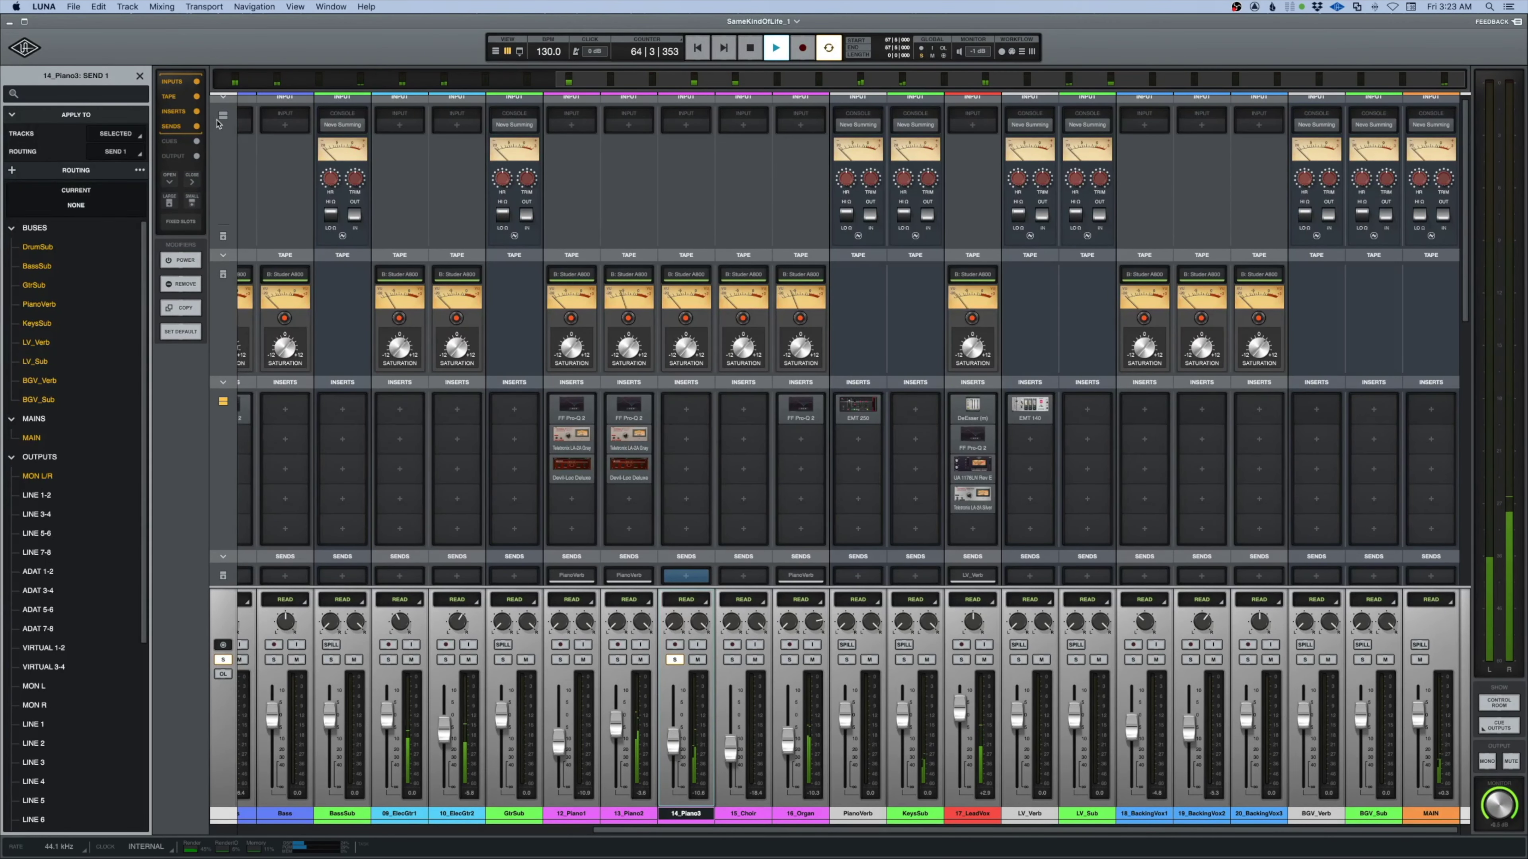
left_click(222, 99)
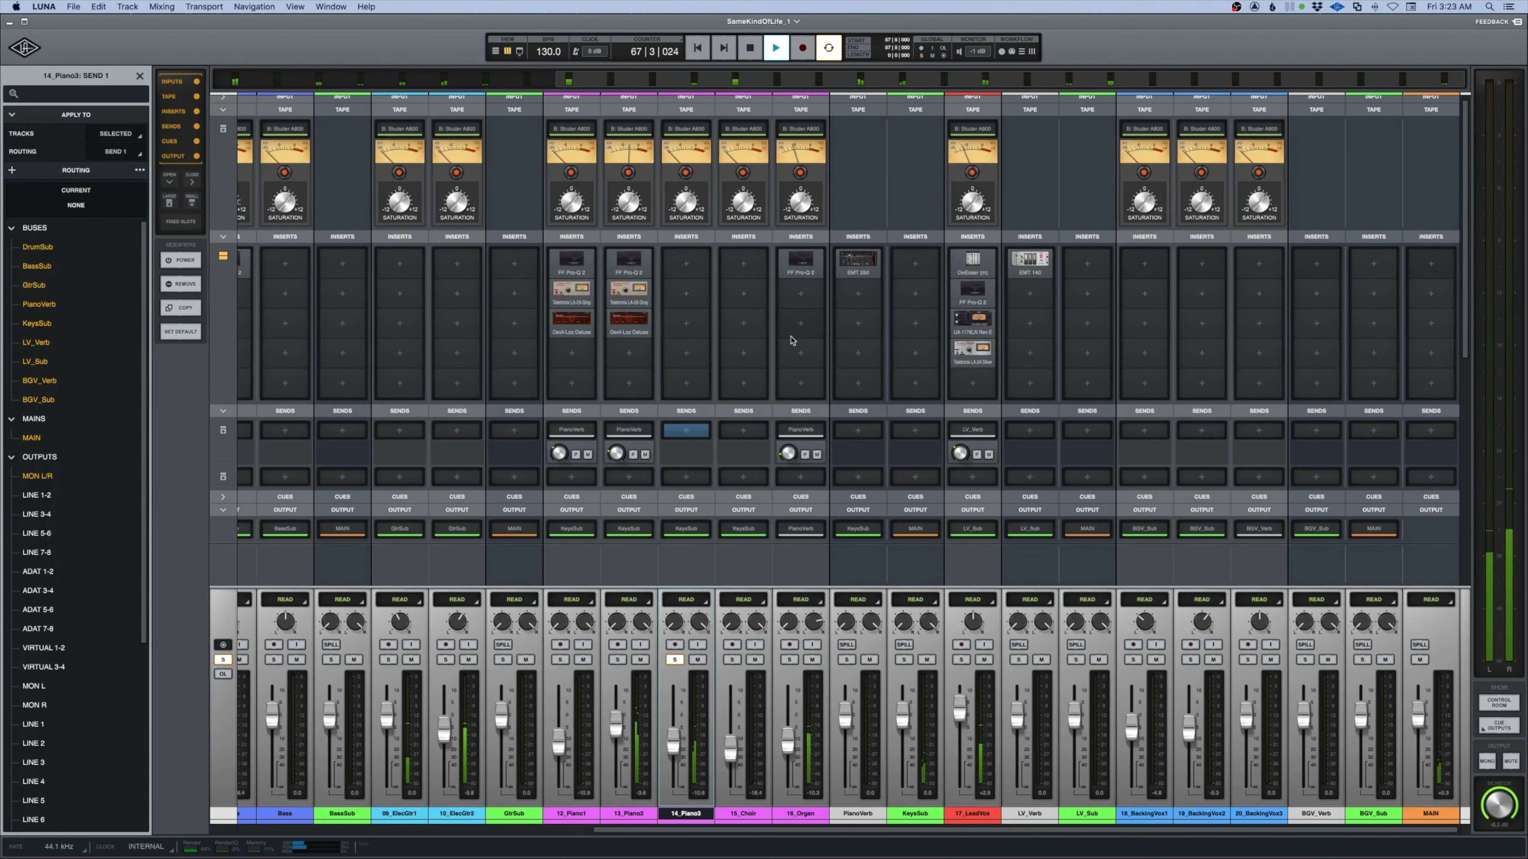
Stop playback and insert FabFilter FF Pro-Q 2 in the first insert slot of the 14_Piano3 channel
key("space")
left_click(686, 264)
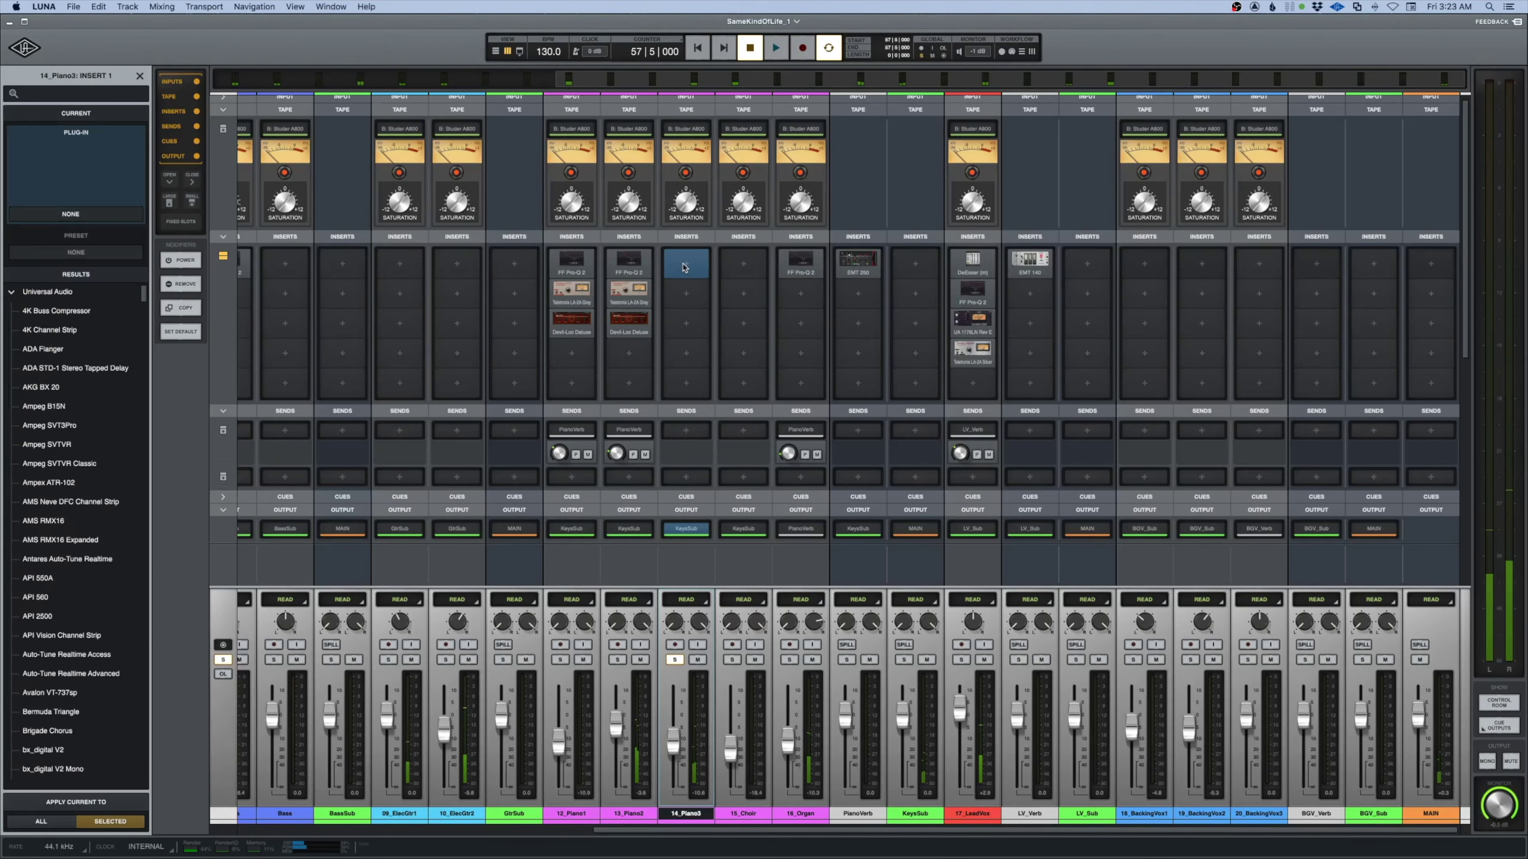
type("fab")
left_click(54, 390)
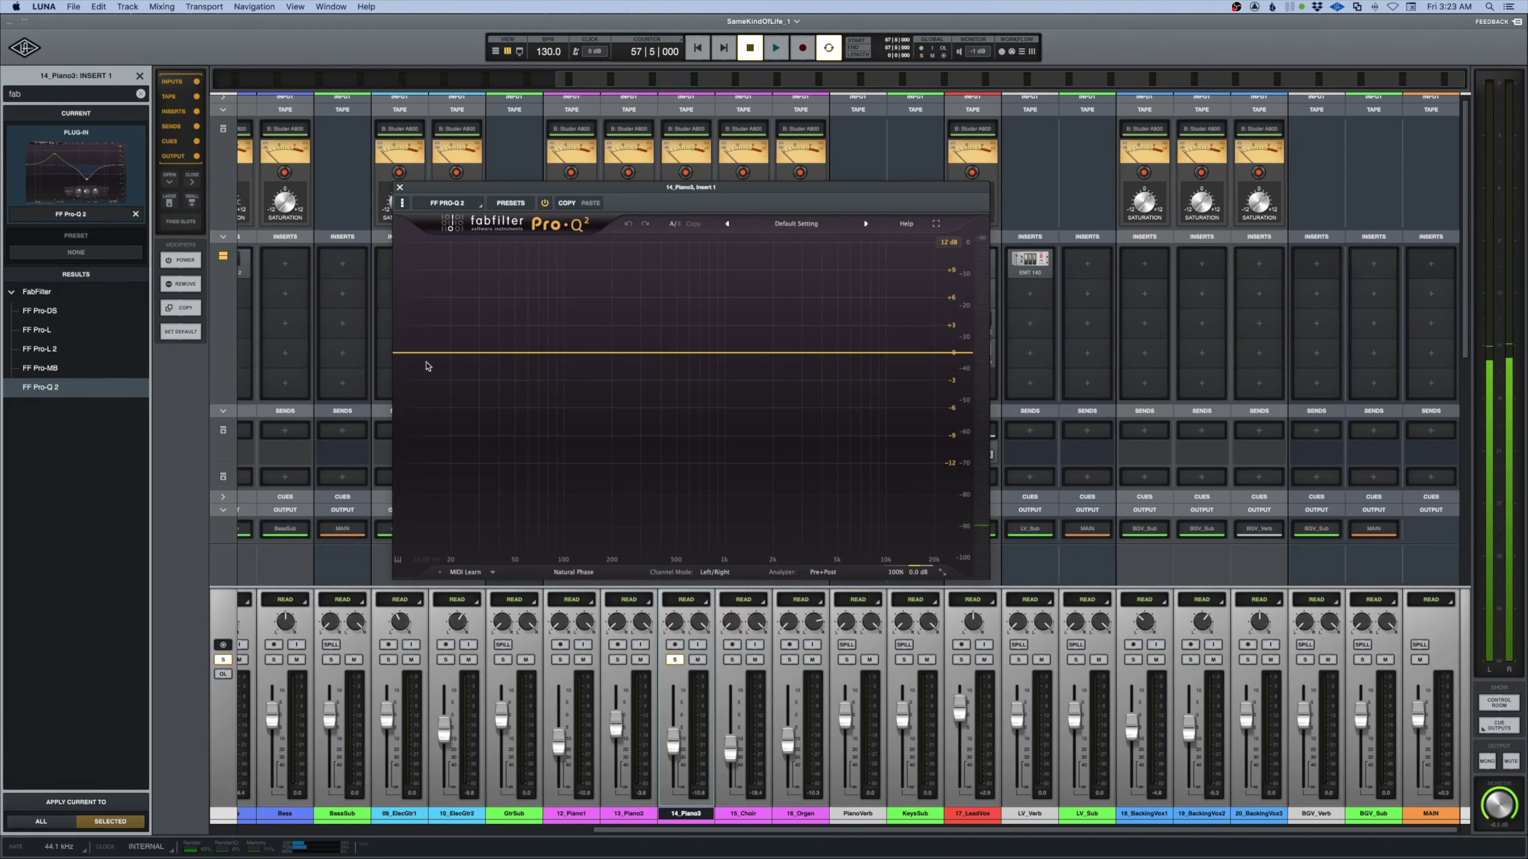
Add a low cut to the 14_Piano3 EQ and sweep it up to about 213 Hz during playback
left_click(443, 353)
key("space")
left_click_drag(445, 354, 618, 359)
Solo 13_Piano2 and 12_Piano1 alongside 14_Piano3, lower the low cut's frequency to restore some low mids, and restart playback
left_click(618, 659)
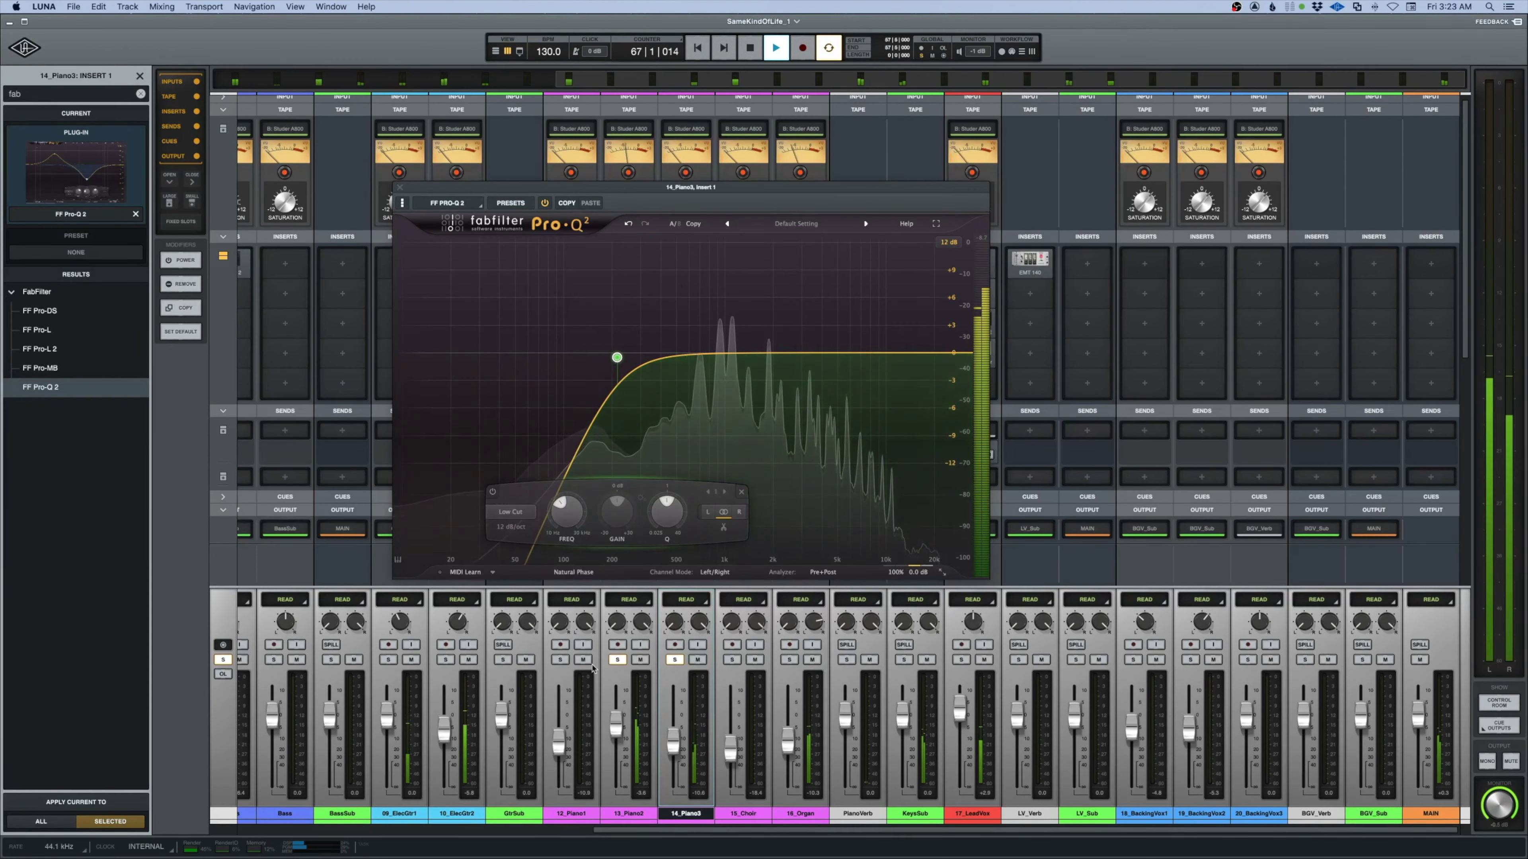
left_click(555, 662)
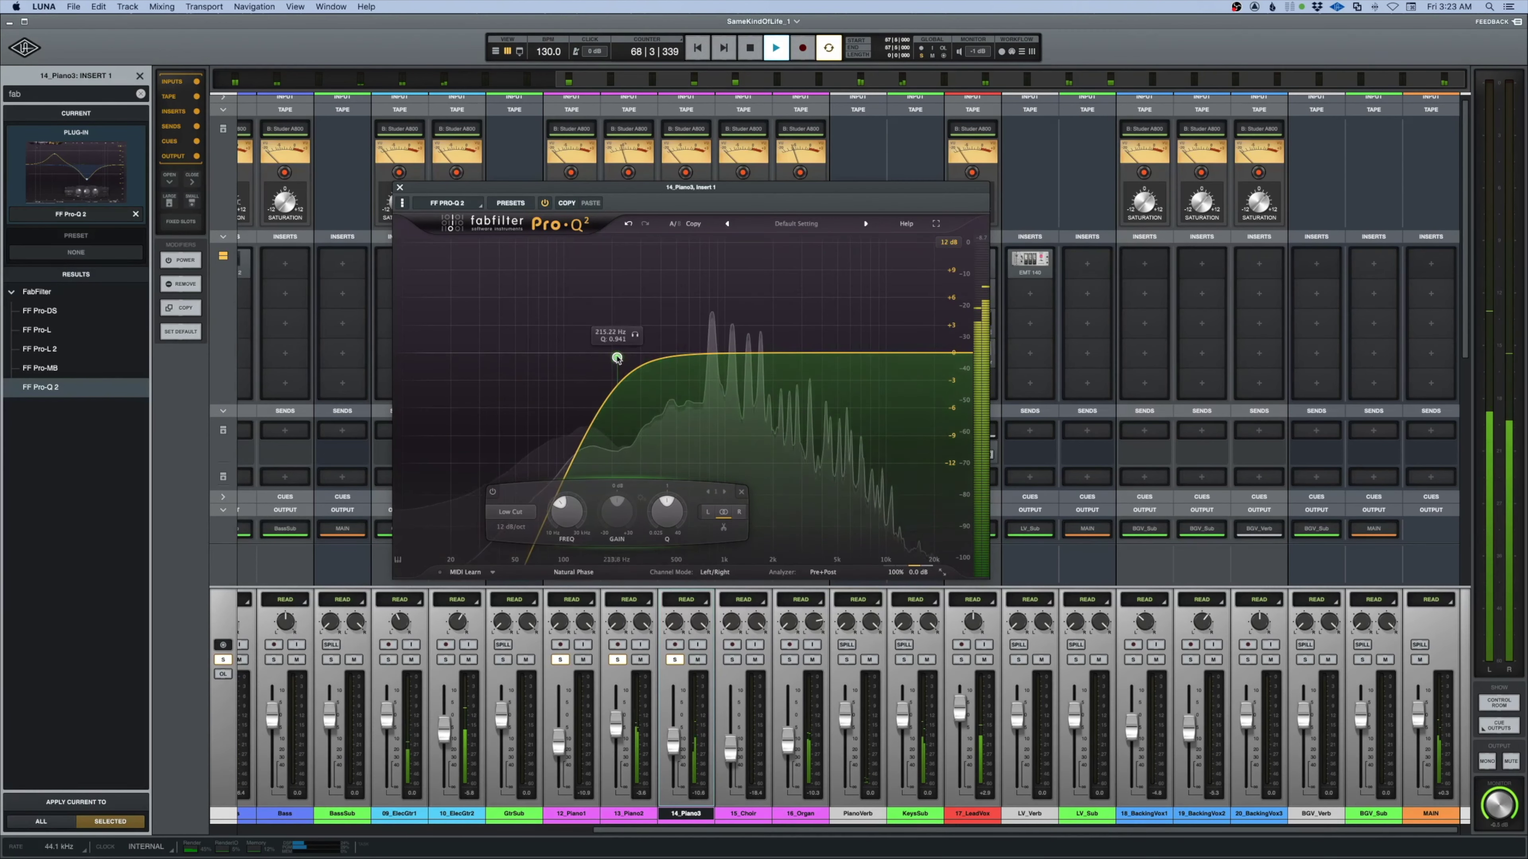
left_click_drag(617, 357, 579, 351)
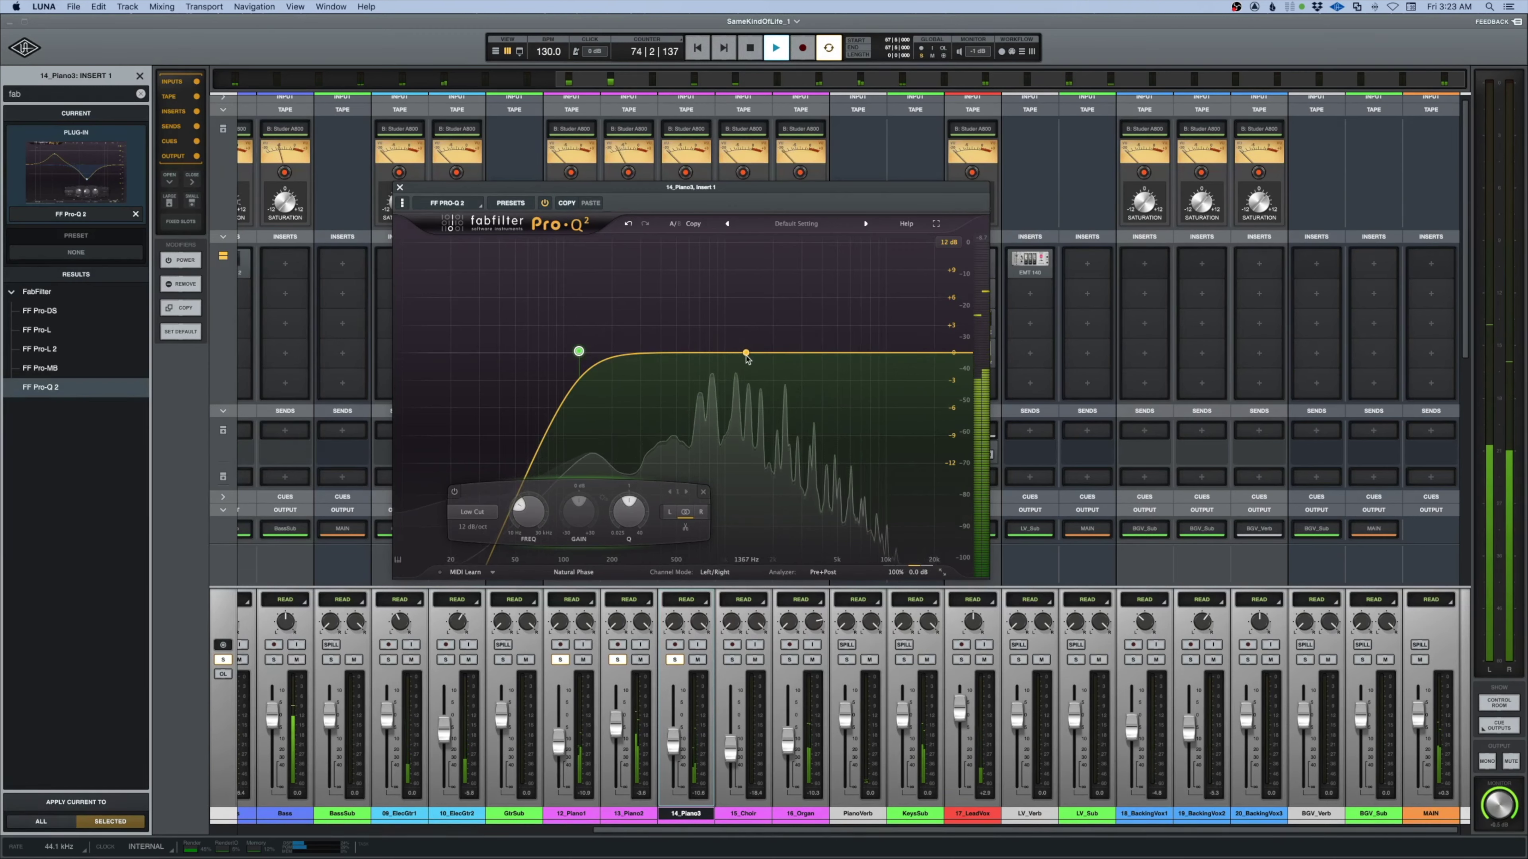
key("space")
key("space")
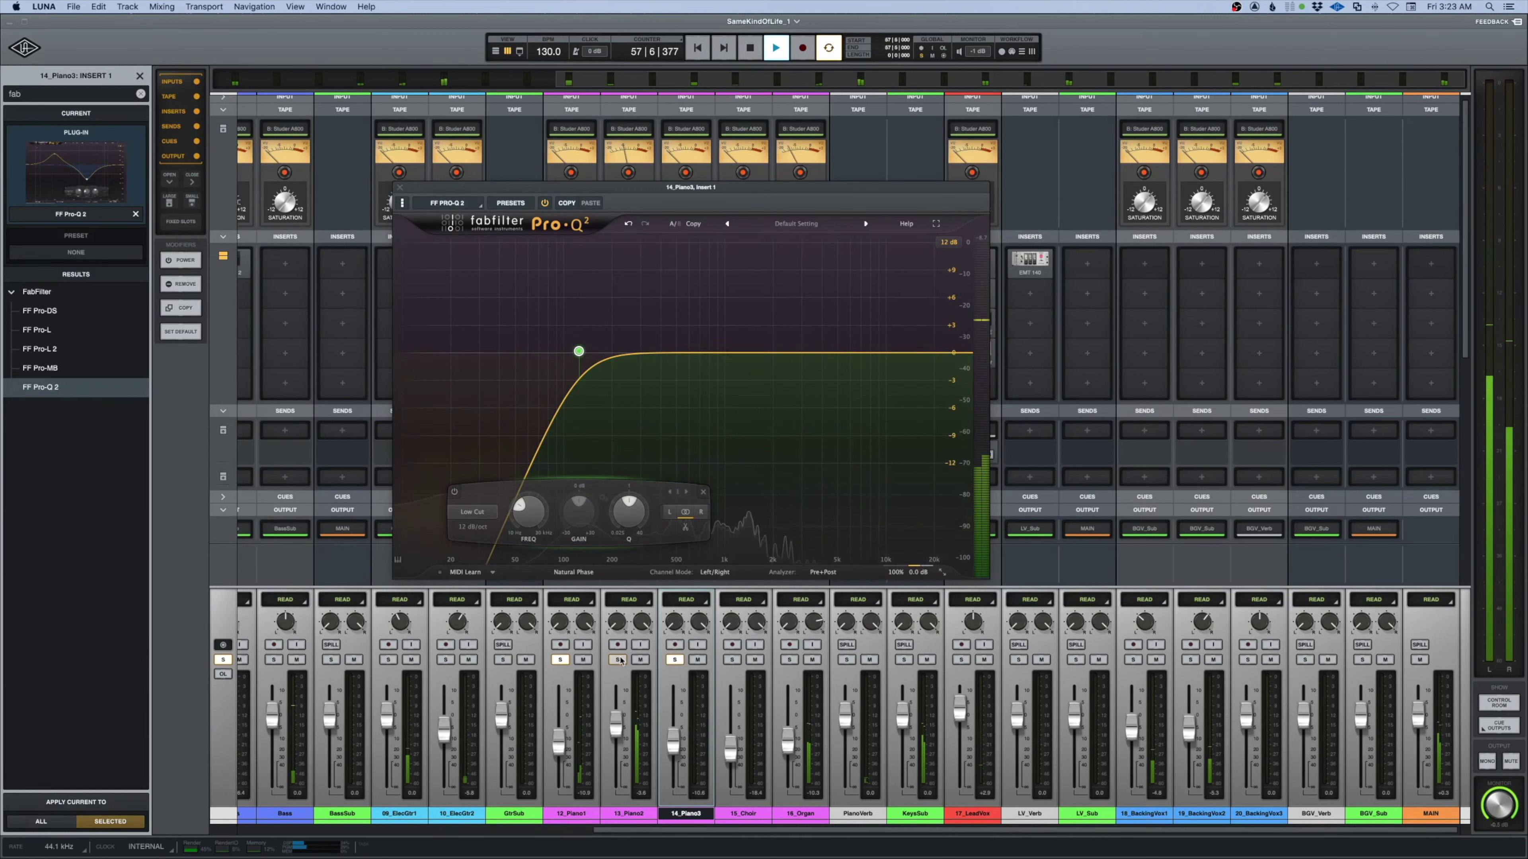
With only 14_Piano3 soloed, add a slight bell cut above 2 kHz, solo 13_Piano2 and 12_Piano1 again, and close the EQ
left_click(674, 660, "super")
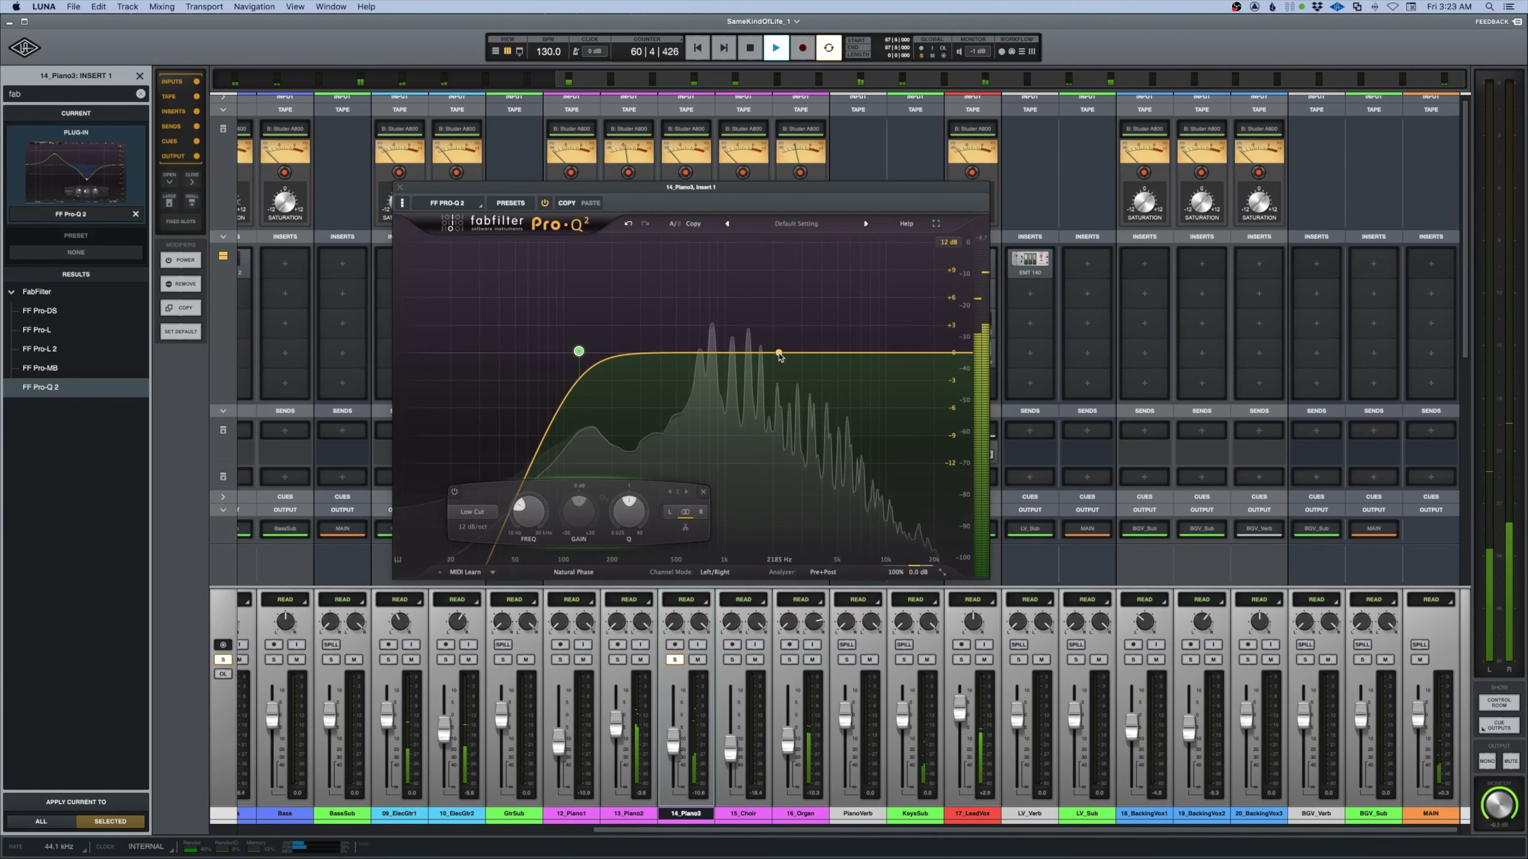
mouse_move(779, 353)
left_mouse_down()
mouse_move(709, 362)
mouse_move(795, 365)
left_mouse_up()
left_click(618, 659)
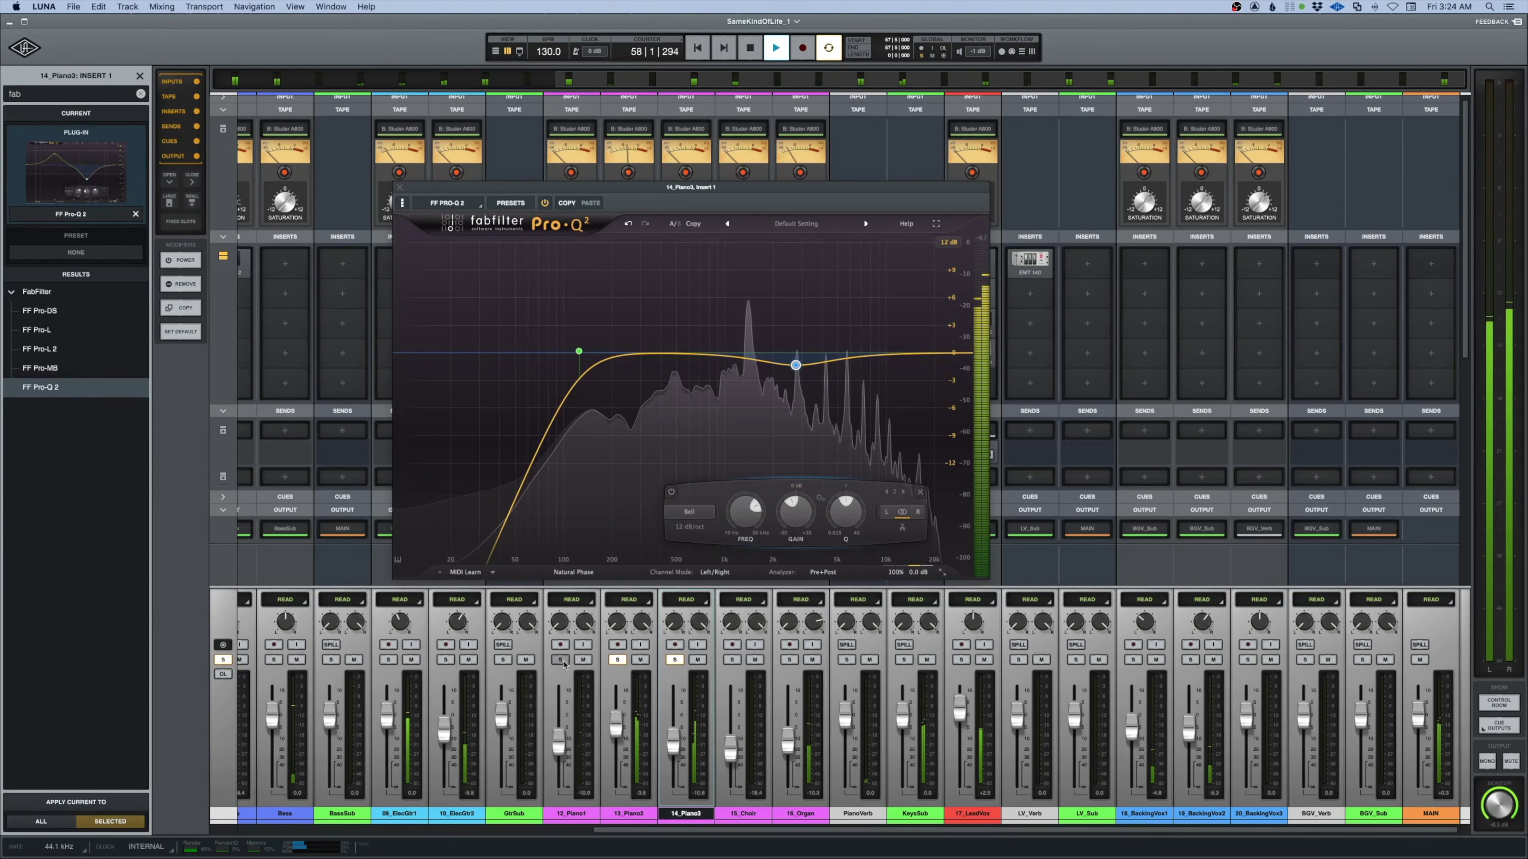
left_click(559, 660)
left_click(399, 187)
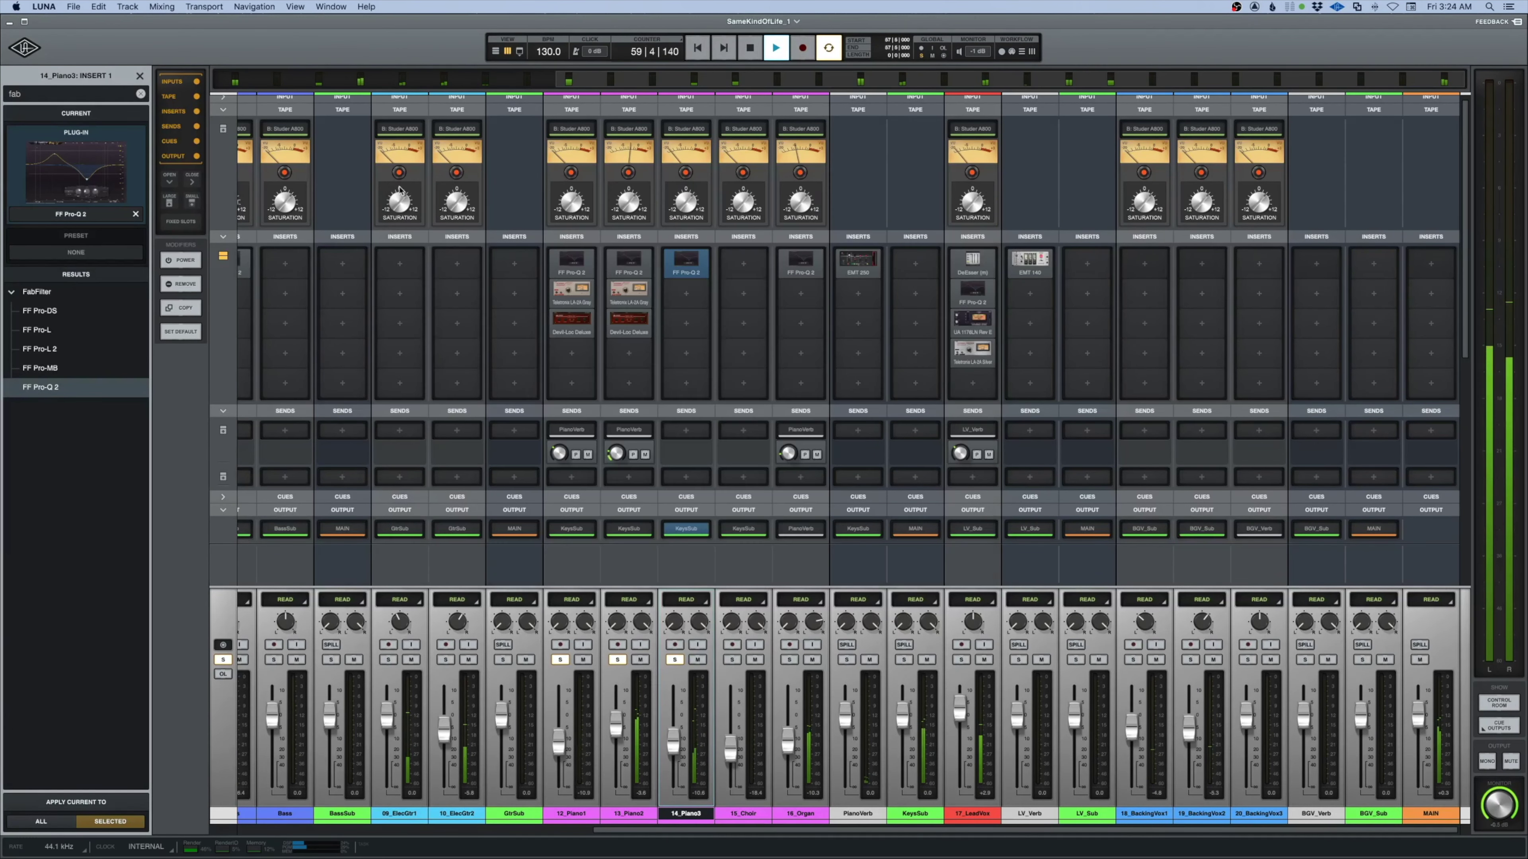
Stop playback and insert the UA 1176LN Legacy compressor in the second insert slot of 14_Piano3
left_click(685, 293)
key("space")
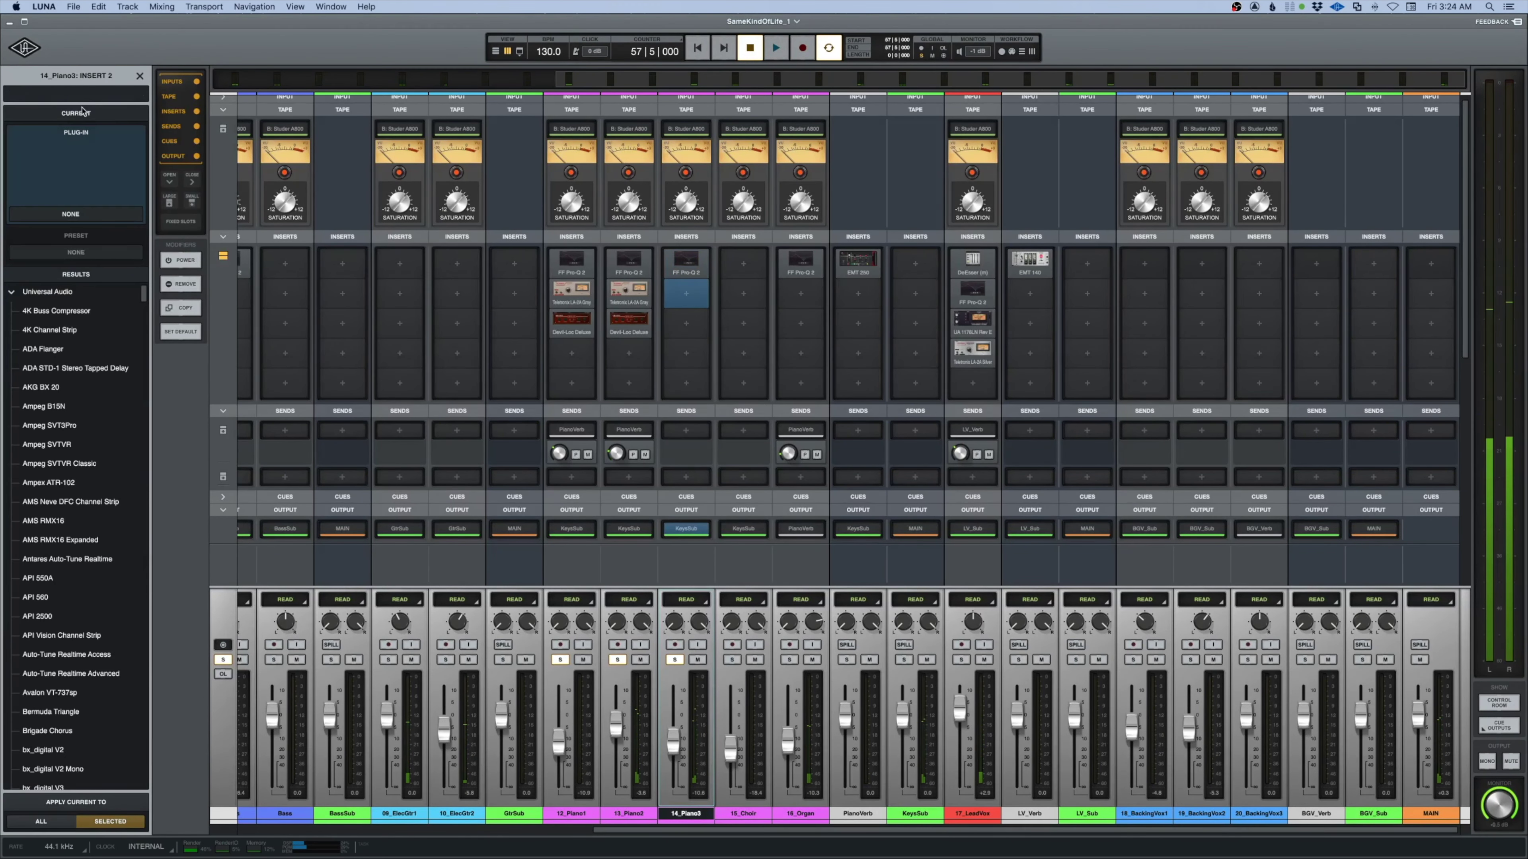
type("1176")
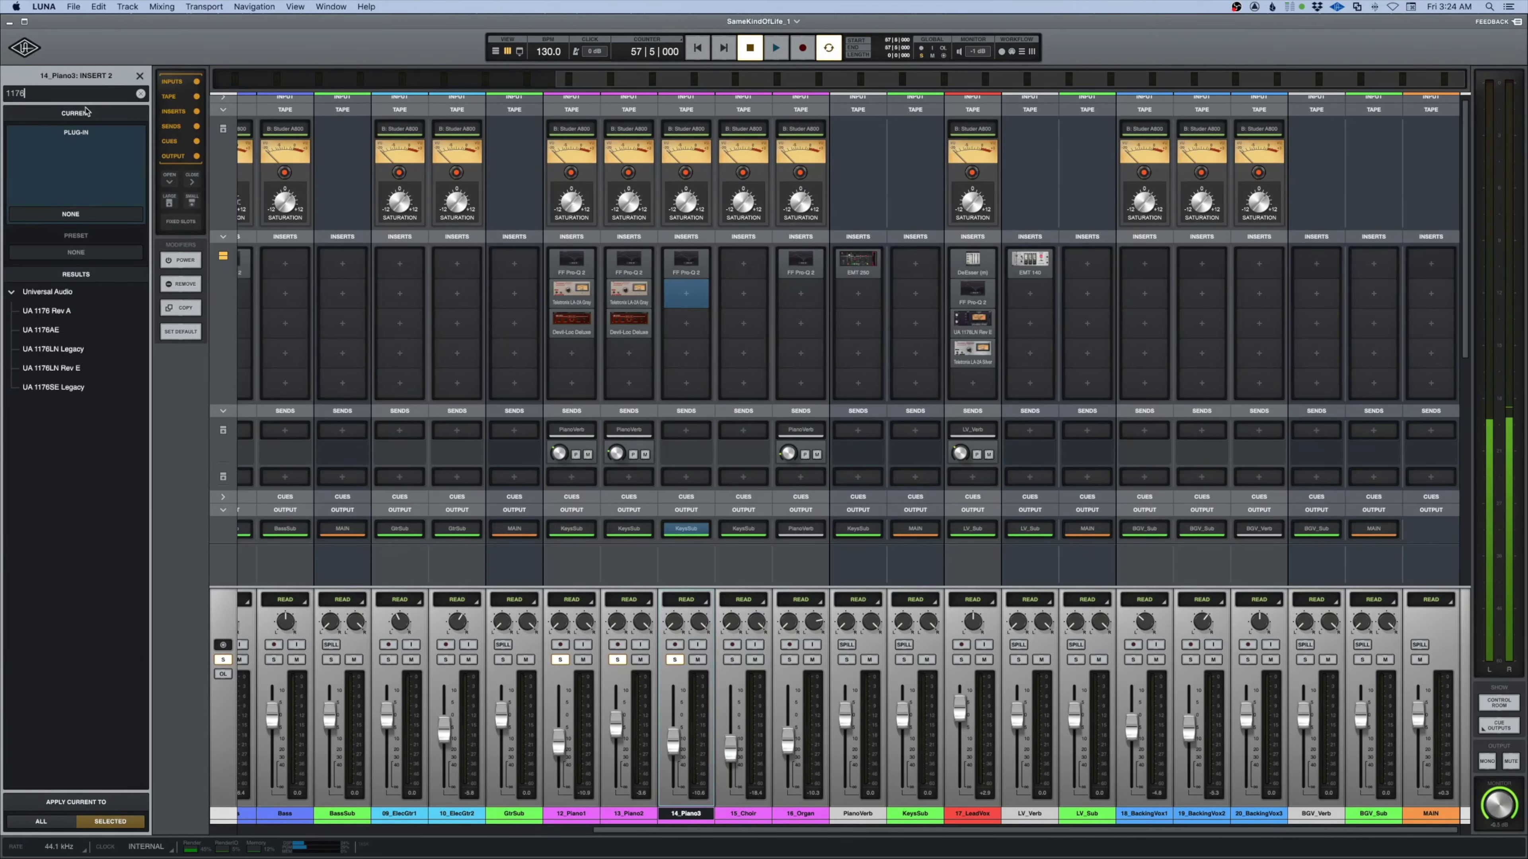
left_click(58, 350)
Play the three soloed pianos with the 1176LN compressor active, close its window, and stop playback
key("space")
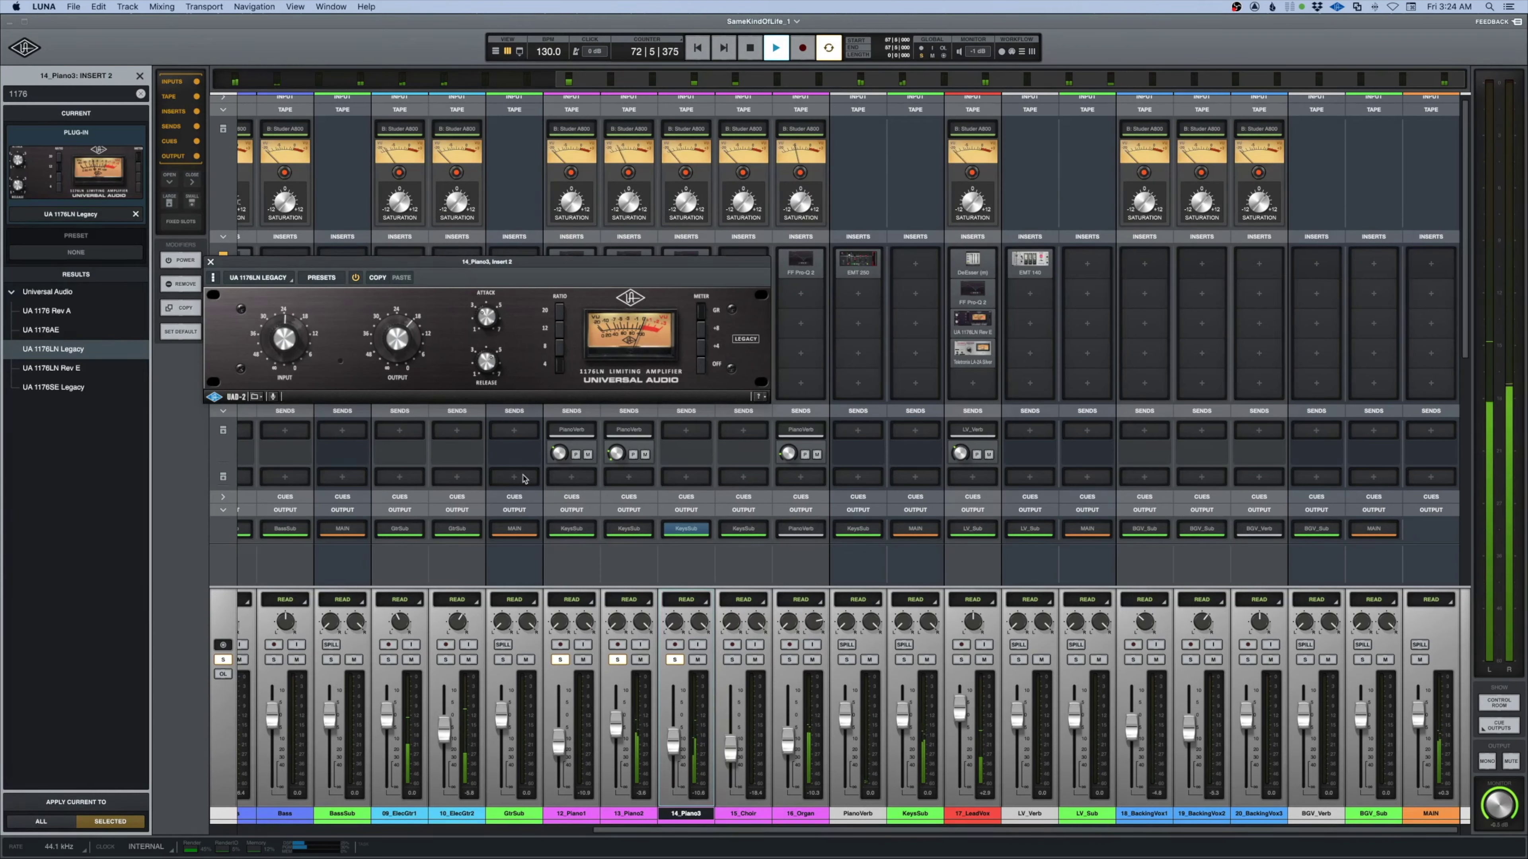
left_click_drag(619, 268, 935, 473)
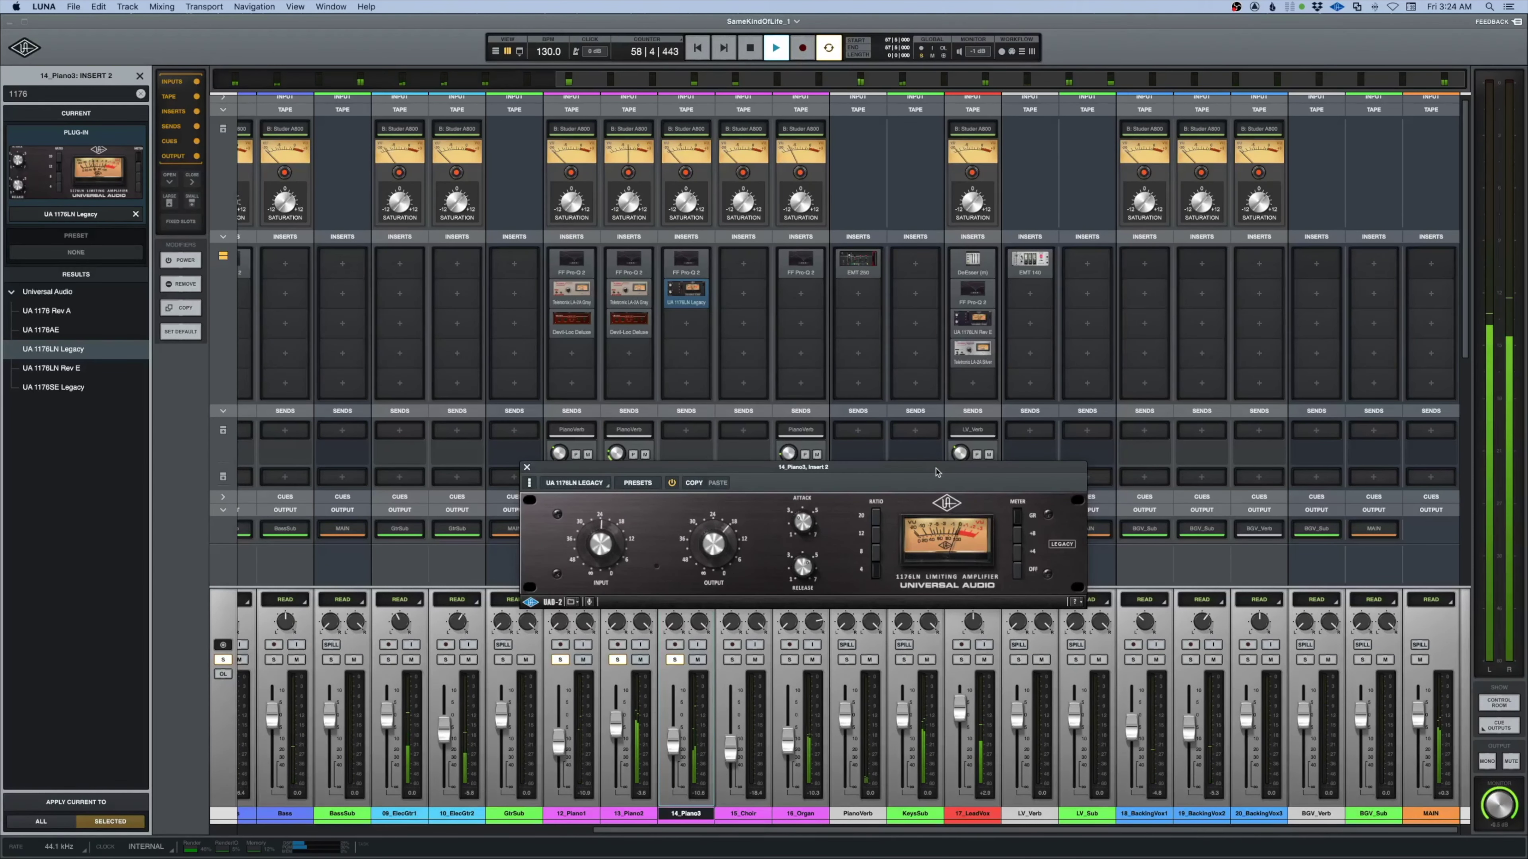
left_click(527, 467)
key("space")
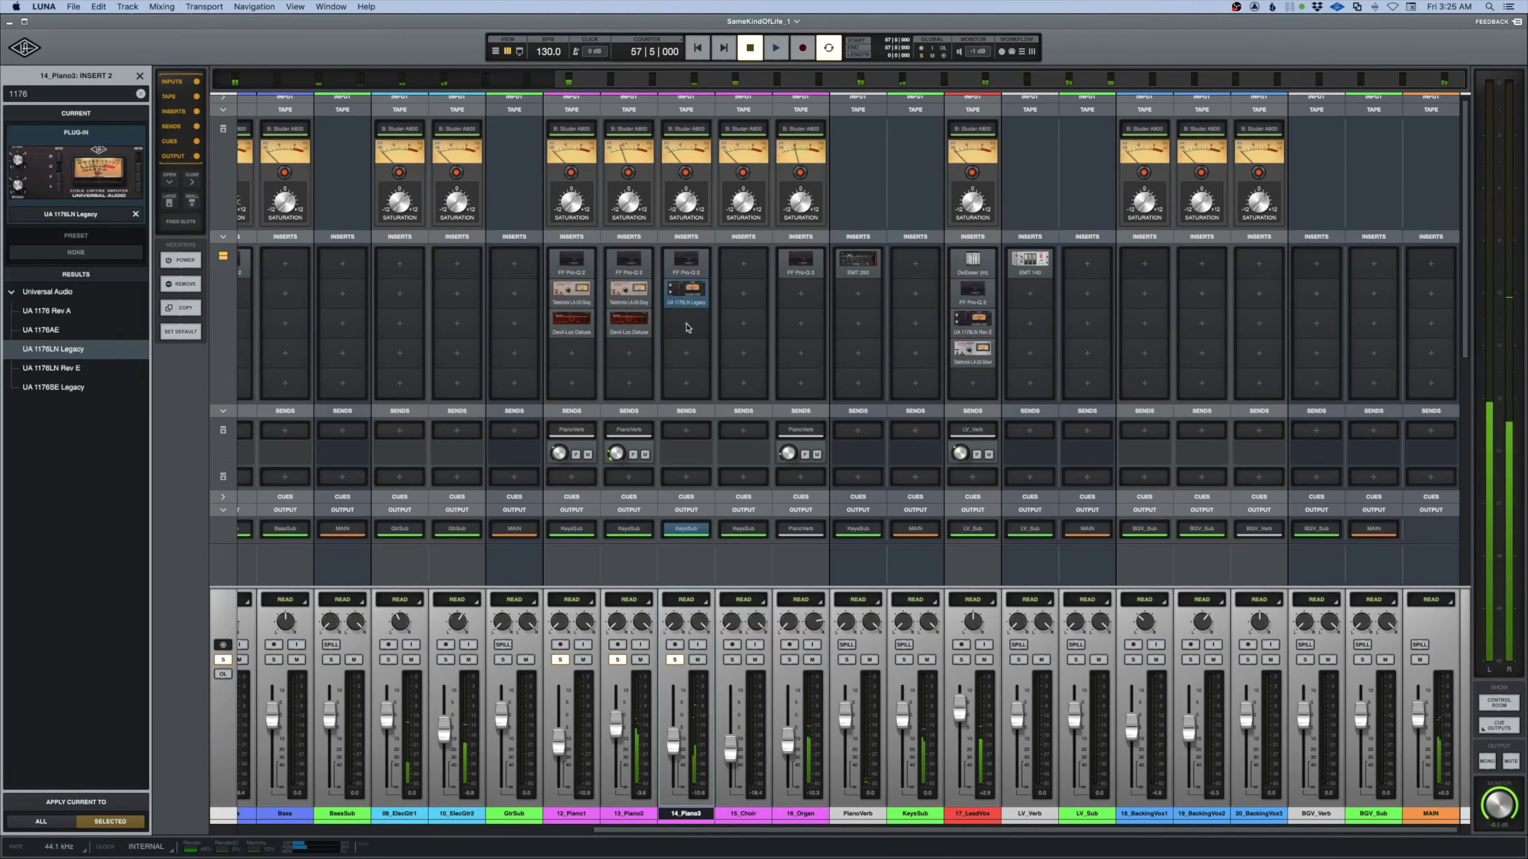
Insert Universal Audio's SPL Transient Designer in the third insert slot of 14_Piano3
left_click(686, 325)
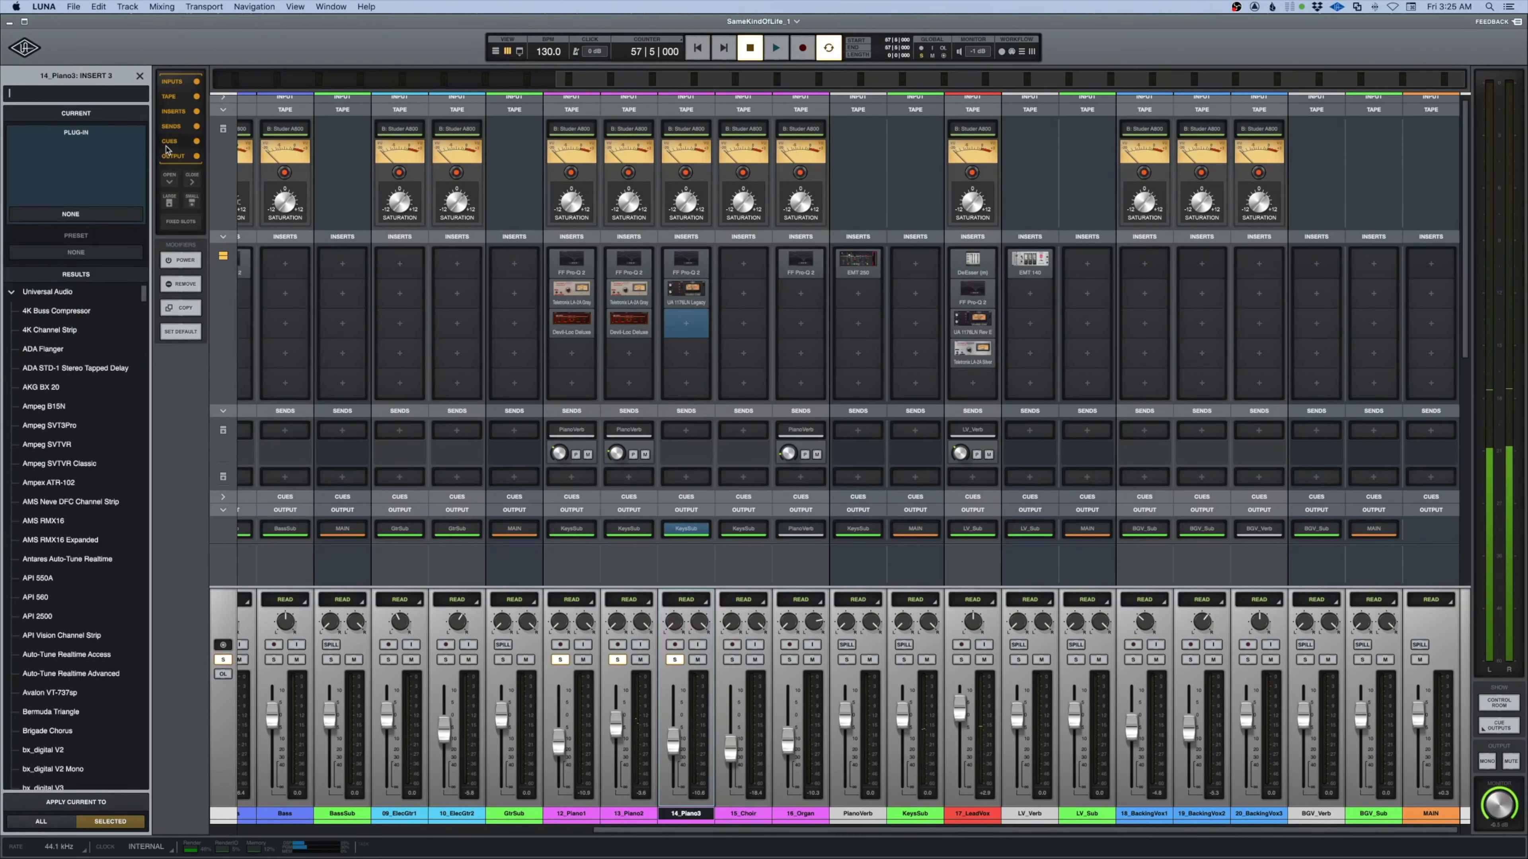
type("tran")
key("Down")
key("Return")
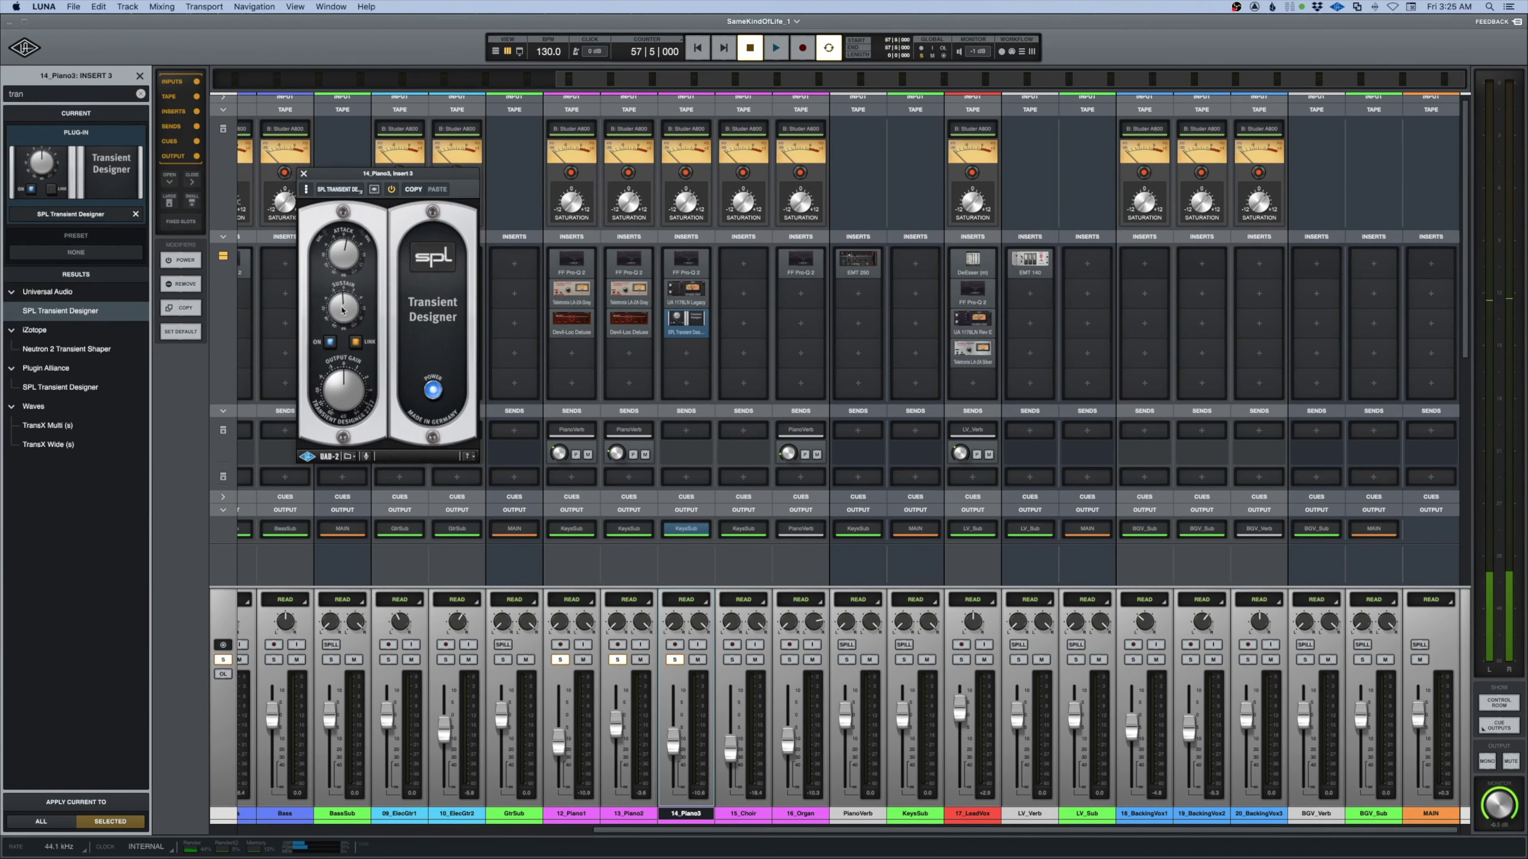
Play the mix with the Transient Designer active and clear the solos on 12_Piano1, 13_Piano2 and 14_Piano3
key("space")
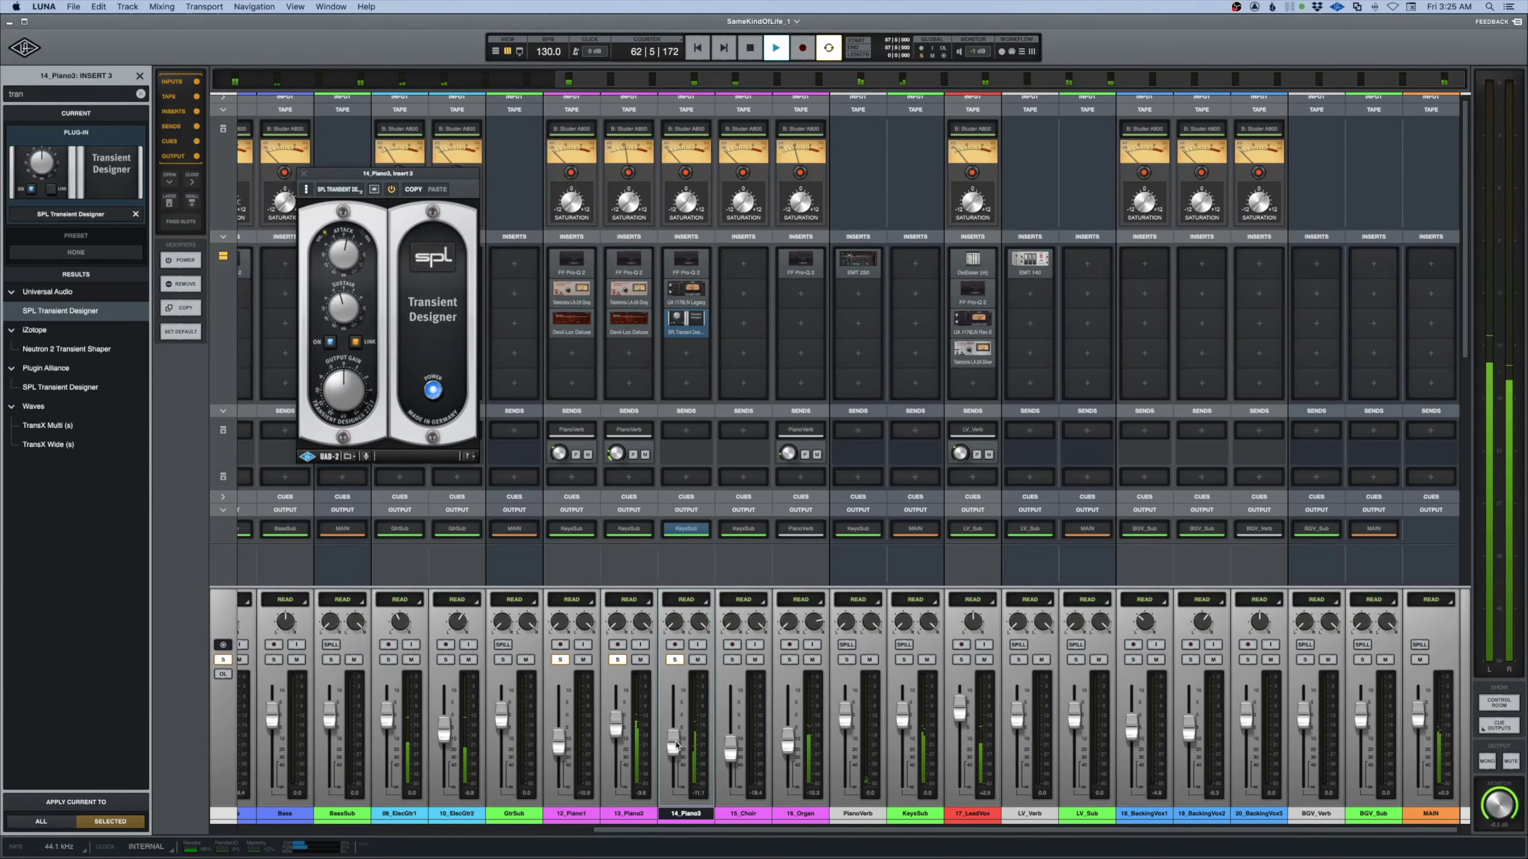
left_click(617, 660)
left_click(675, 659)
left_click(559, 660)
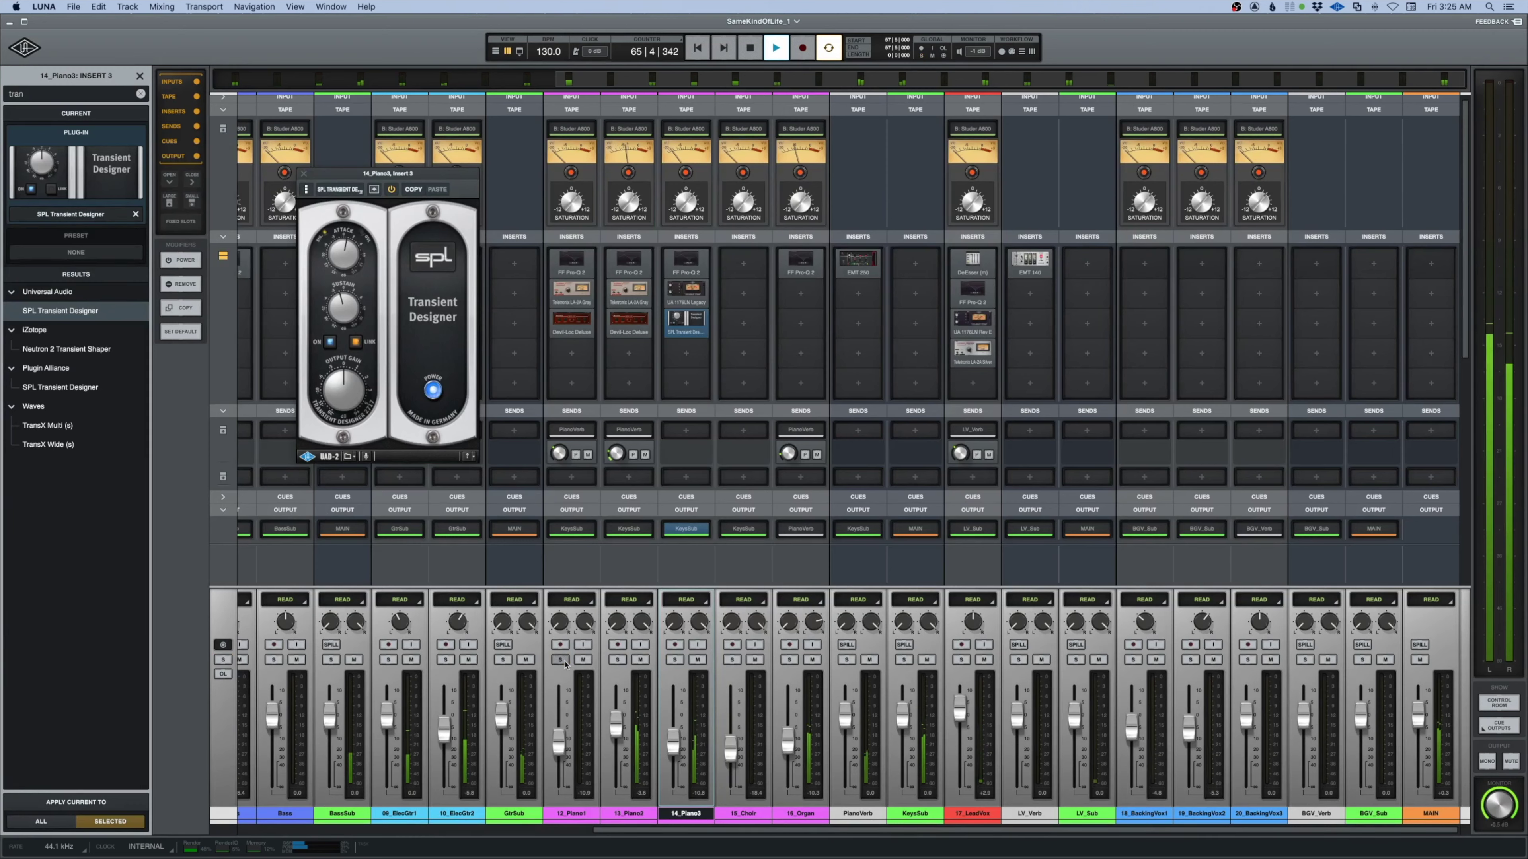
Route the first send of 14_Piano3 to PianoVerb, check it in solo, and close the Transient Designer
left_click(685, 431)
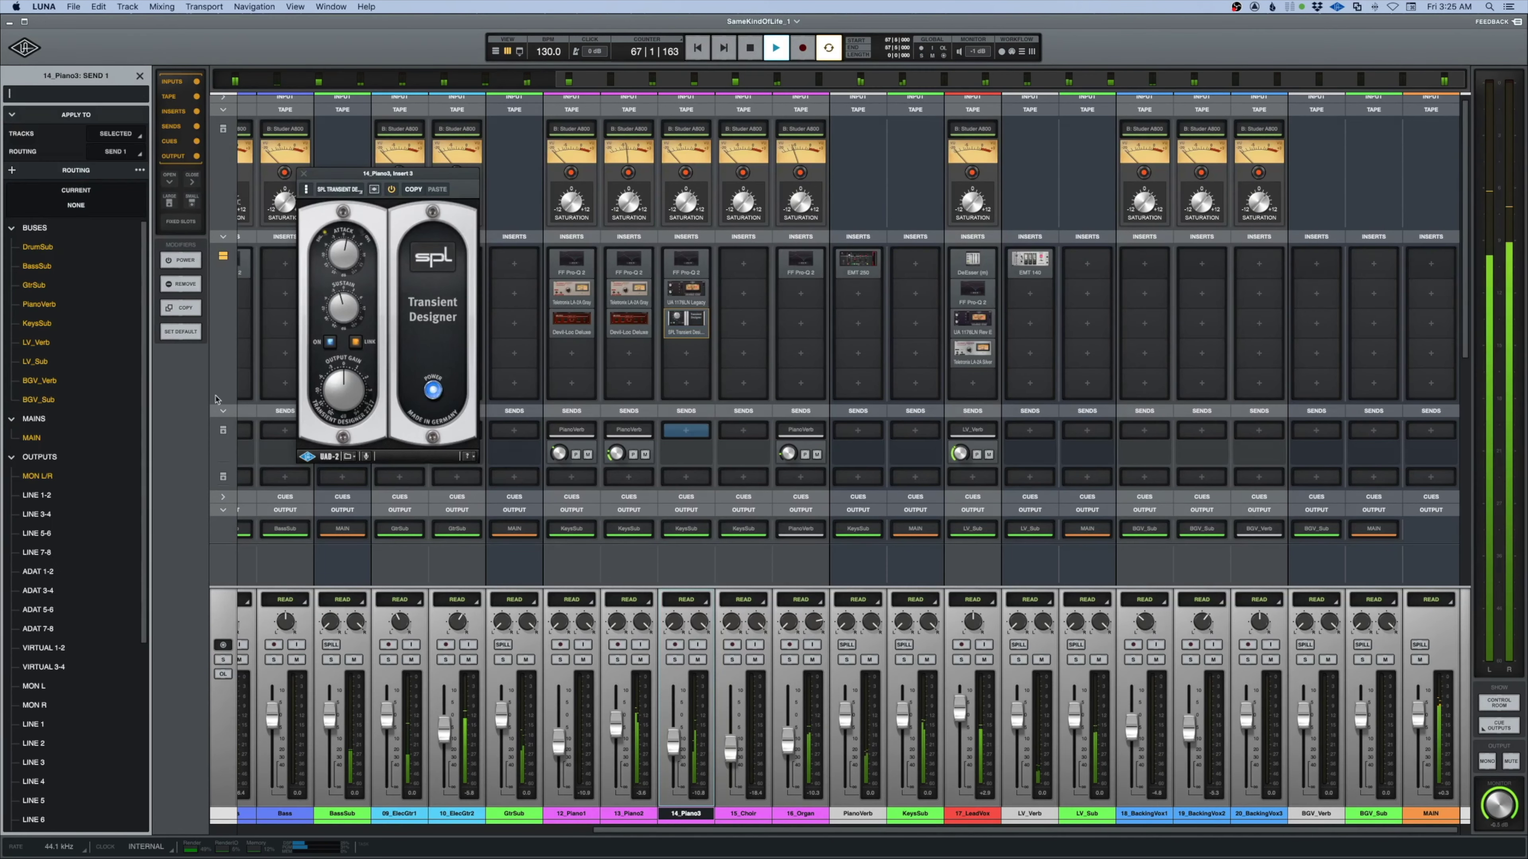
left_click(39, 304)
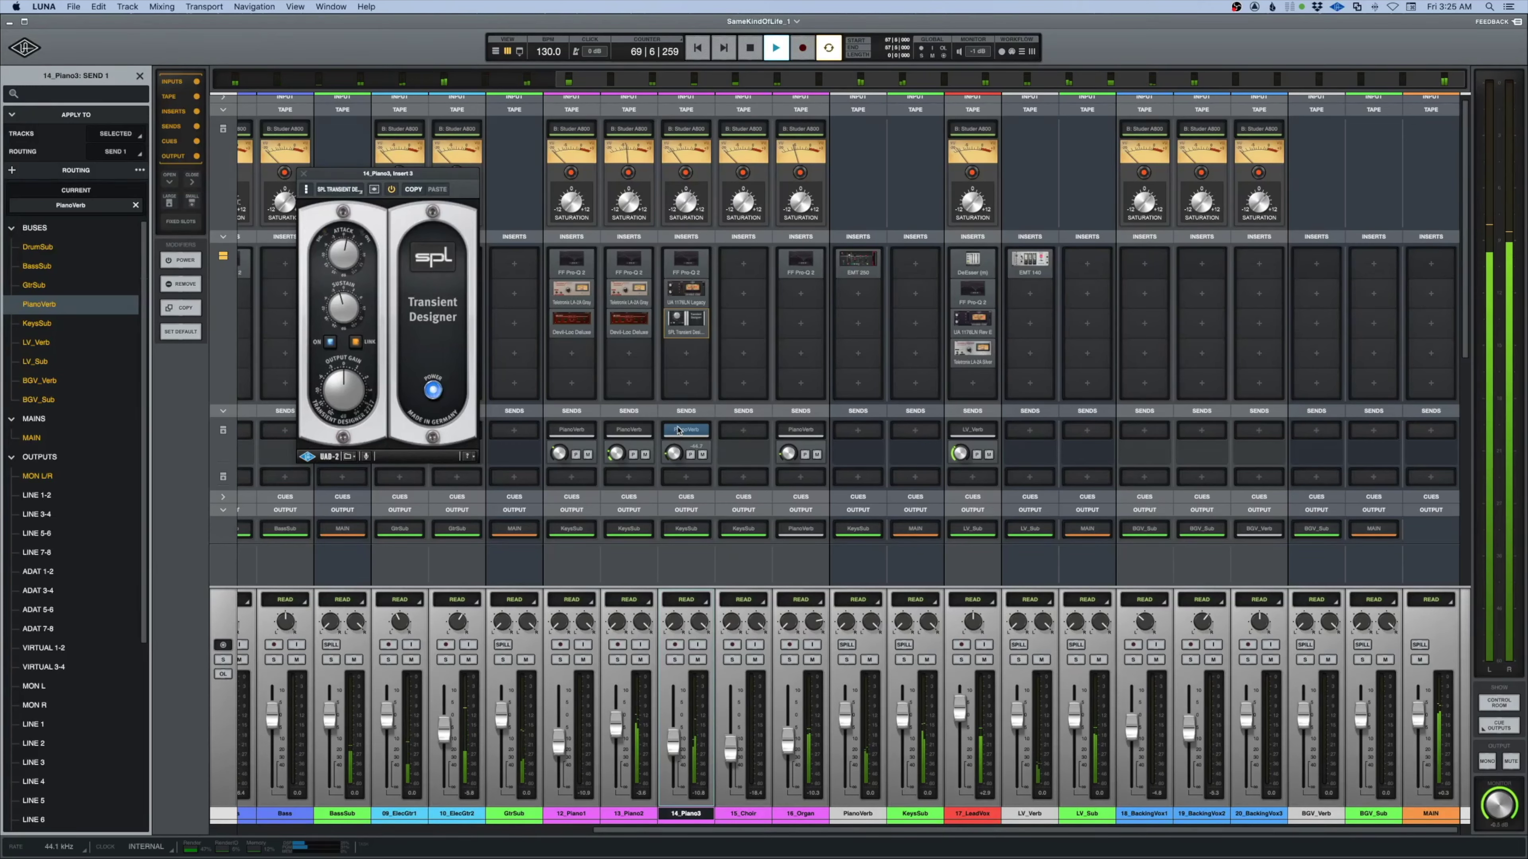
left_click(675, 660)
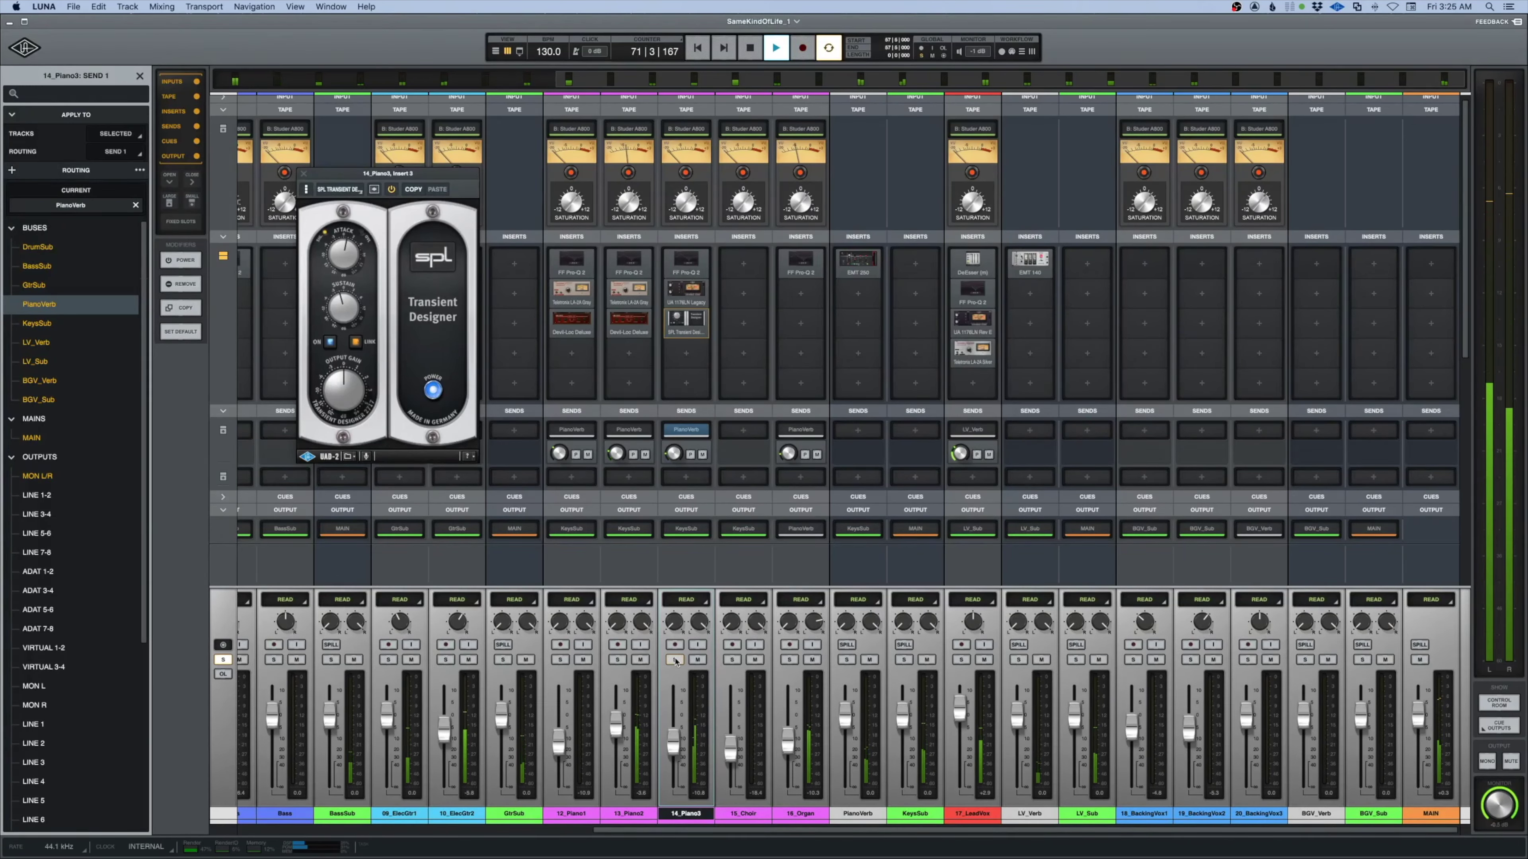
left_click(675, 660)
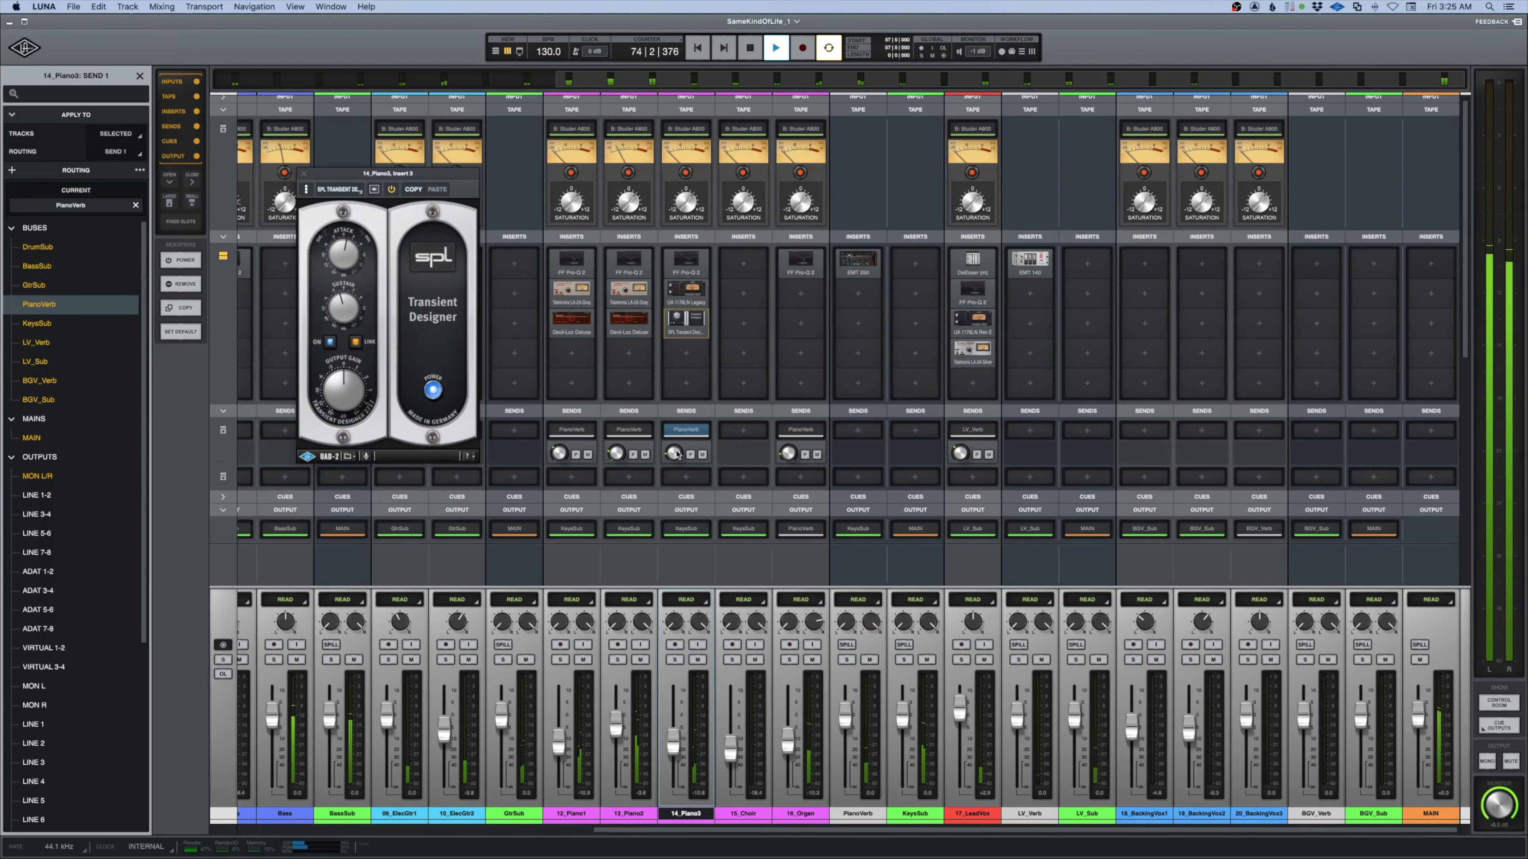
left_click(304, 176)
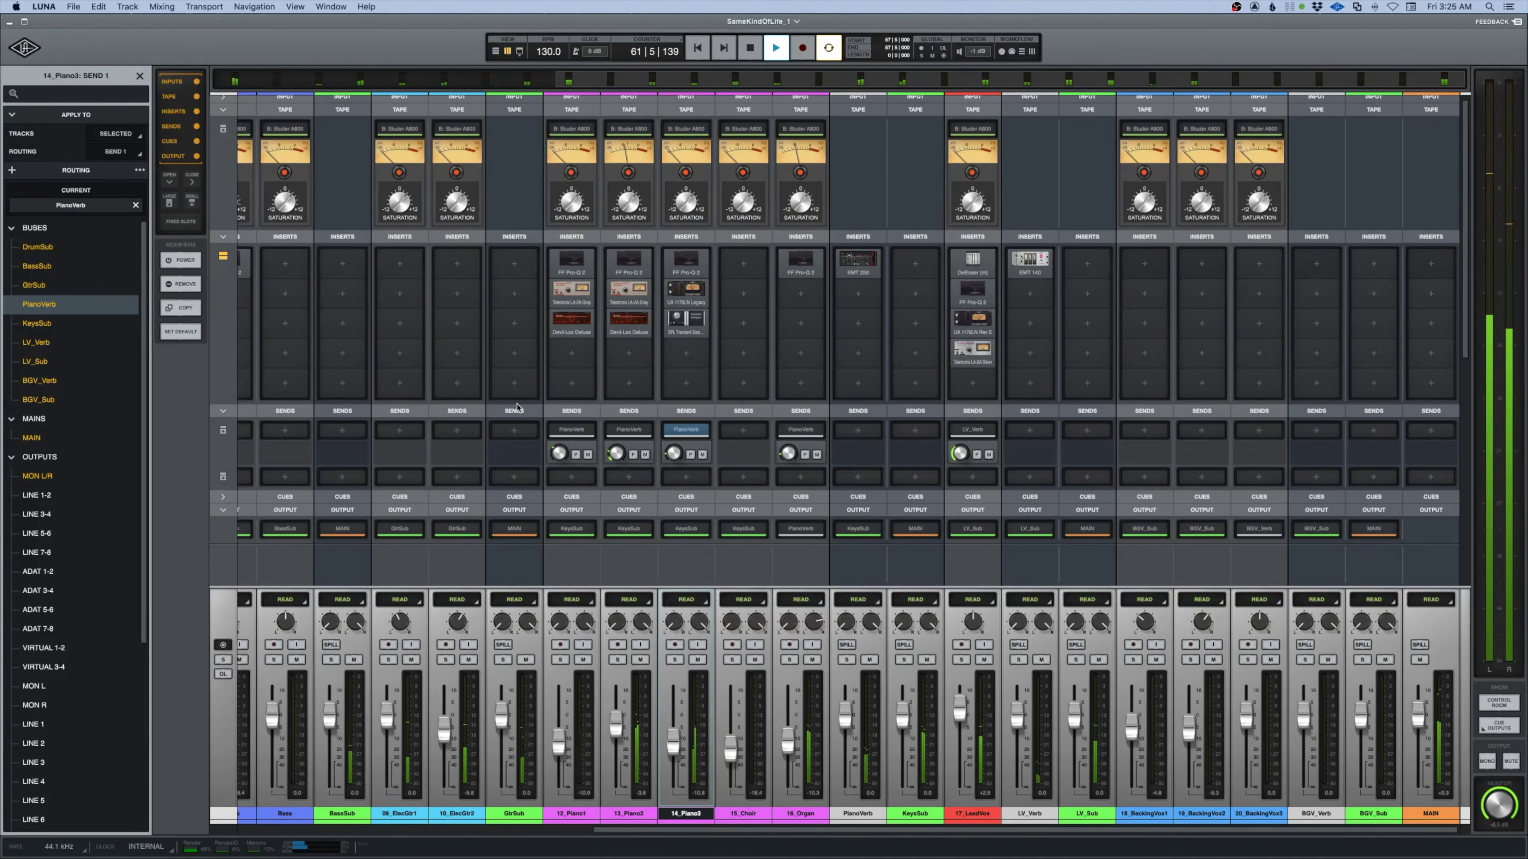
Insert FabFilter's FF Pro-Q 2 in the second insert slot of the PianoVerb bus
left_click(872, 302)
type("fa")
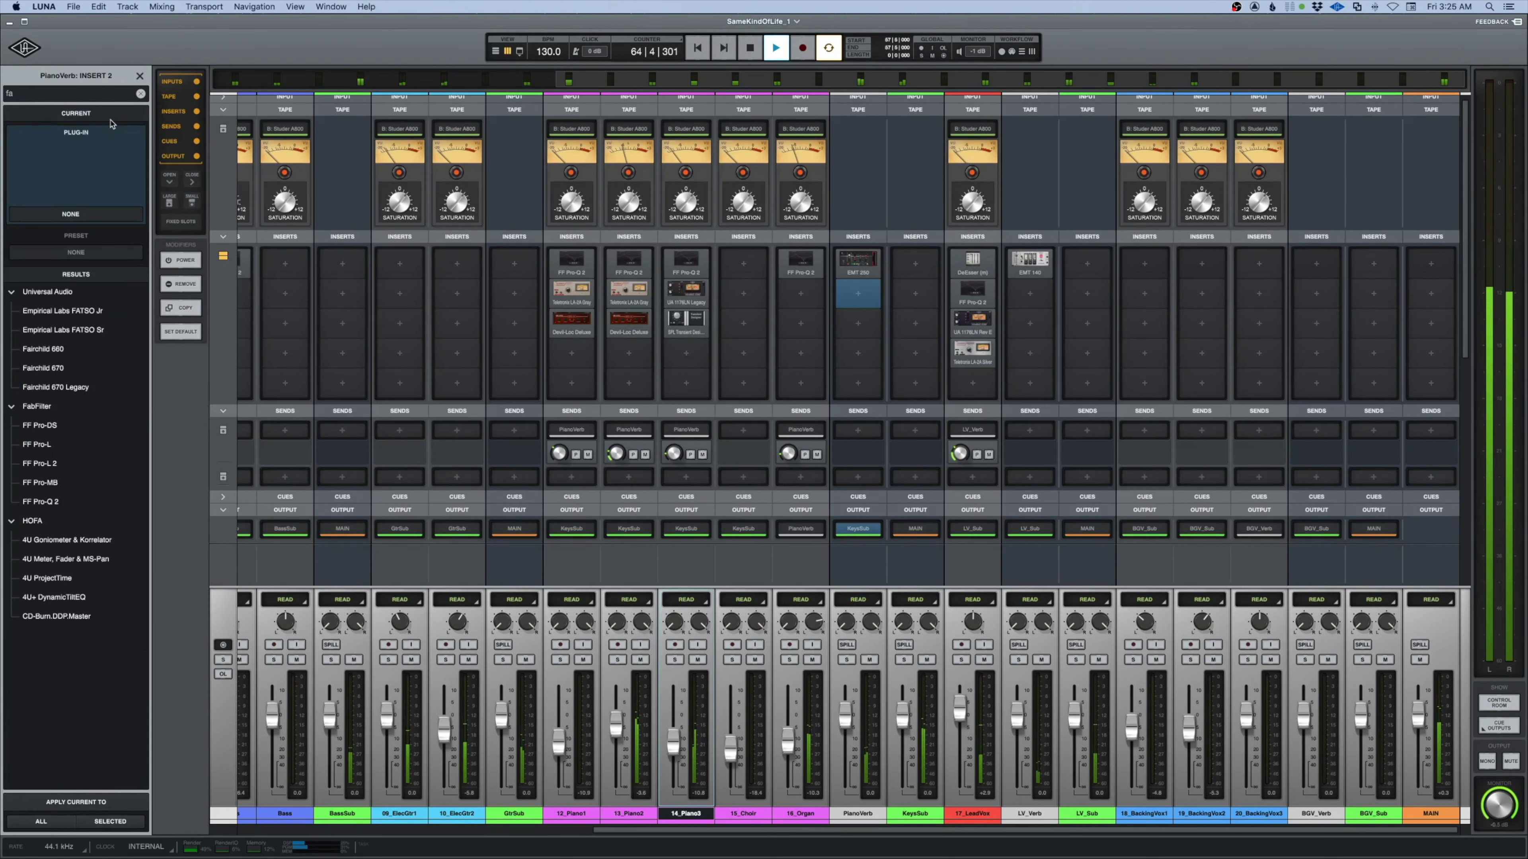
type("b")
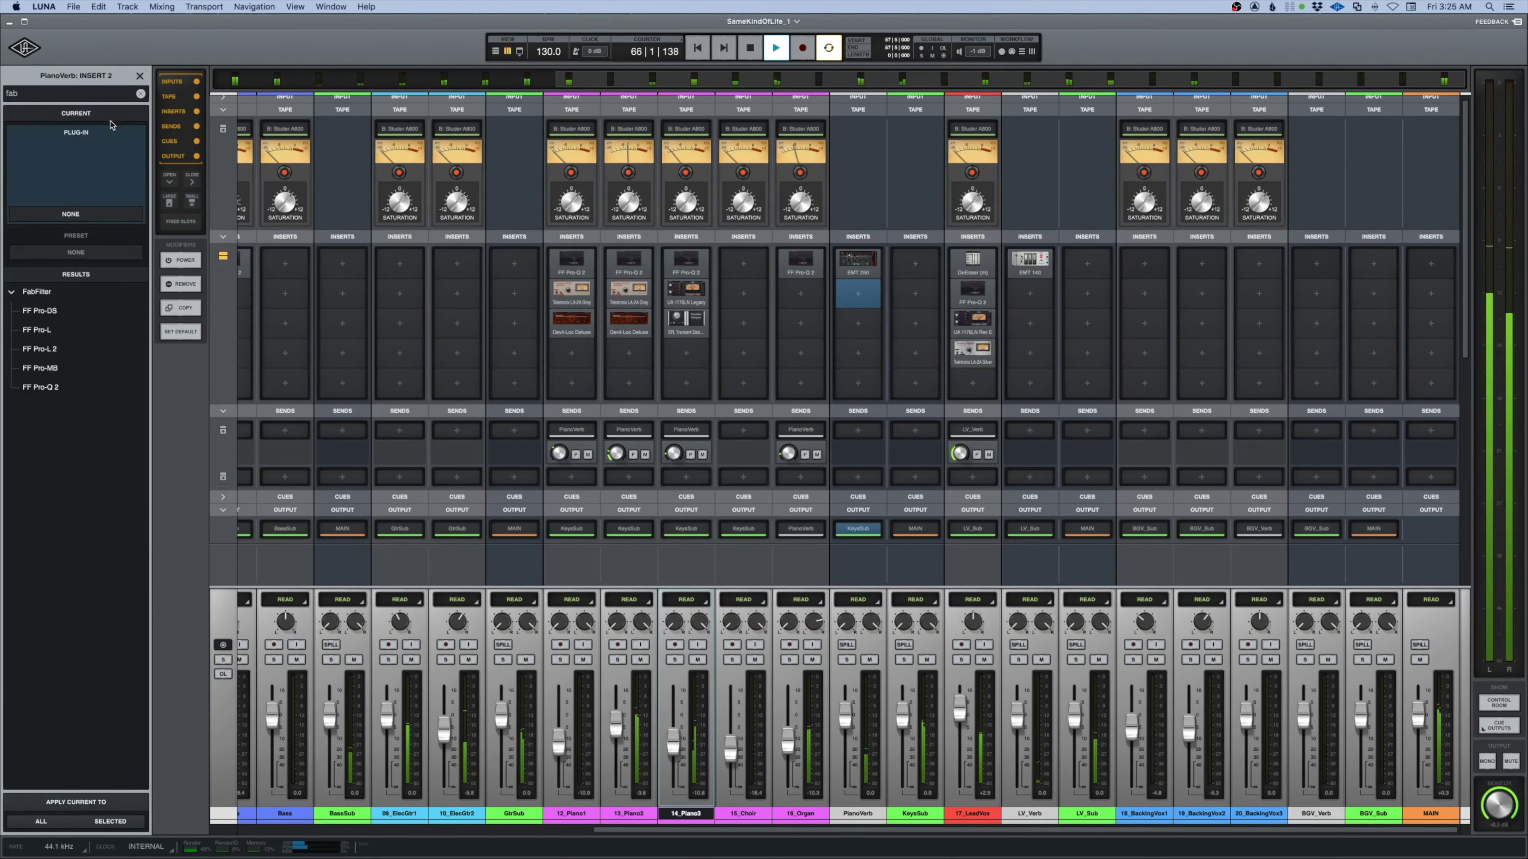
left_click(40, 387)
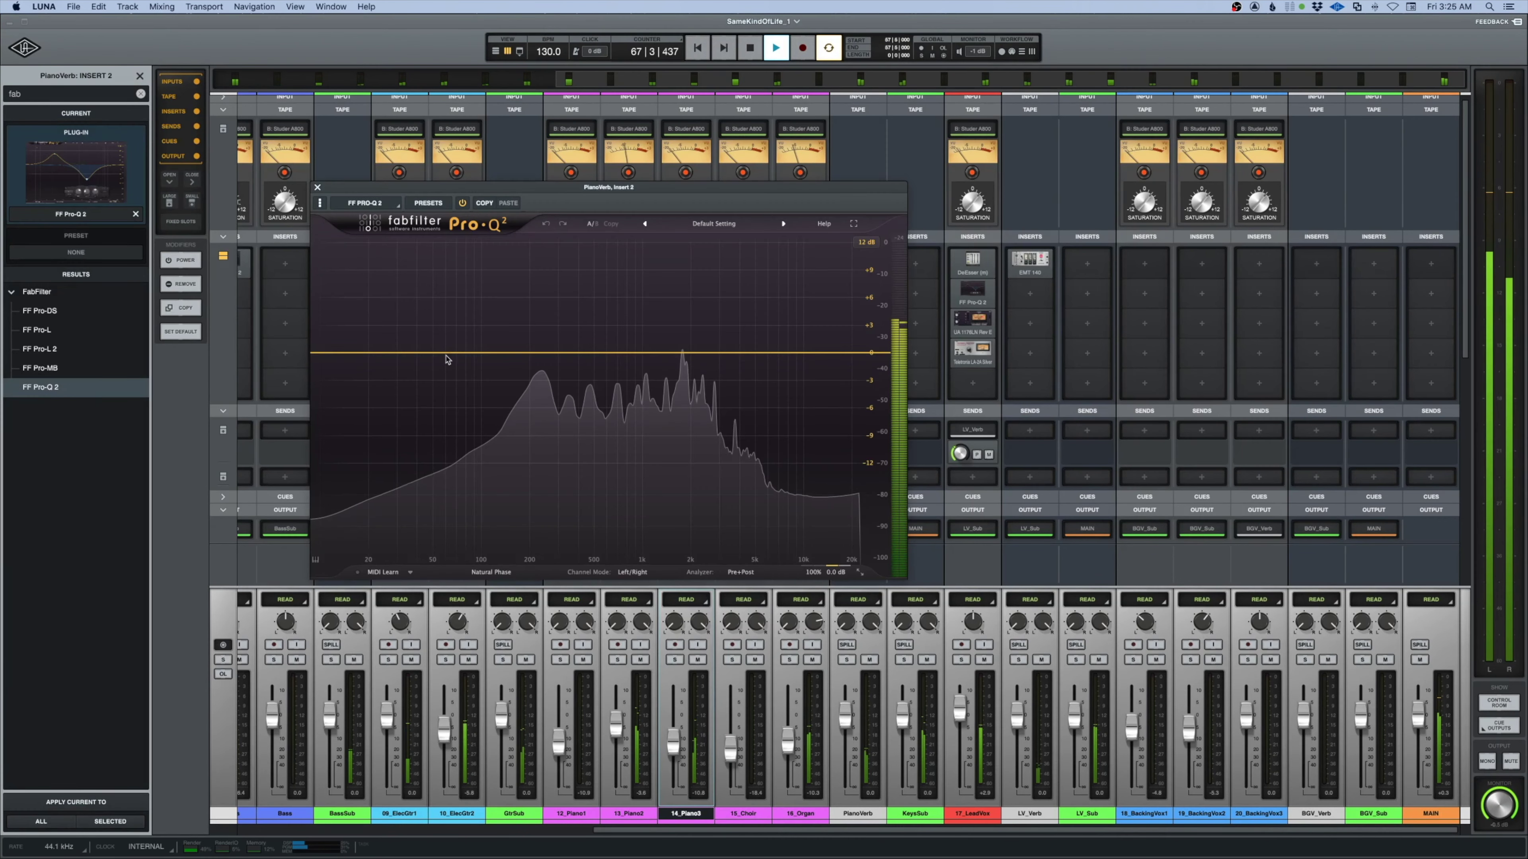
Add a low cut at about 280 Hz to the PianoVerb EQ and play the mix through it
left_click_drag(367, 352, 549, 357)
key("space")
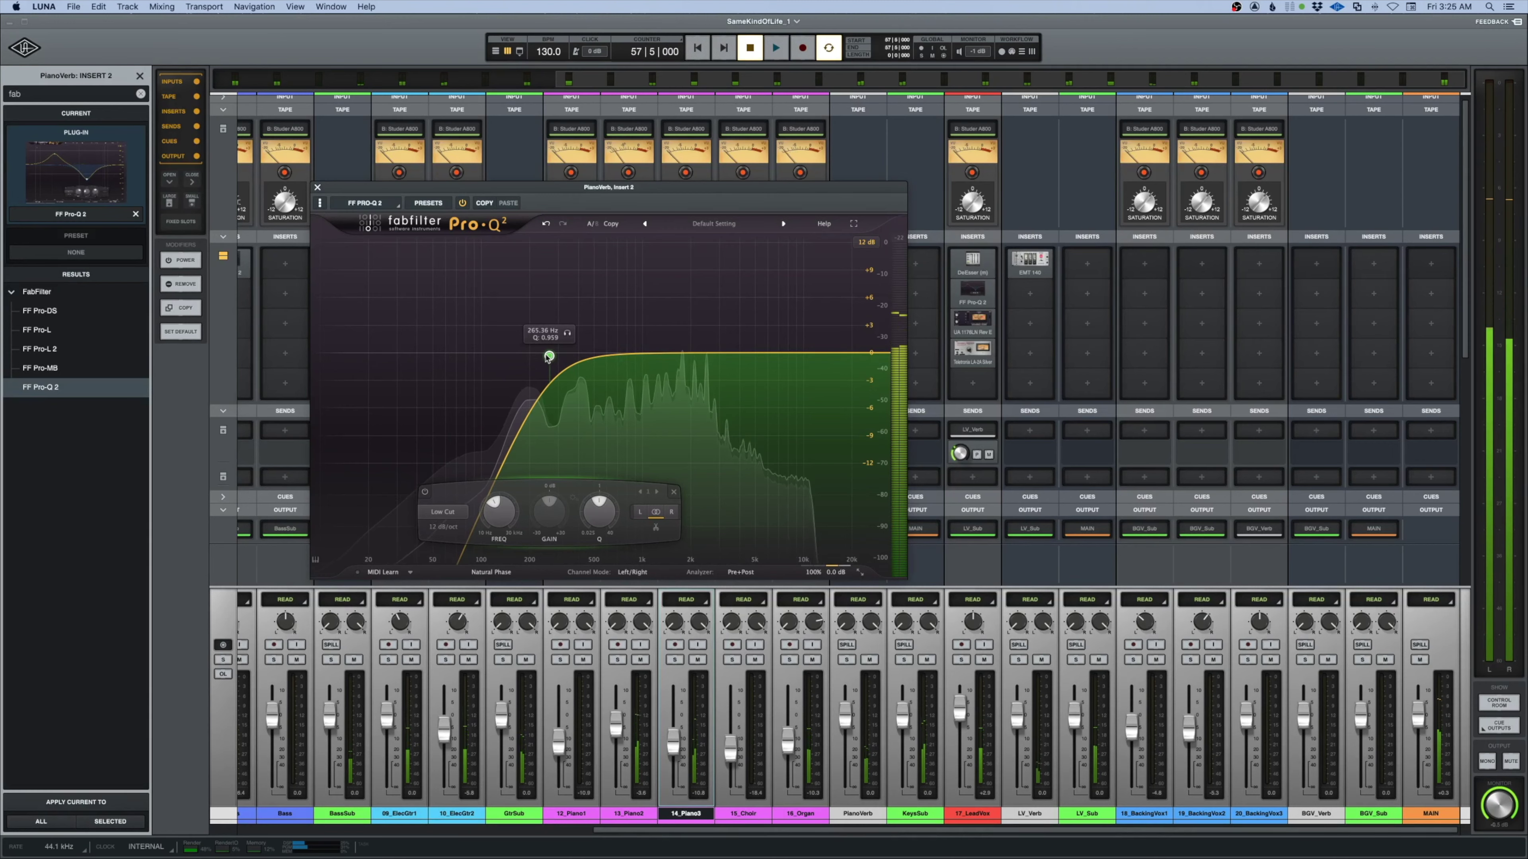
left_click_drag(549, 357, 553, 353)
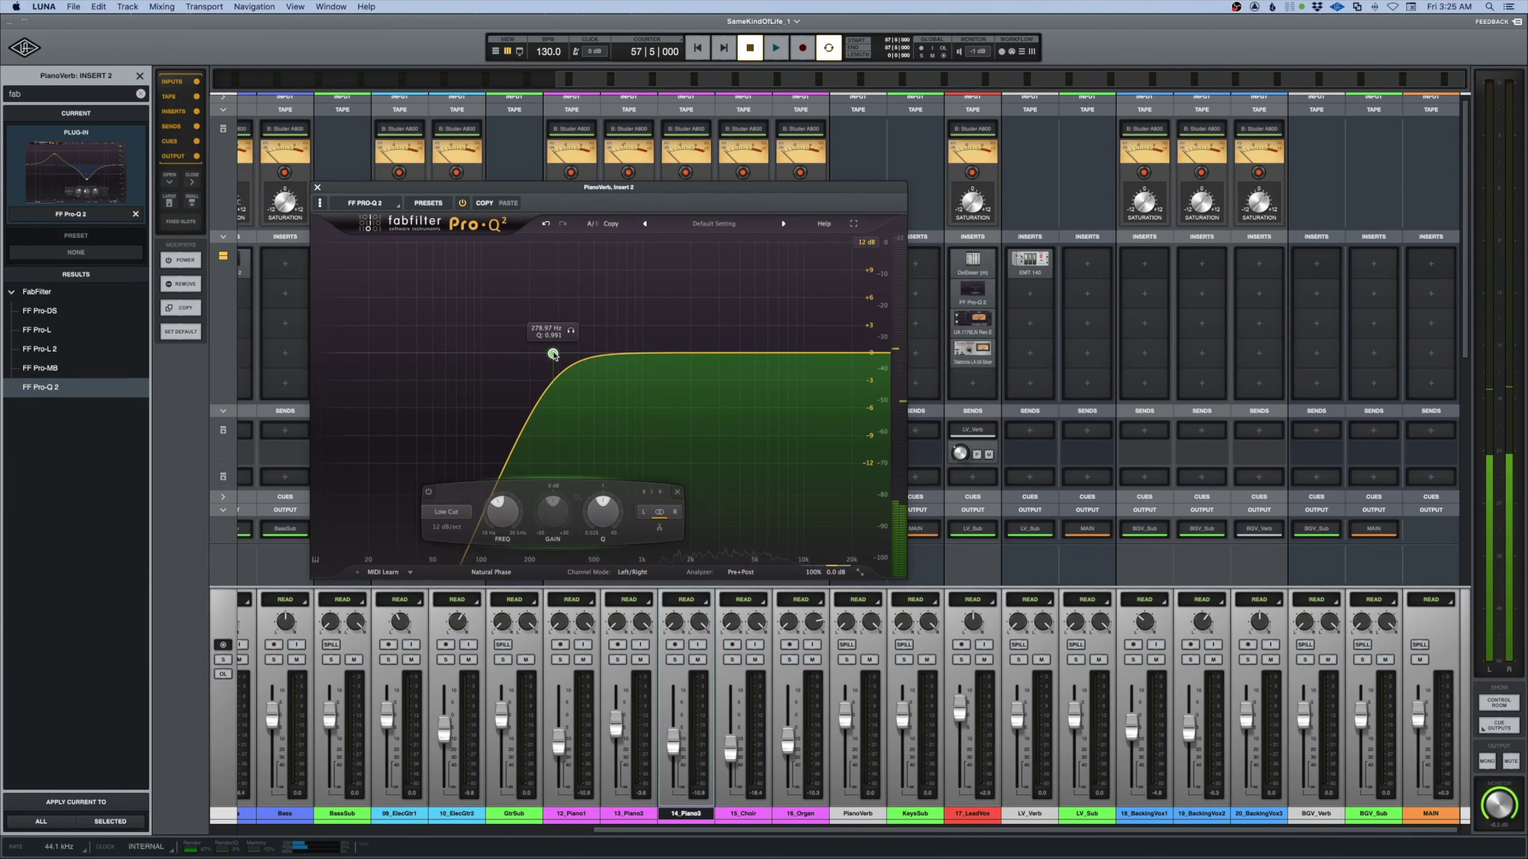
key("space")
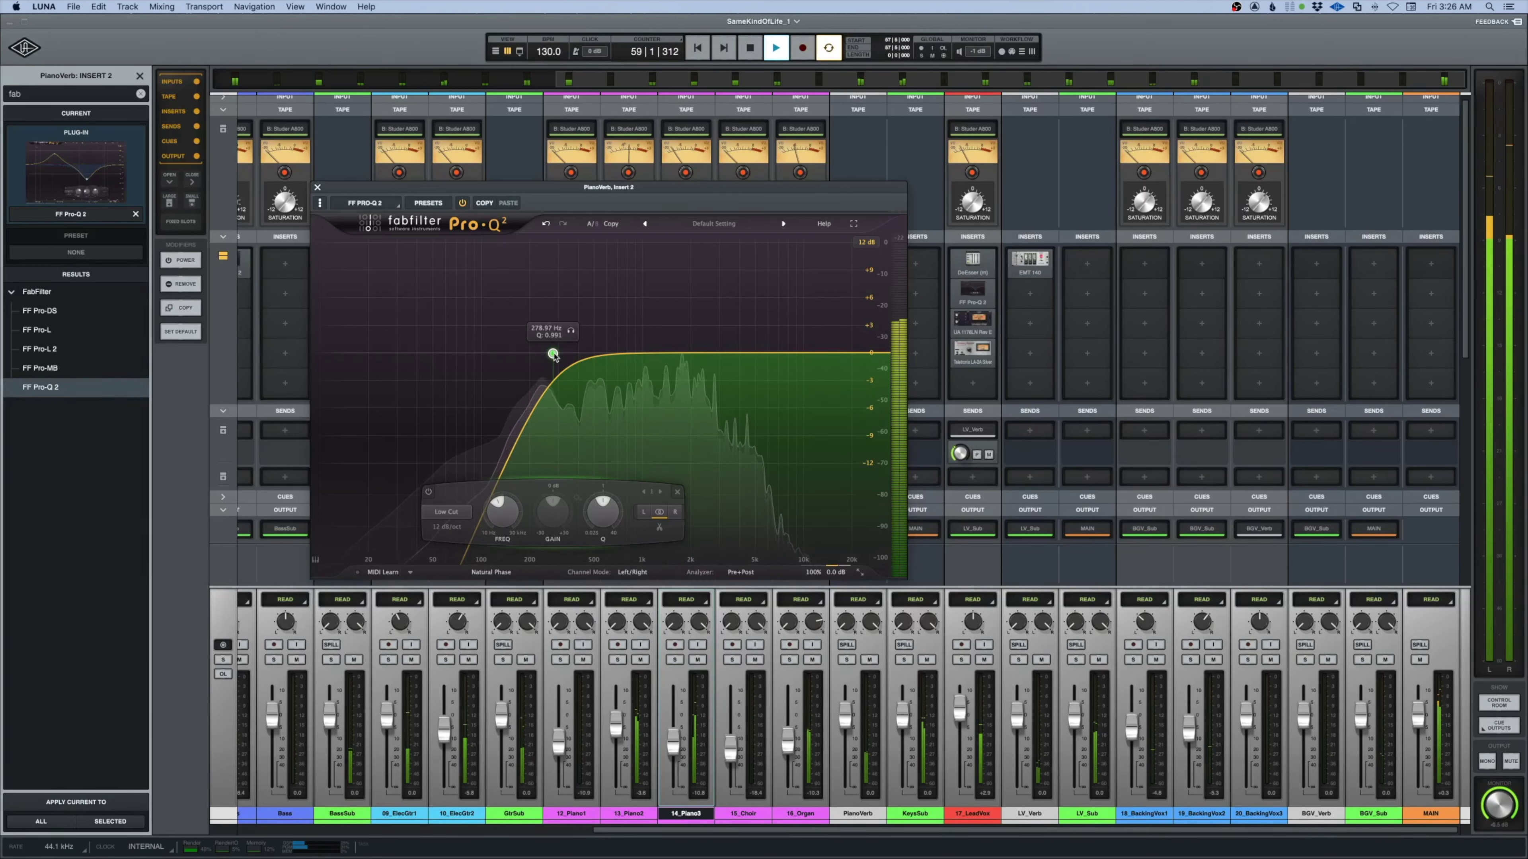
Solo KeysSub to audition the filtered piano reverb, close the EQ window, and stop playback
left_click(904, 660)
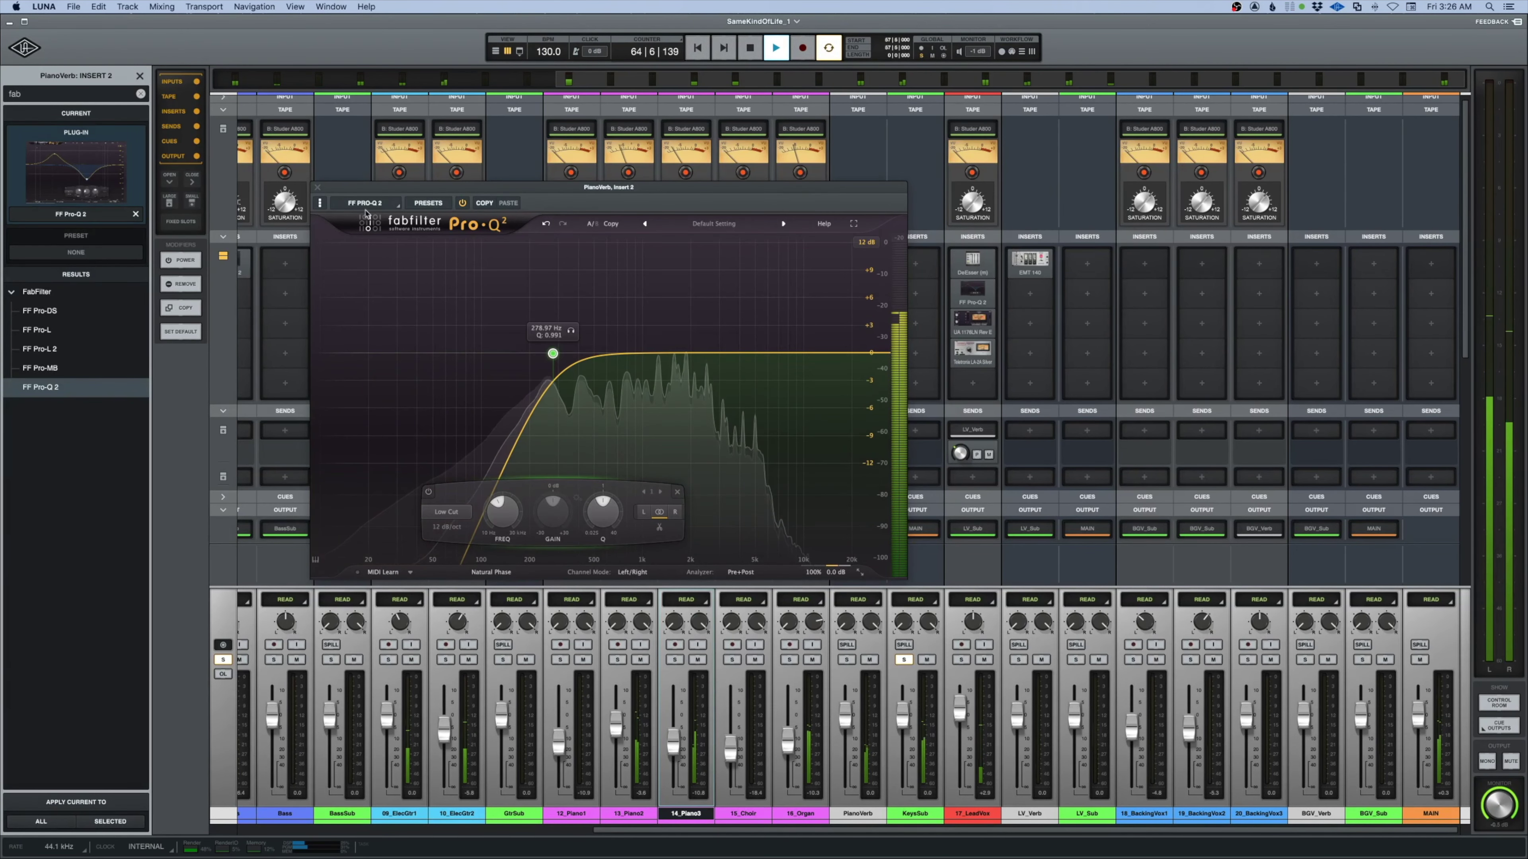
left_click(317, 188)
key("space")
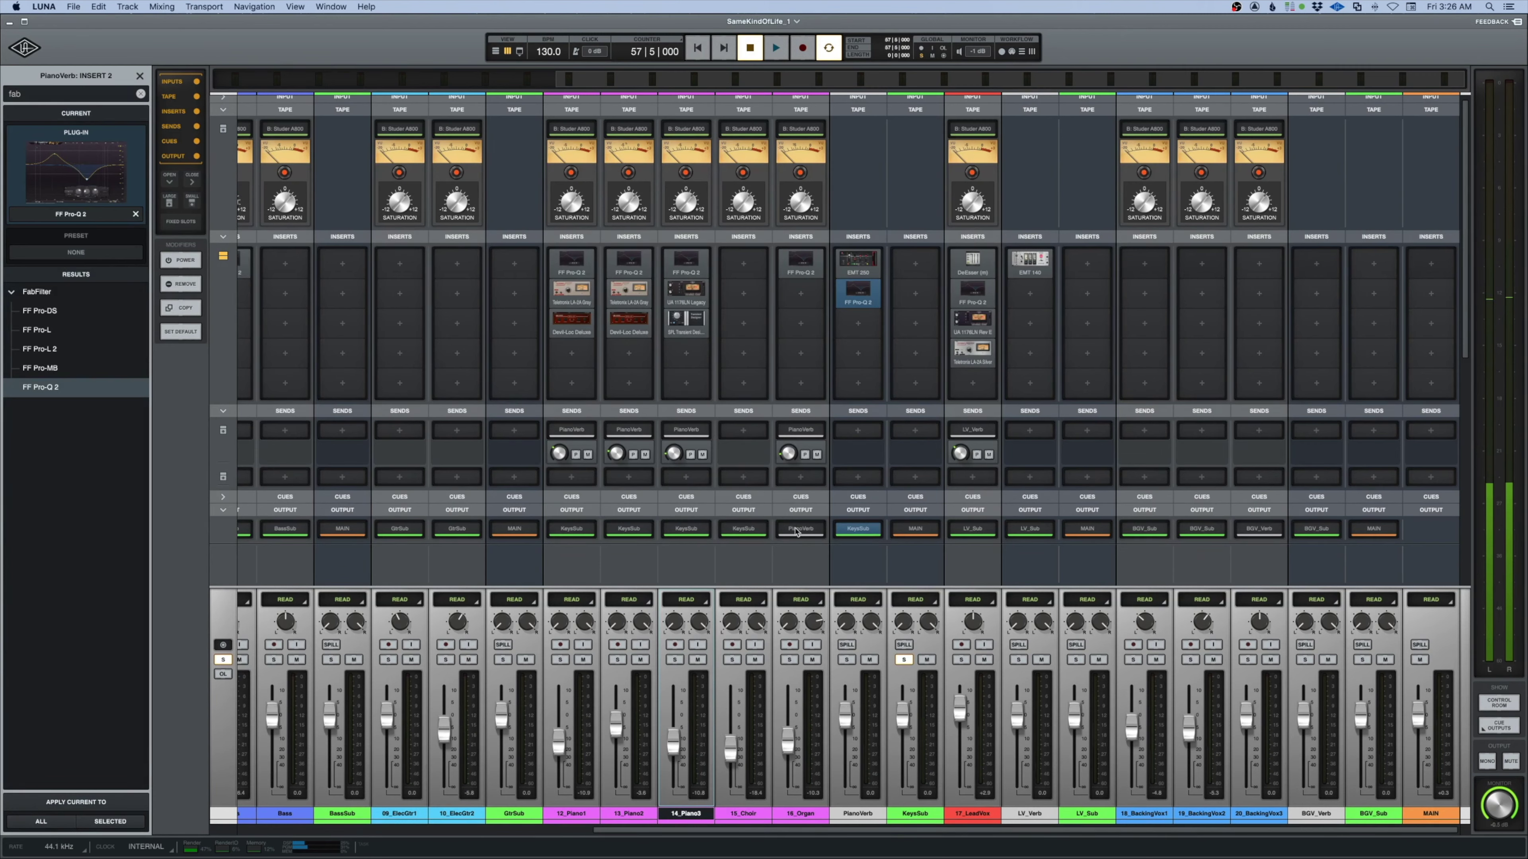
Change the output of 16_Organ to KeysSub, listen to the keys bus, and clear the KeysSub solo
left_click(798, 530)
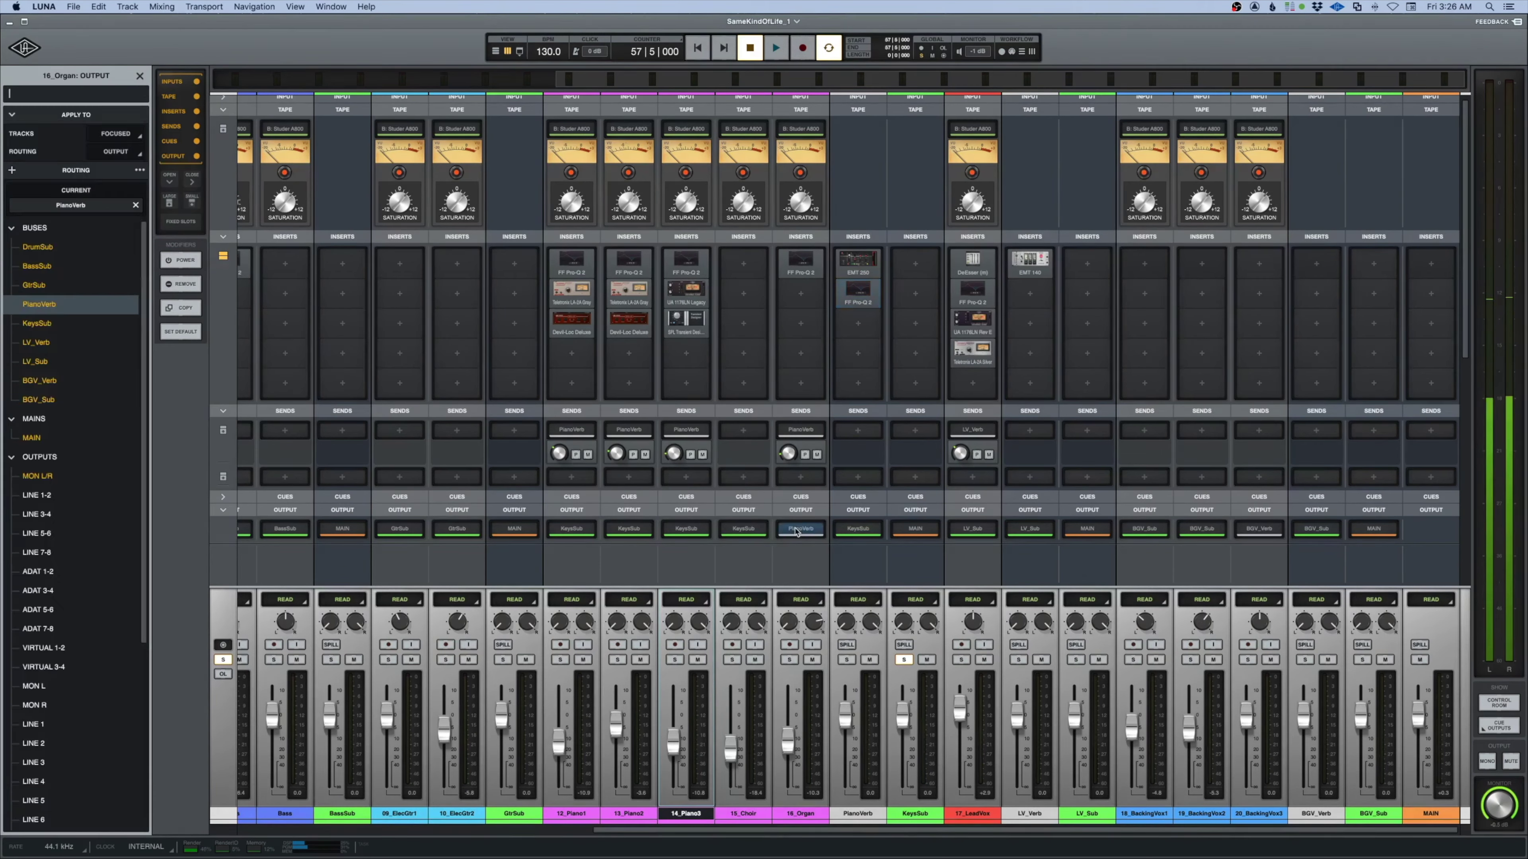
left_click(48, 325)
key("space")
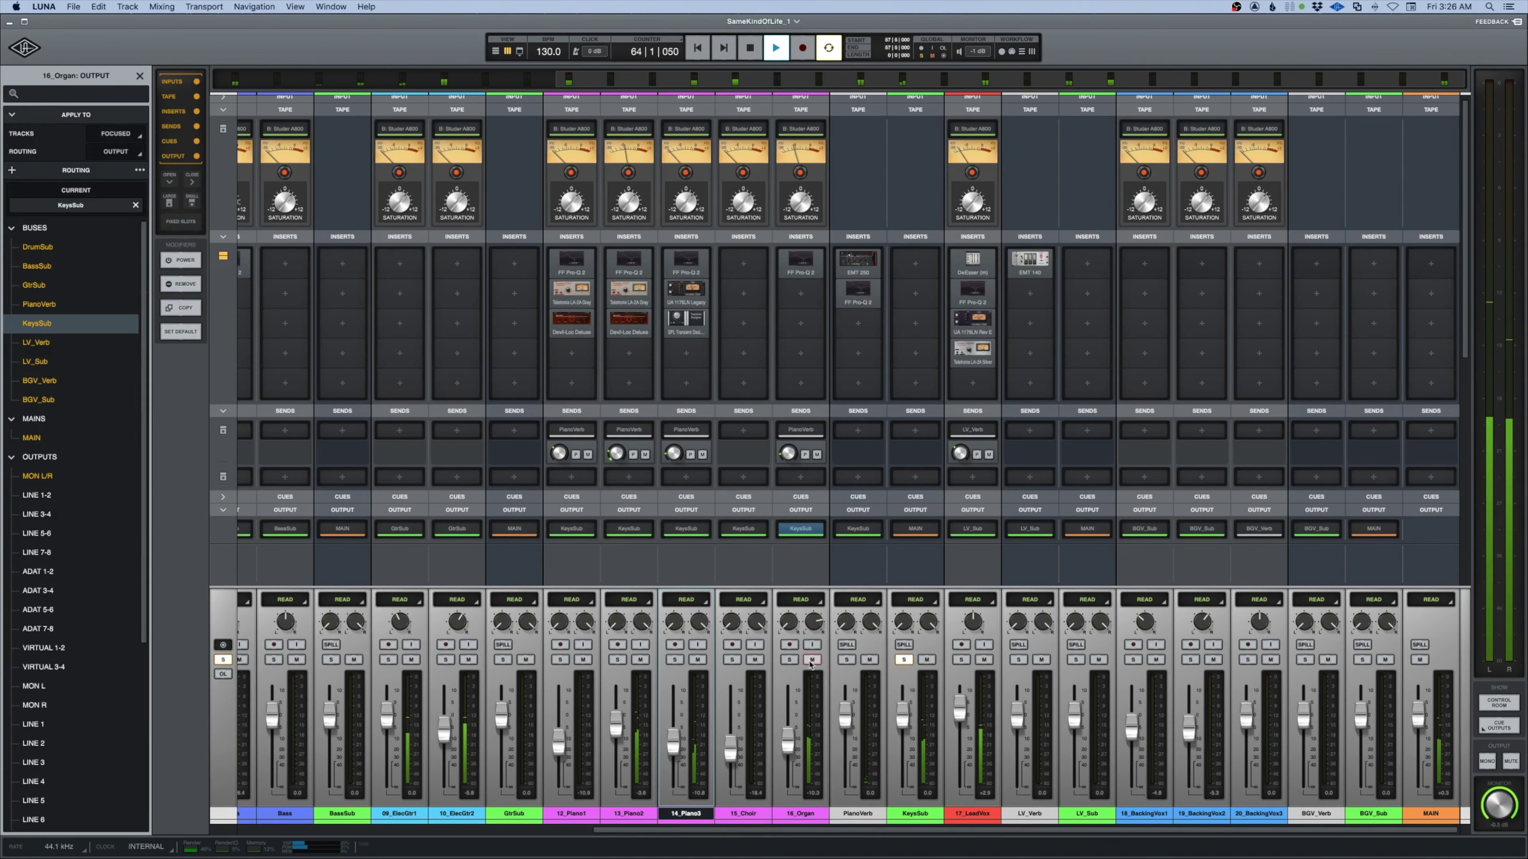
left_click(904, 660)
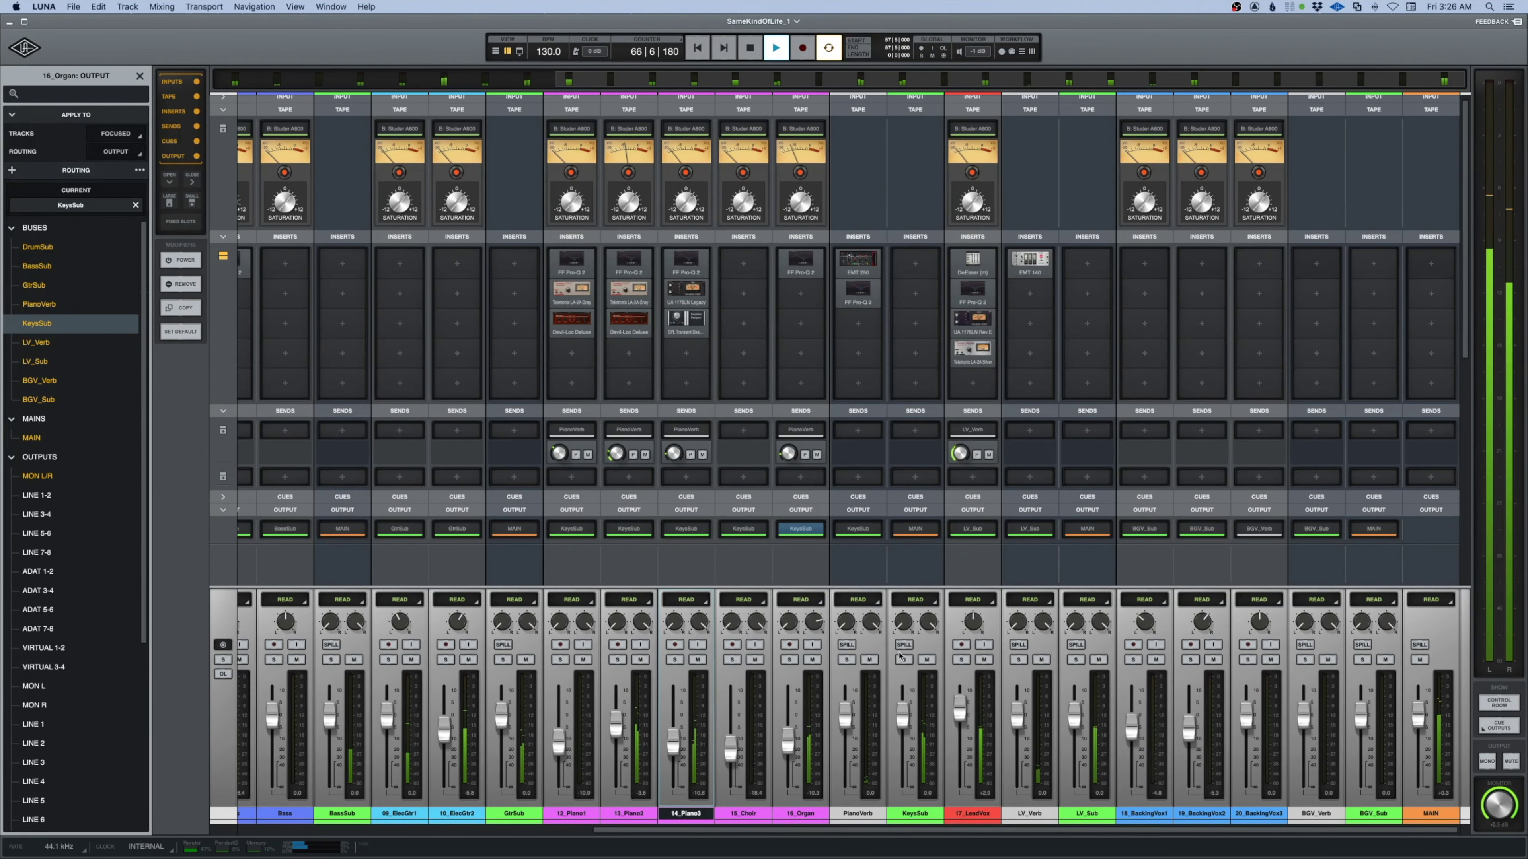
Spill KeysSub to review only the tracks feeding it, stop playback, and return to the full mixer
left_click(902, 644)
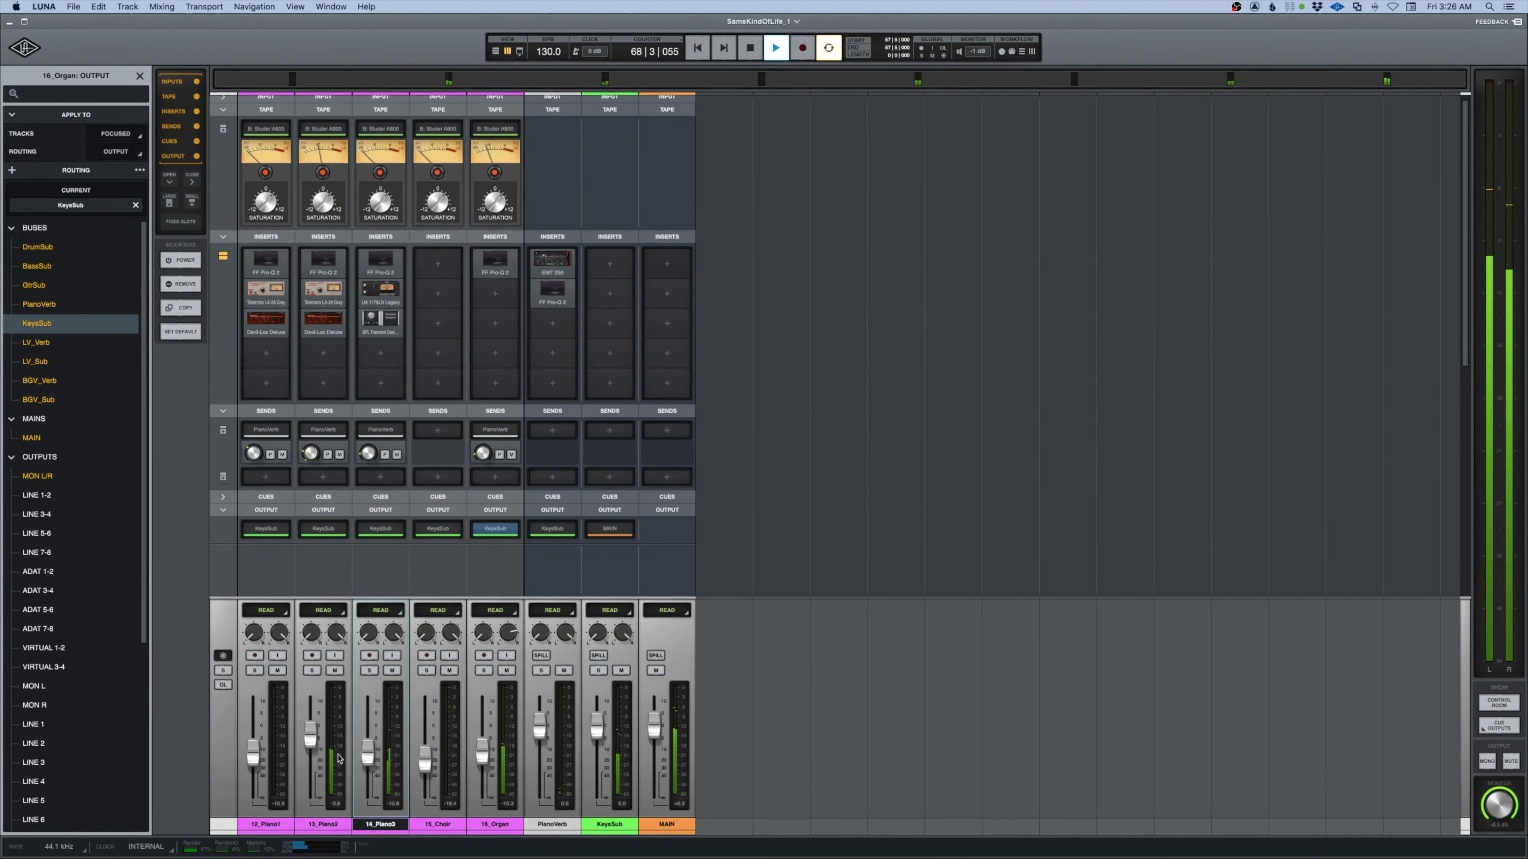
left_click(598, 657)
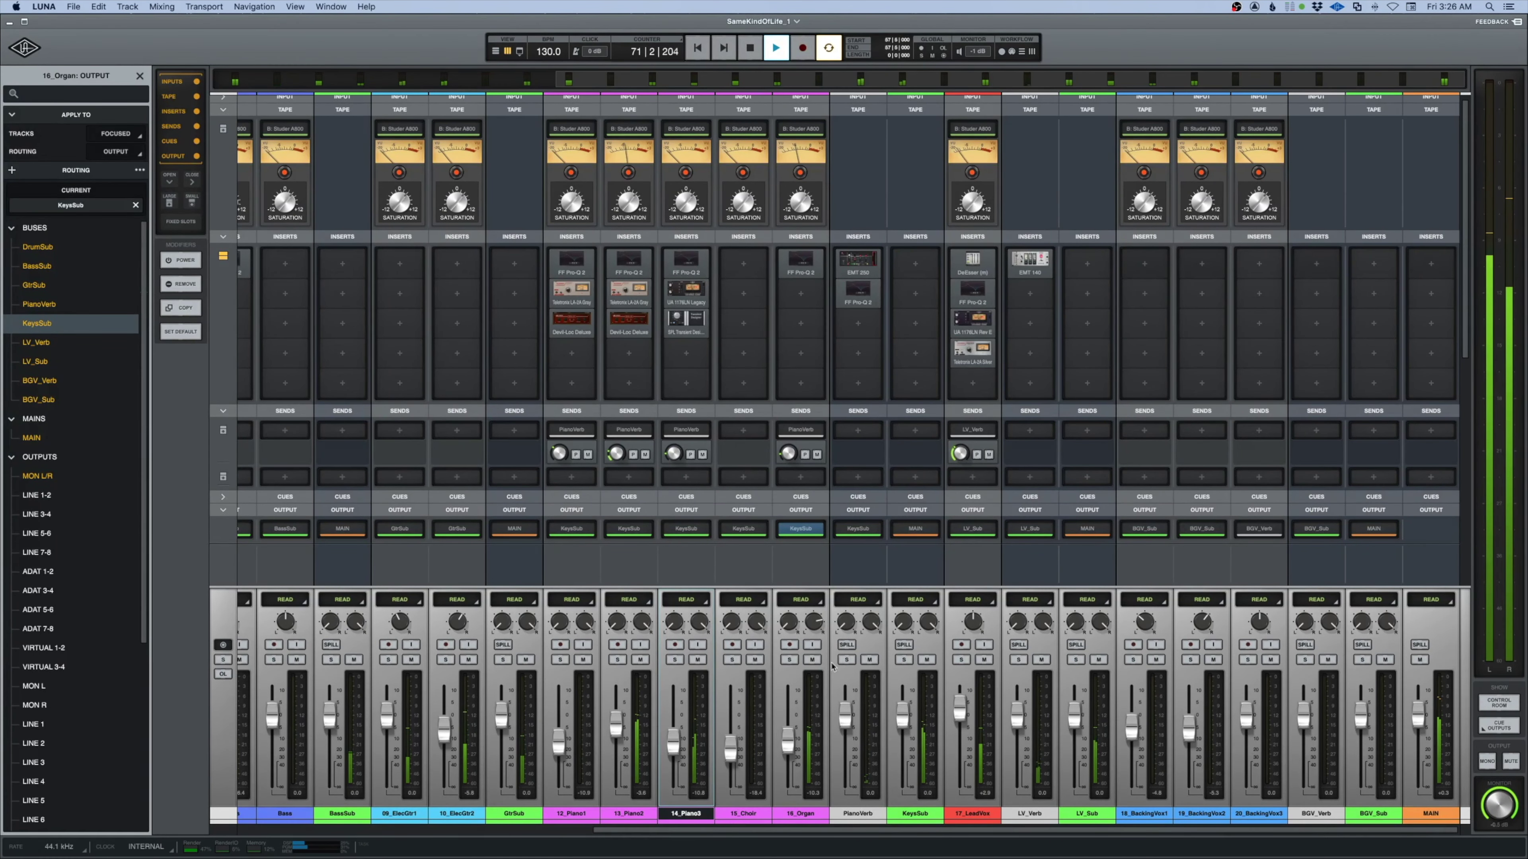
key("space")
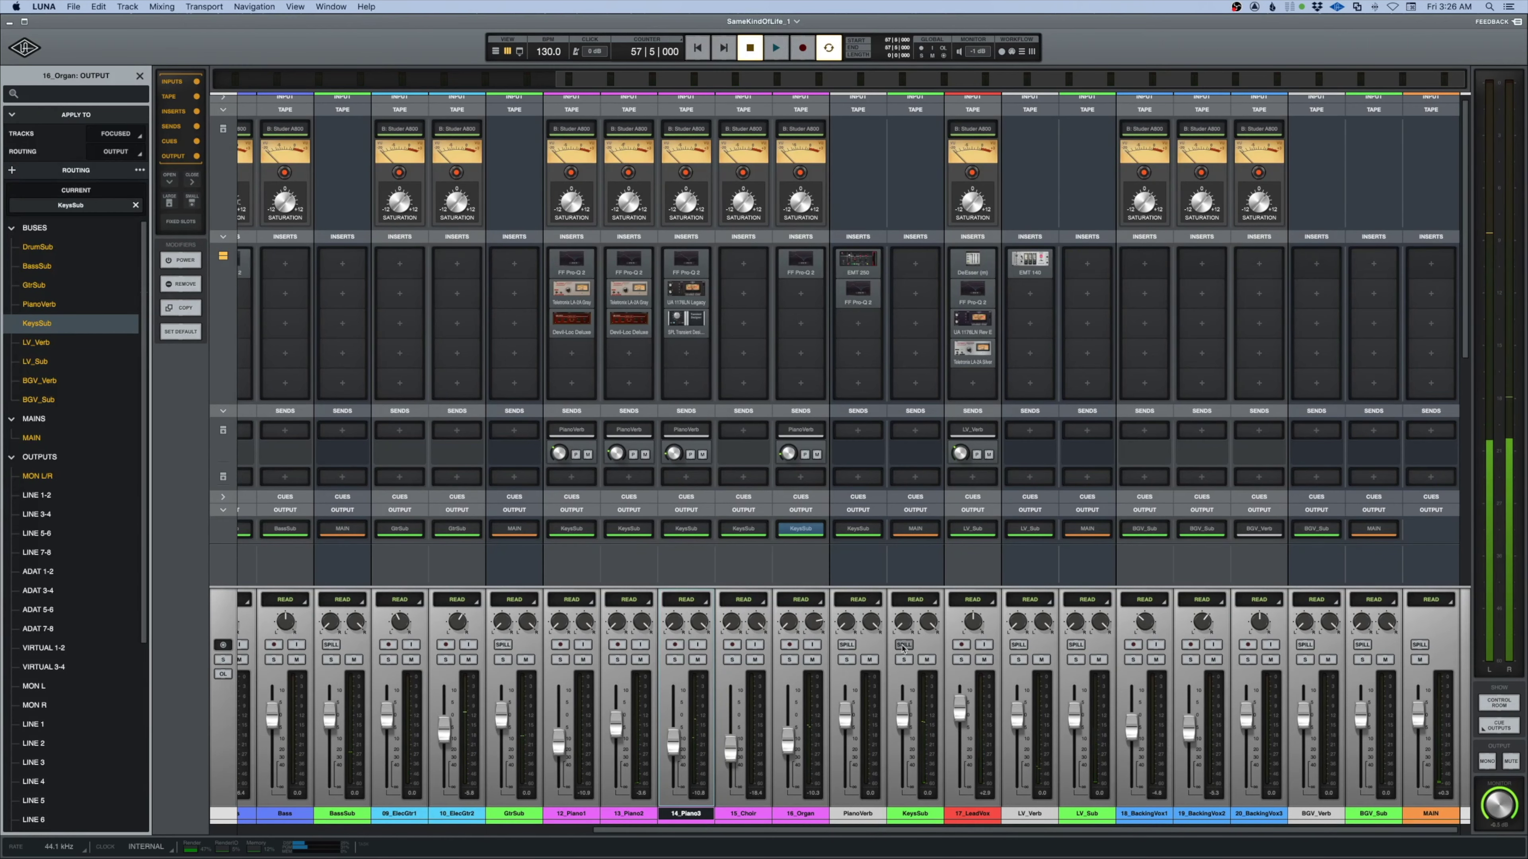
left_click(904, 644)
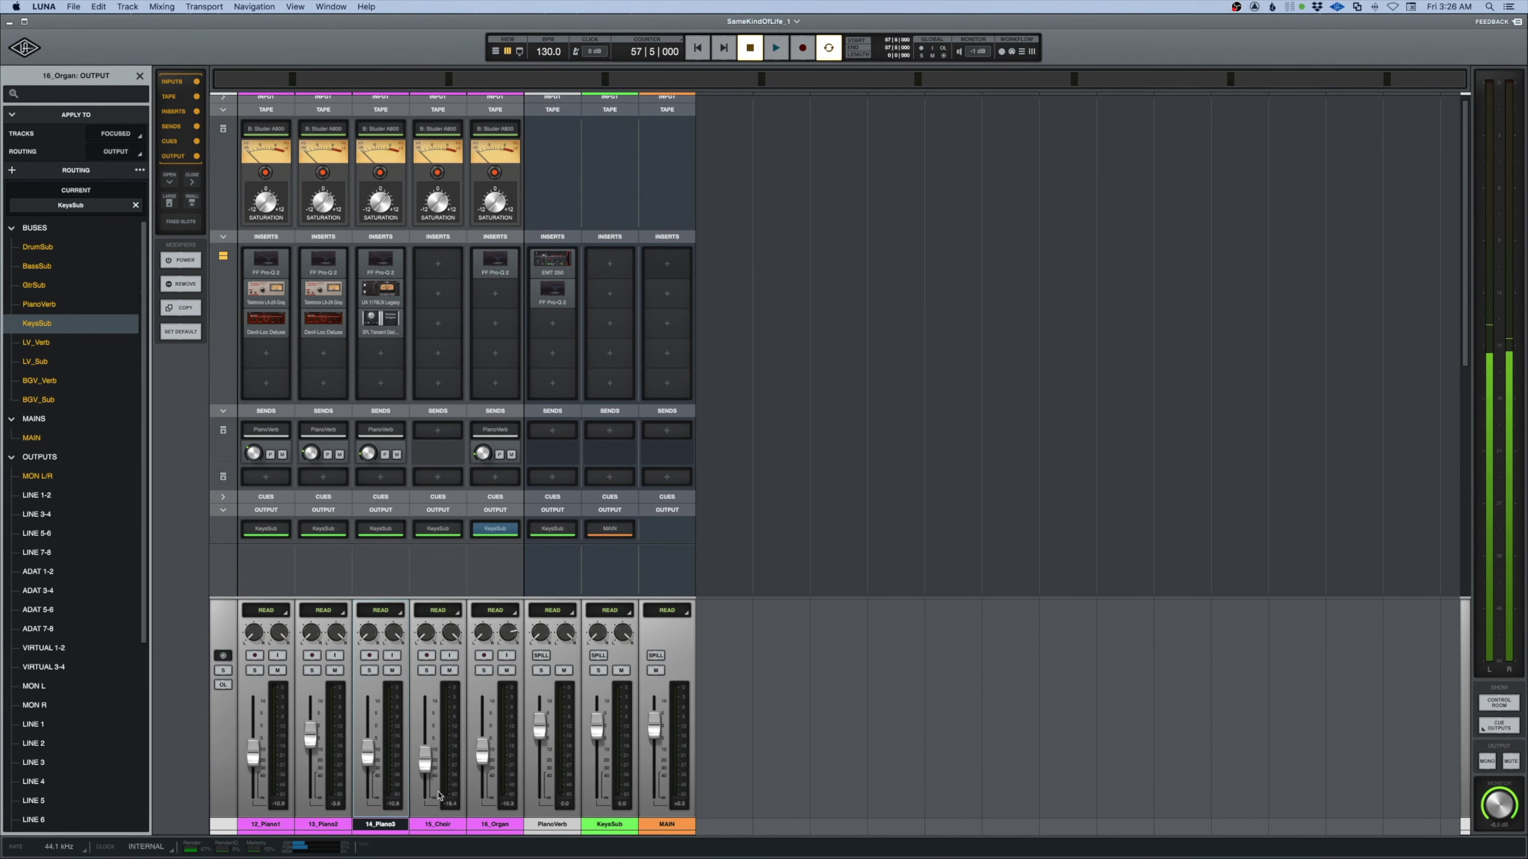
left_click(598, 656)
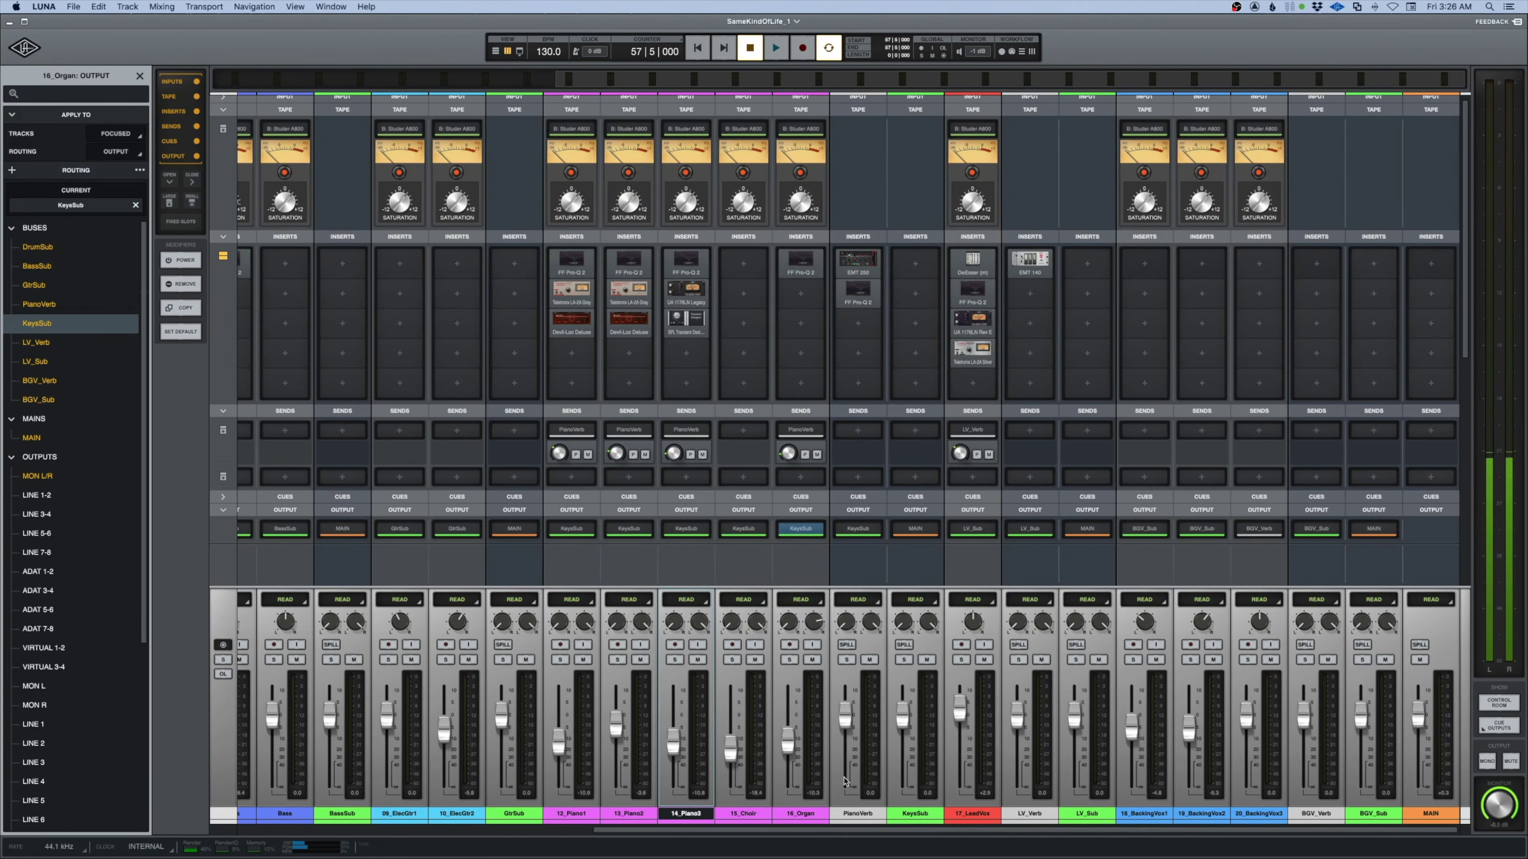
Select 15_Choir, play the mix, and switch to the timeline and back to the mixer
left_click(757, 696)
key("space")
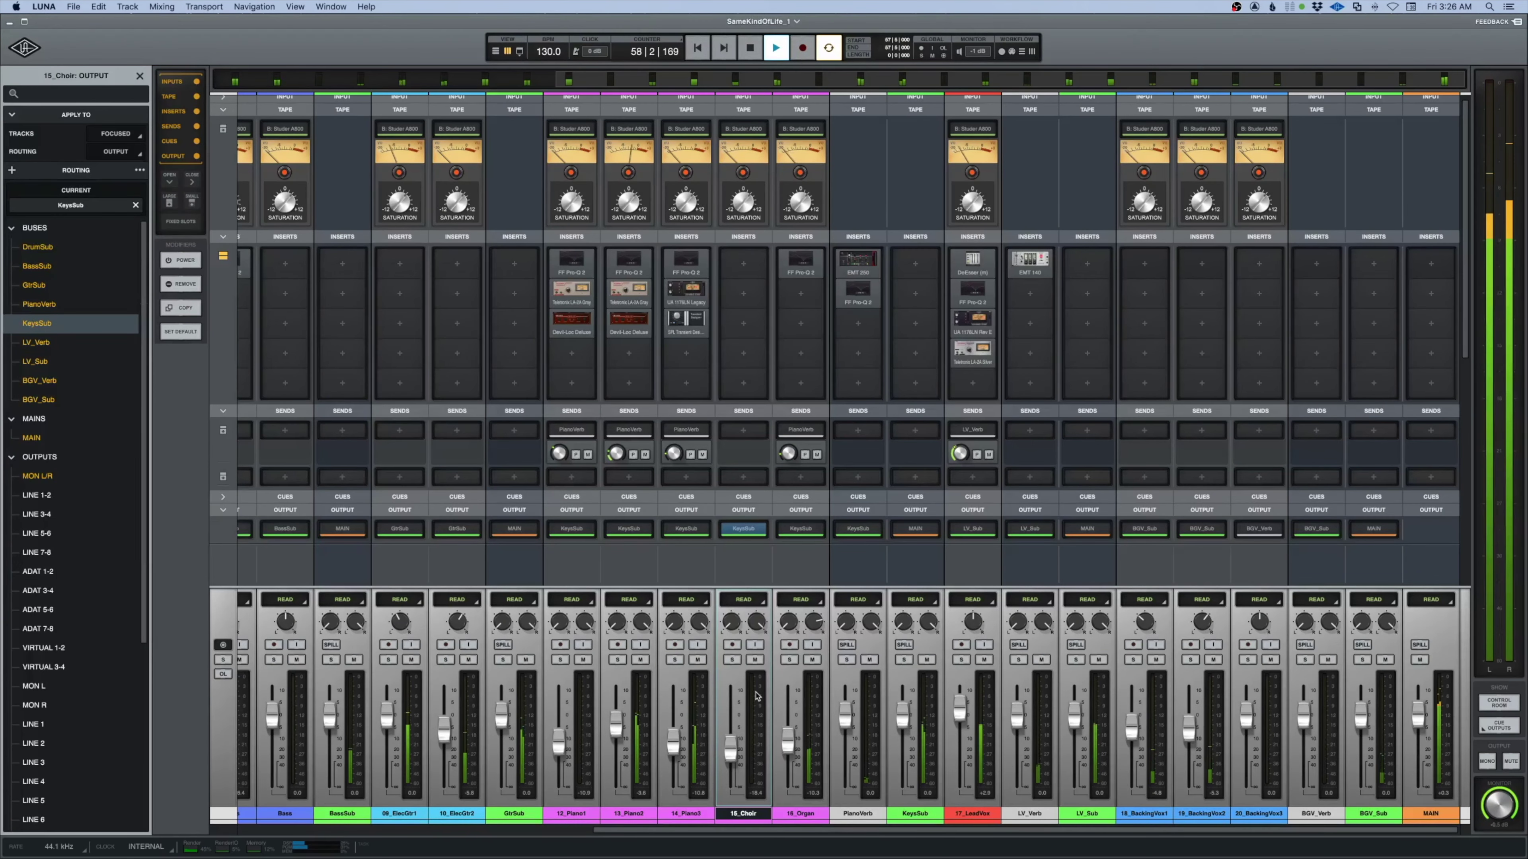
key("super+equal")
key("super+equal")
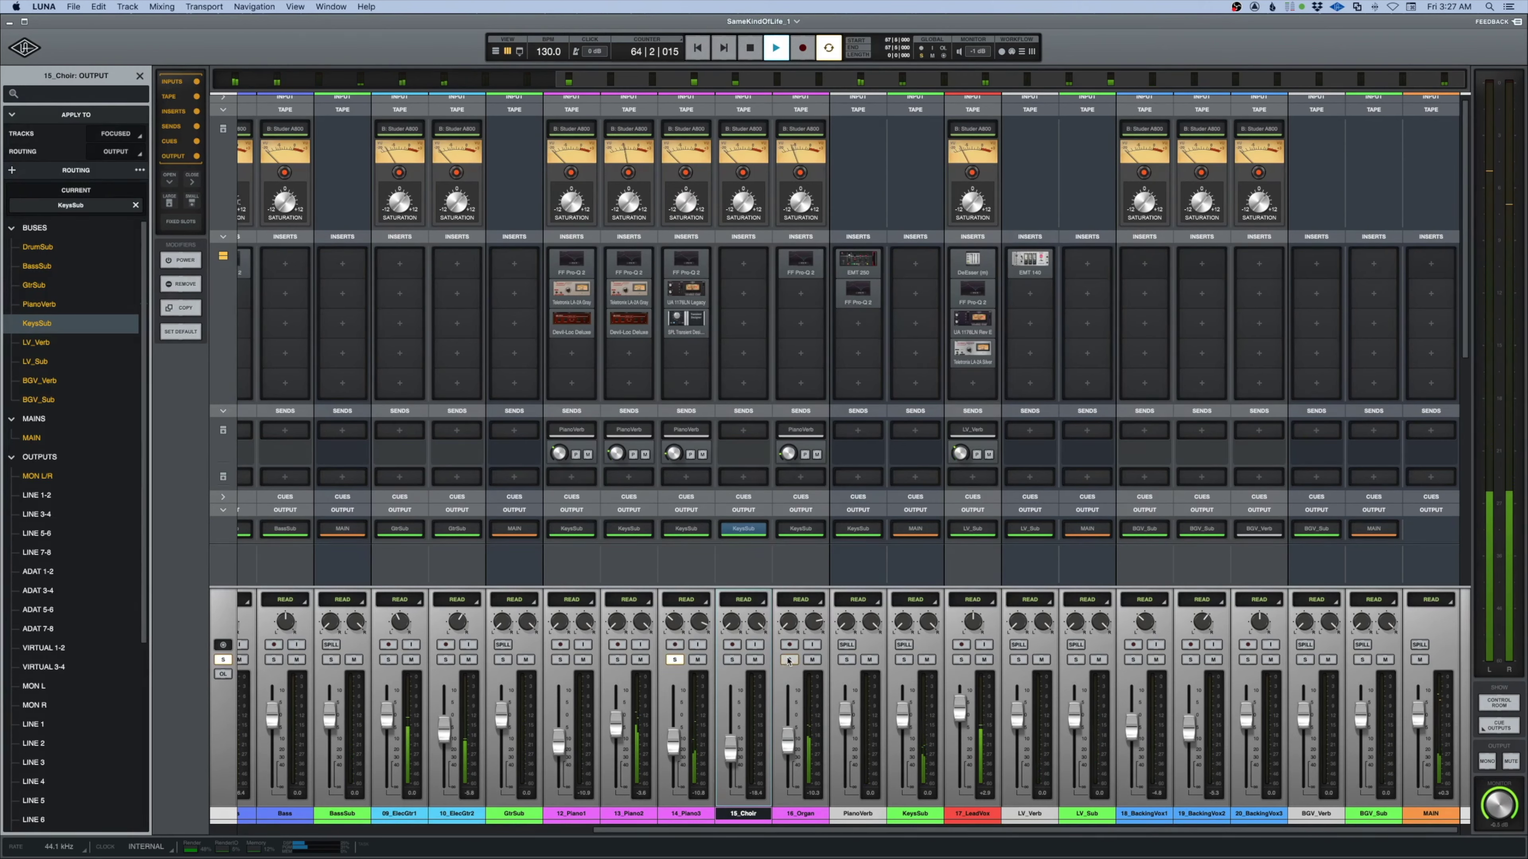
Compare 14_Piano3 and 16_Organ by toggling their solos during playback, and clear both solos
left_click(788, 660)
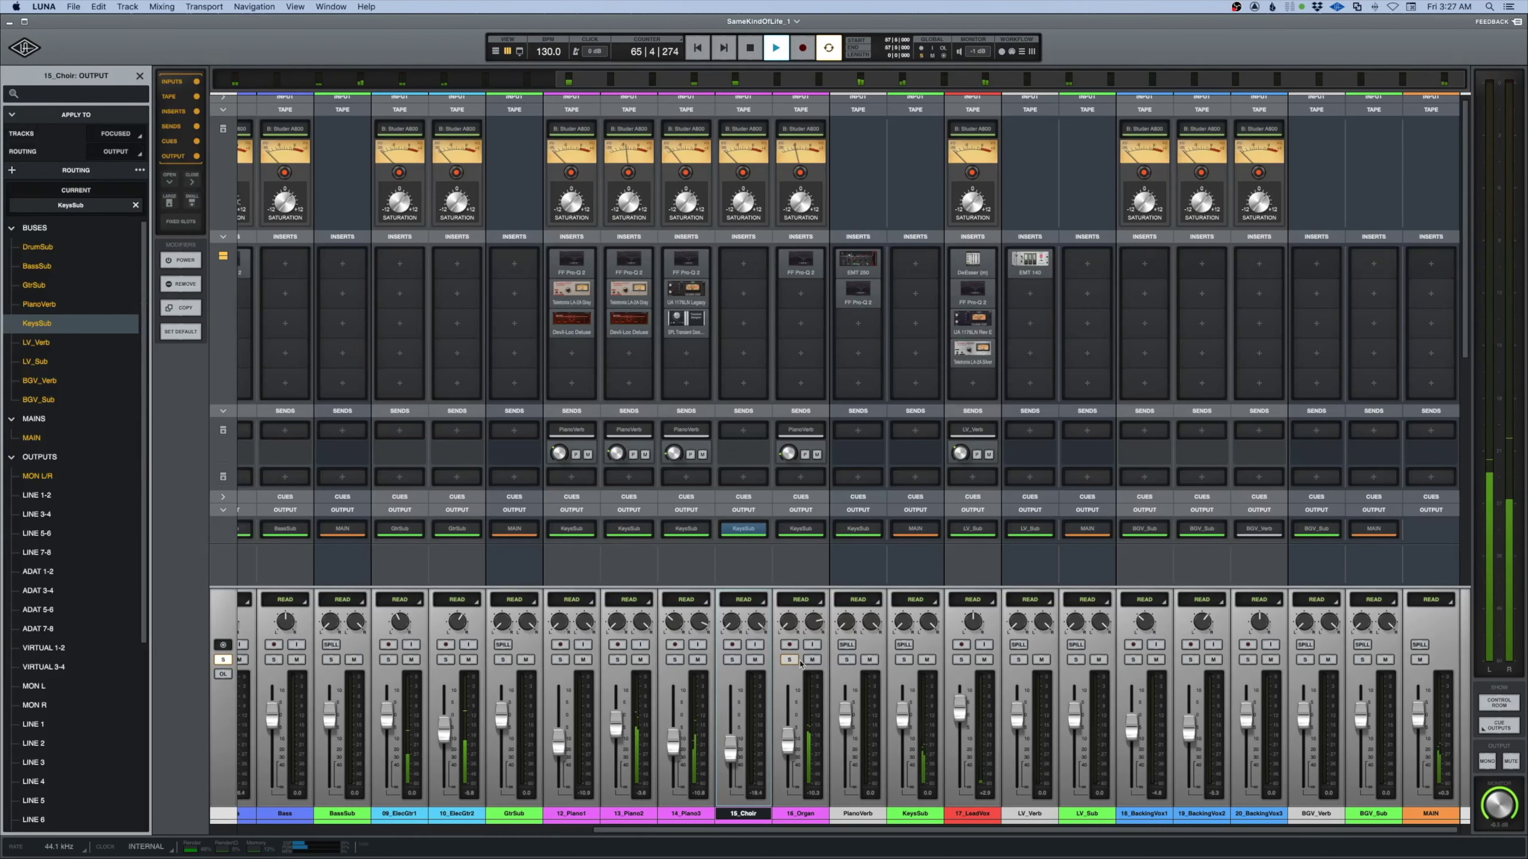
left_click(674, 660)
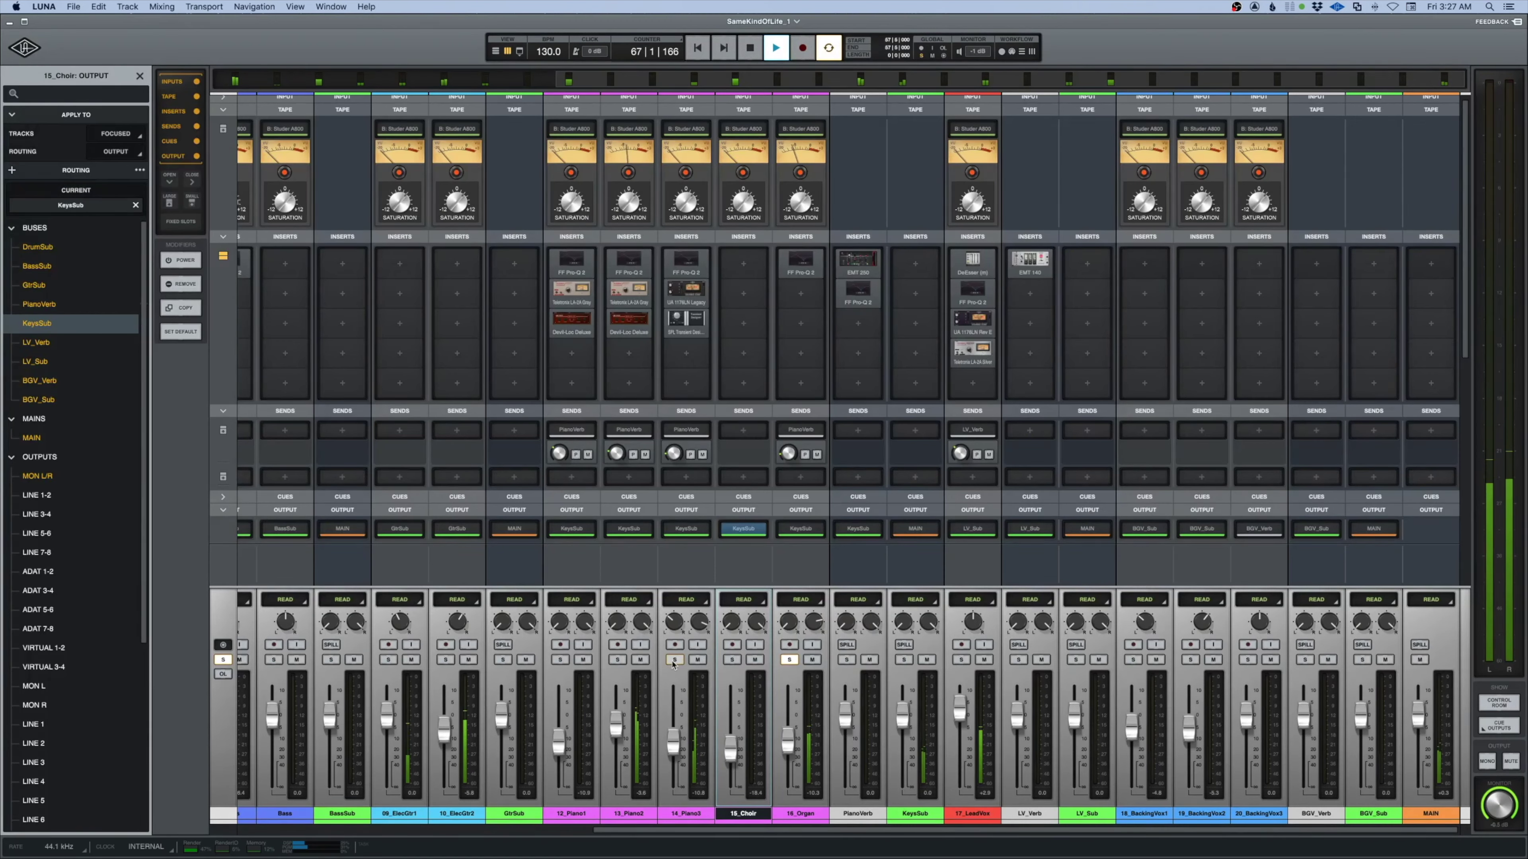
key("space")
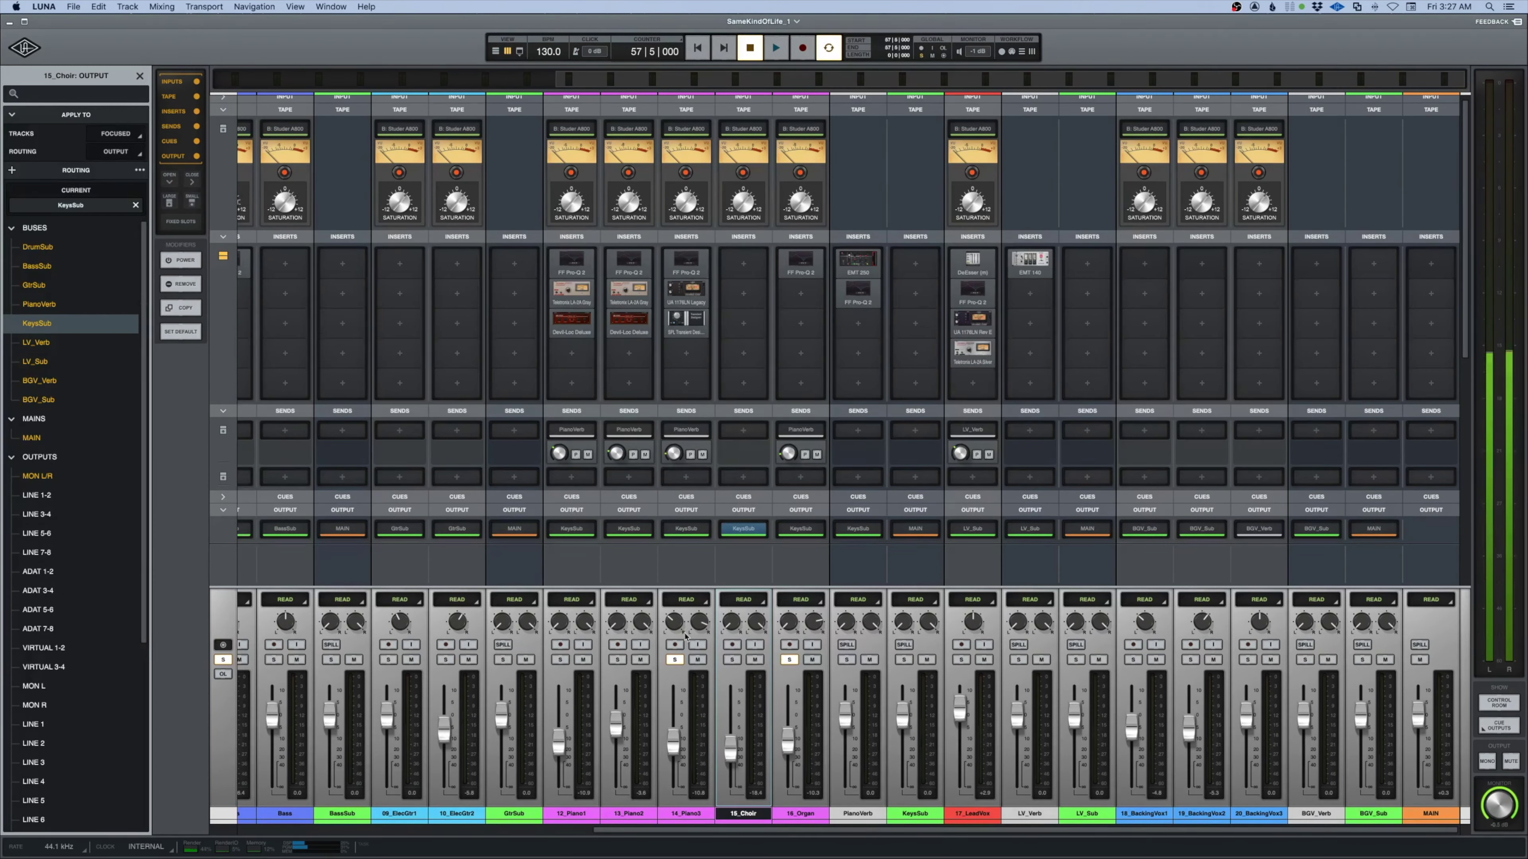
key("space")
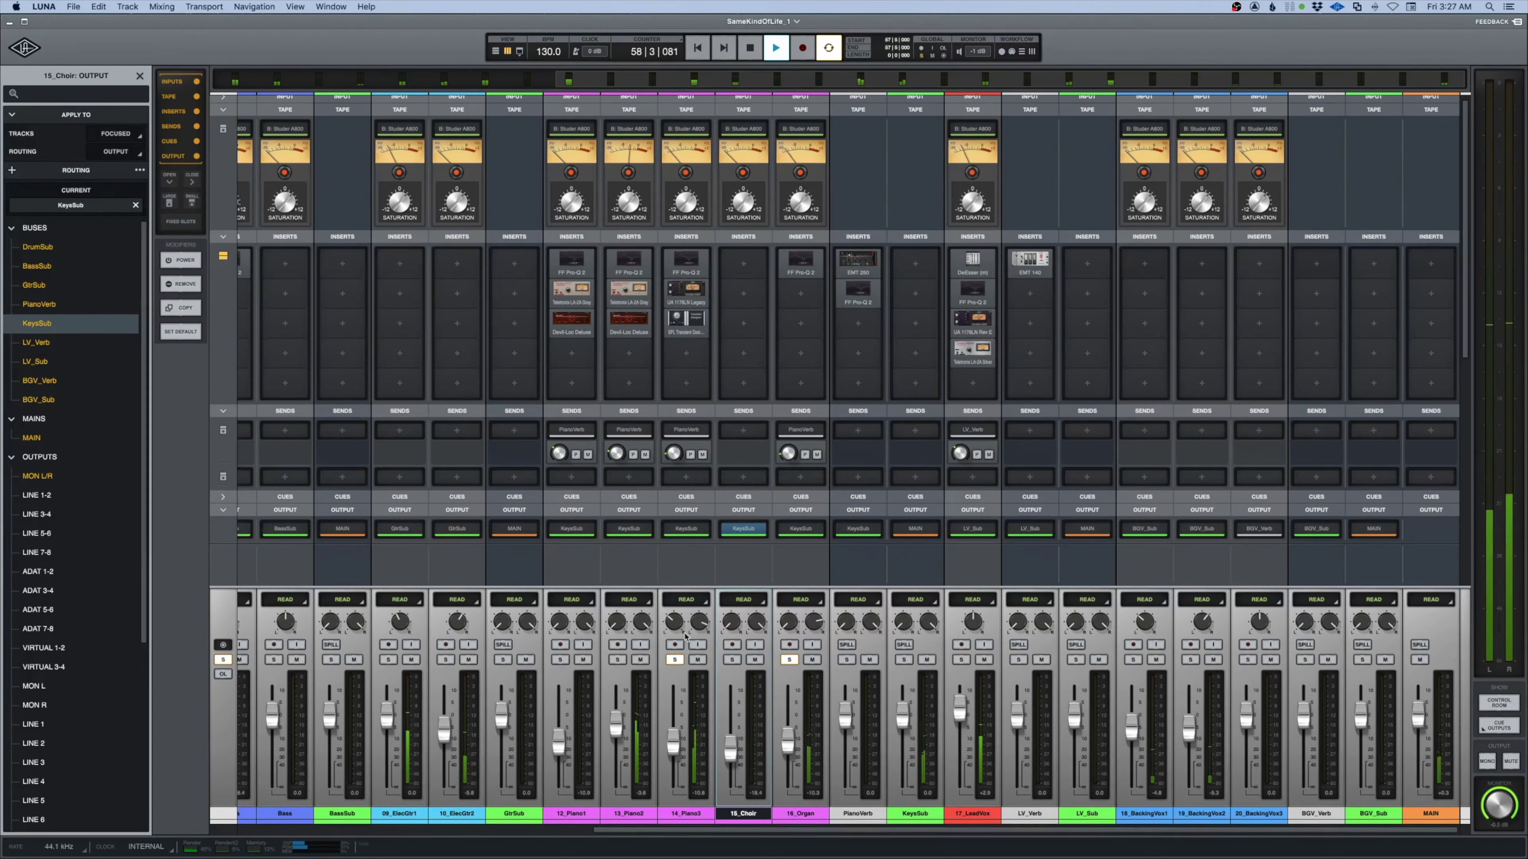
left_click(677, 660)
left_click(789, 659)
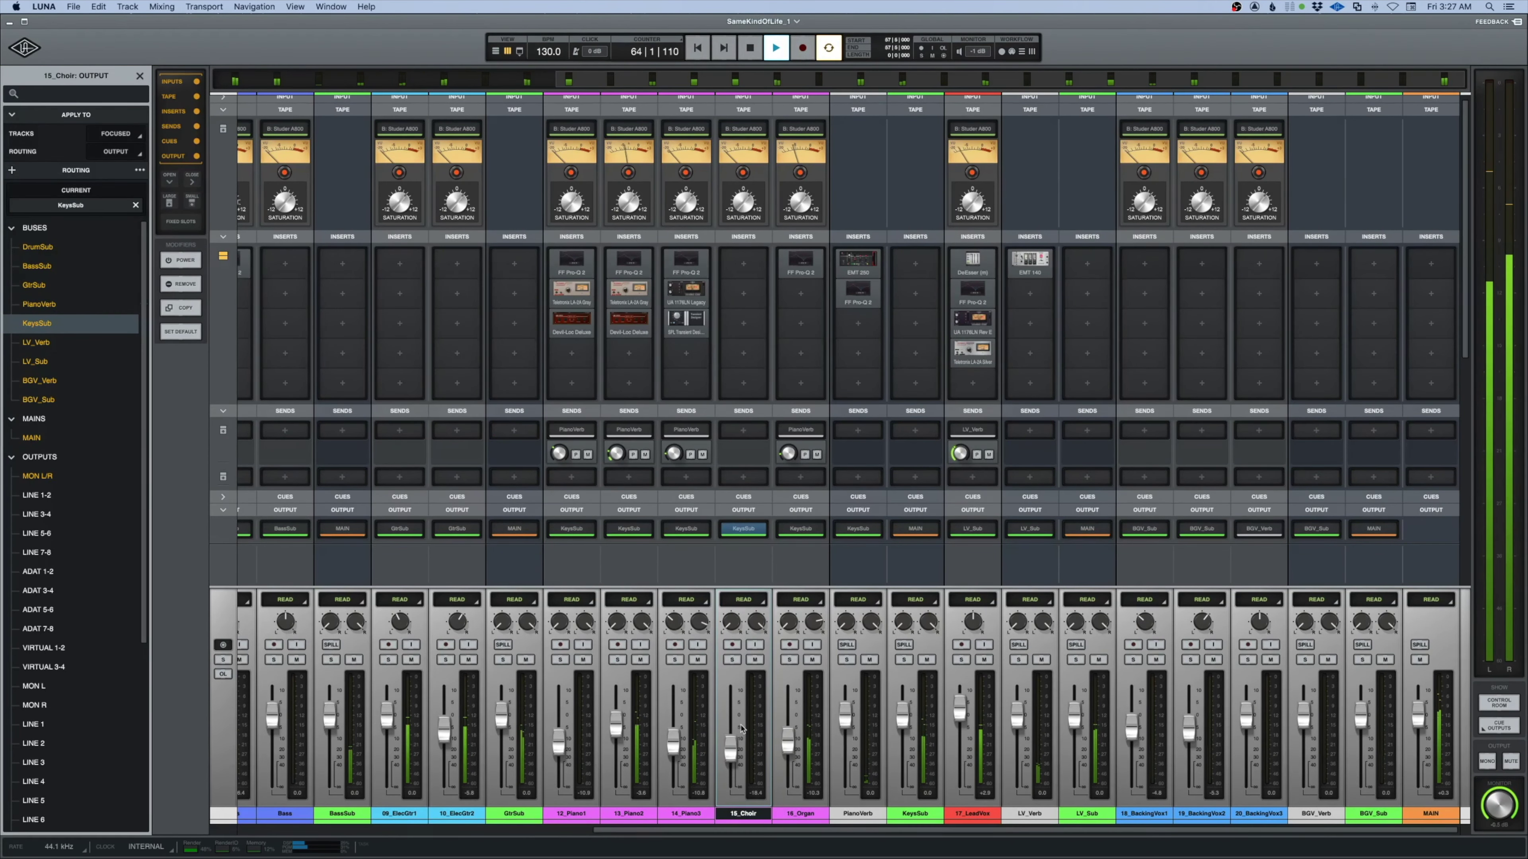
Set playback to start at bar 41, where 15_Choir enters, return to the mixer, and stop playback
key("super+equal")
left_click(664, 177)
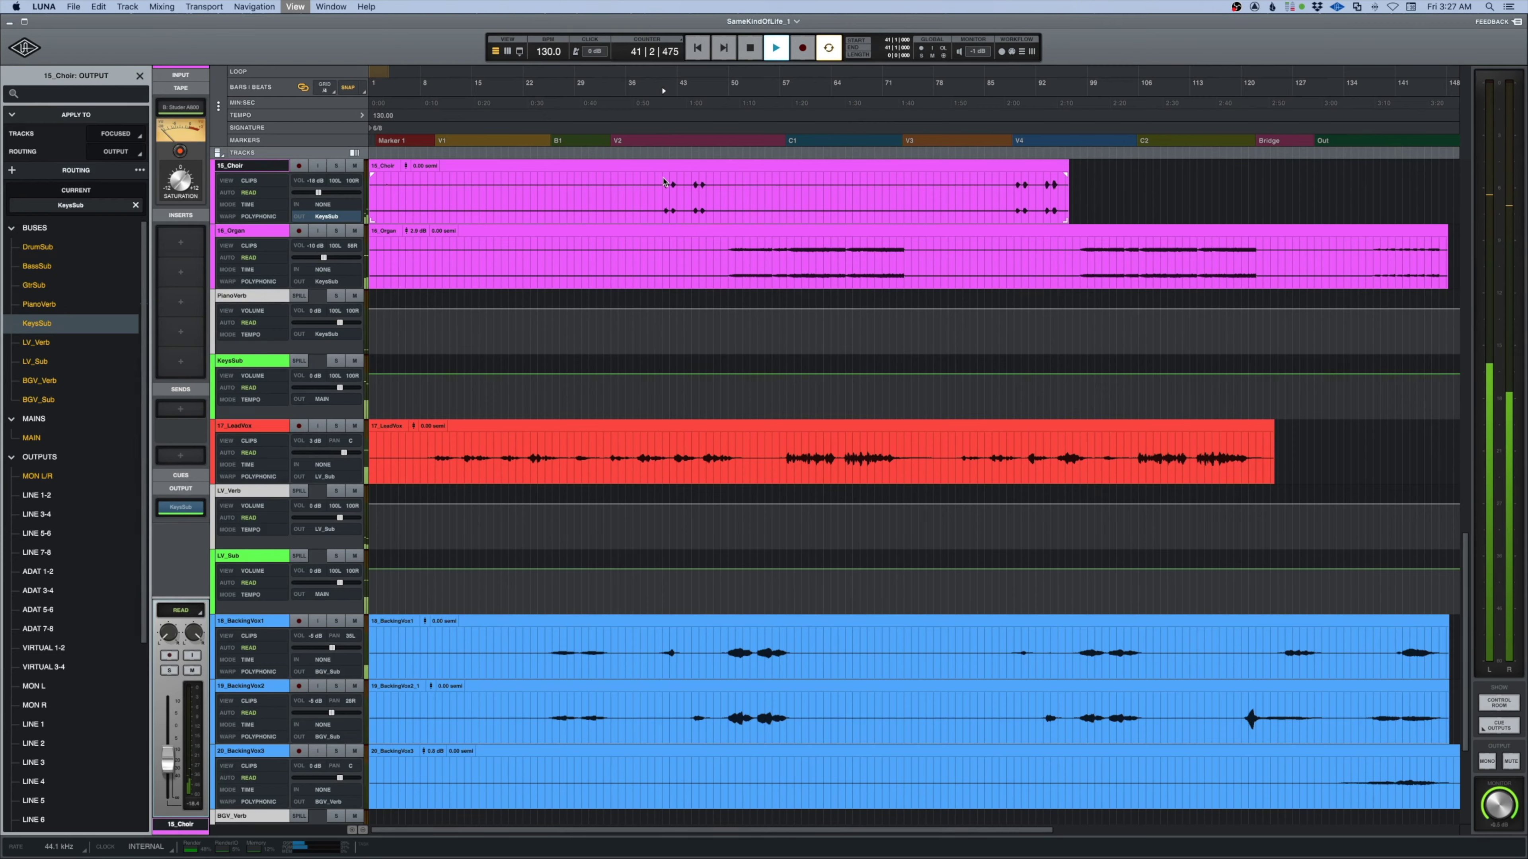
key("super+equal")
key("space")
Insert FabFilter's FF Pro-Q 2 in the first insert slot of 15_Choir
left_click(745, 265)
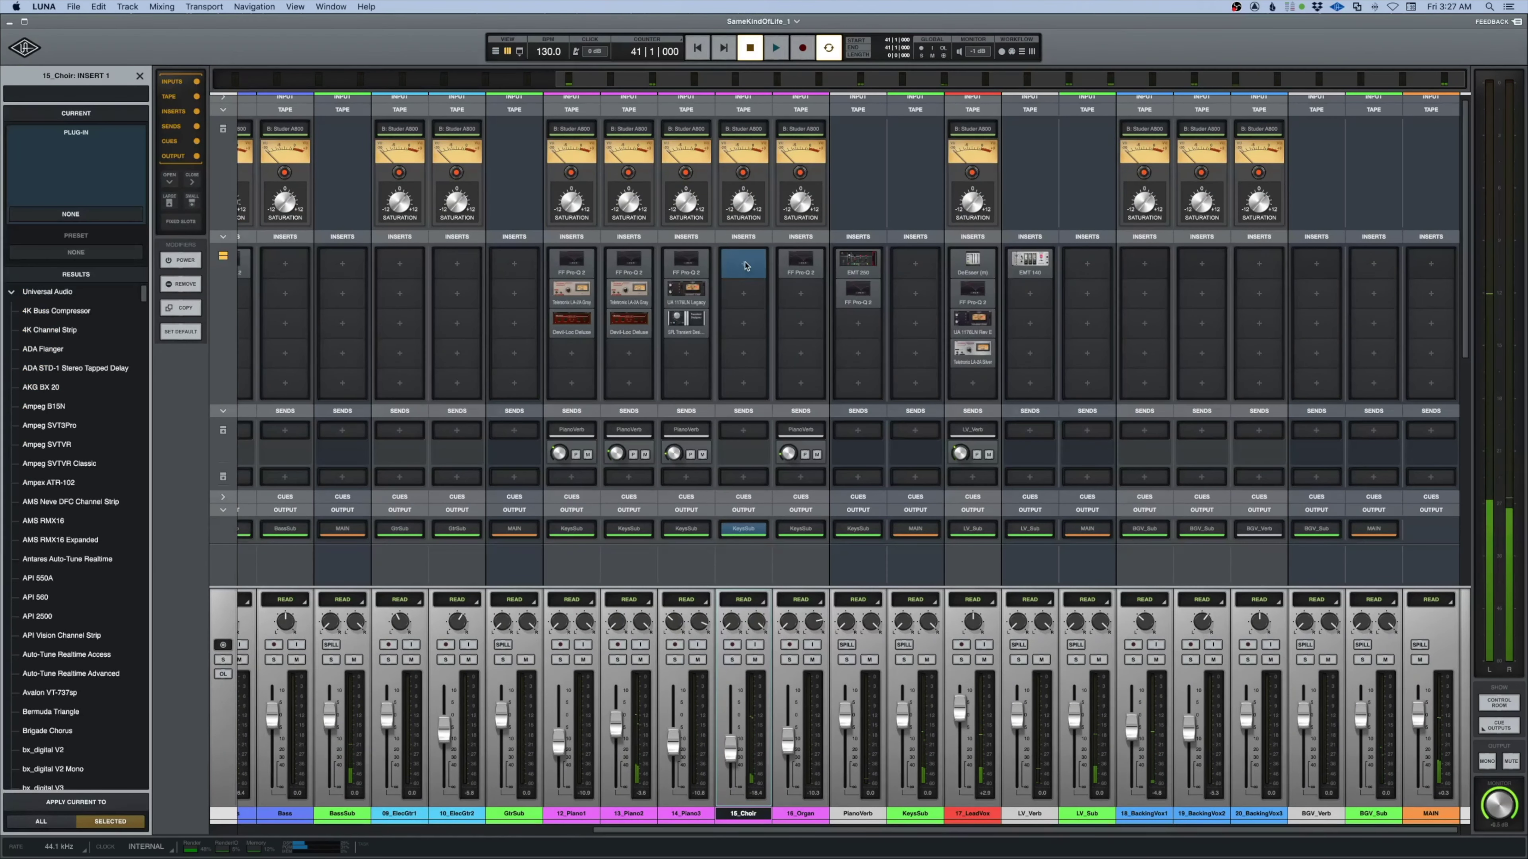
type("fab")
double_click(41, 387)
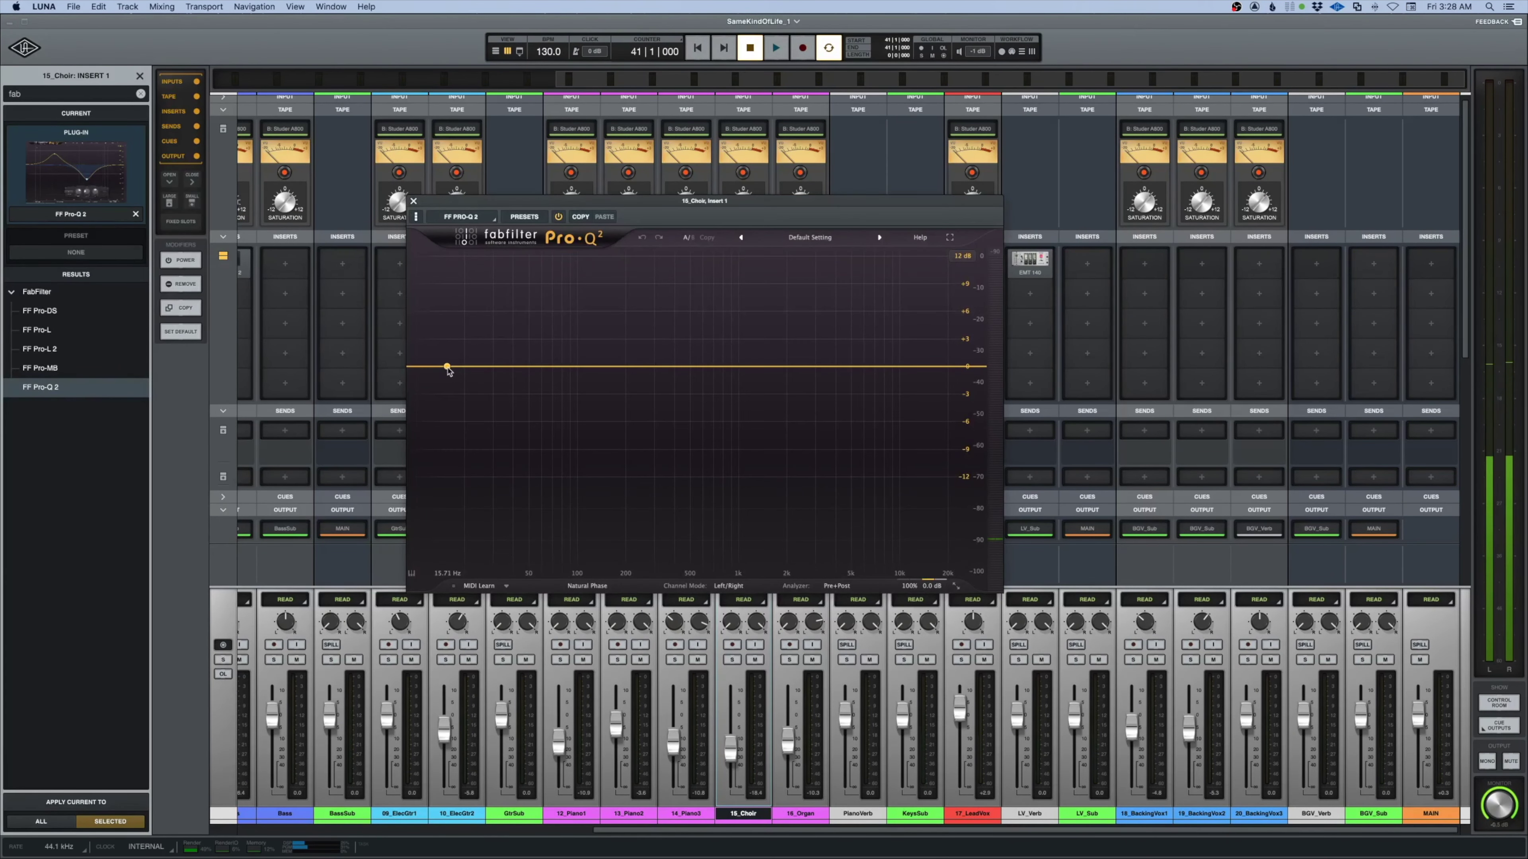
Add a low cut above 200 Hz to the 15_Choir EQ and play the track soloed
left_click_drag(447, 367, 644, 367)
key("space")
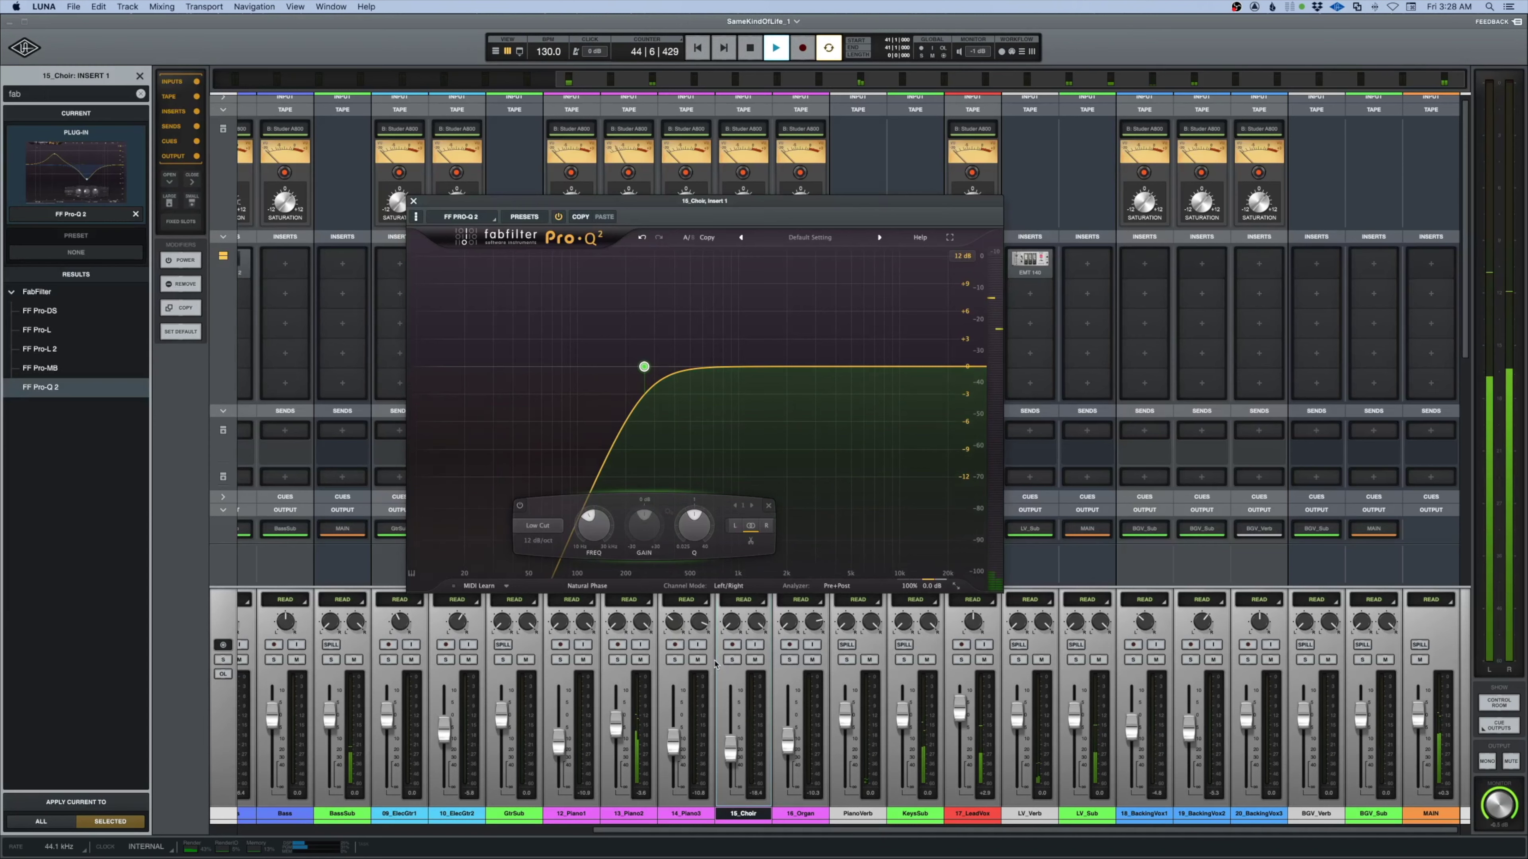
left_click(732, 660)
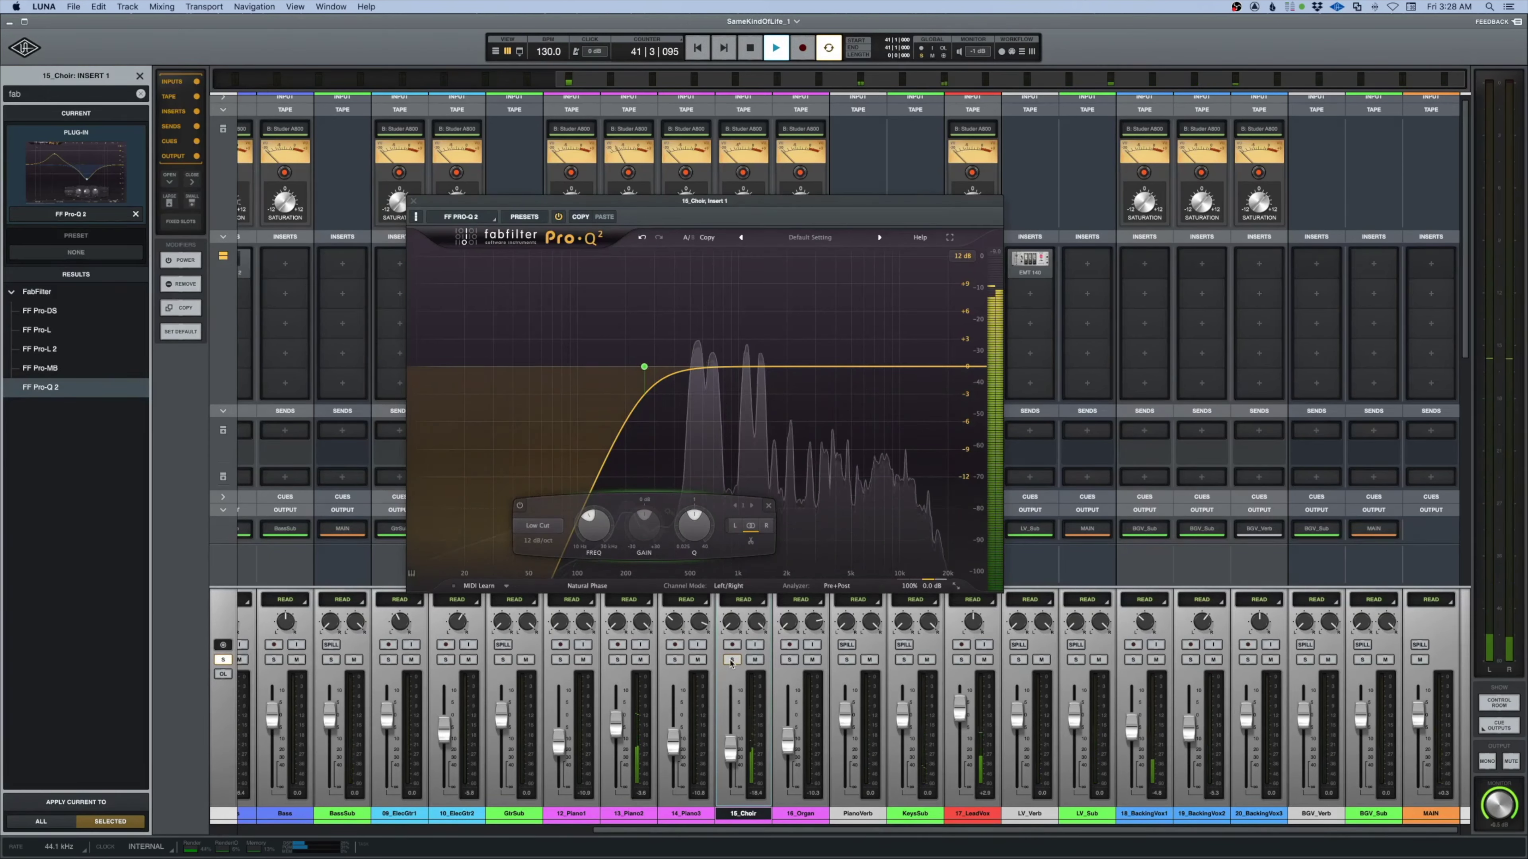
Audition the soloed 15_Choir with its low cut, close the EQ window, and stop playback
left_click(644, 366)
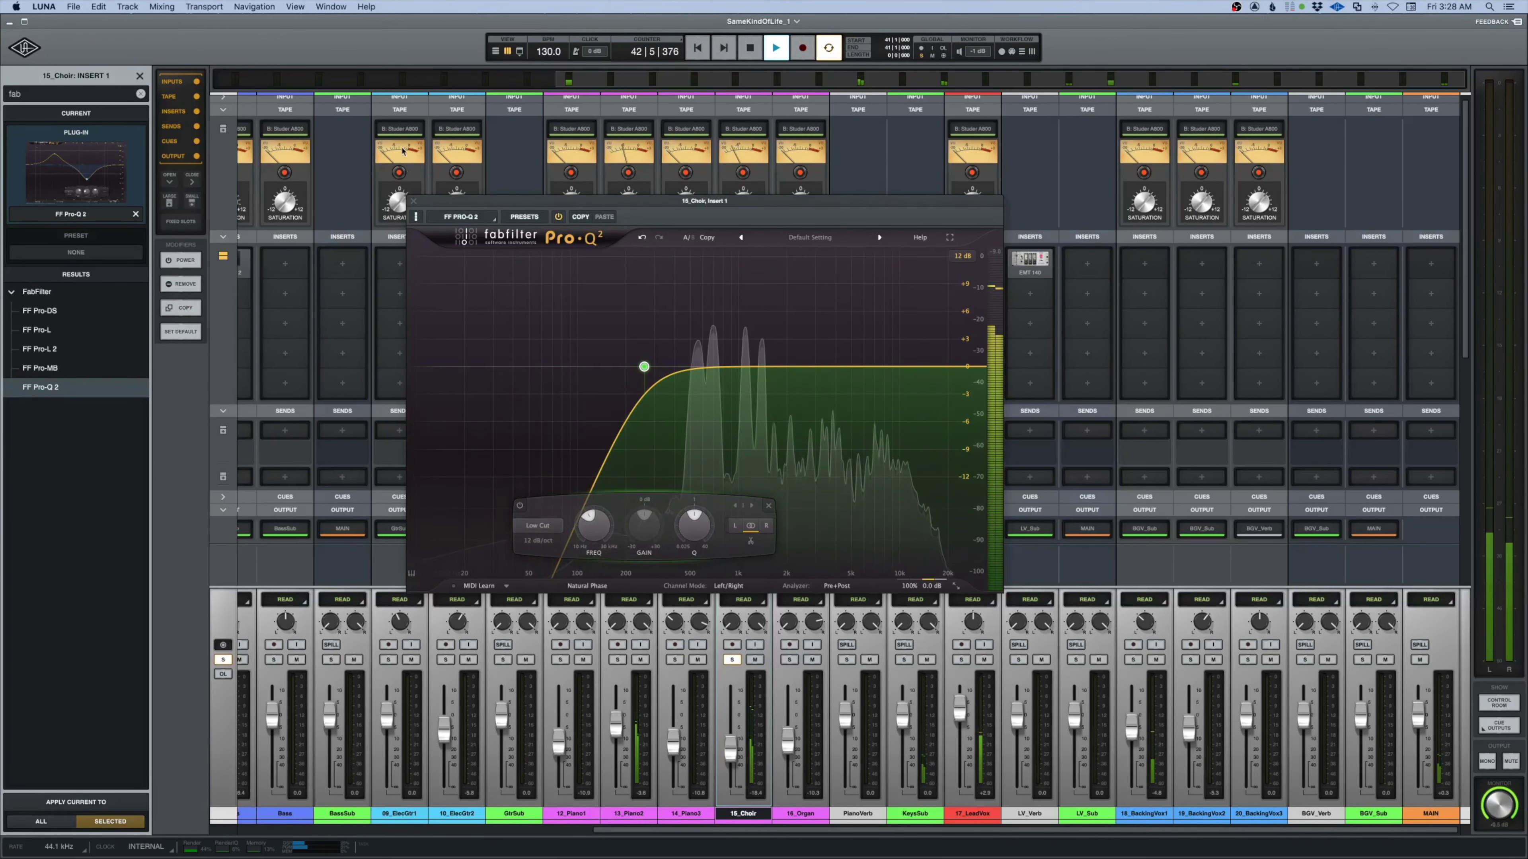
key("space")
left_click(413, 200)
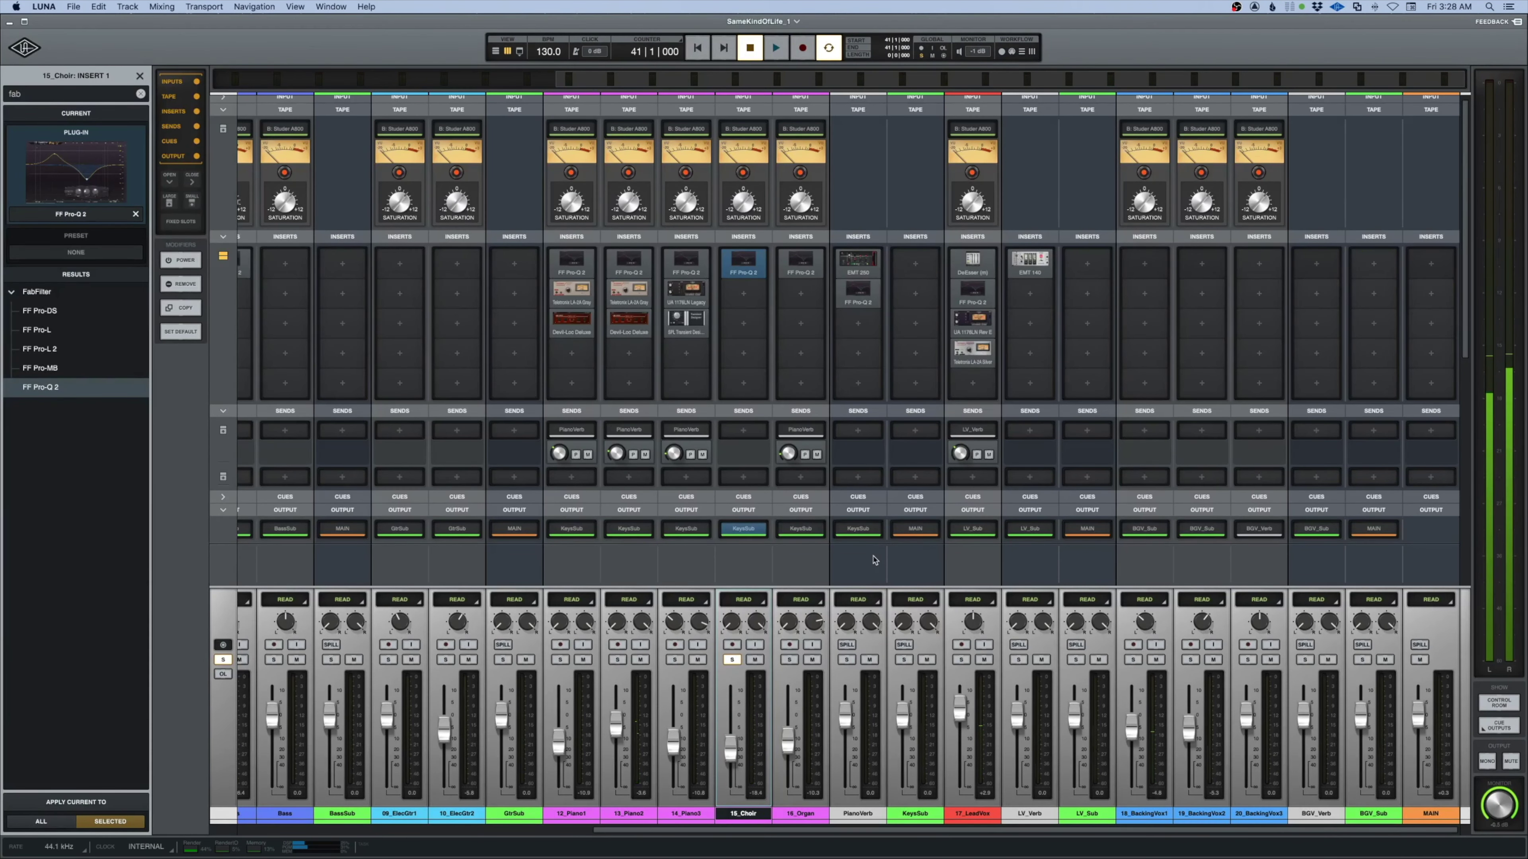
key("space")
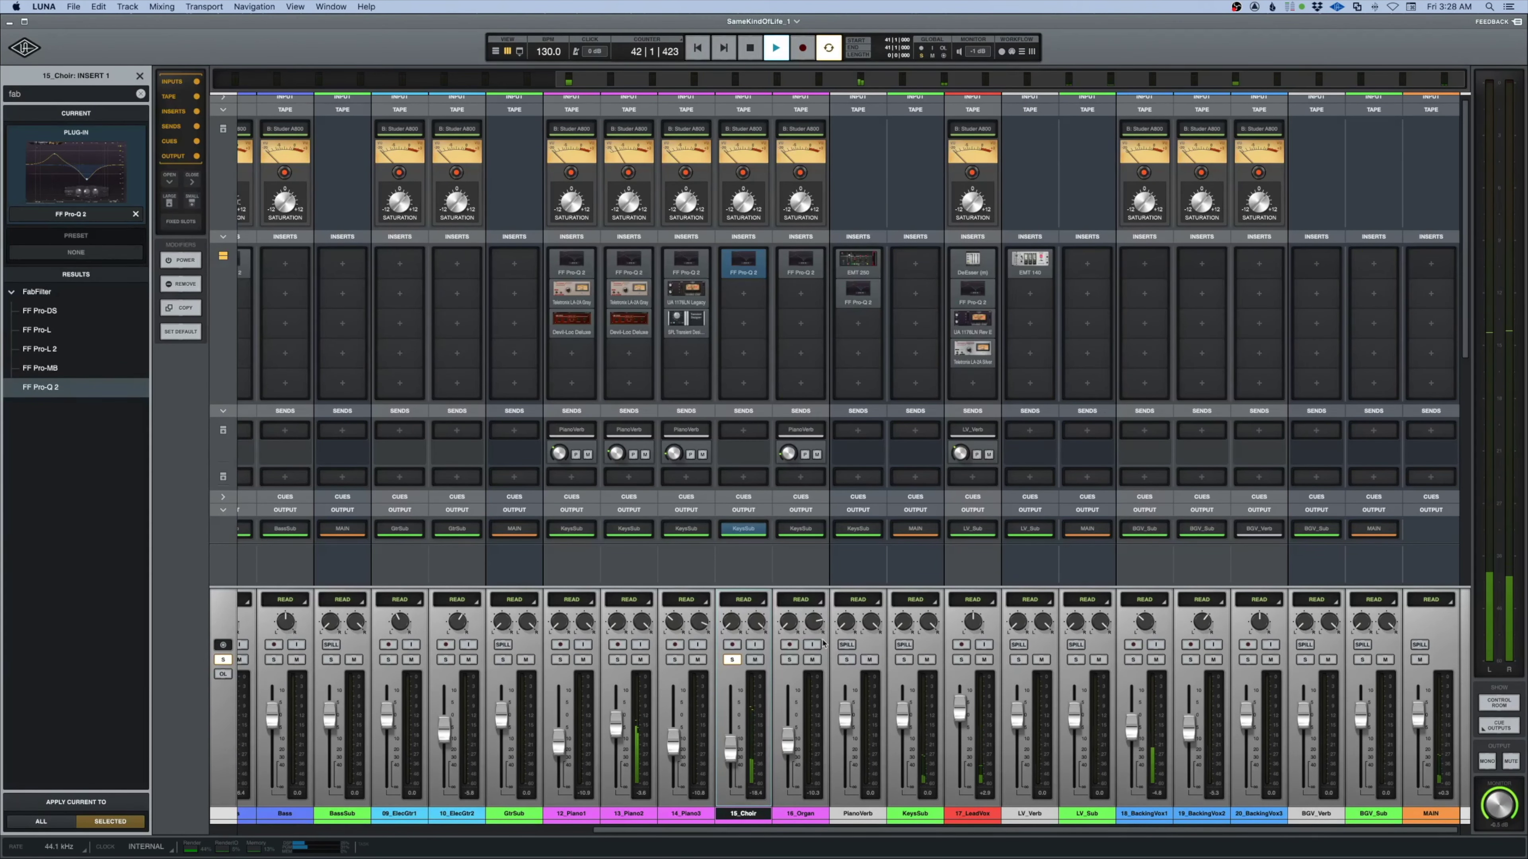
key("space")
Send 15_Choir to PianoVerb, raise the send level during playback, and check it unsoloed in the mix
left_click(740, 430)
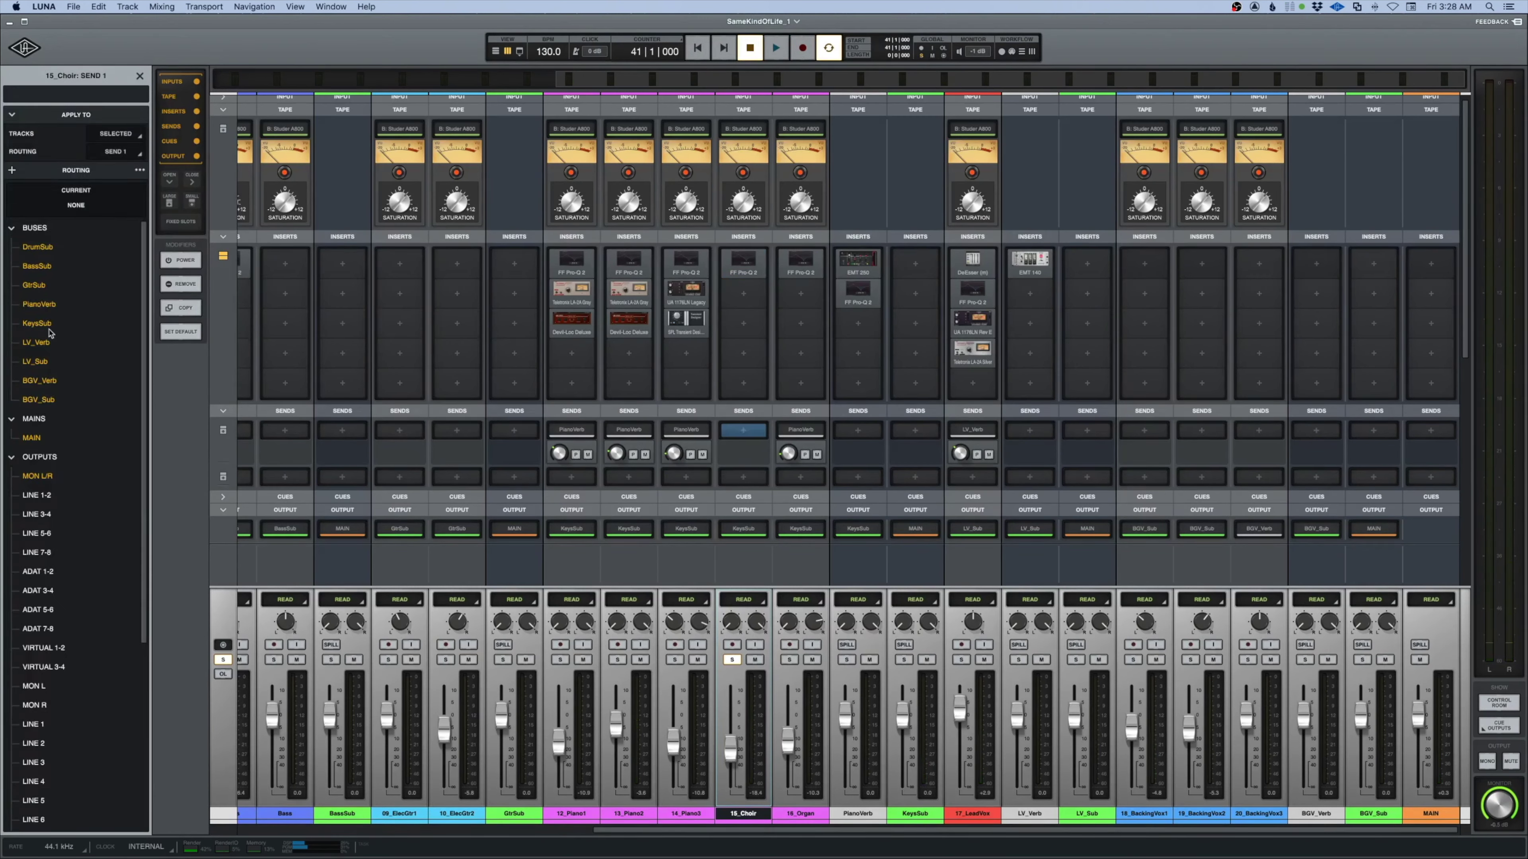
left_click(40, 304)
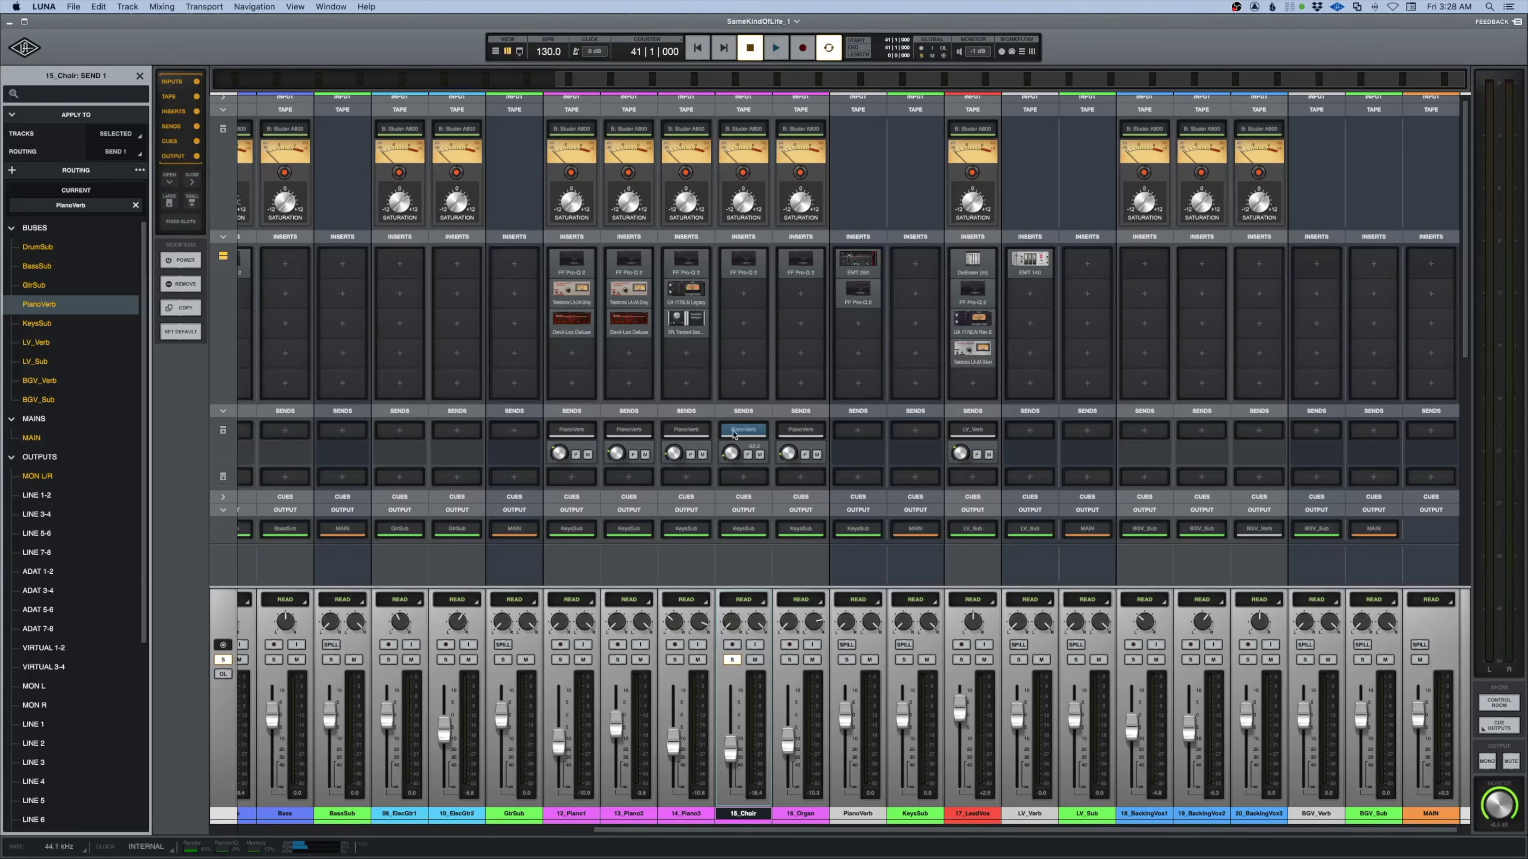
key("space")
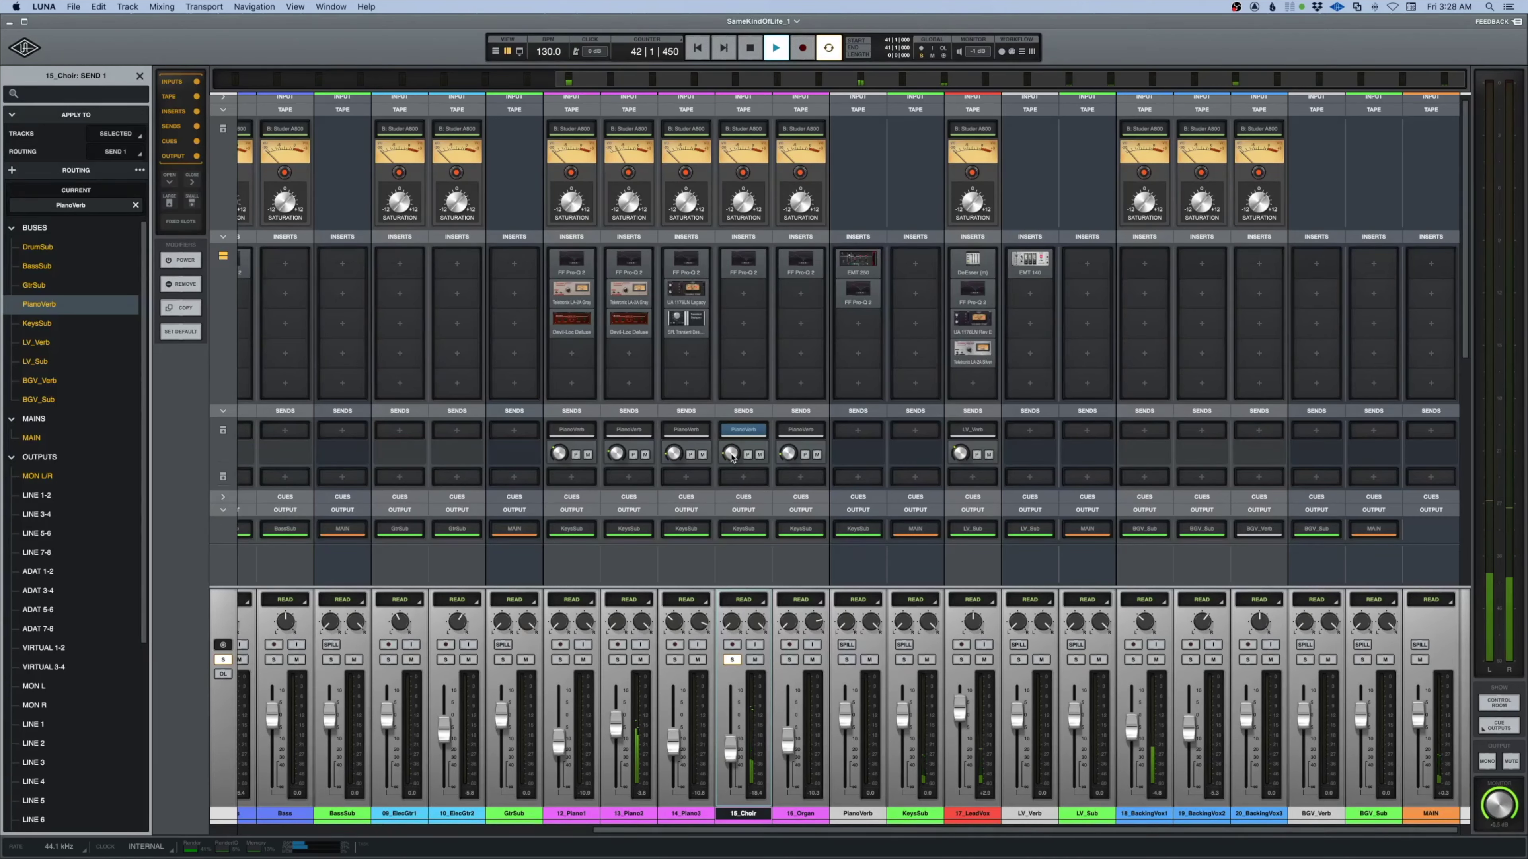
left_click_drag(732, 457, 738, 407)
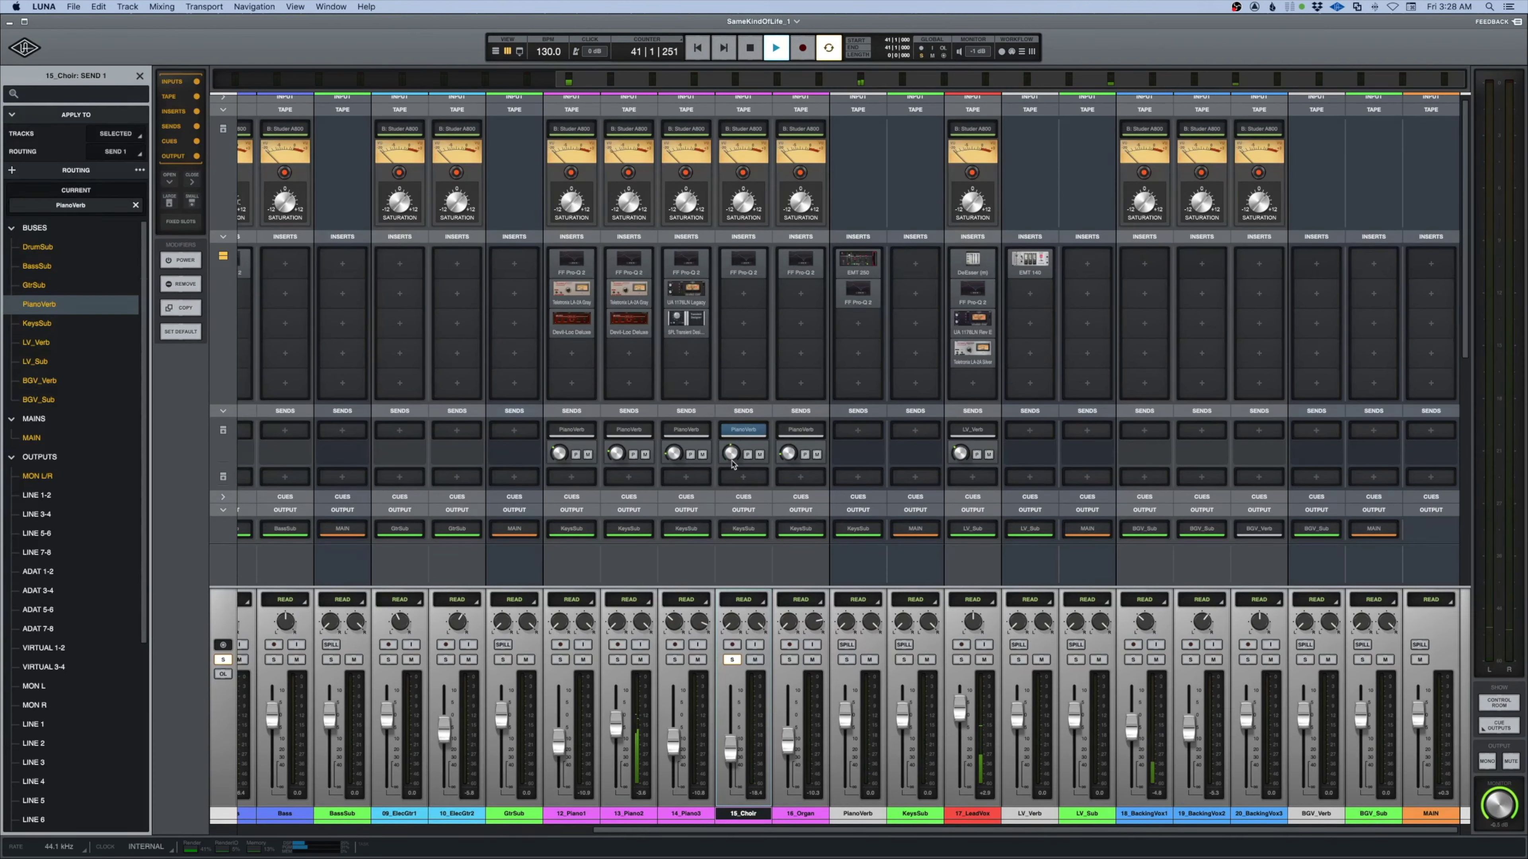
left_click(732, 660)
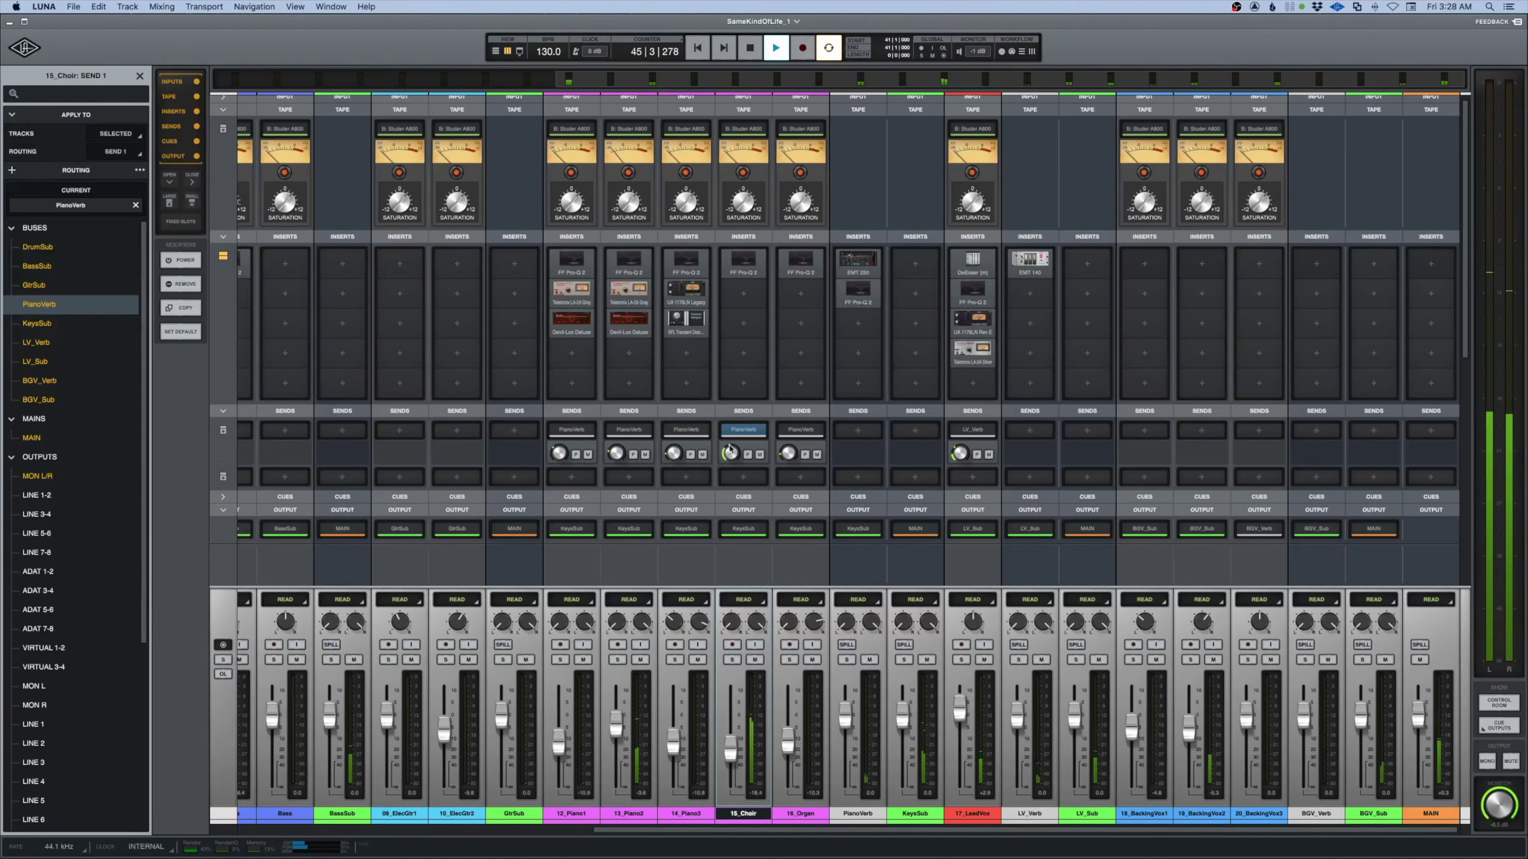
key("space")
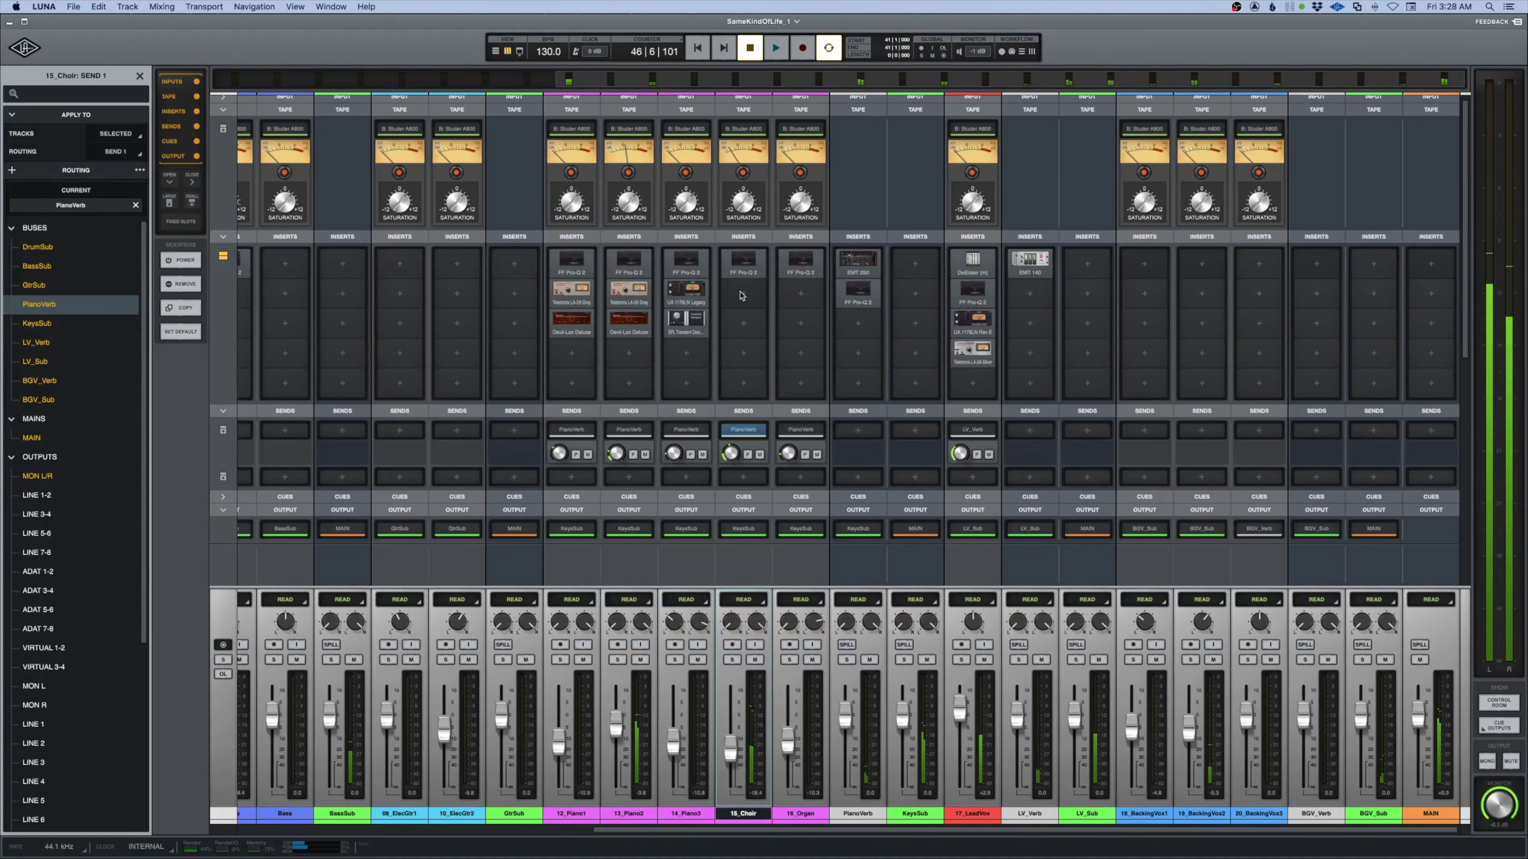
Insert Waves' Renaissance Axx (s) in the second insert slot of 15_Choir
left_click(743, 293)
left_click(43, 92)
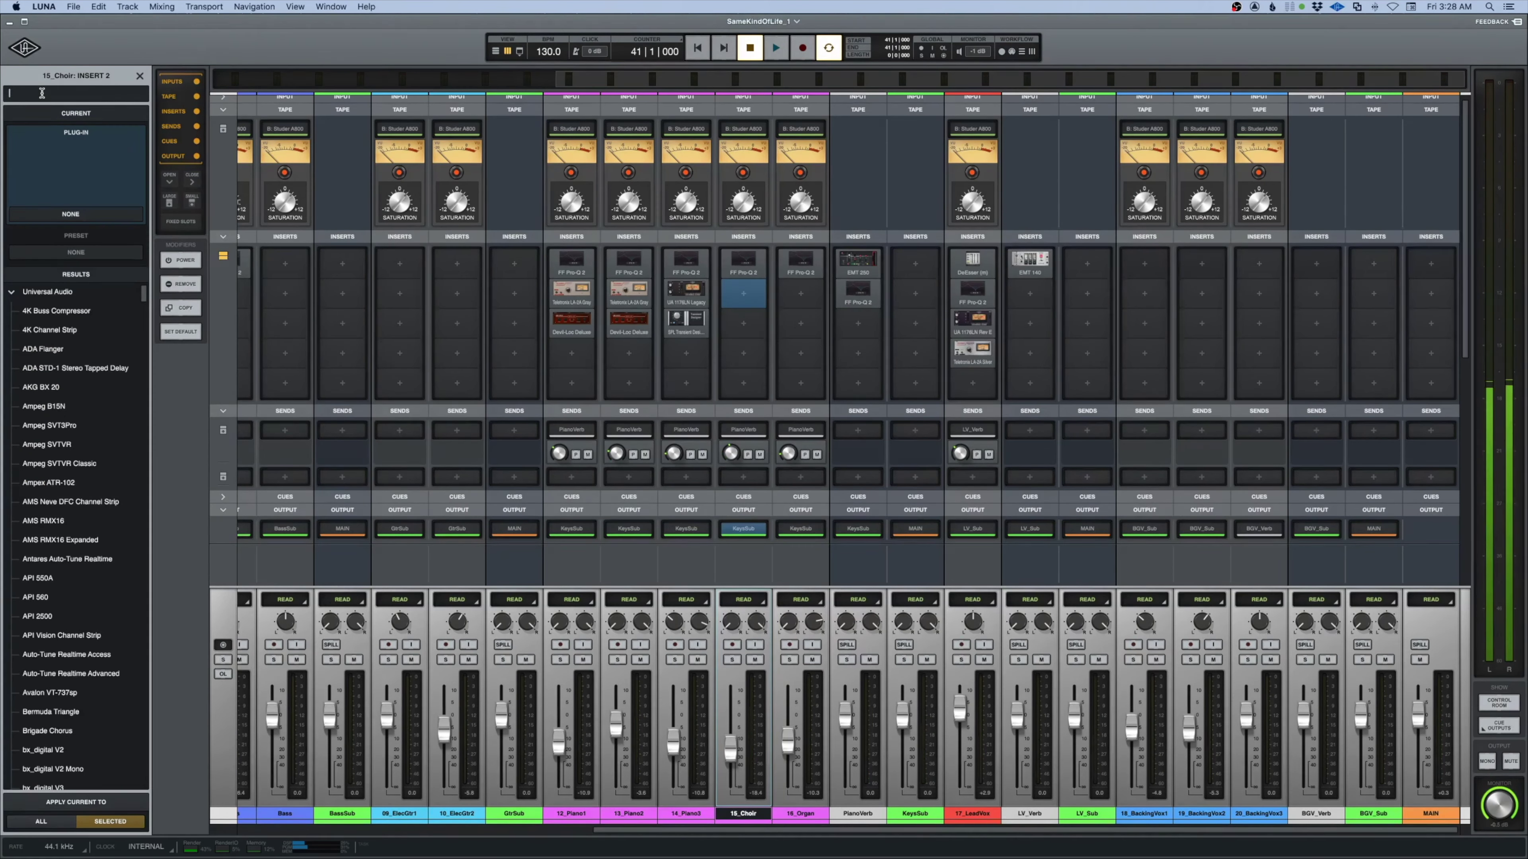
type("ren")
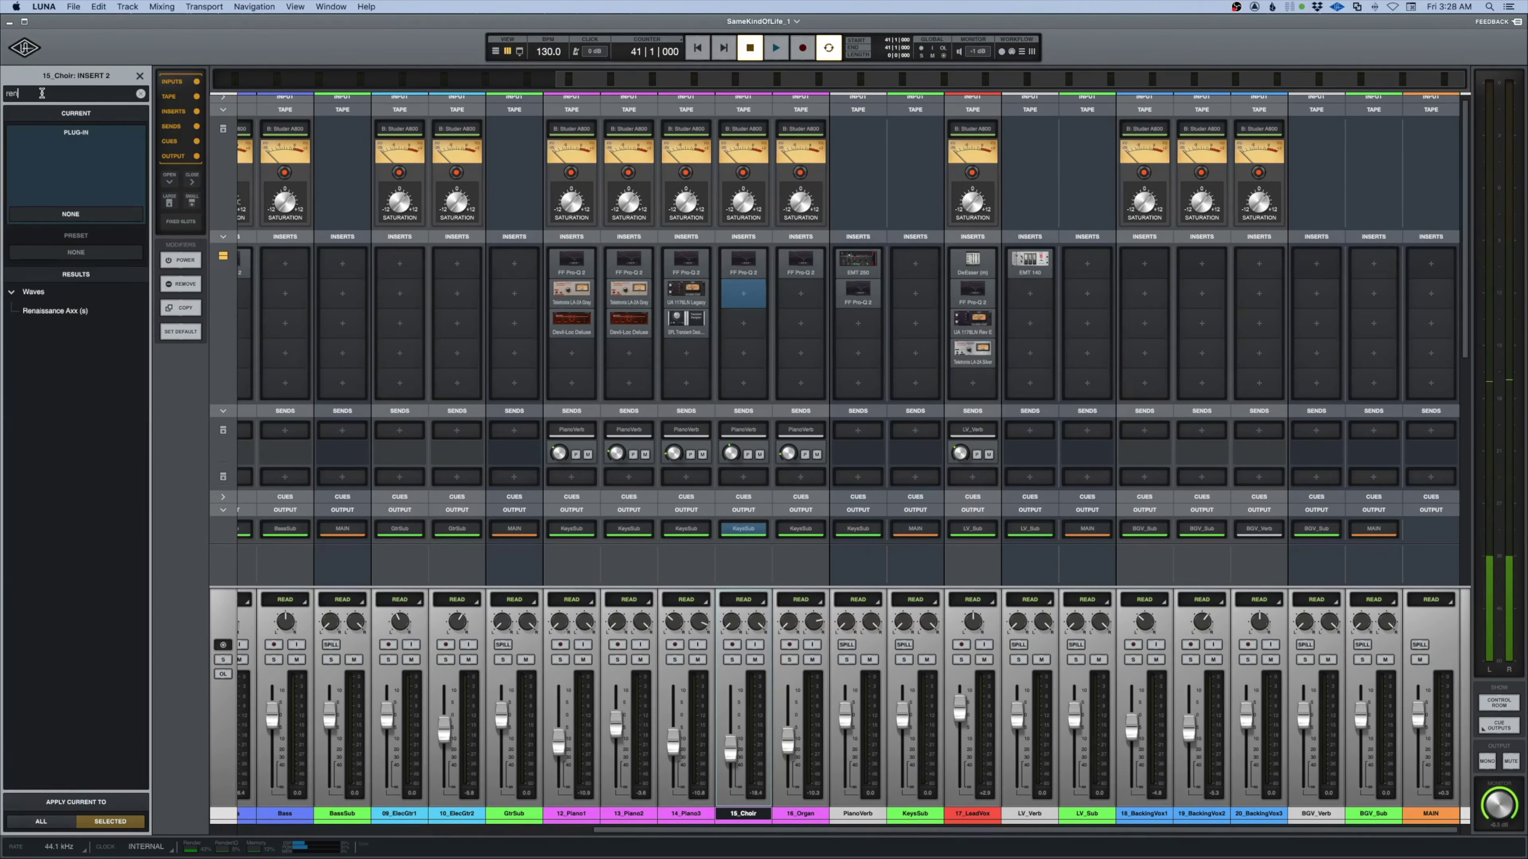
double_click(55, 311)
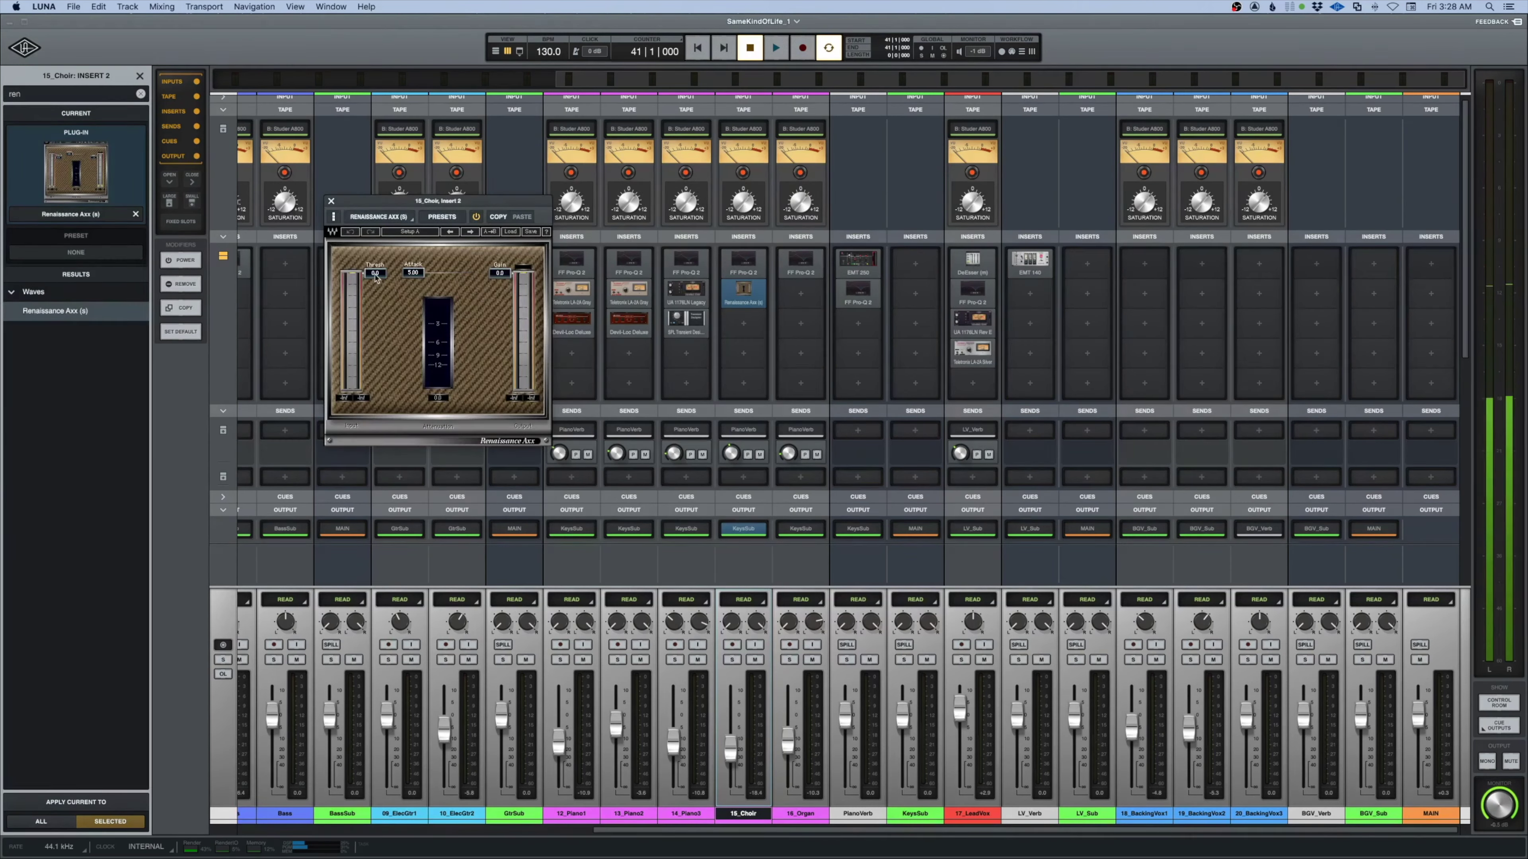
Lower the Renaissance Axx threshold on 15_Choir during playback to compress it, and close the plug-in window
key("space")
left_click_drag(376, 277, 364, 288)
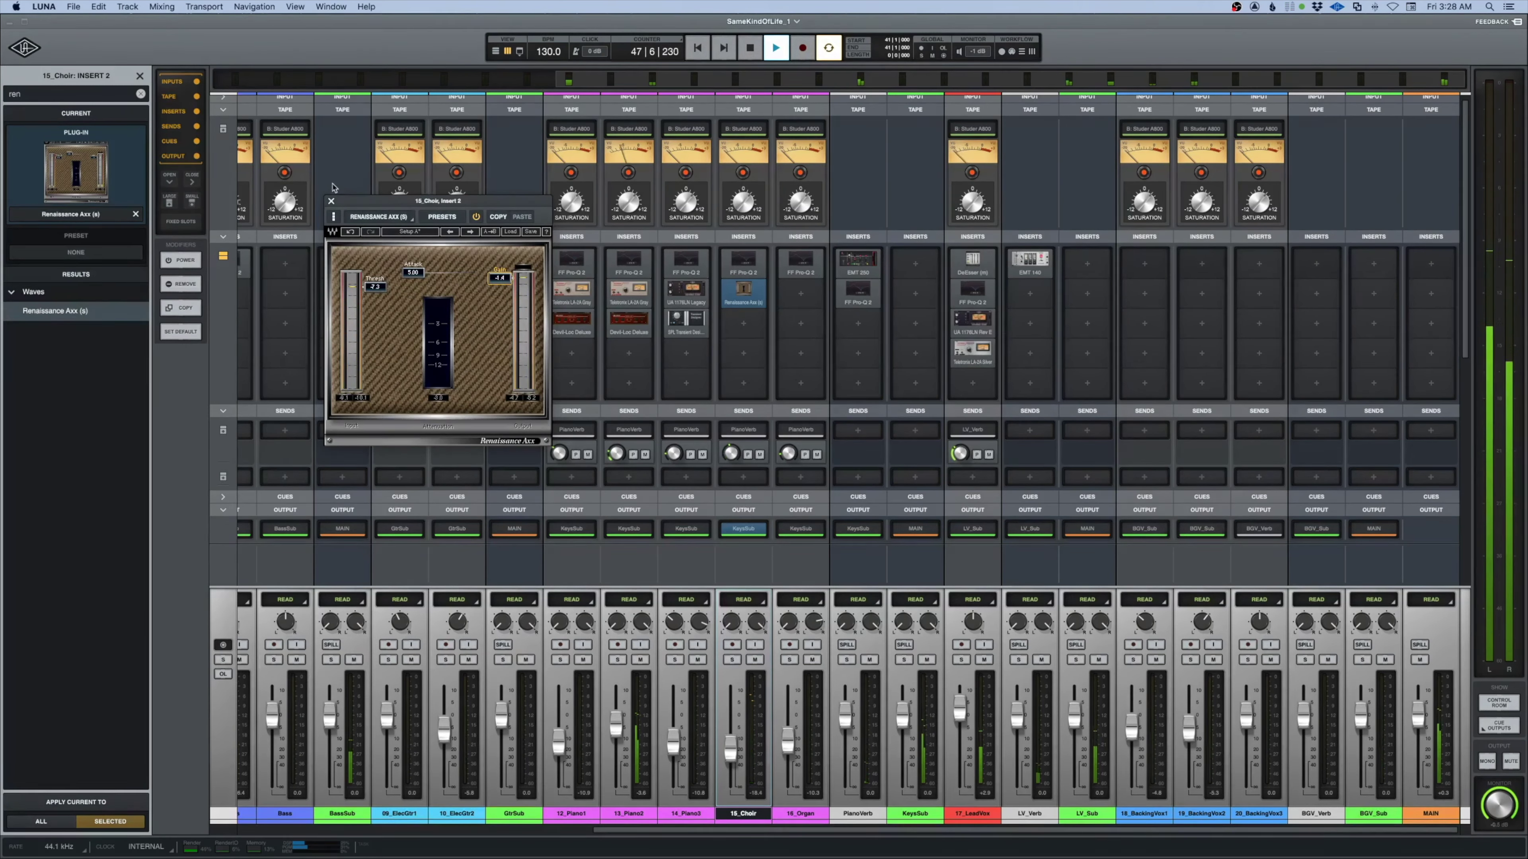
key("space")
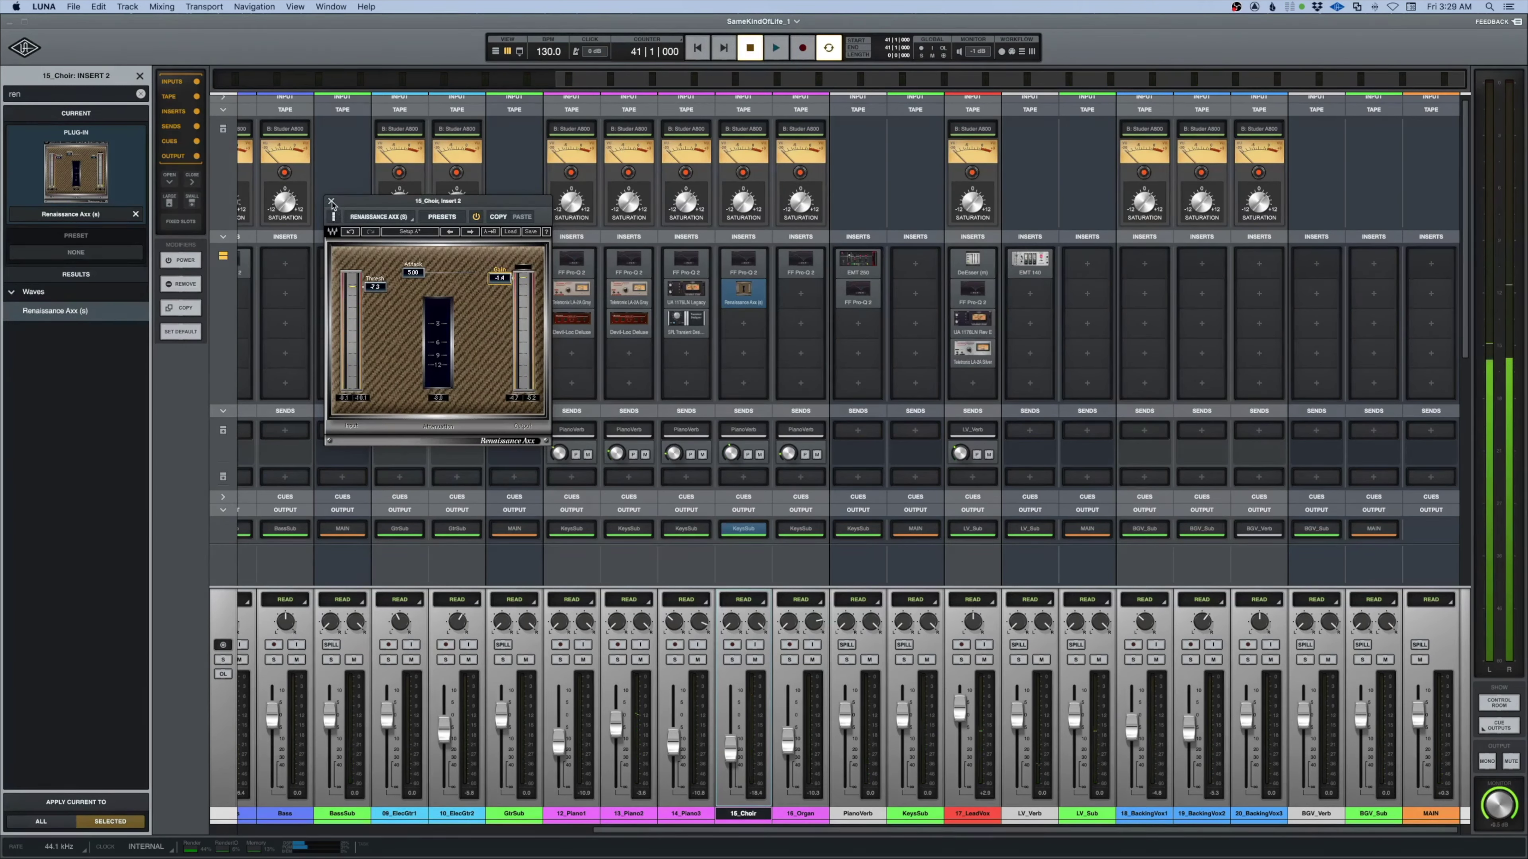
left_click(331, 202)
Play the mix to check the compression on 15_Choir in Renaissance Axx, and close the plug-in window and browser
key("space")
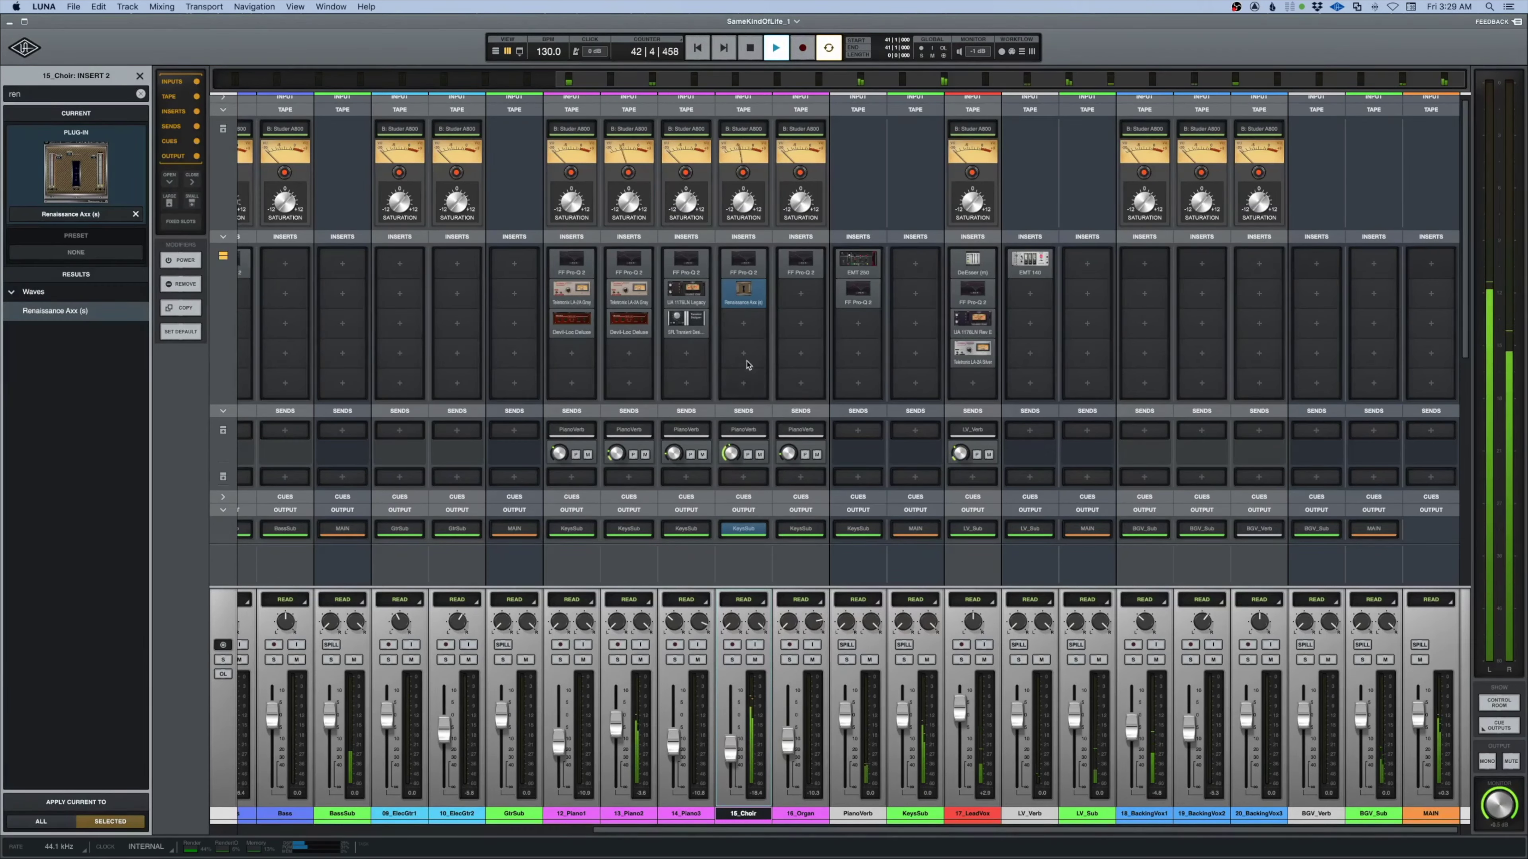
left_click(744, 292)
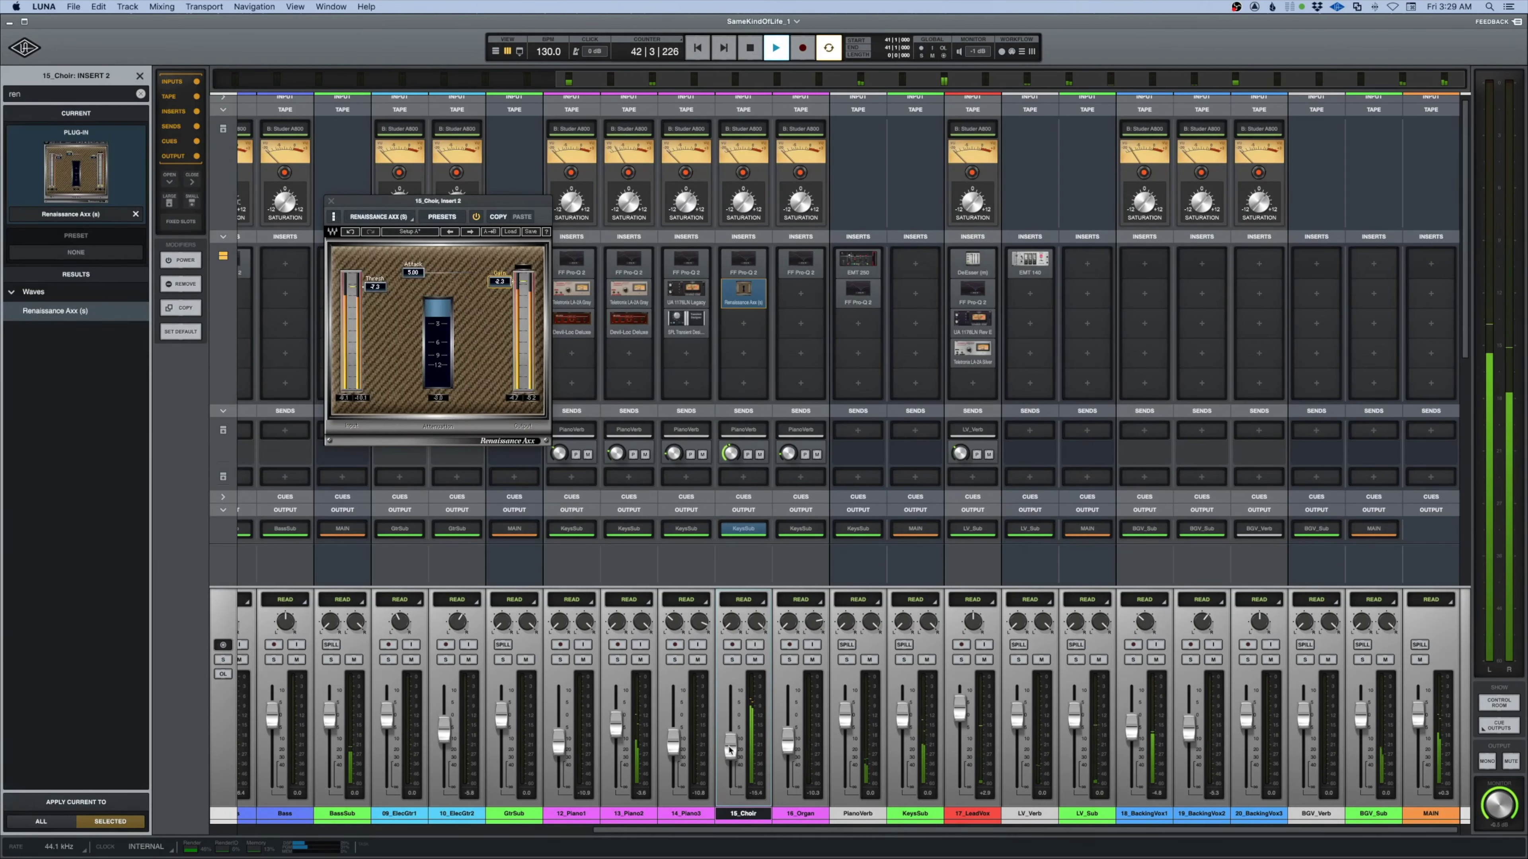
left_click(332, 202)
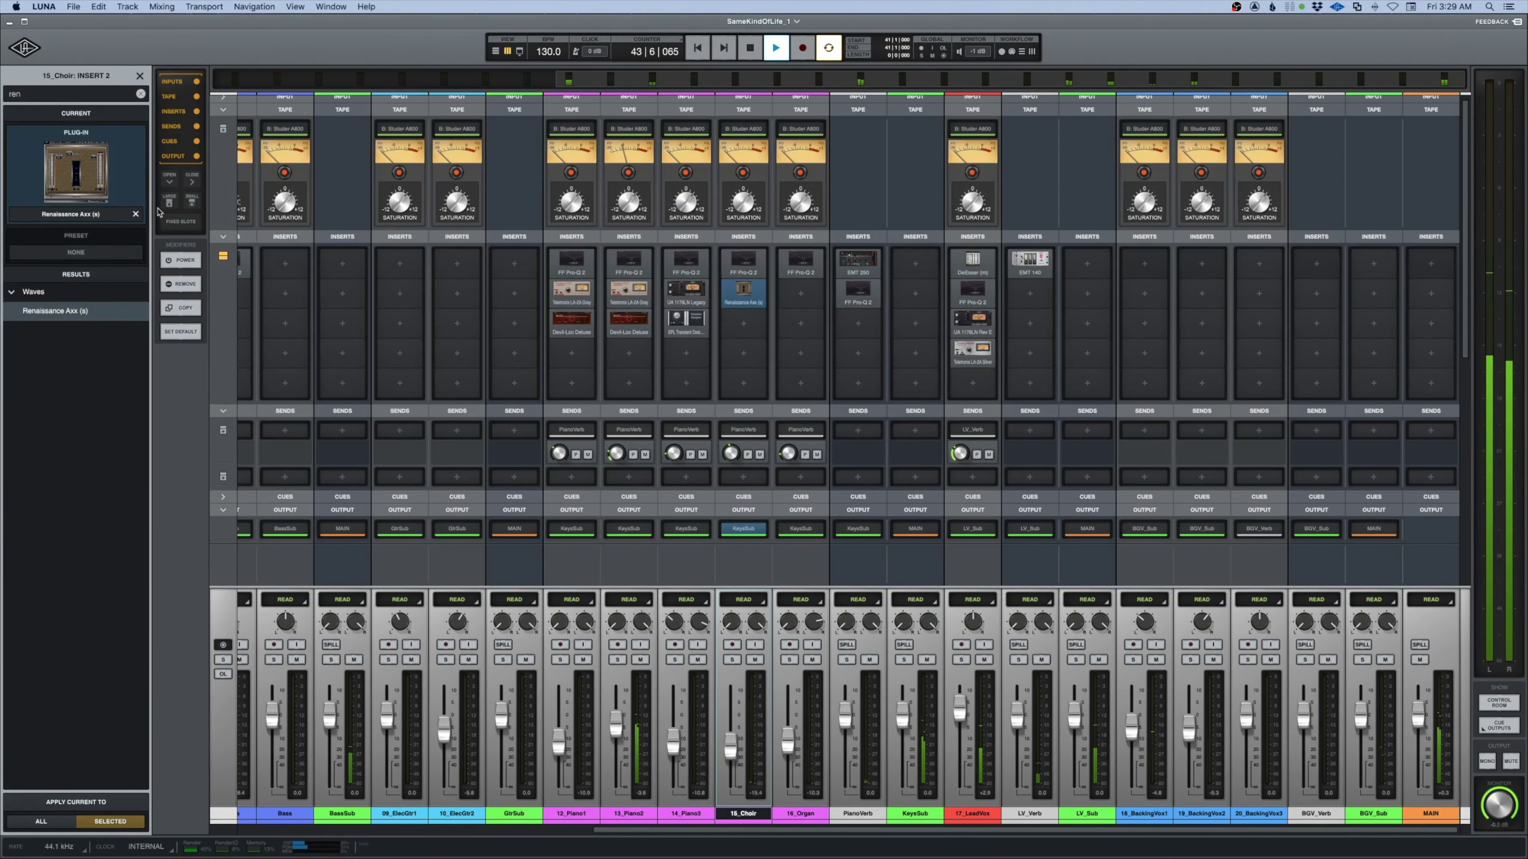
left_click(140, 76)
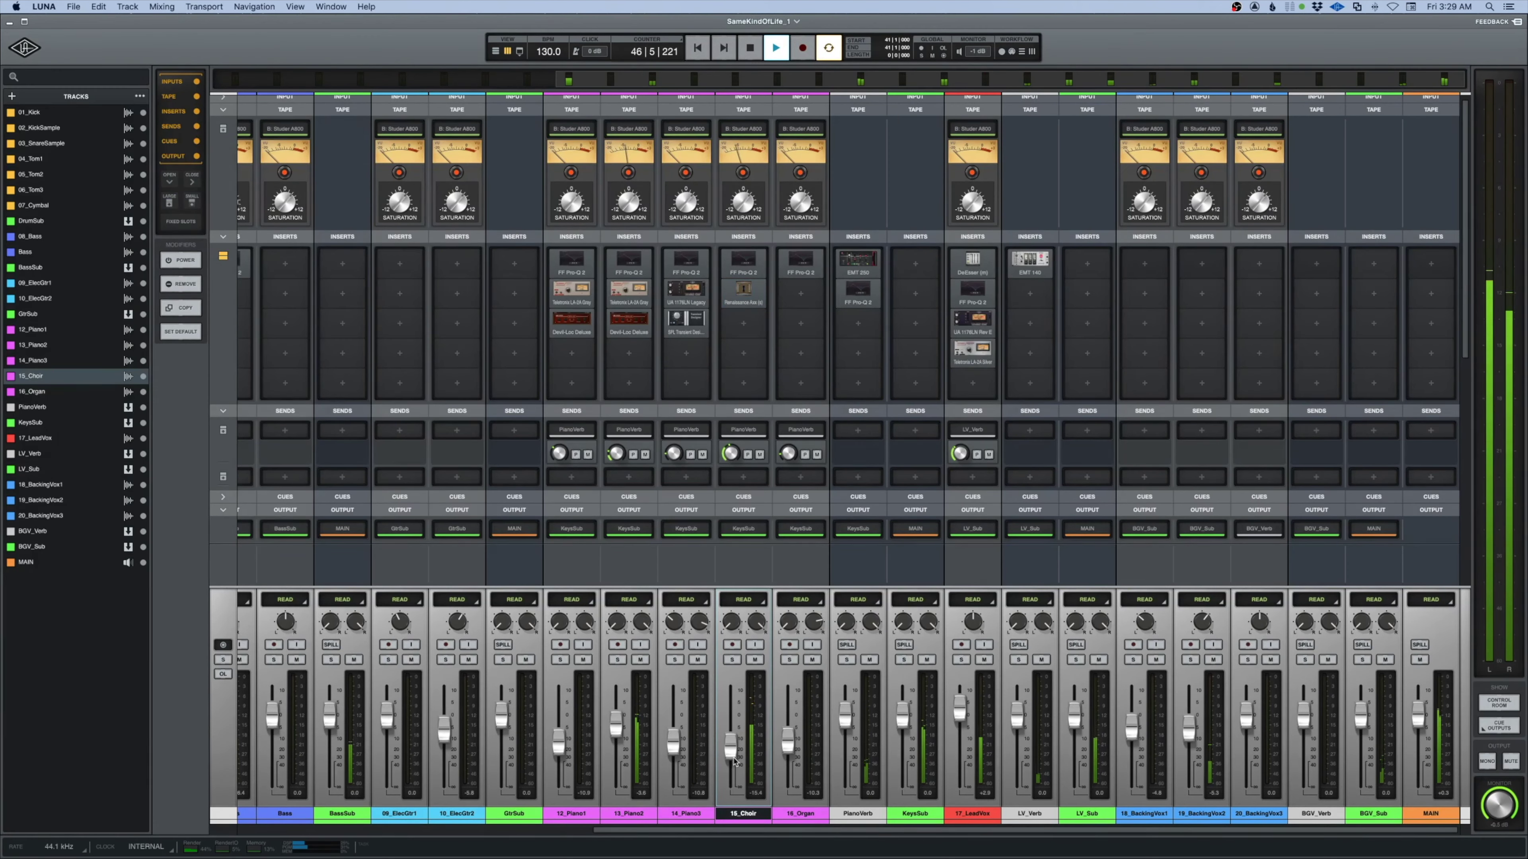
key("space")
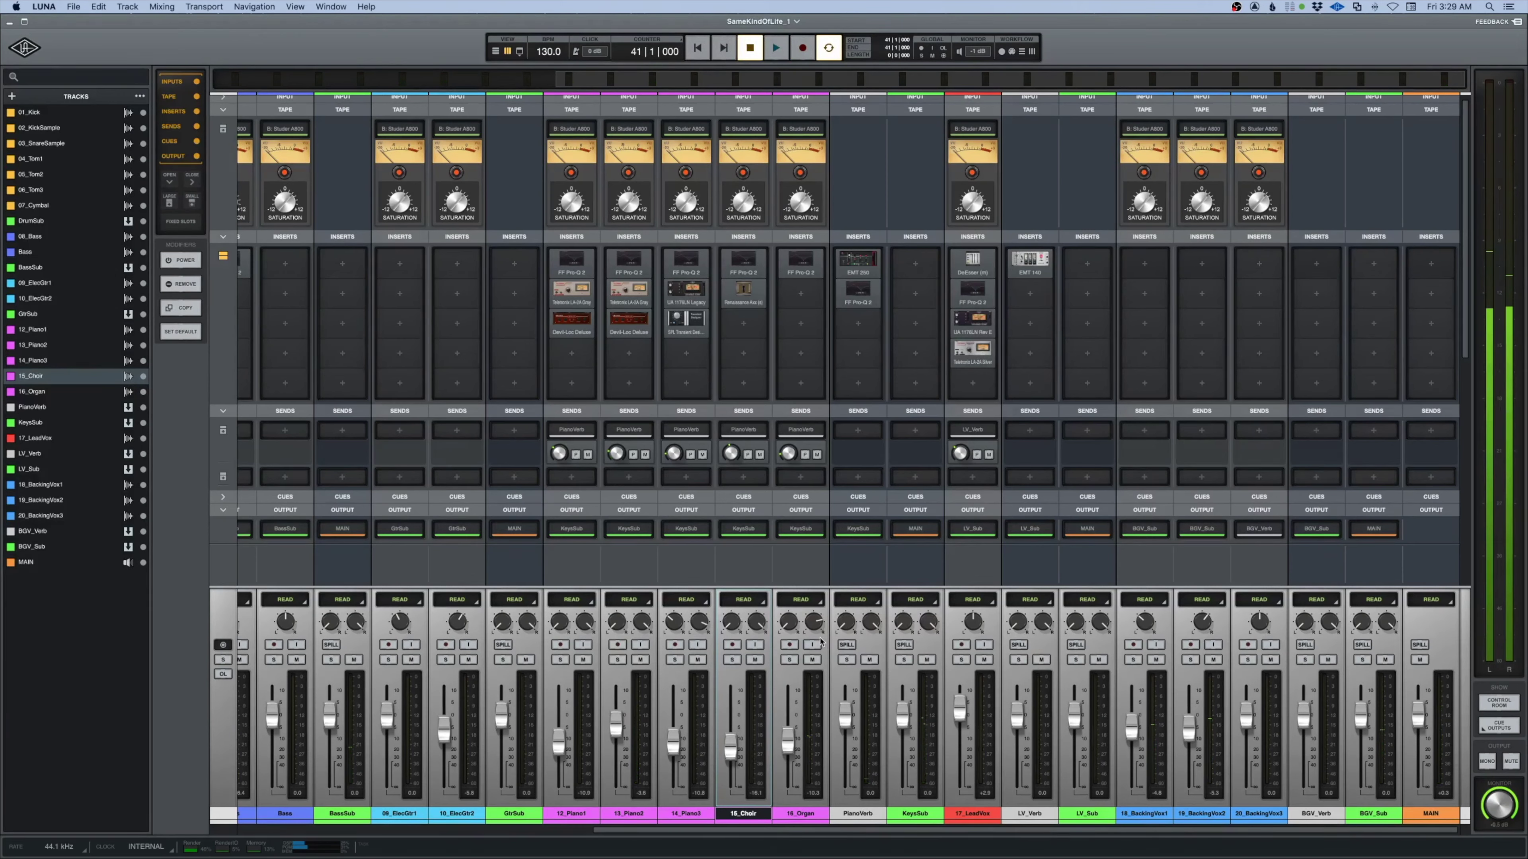
Select 18_BackingVox1, find its clip in the timeline, and start playback from bar 50
left_click(1138, 811)
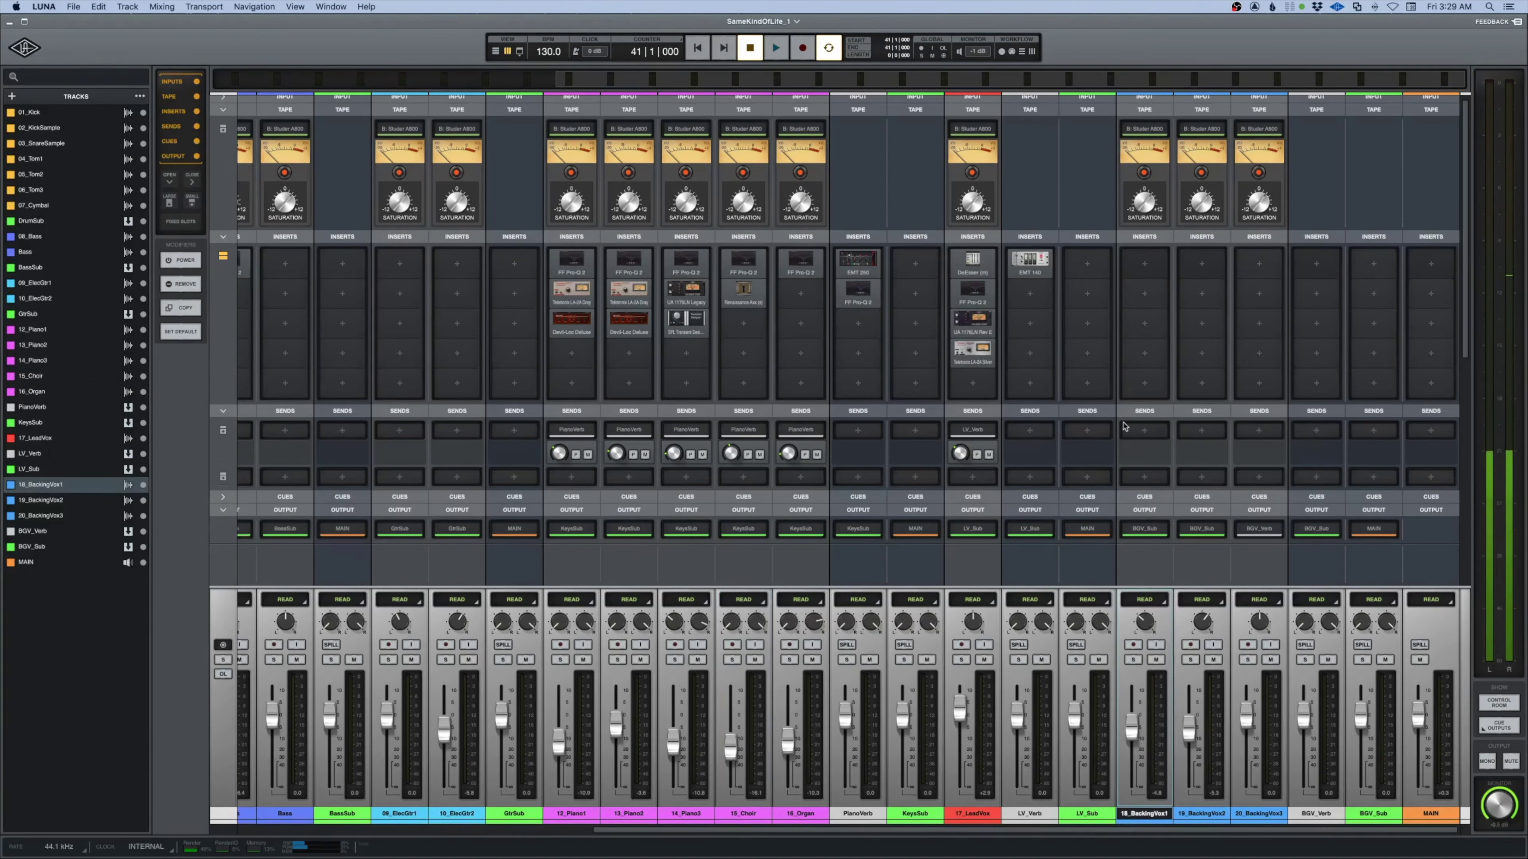
key("super+equal")
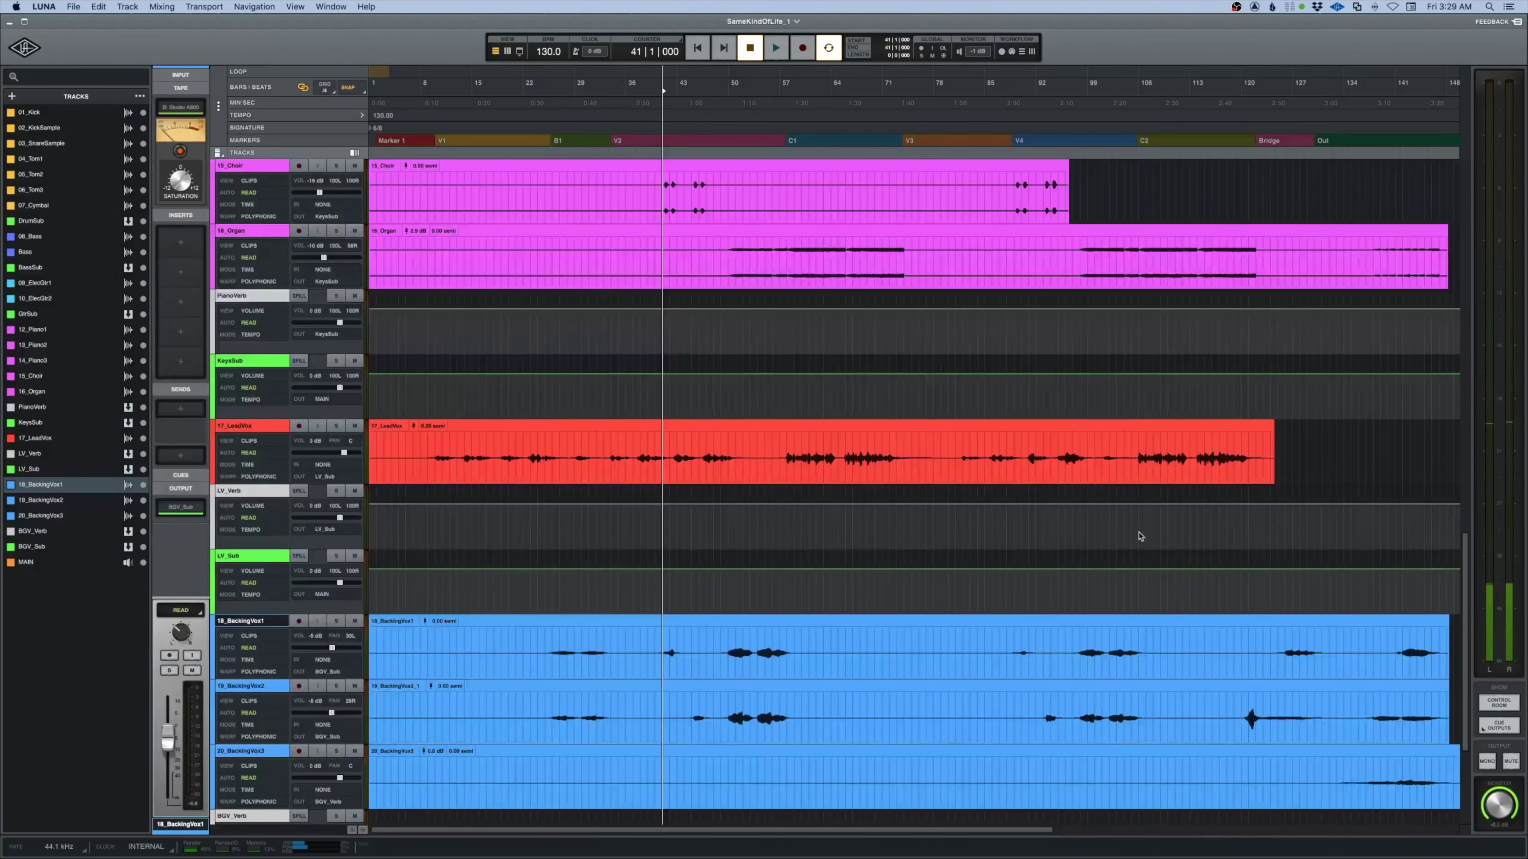
scroll(782, 599, "down", 5)
key("space")
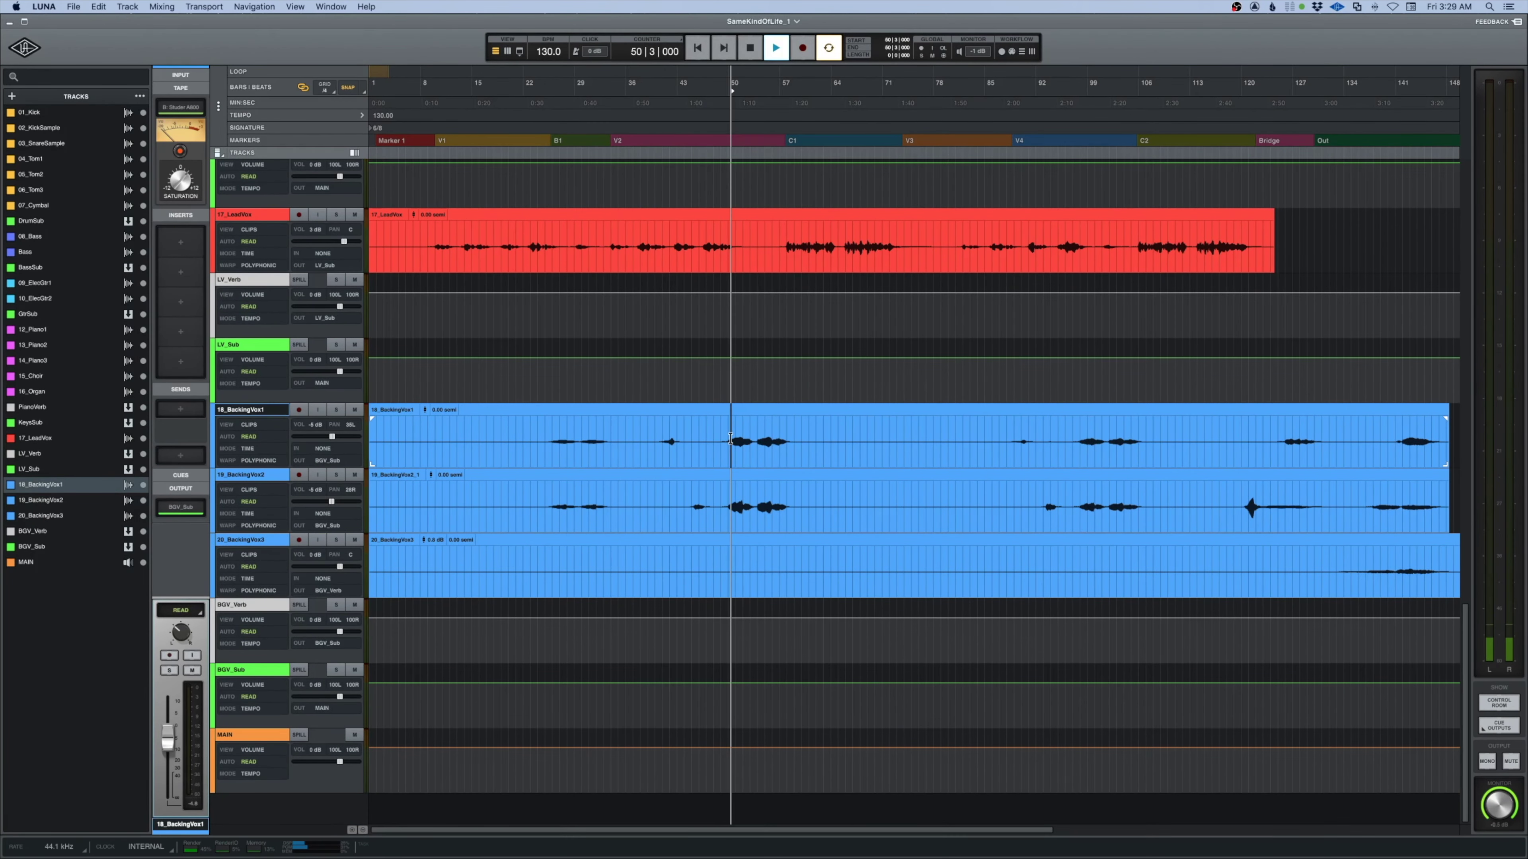
Listen to 18_BackingVox1 and 19_BackingVox2 soloed, return to the mixer, and leave only 18_BackingVox1 soloed
left_click(336, 410)
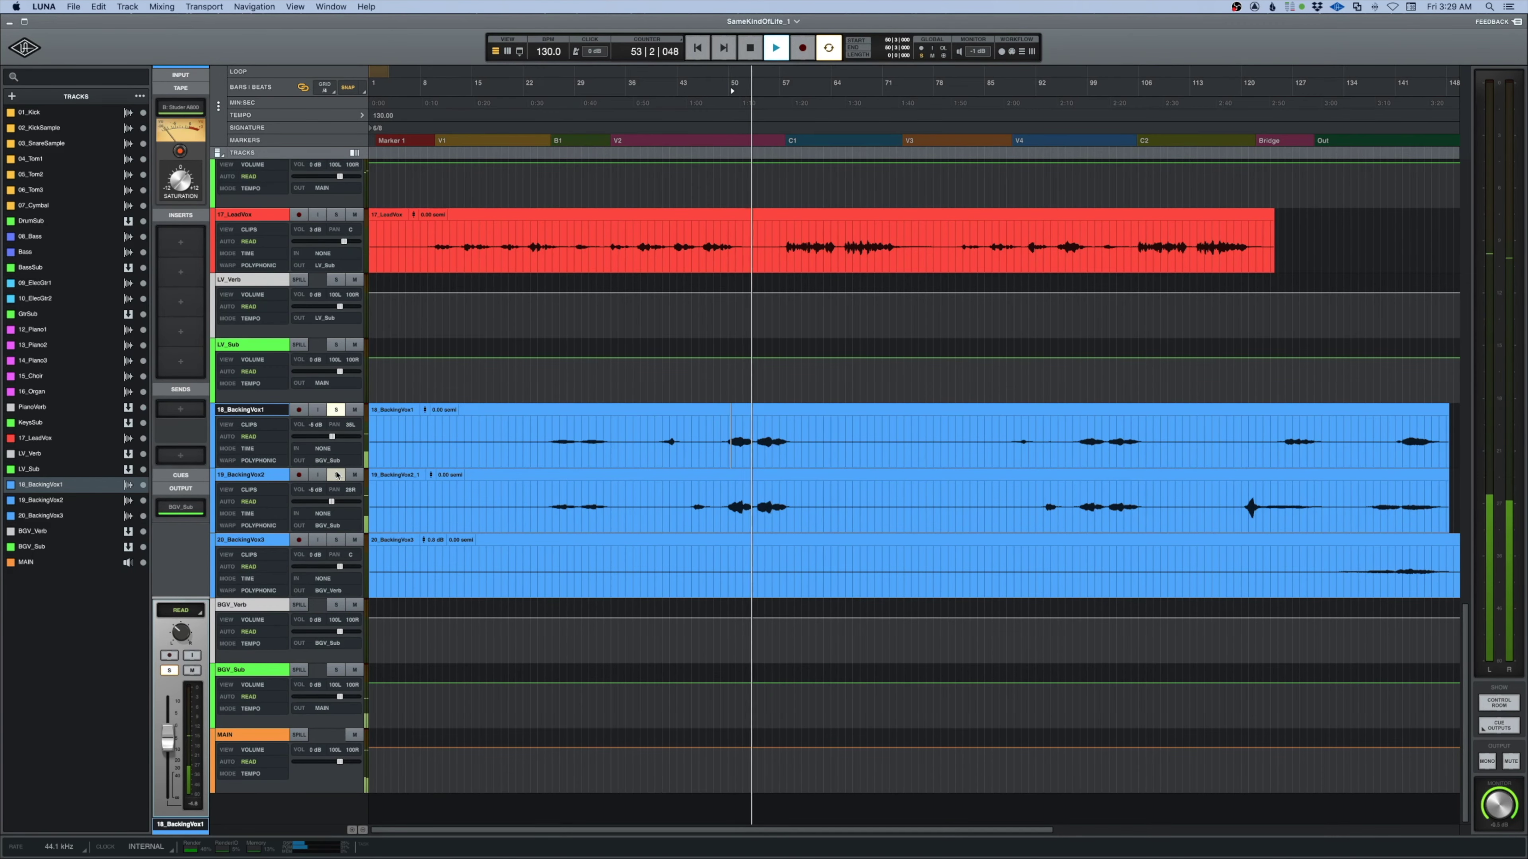
key("super+equal")
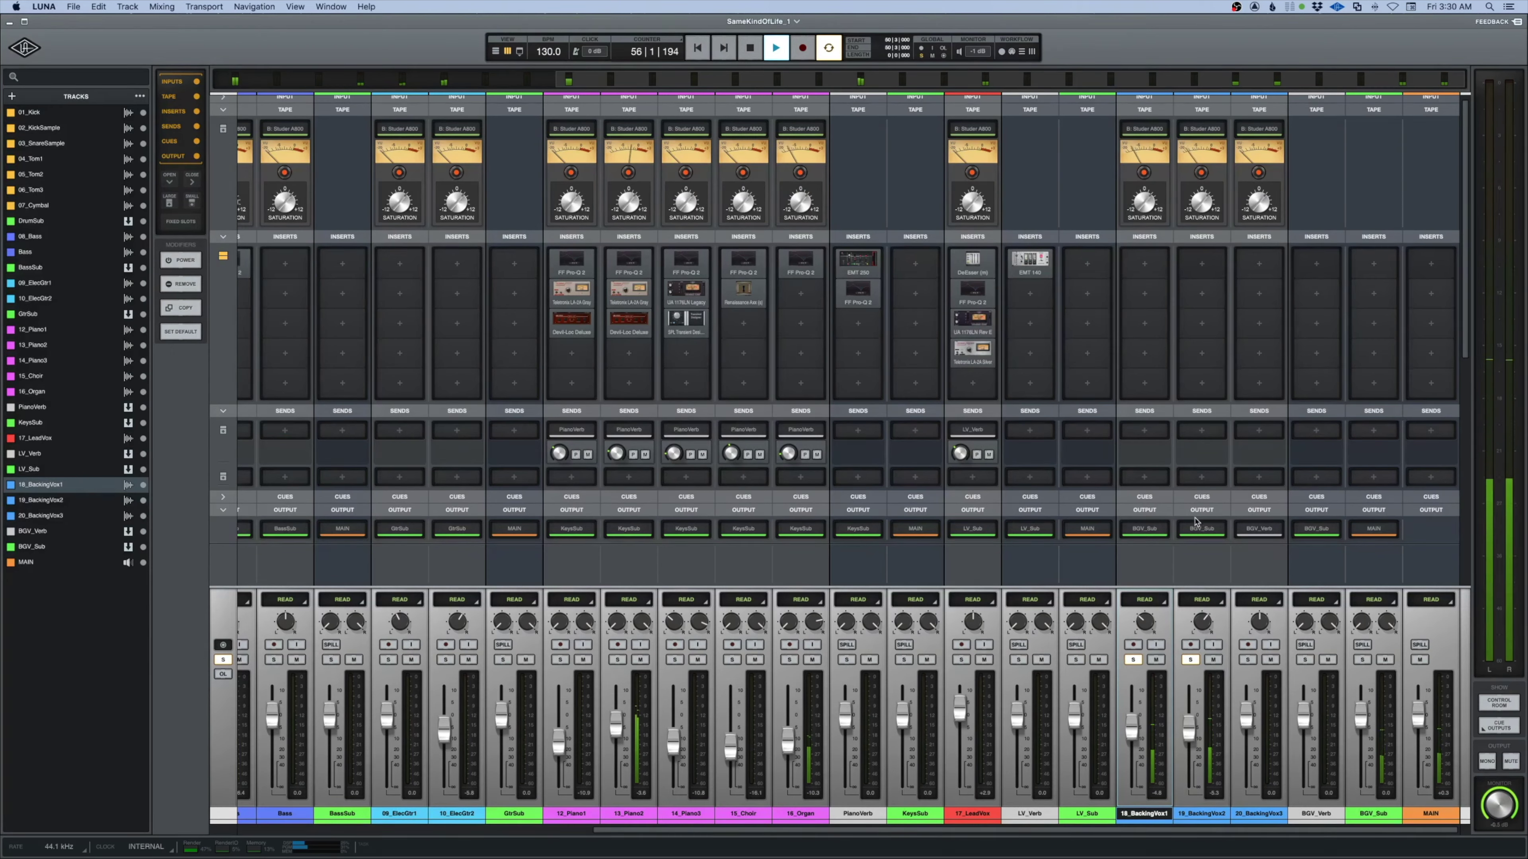
key("space")
left_click(1190, 659)
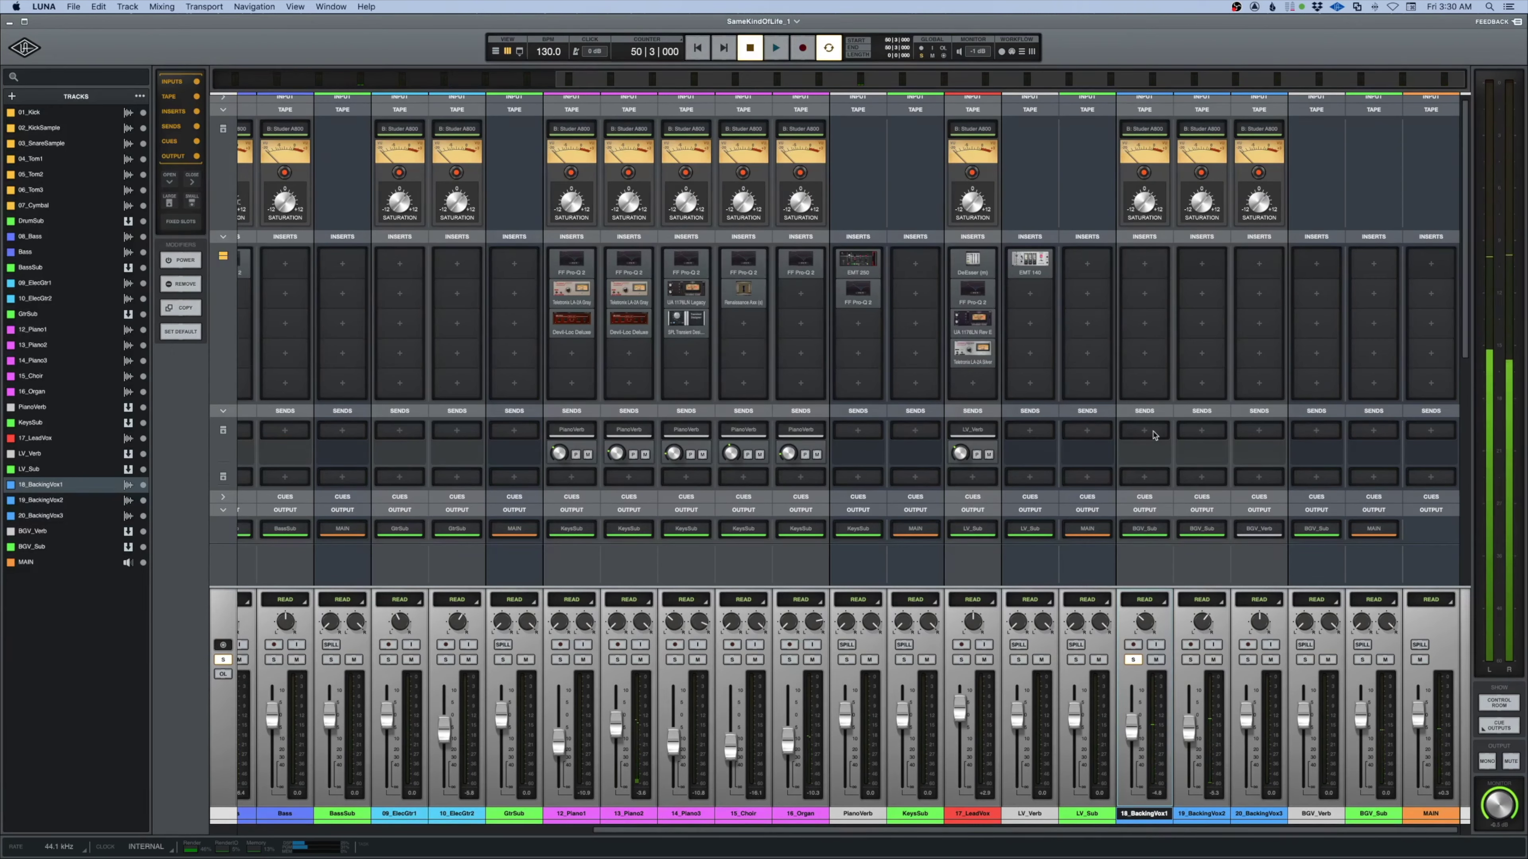
Insert FabFilter's FF Pro-Q 2 in the first insert slot of 18_BackingVox1 during playback
key("space")
left_click(1144, 263)
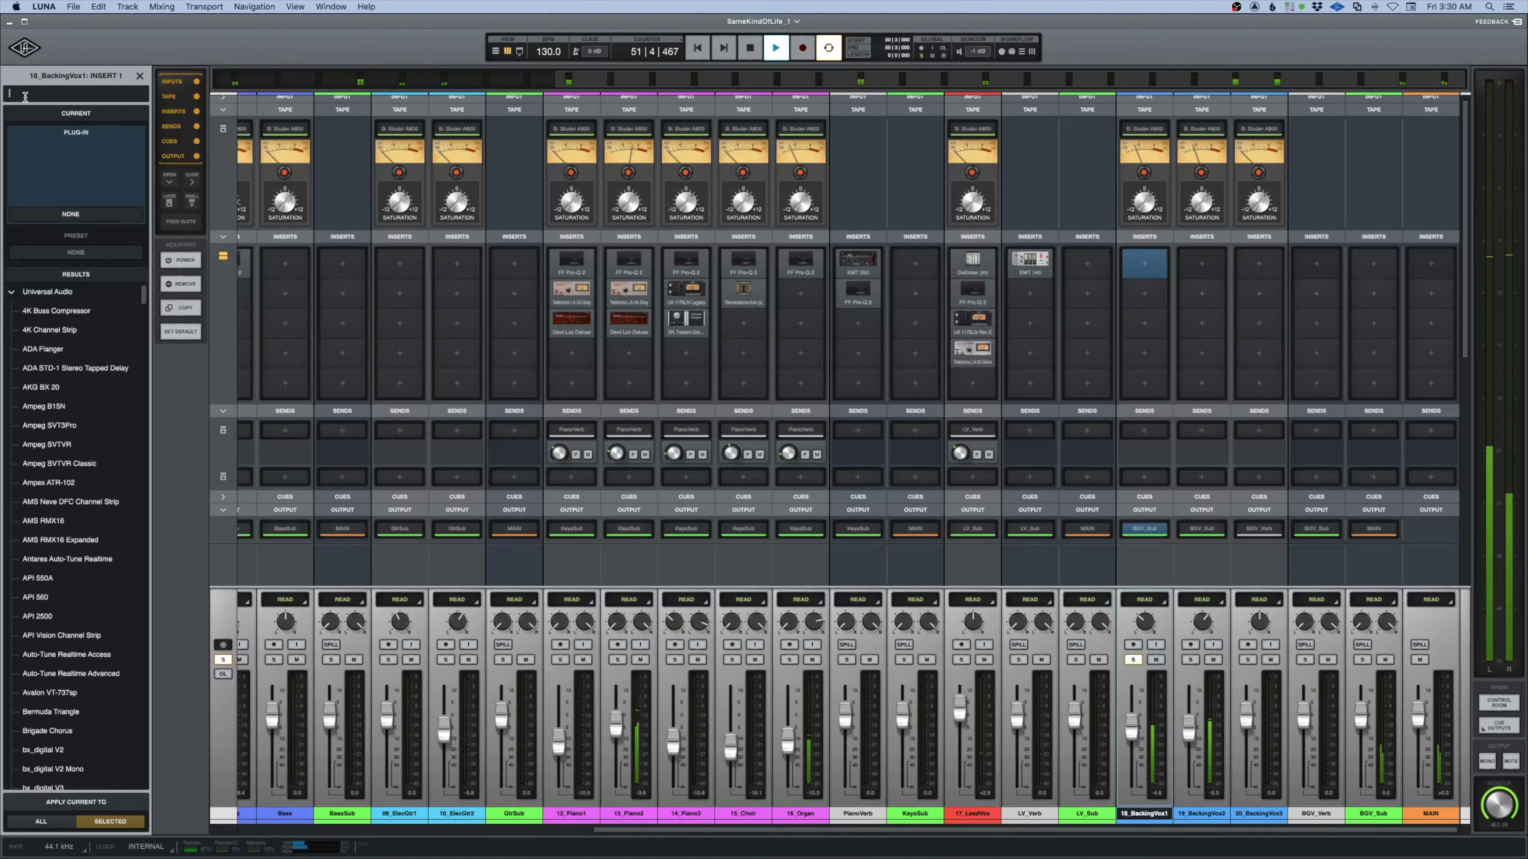
type("fab")
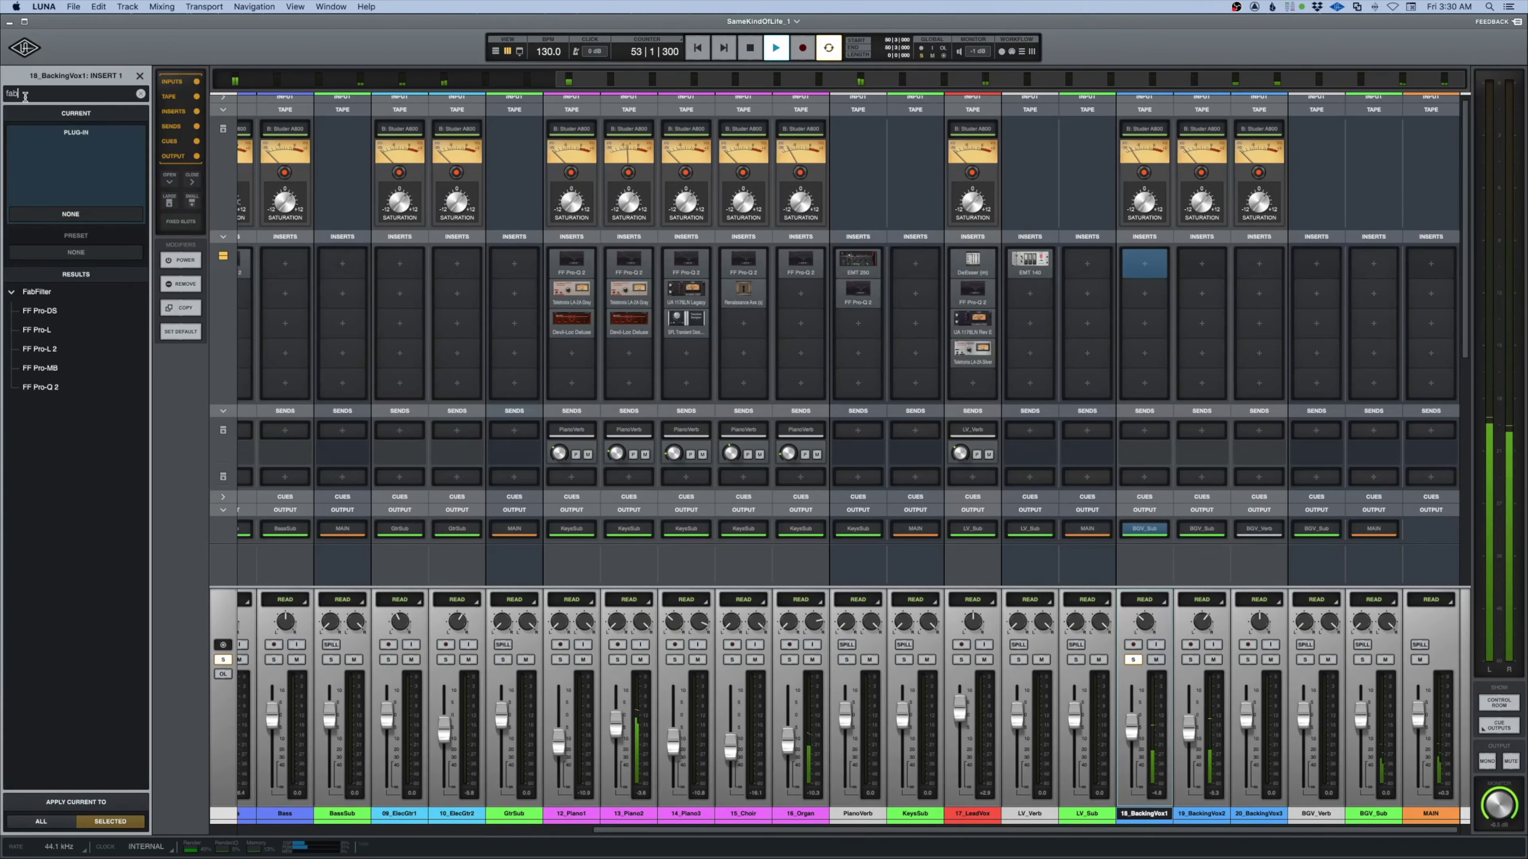
double_click(42, 387)
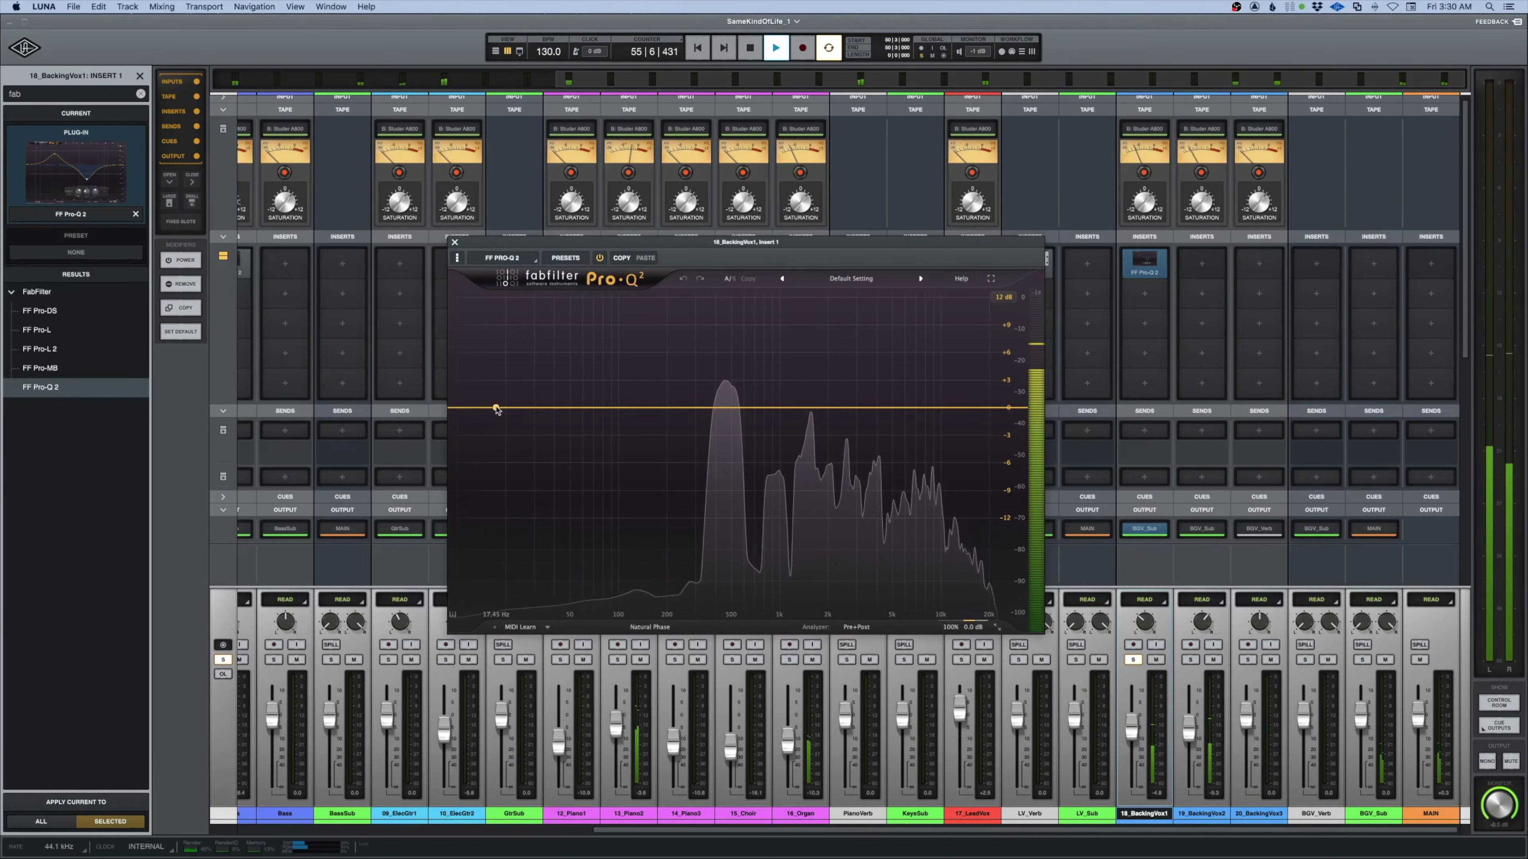
Add a low cut at about 213 Hz to the 18_BackingVox1 EQ while auditioning the track
left_click_drag(504, 405, 667, 406)
key("space")
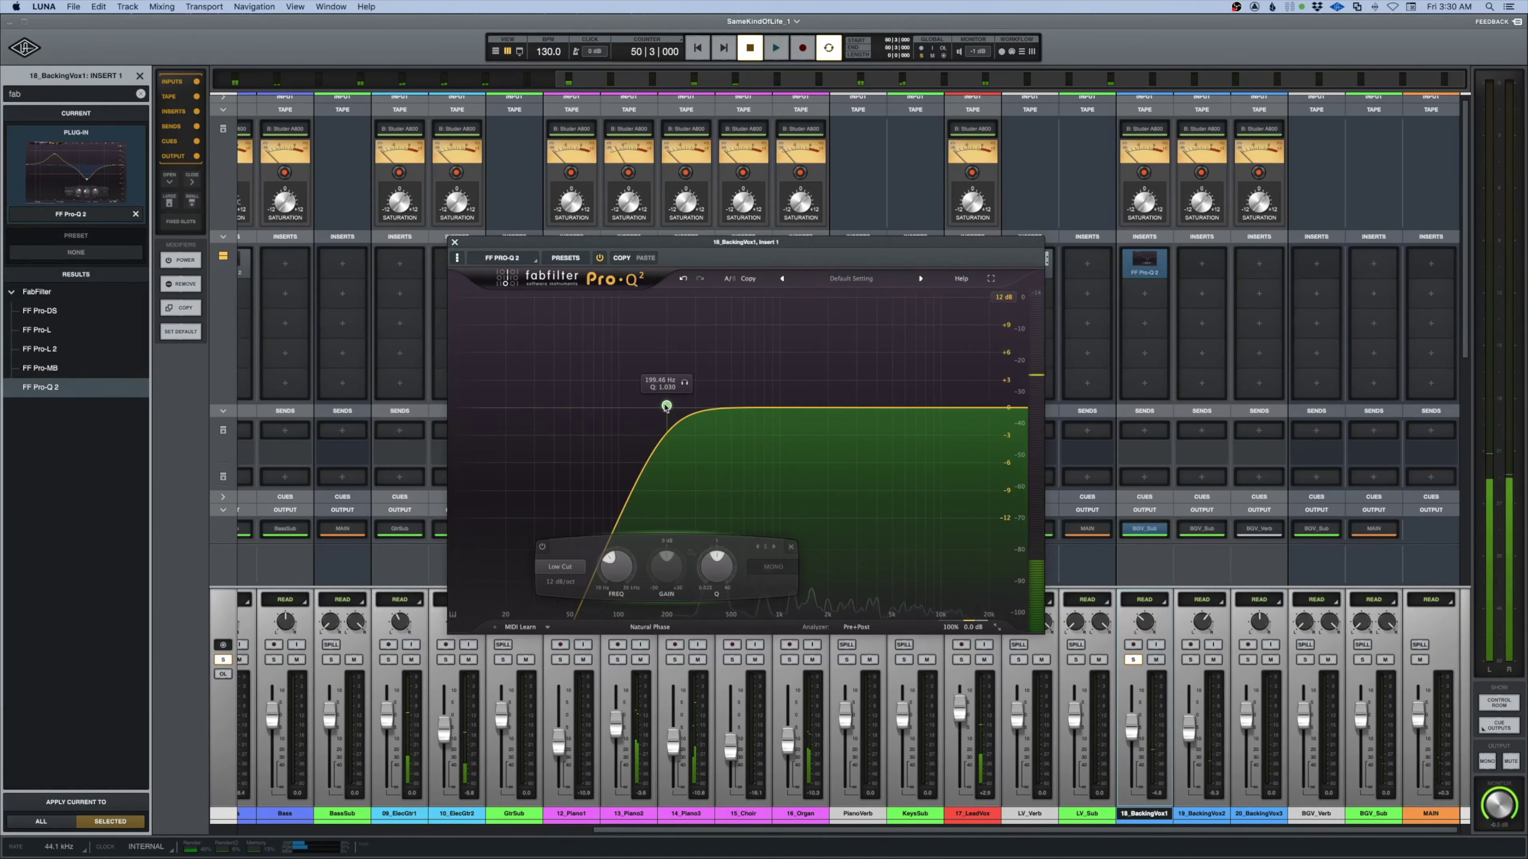
key("space")
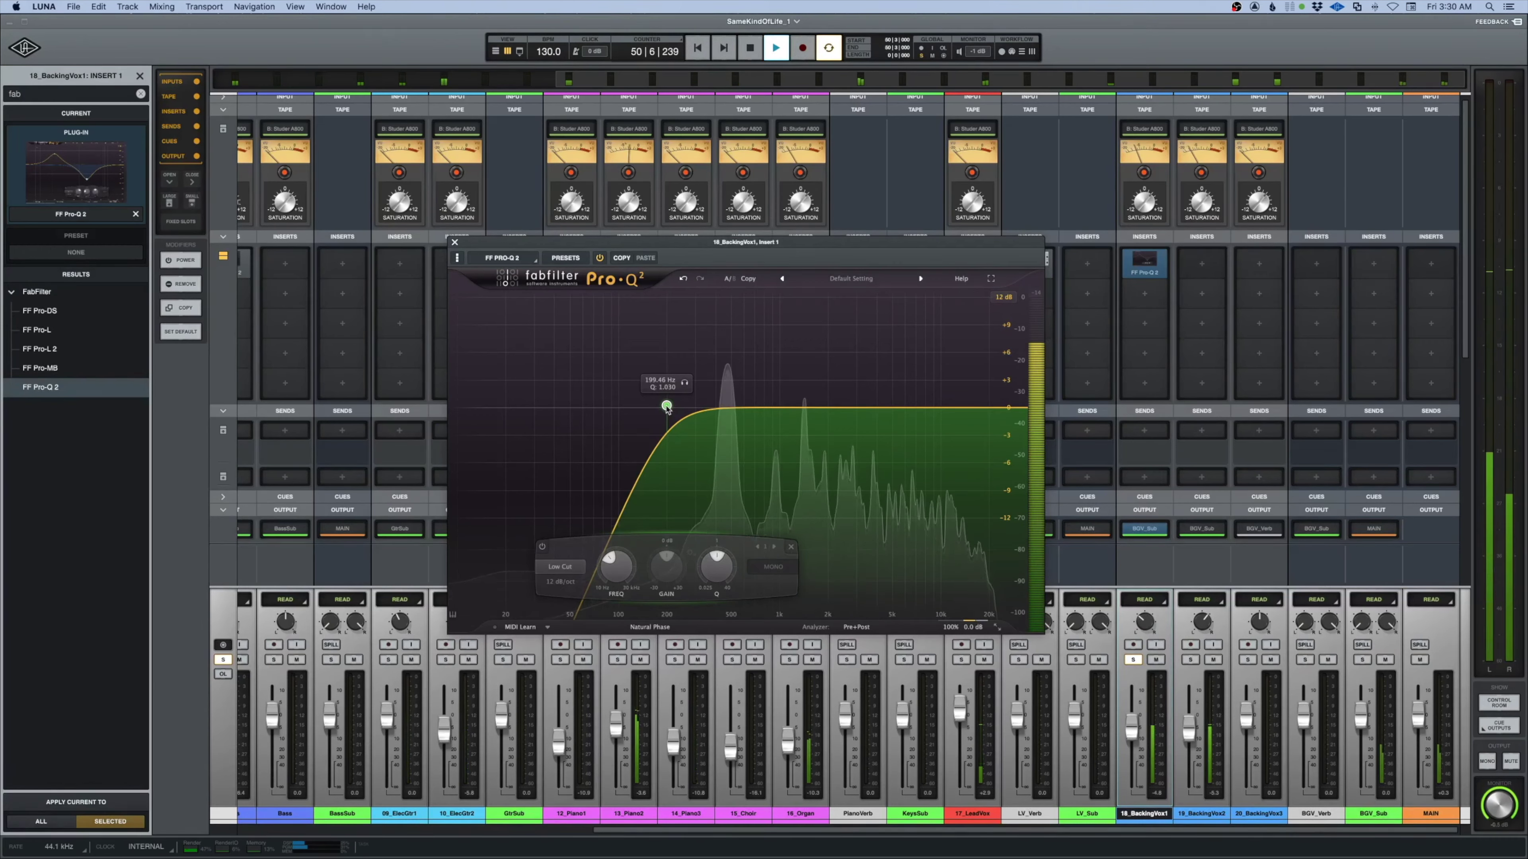
left_click_drag(667, 405, 672, 406)
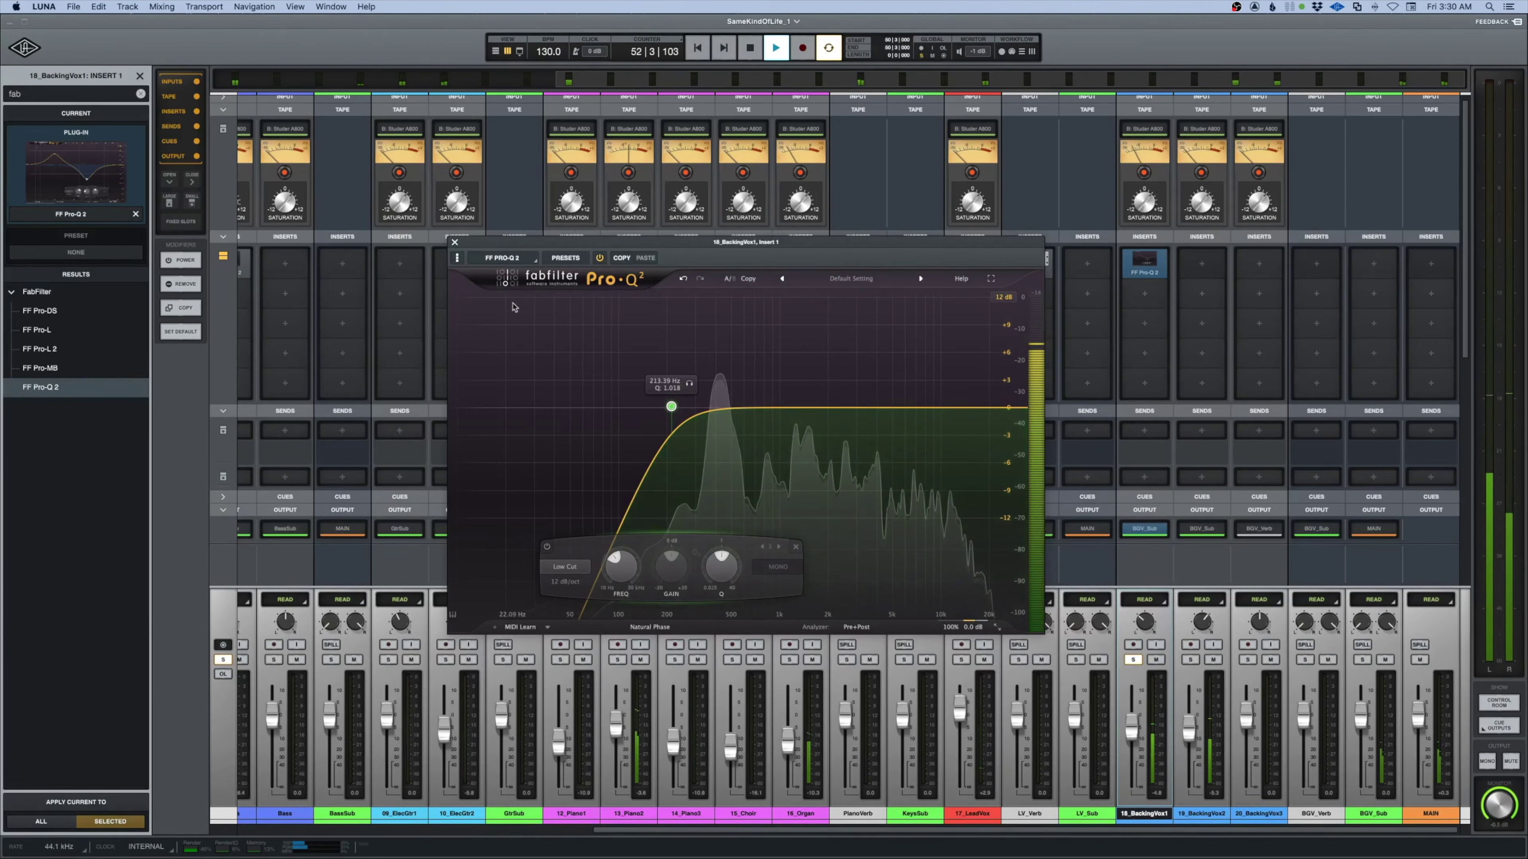
key("space")
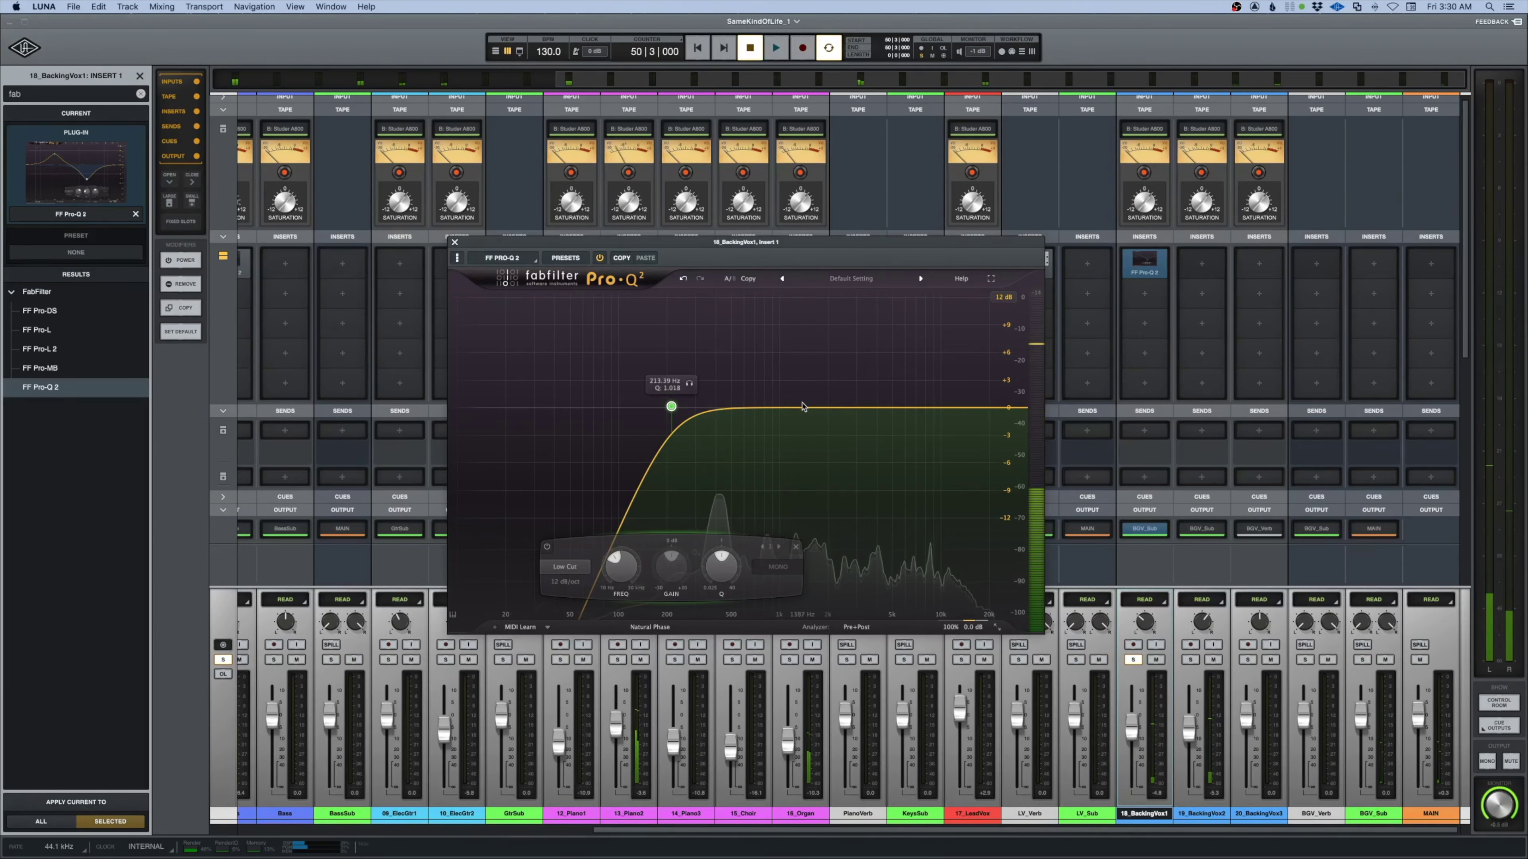
Add a bell cut of about 1.9 dB near 1445 Hz to the 18_BackingVox1 EQ, and close its window
key("space")
left_click_drag(802, 408, 796, 426)
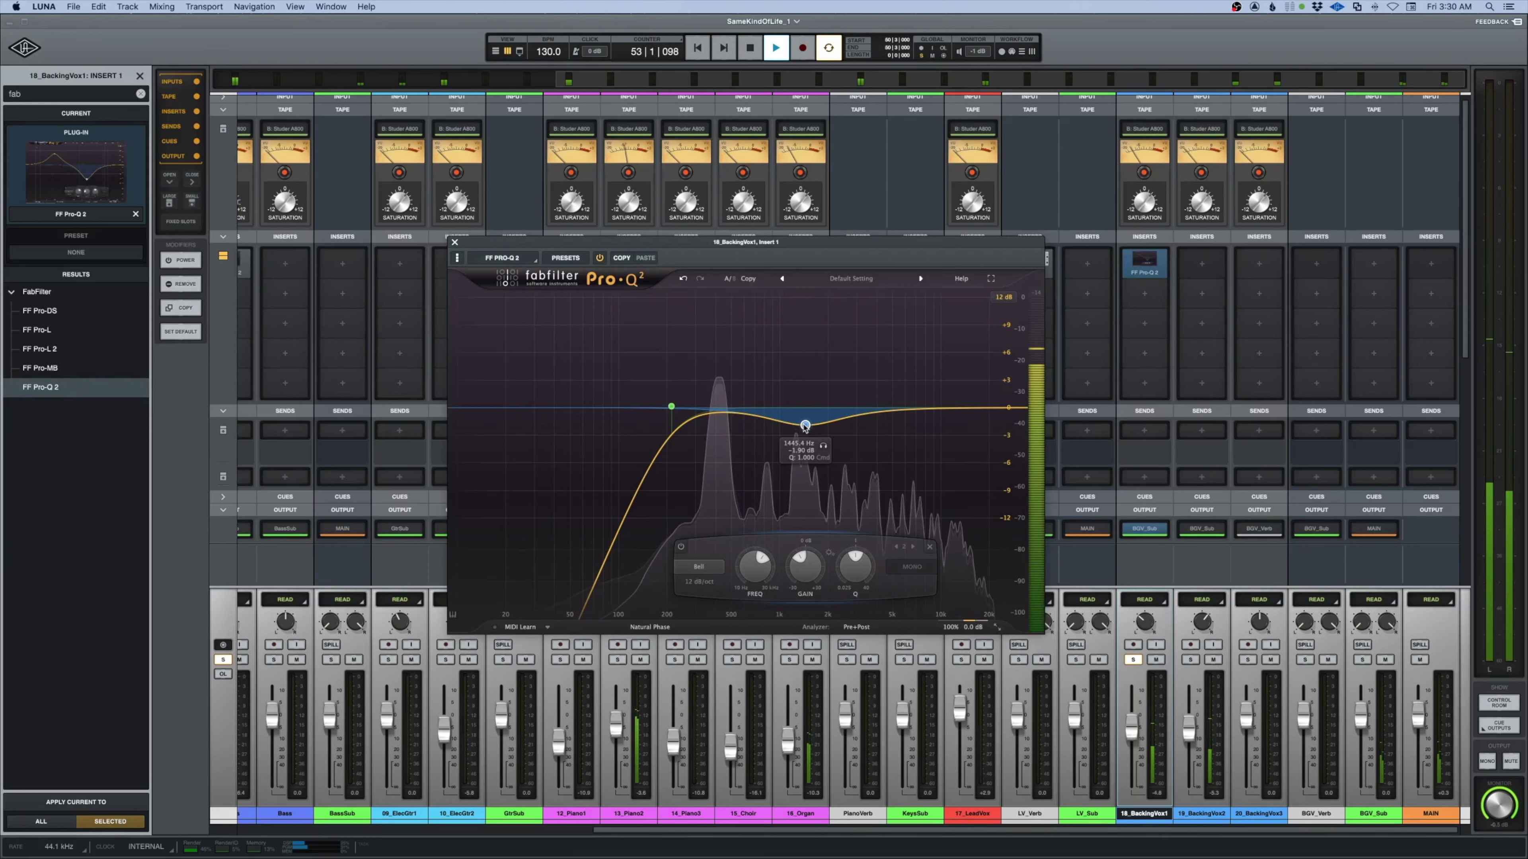
left_click(454, 243)
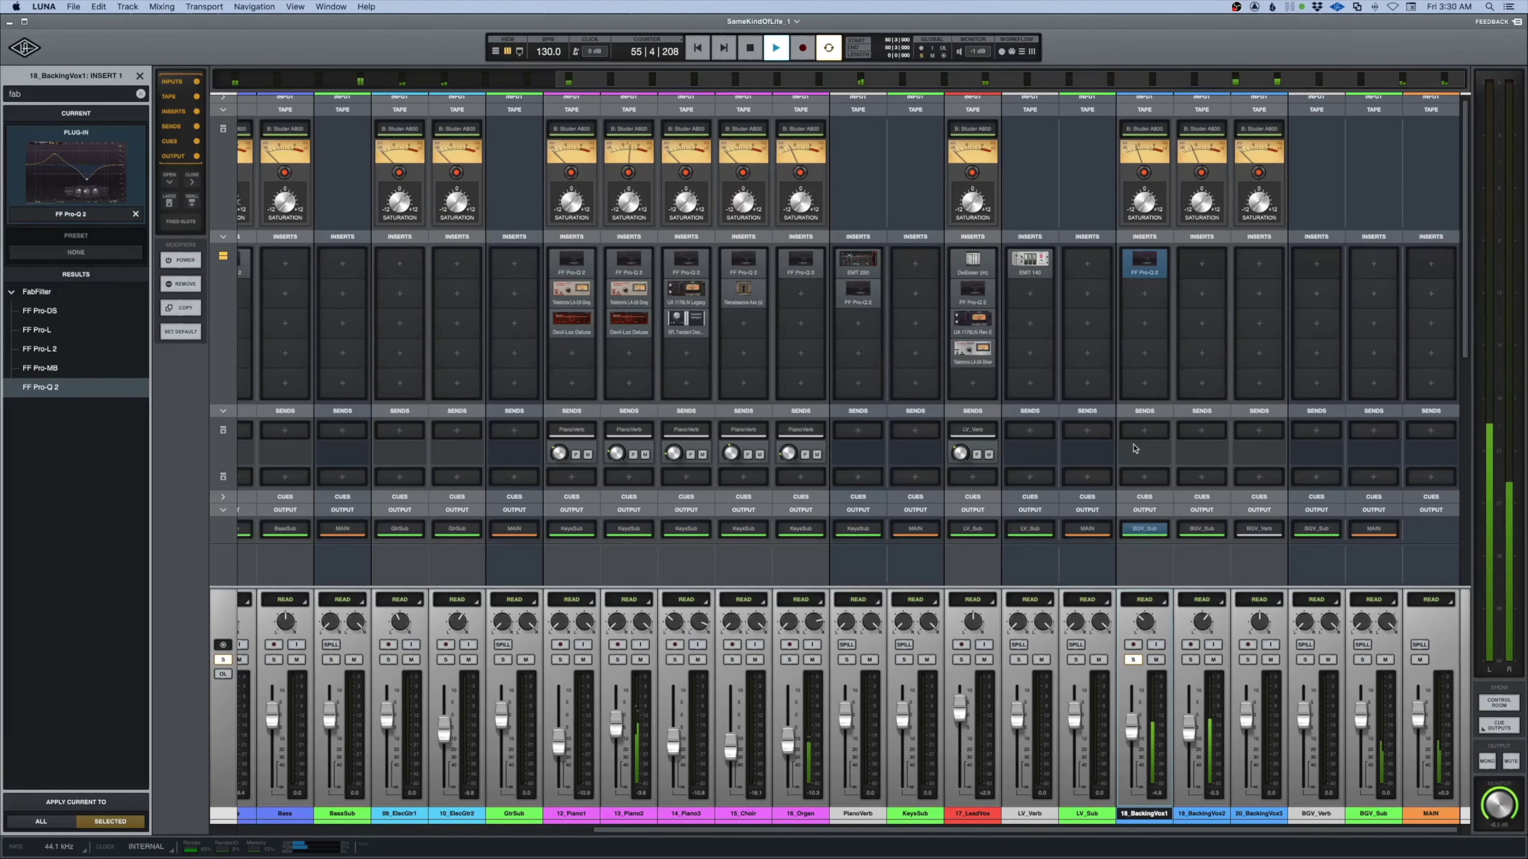
key("space")
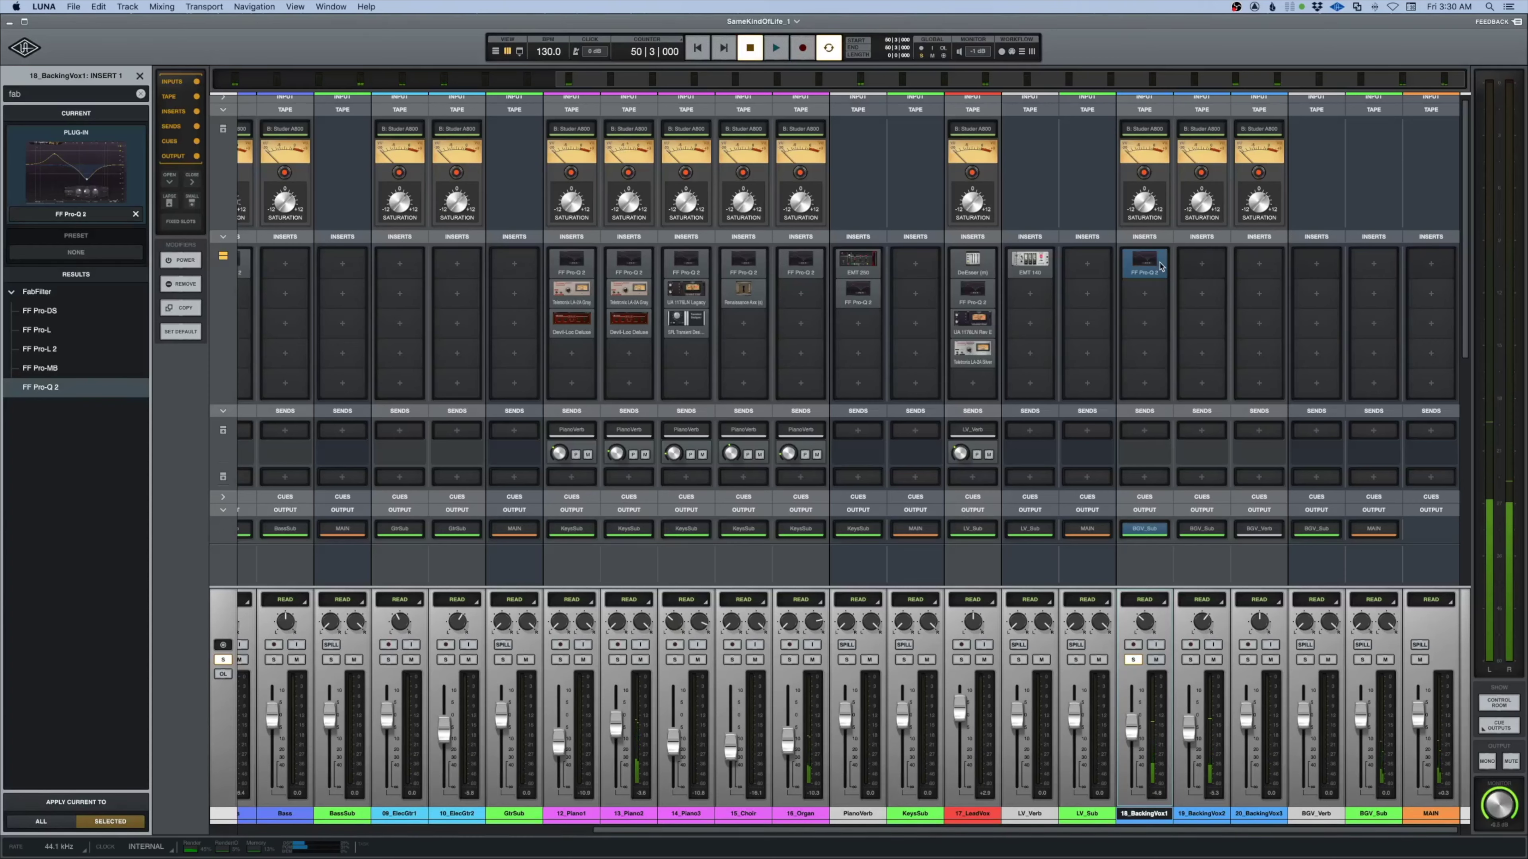
Insert FF Pro-Q 2 in the first insert slot of 19_BackingVox2 and add a low cut at about 111 Hz during playback
left_click(1201, 265)
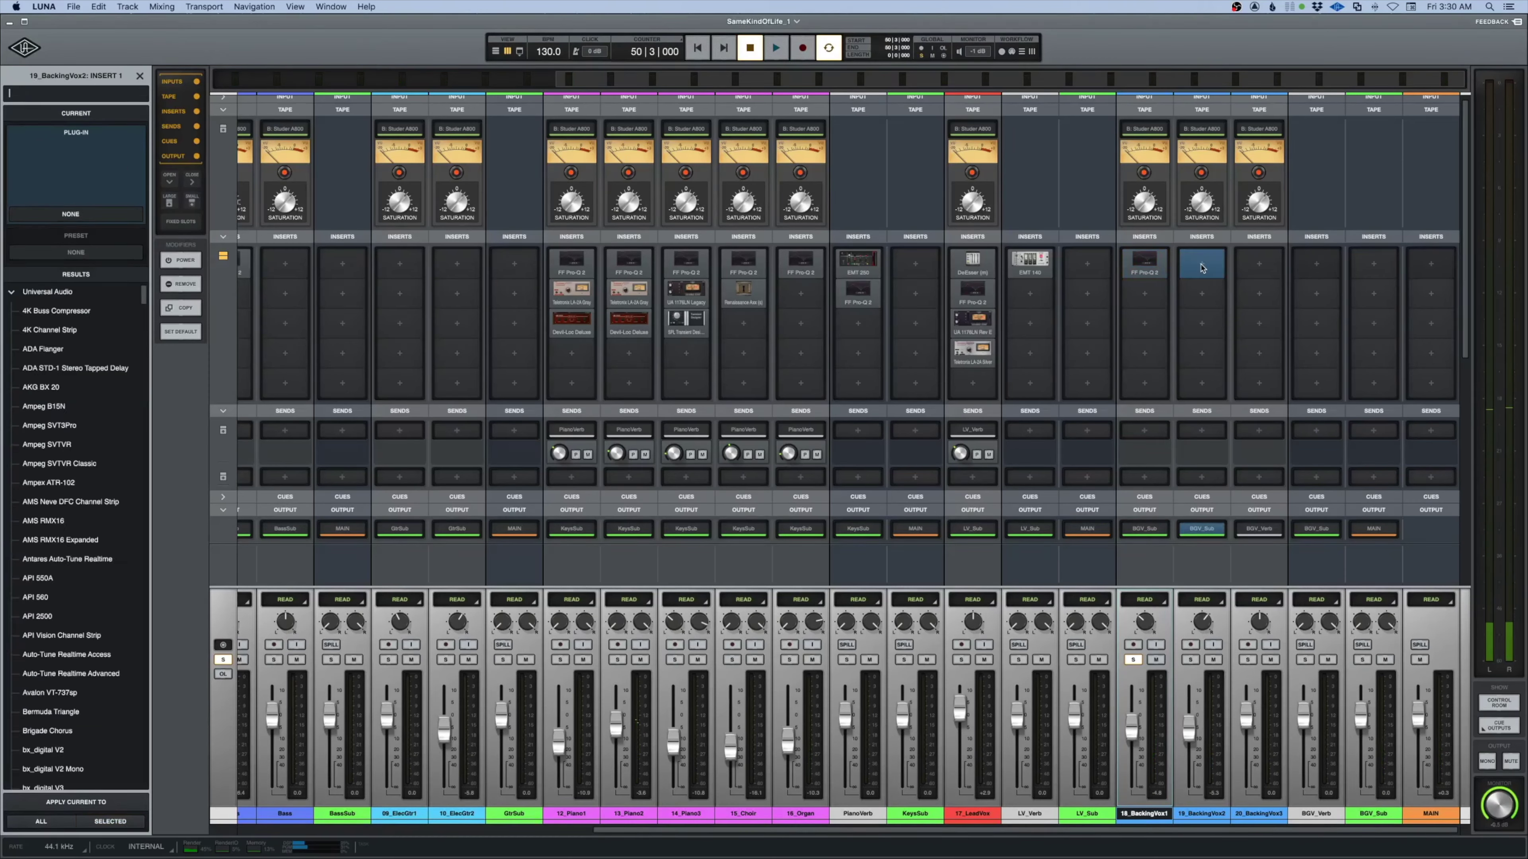
type("fab")
double_click(41, 387)
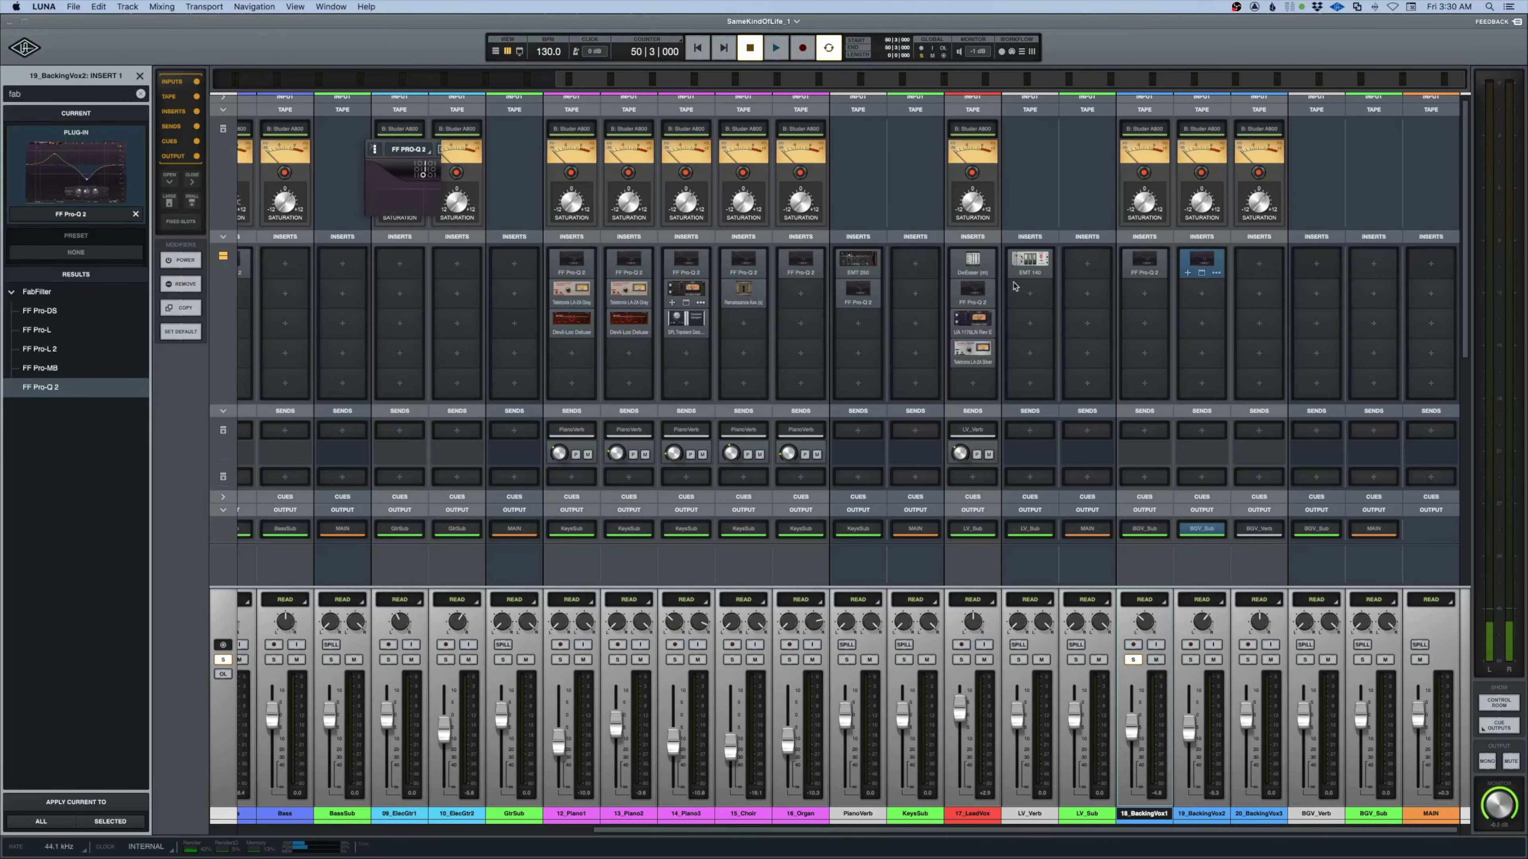
key("space")
left_click_drag(402, 308, 543, 309)
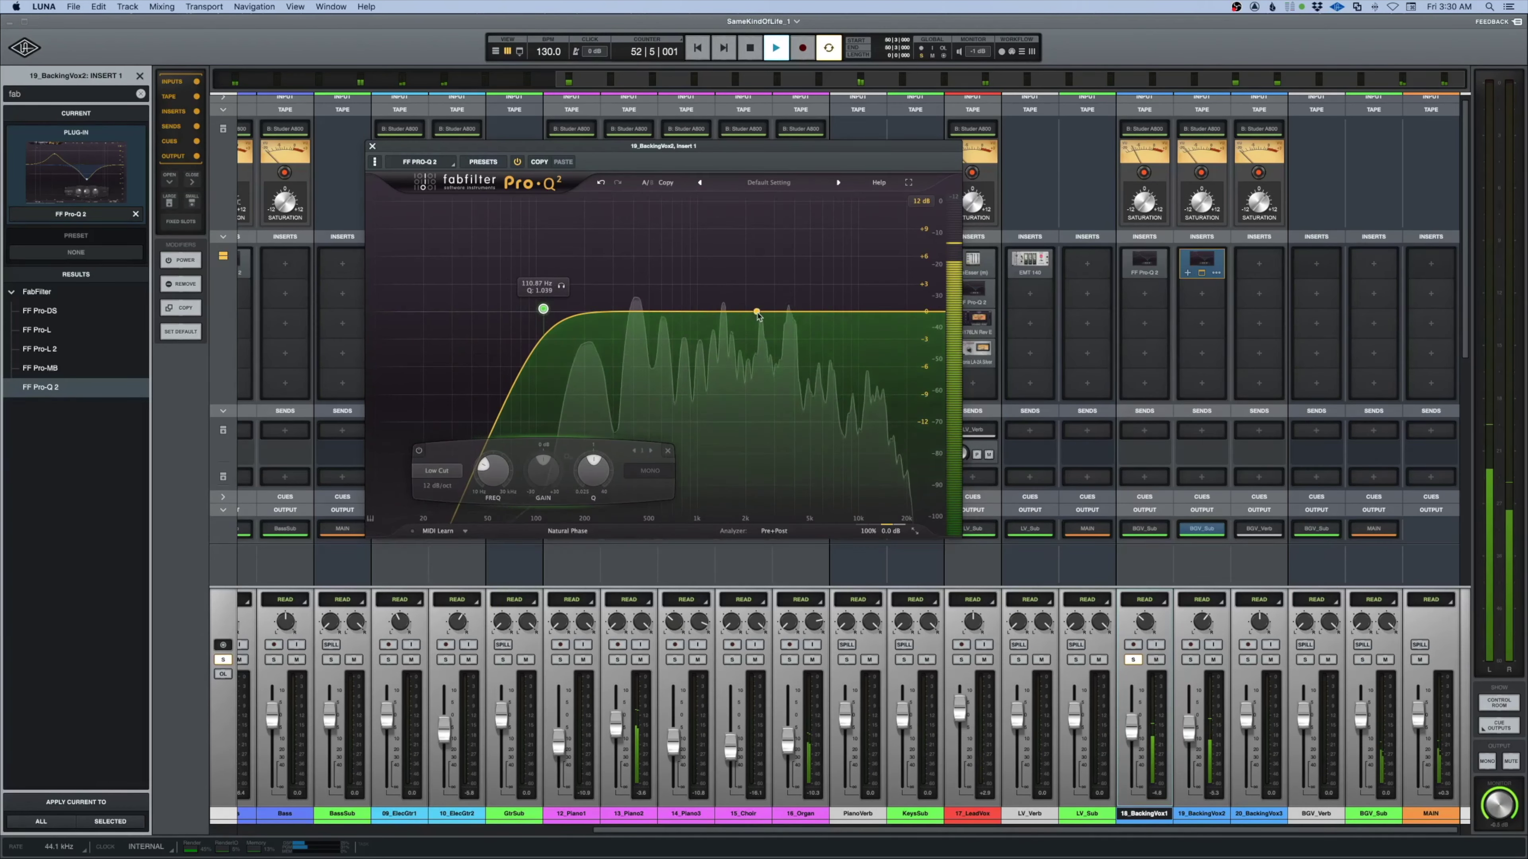
Try a bell cut of about 2.4 dB near 2742 Hz, solo only 19_BackingVox2 to audition it, and remove that band
left_click_drag(754, 312, 767, 333)
key("space")
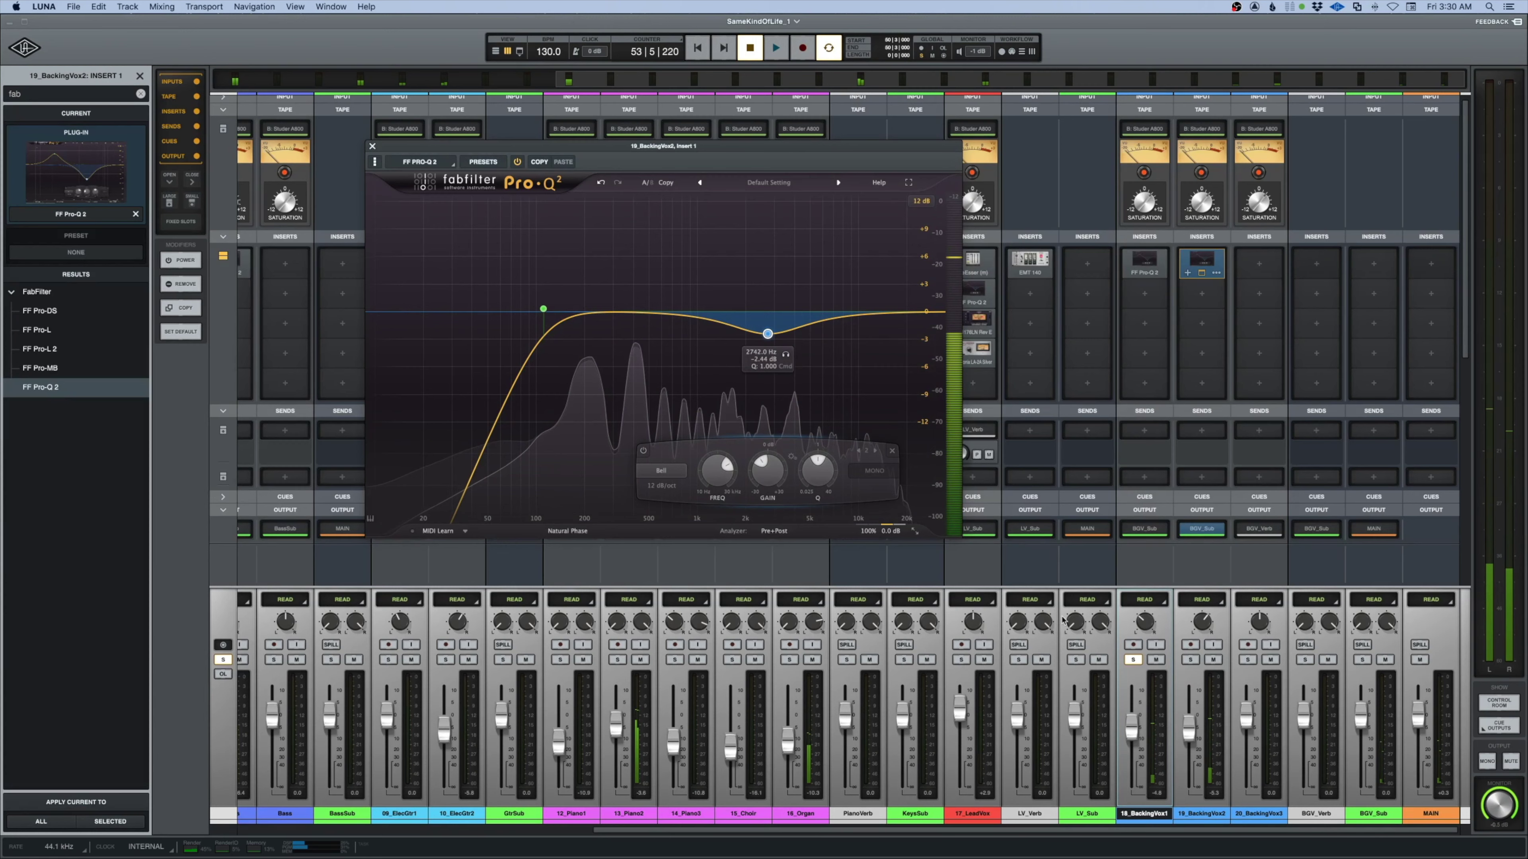
left_click(1138, 660)
key("space")
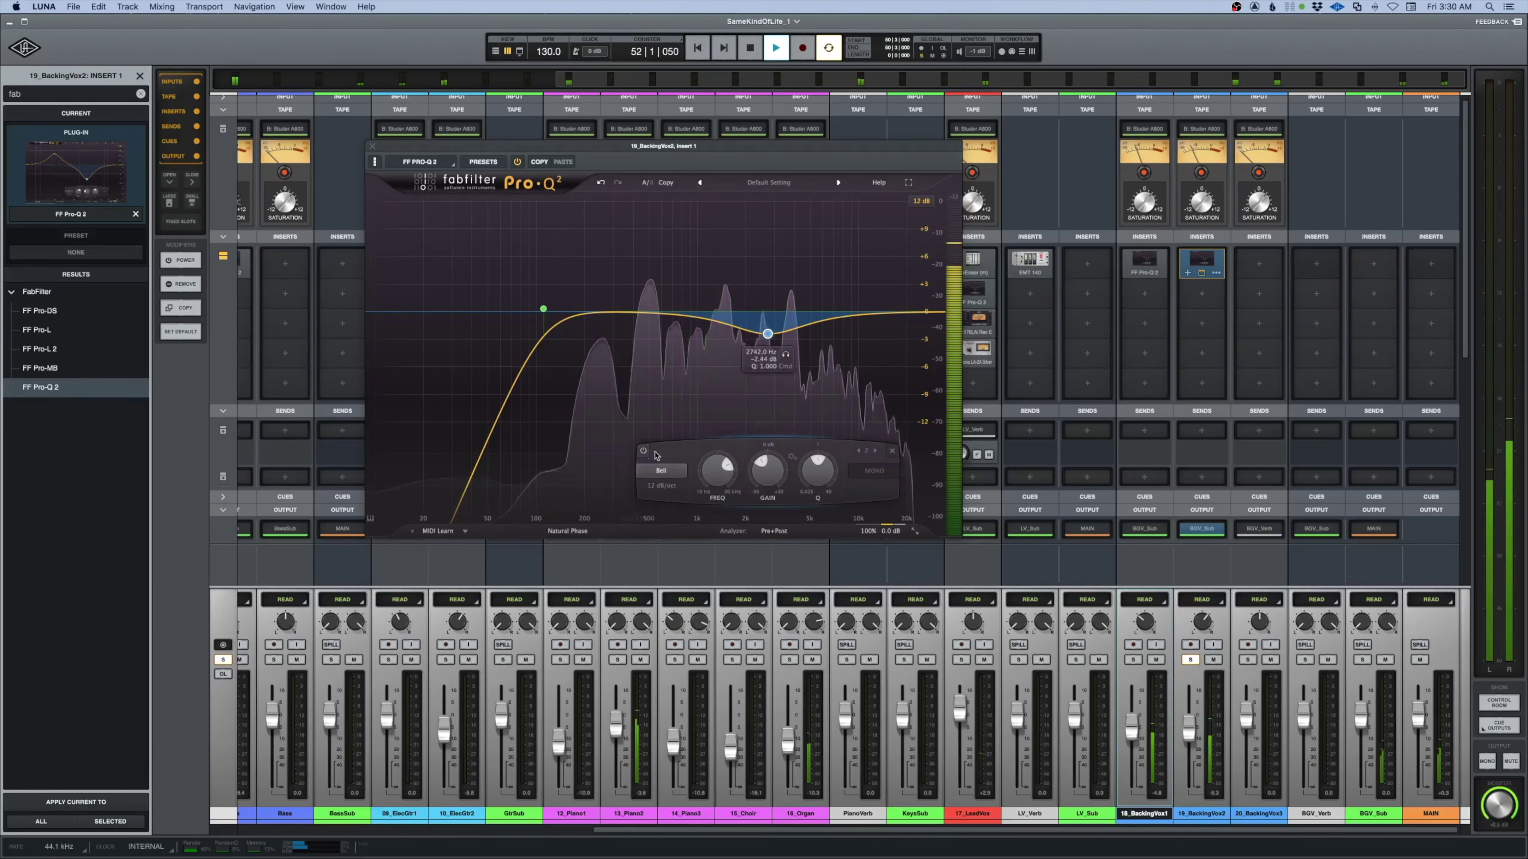
left_click(892, 451)
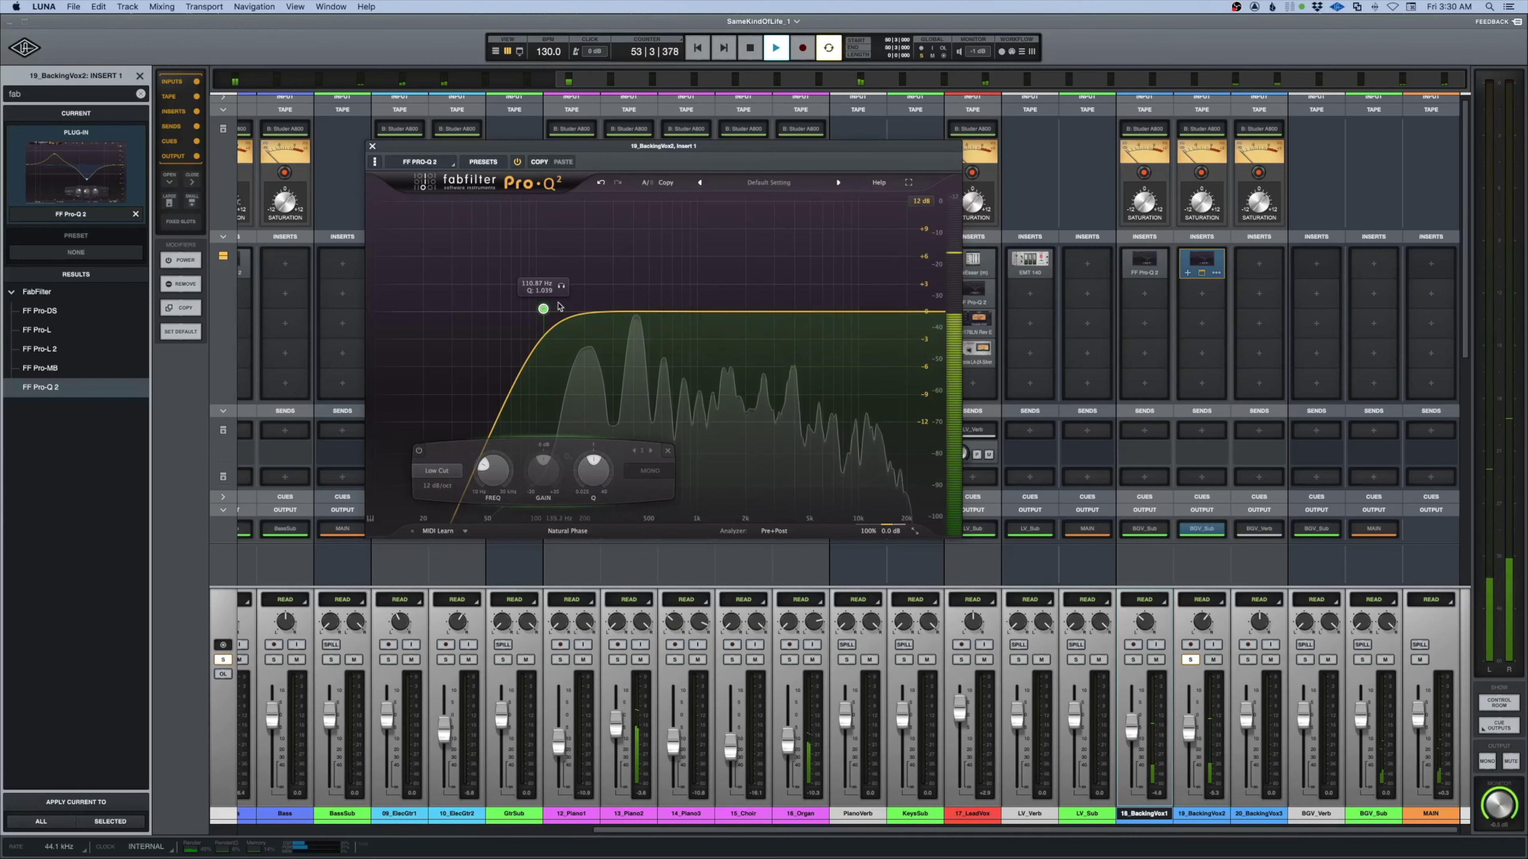
Raise the low cut frequency on the 19_BackingVox2 EQ and add a bell cut of about 4.2 dB near 451 Hz with Q about 1.6
left_click_drag(545, 310, 574, 309)
double_click(644, 336)
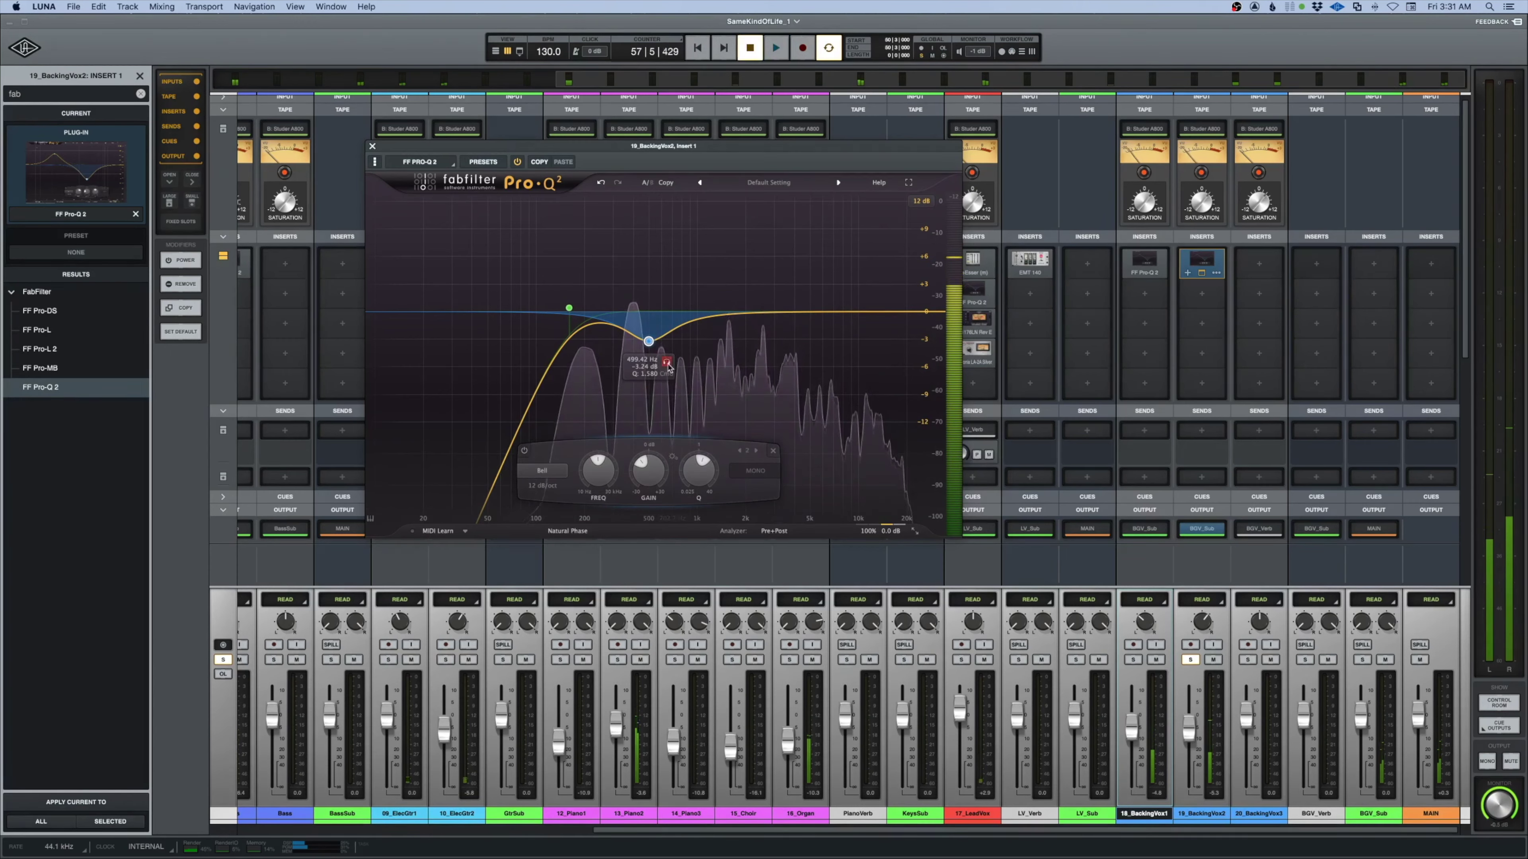
left_click_drag(666, 364, 643, 354)
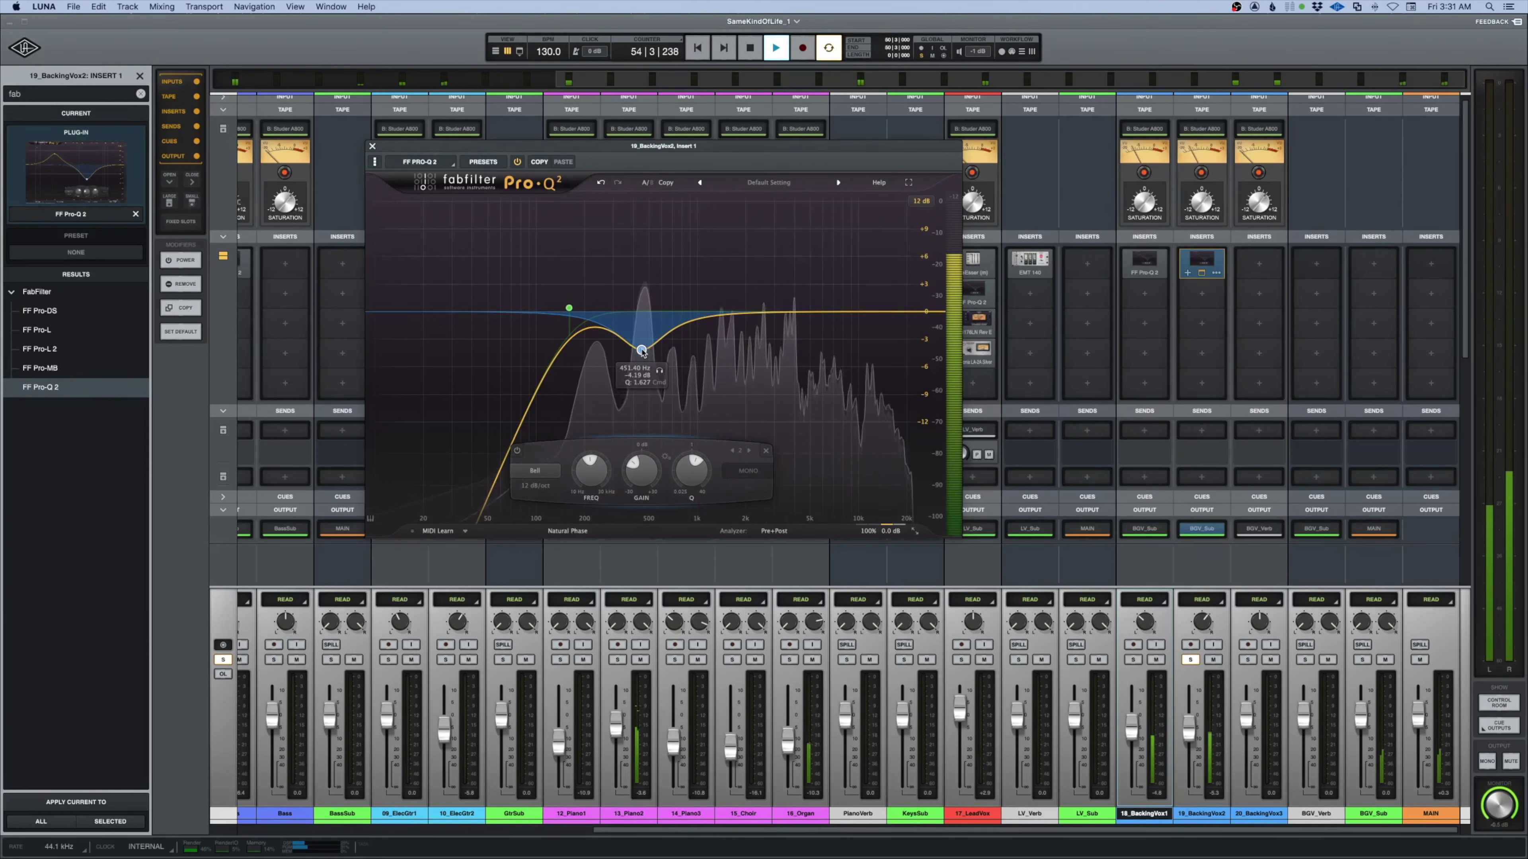
Solo 18_BackingVox1 alongside 19_BackingVox2, and insert the AKG BX 20 reverb in the first insert slot of BGV_Verb
left_click(1133, 658)
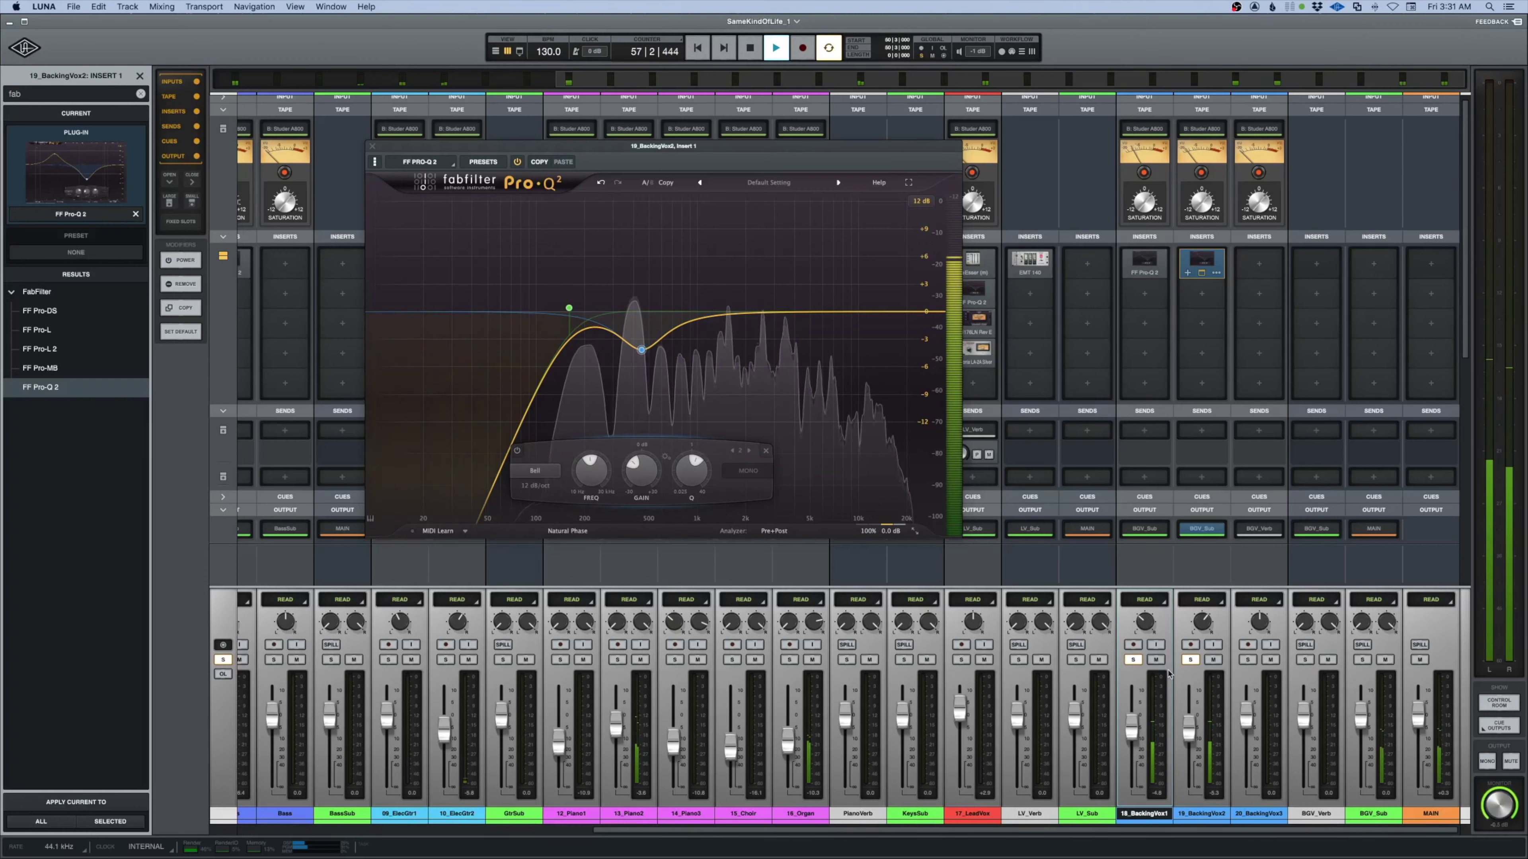
key("space")
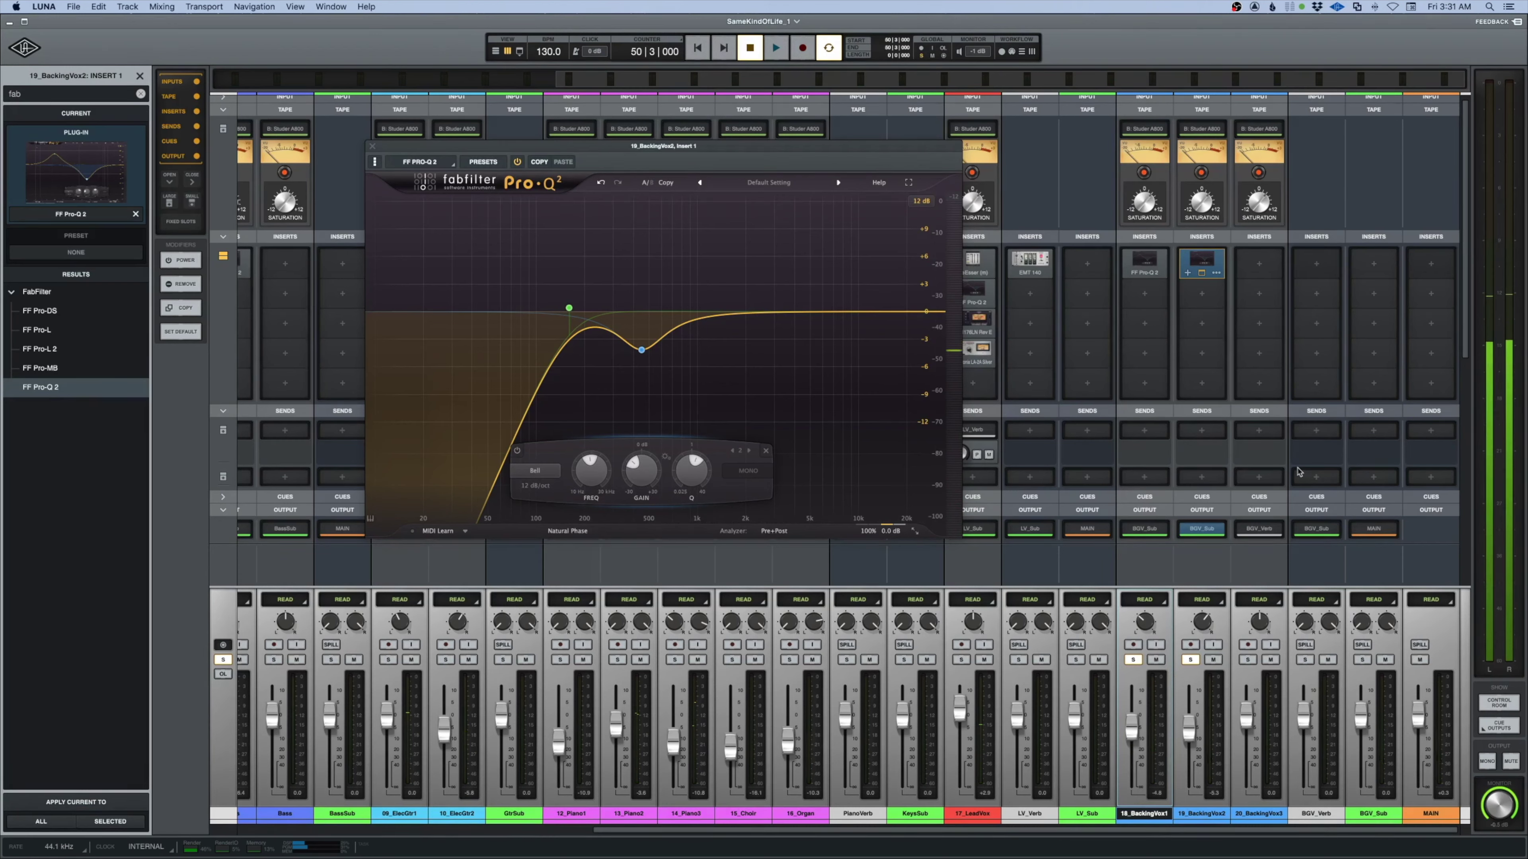
left_click(1316, 265)
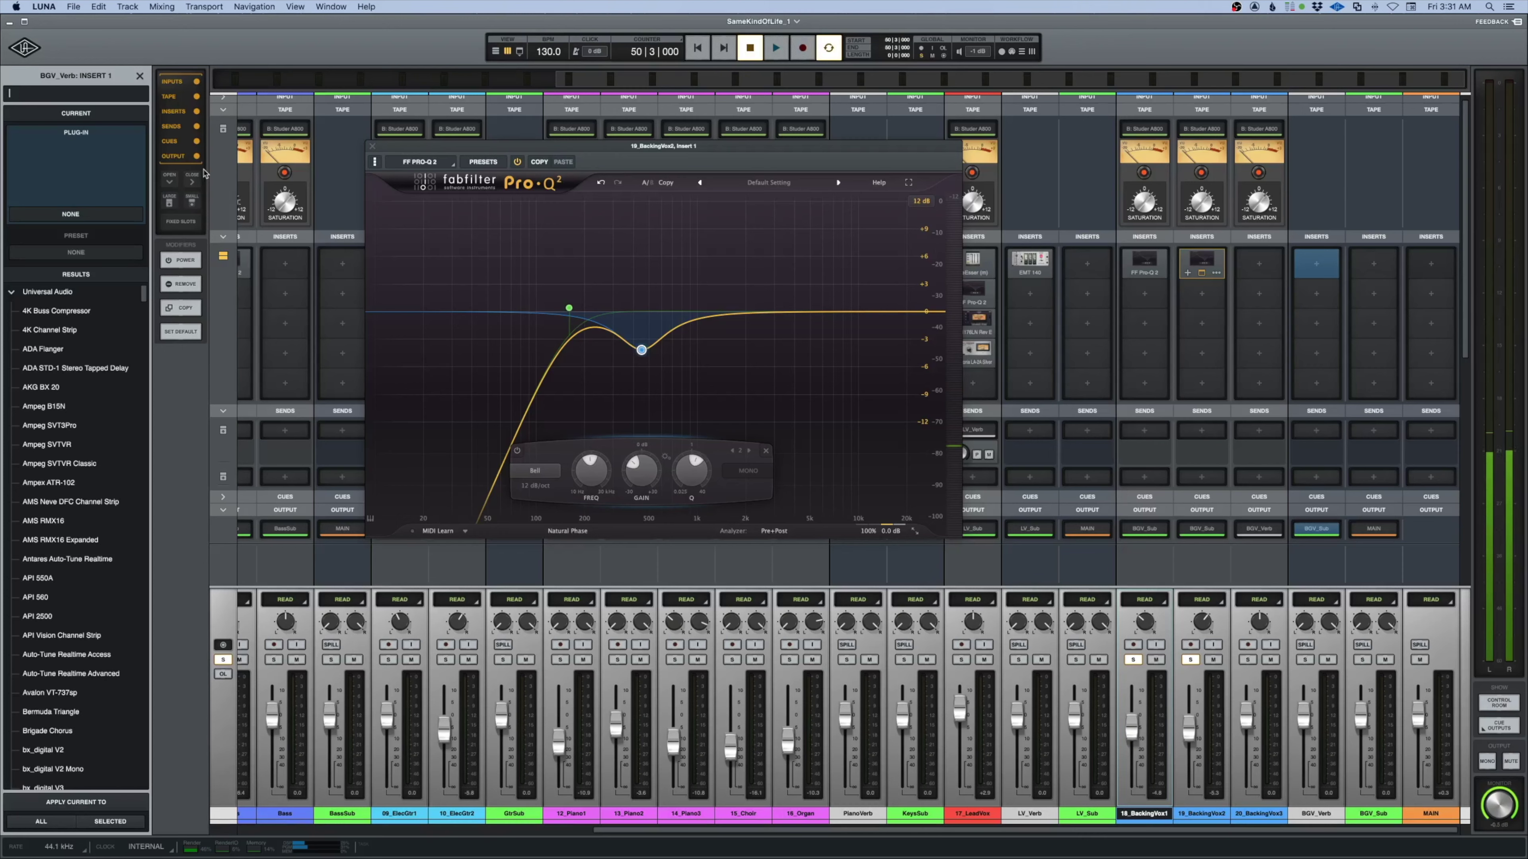
type("bx")
key("Return")
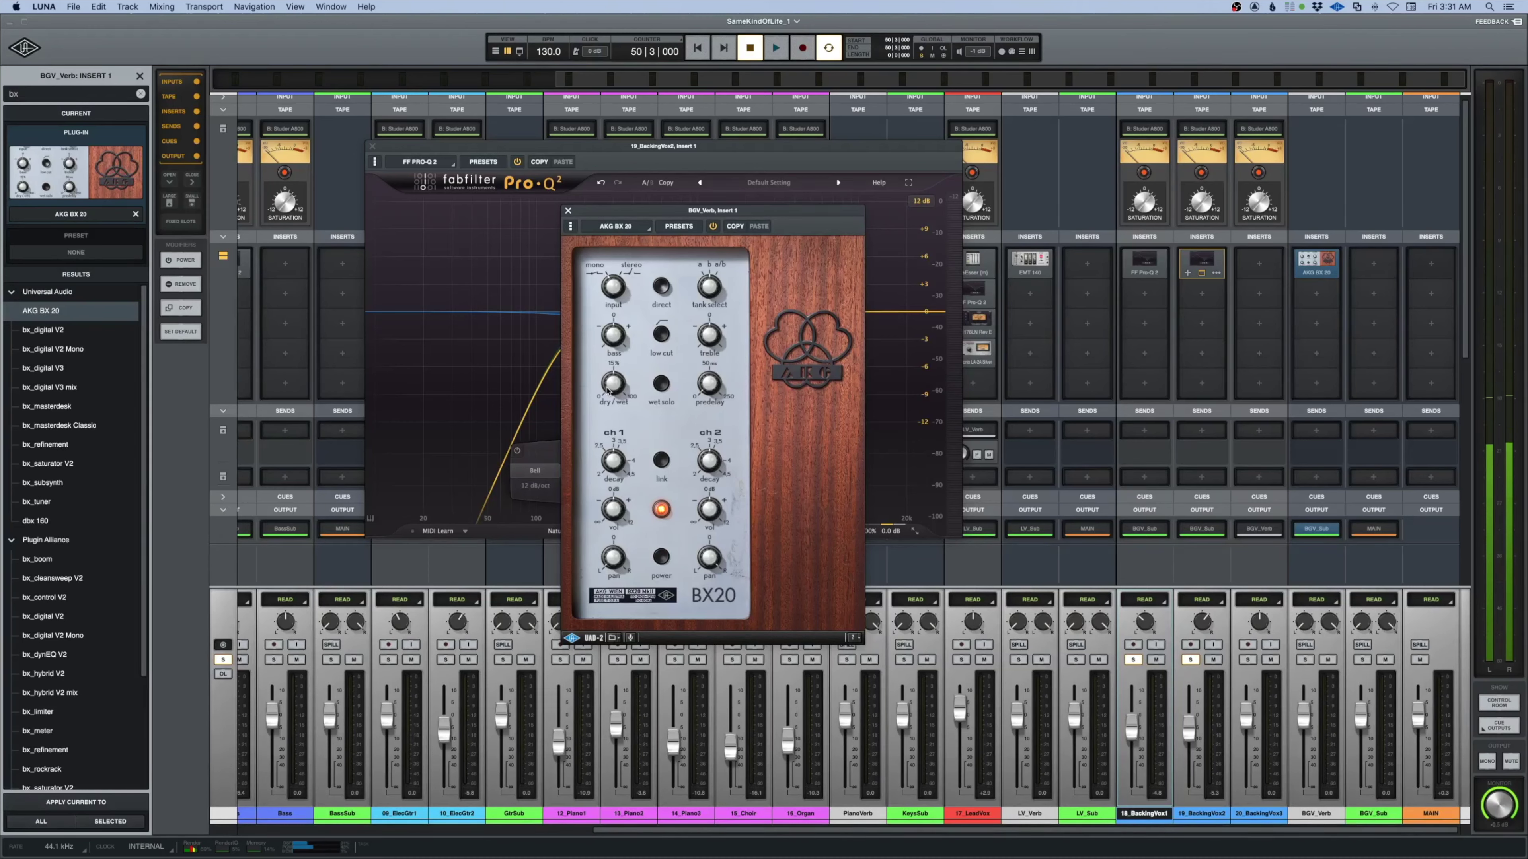
Route the first send of 18_BackingVox1 to BGV_Verb and raise its send level during playback
key("space")
left_click(1144, 430)
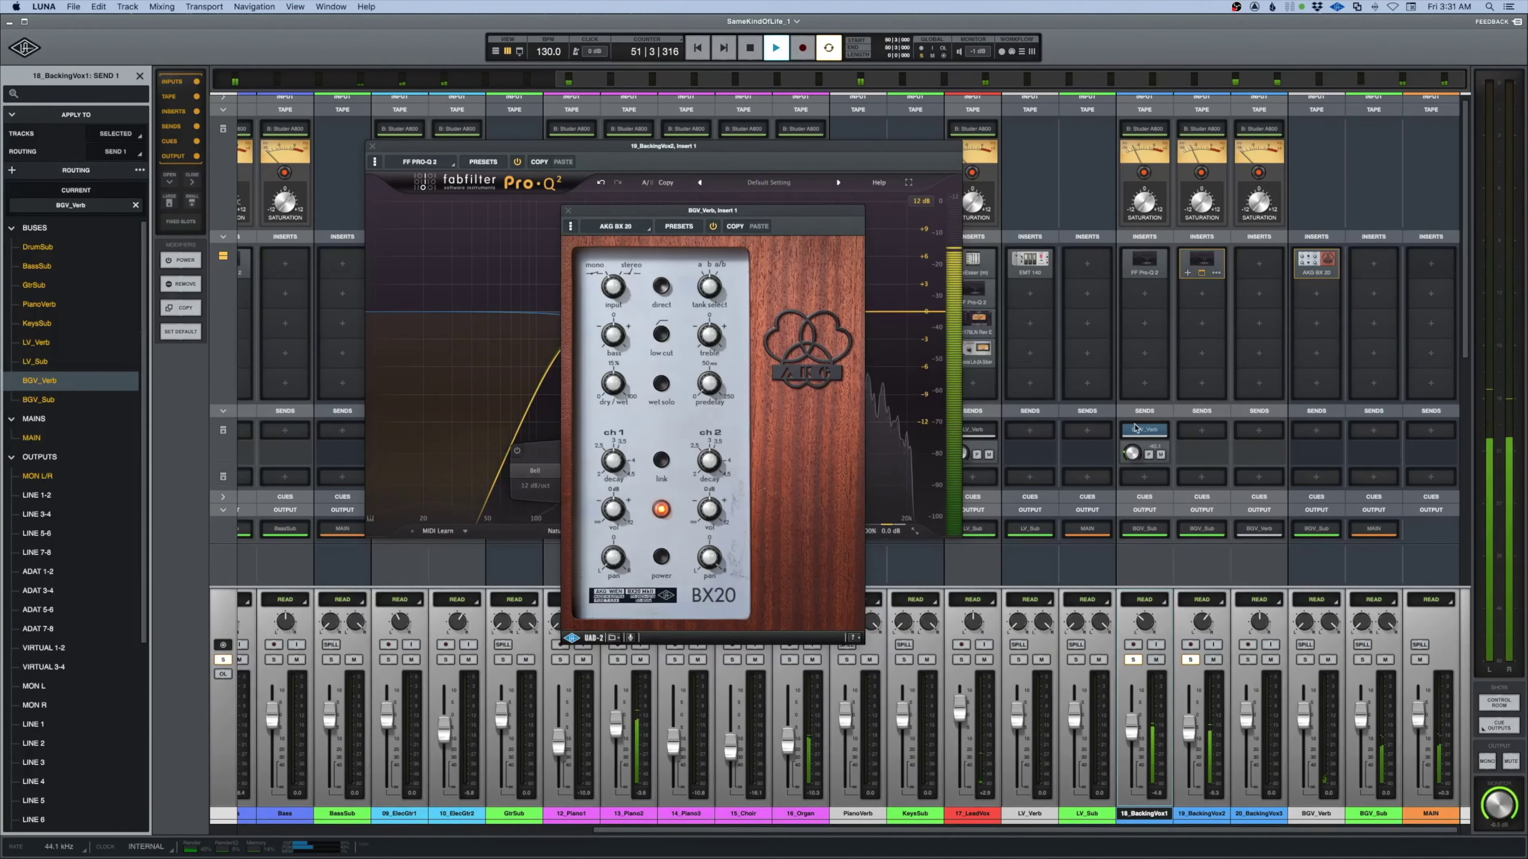
left_click_drag(1131, 453, 1137, 421)
key("space")
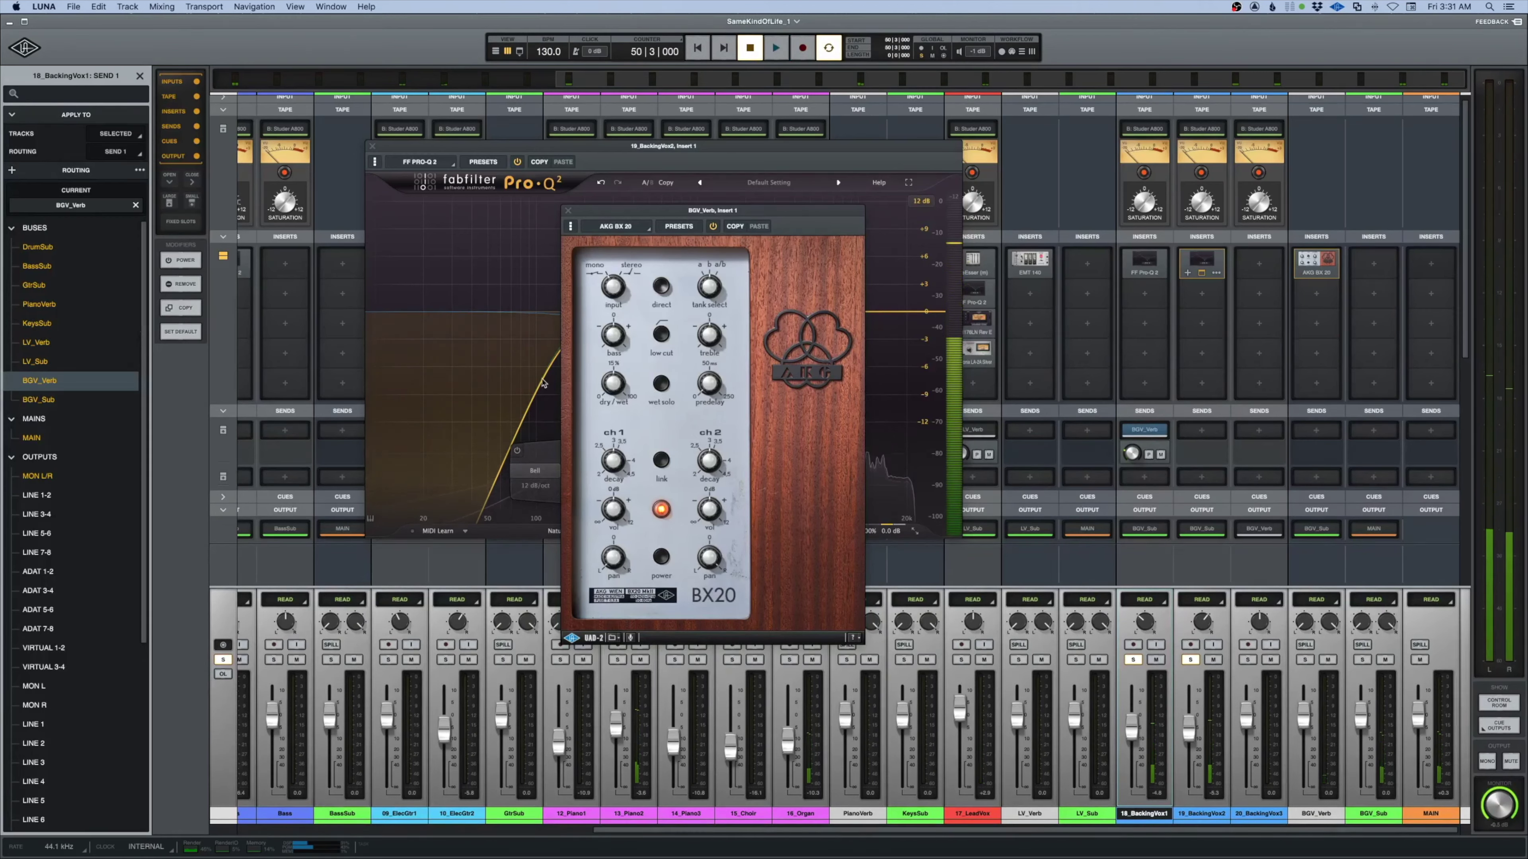
Route the first send of 19_BackingVox2 to BGV_Verb and audition the backing vocals with the reverb
left_click(1201, 430)
key("space")
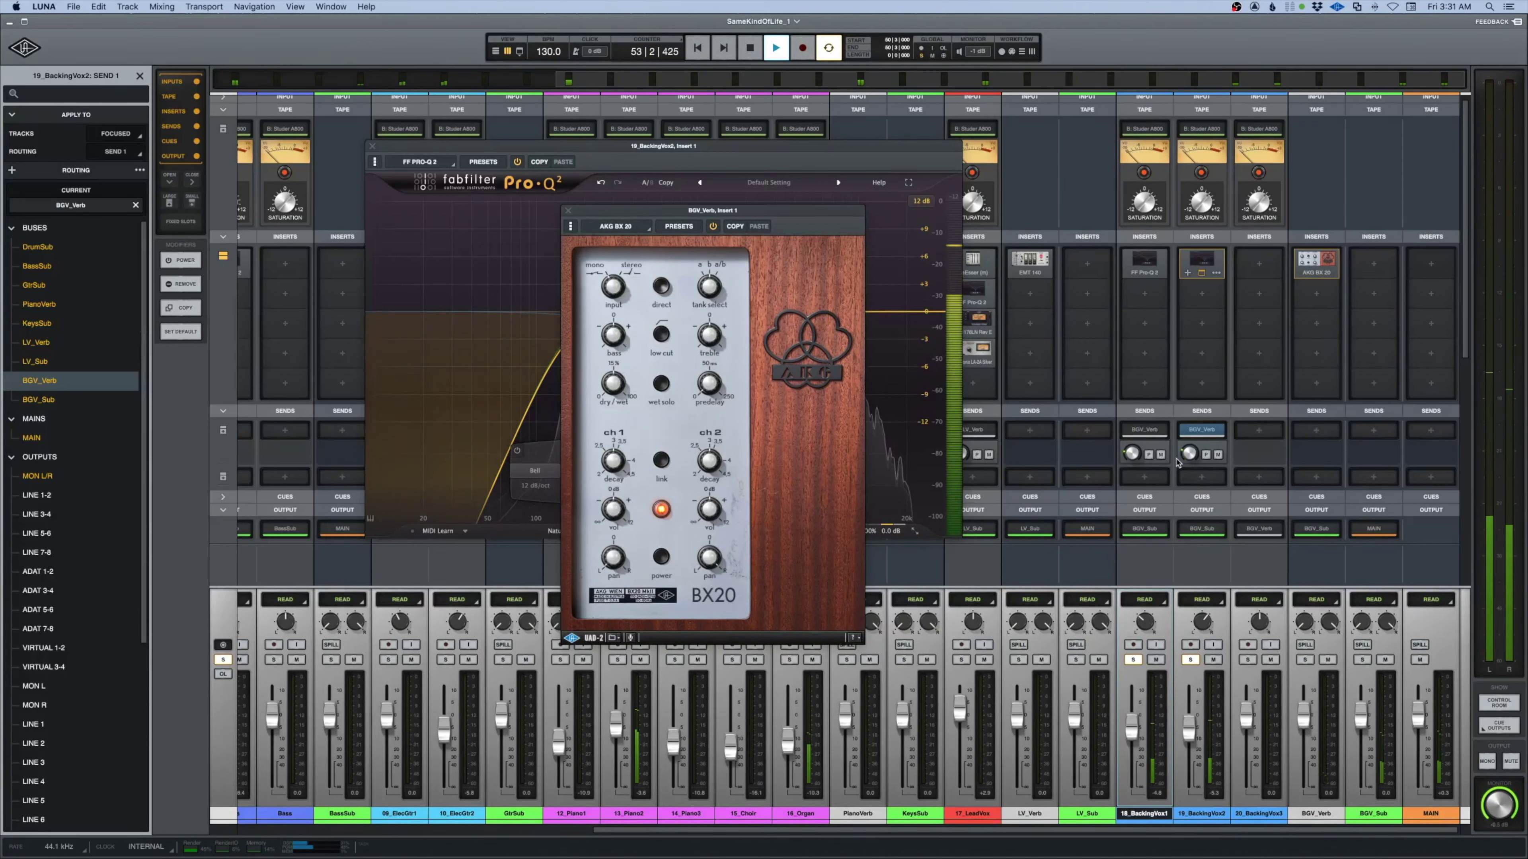
mouse_move(1131, 455)
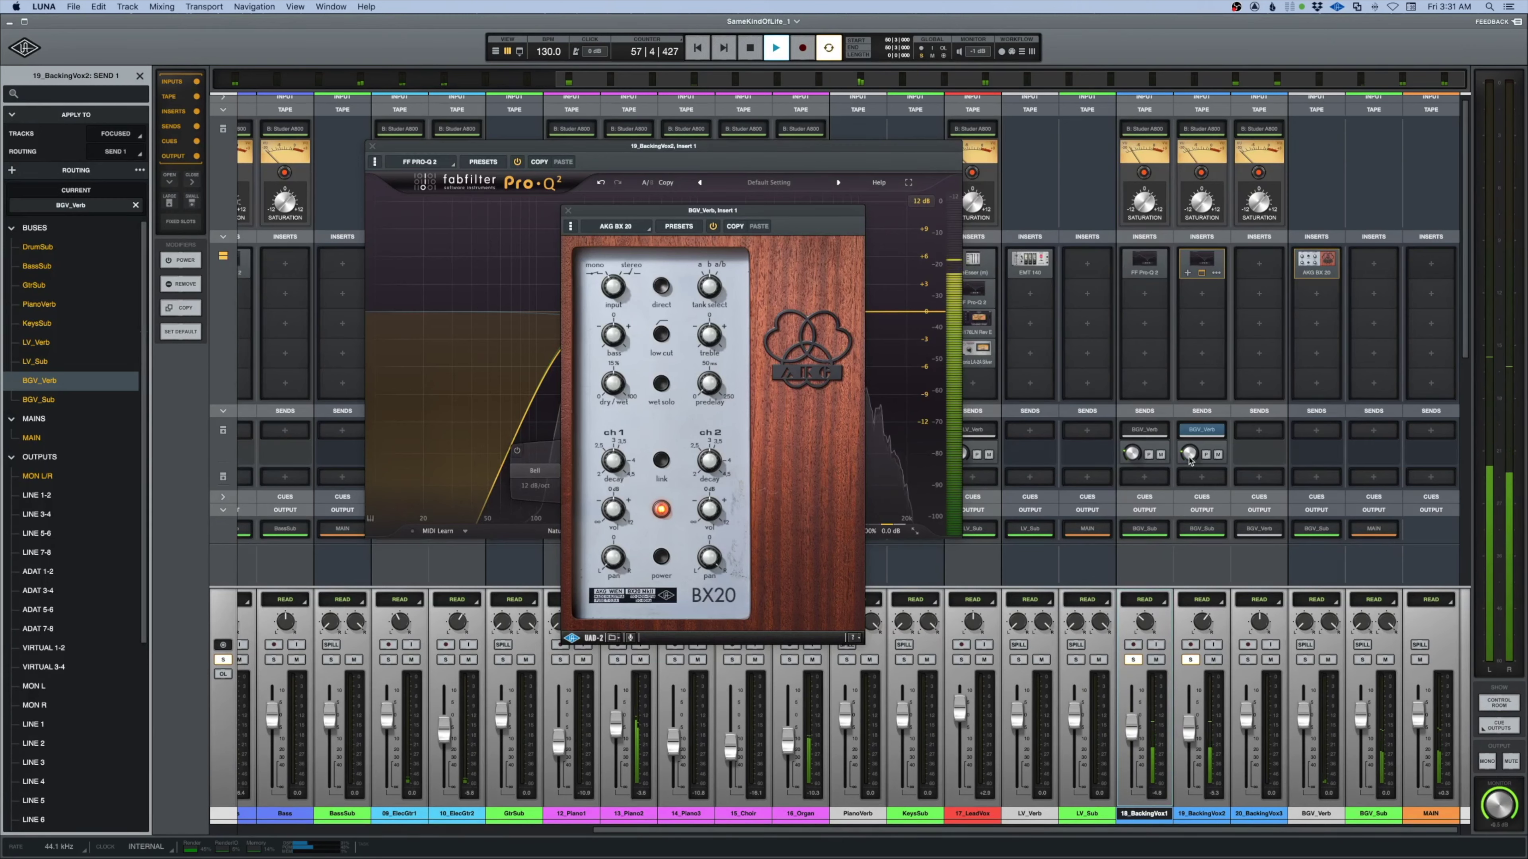
key("space")
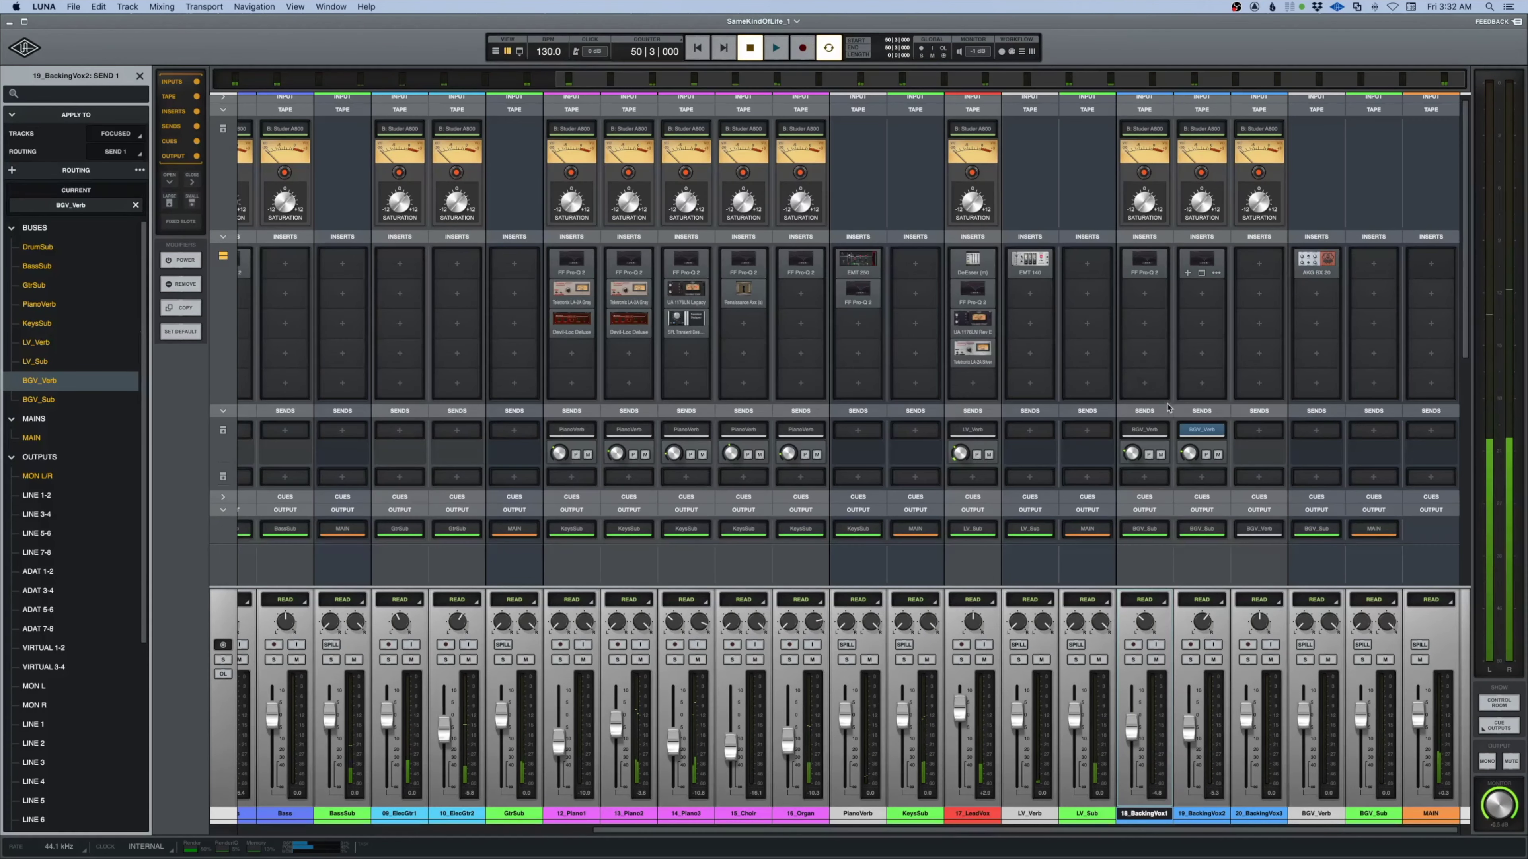
key("space")
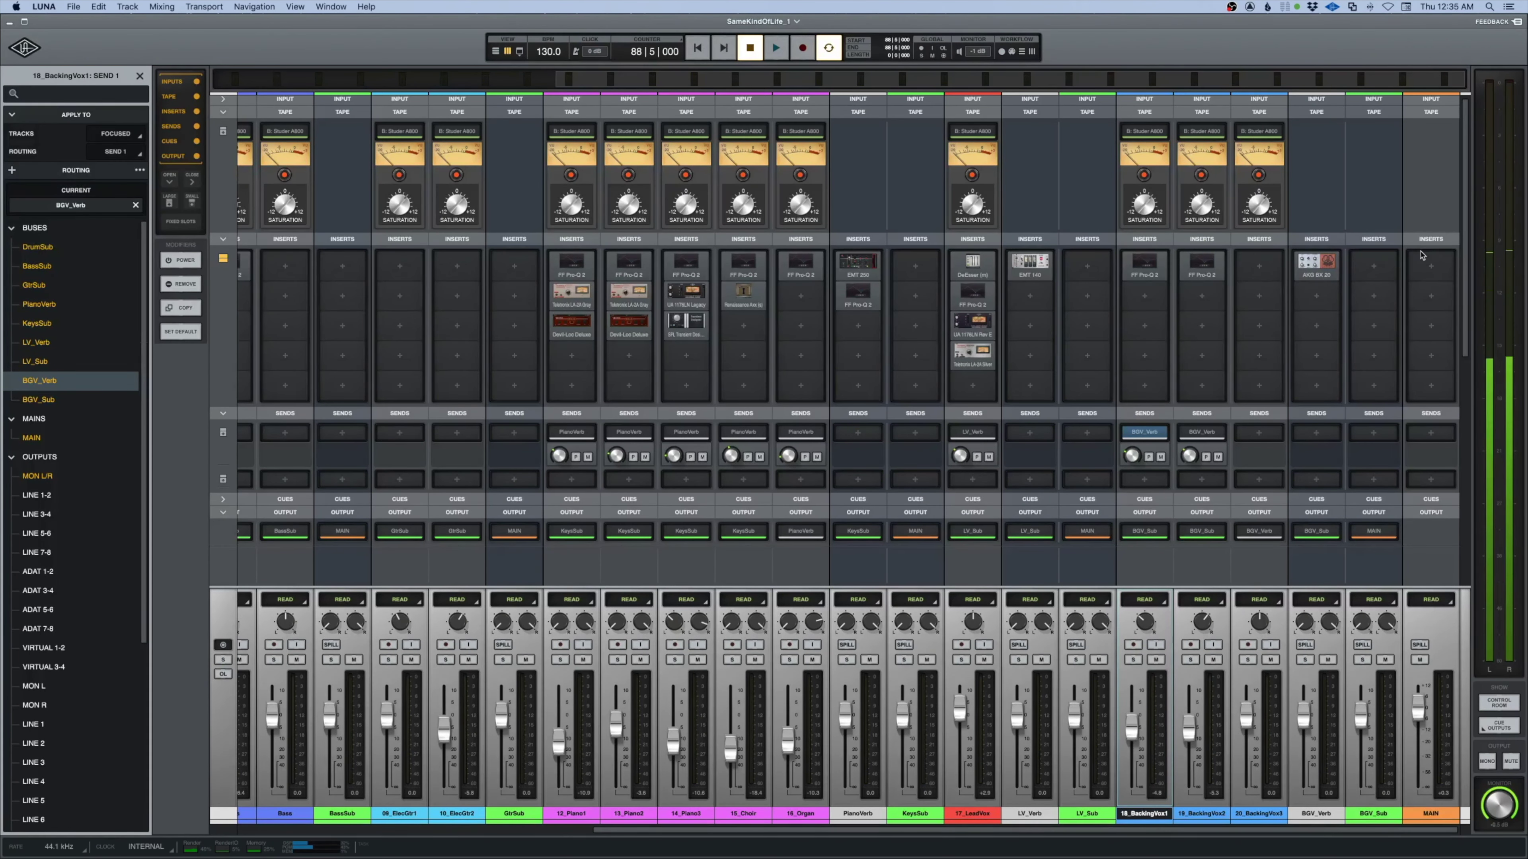
Try the Neve 33609 compressor in the second insert slot of MAIN, auditioning the full mix through it
left_click(1422, 297)
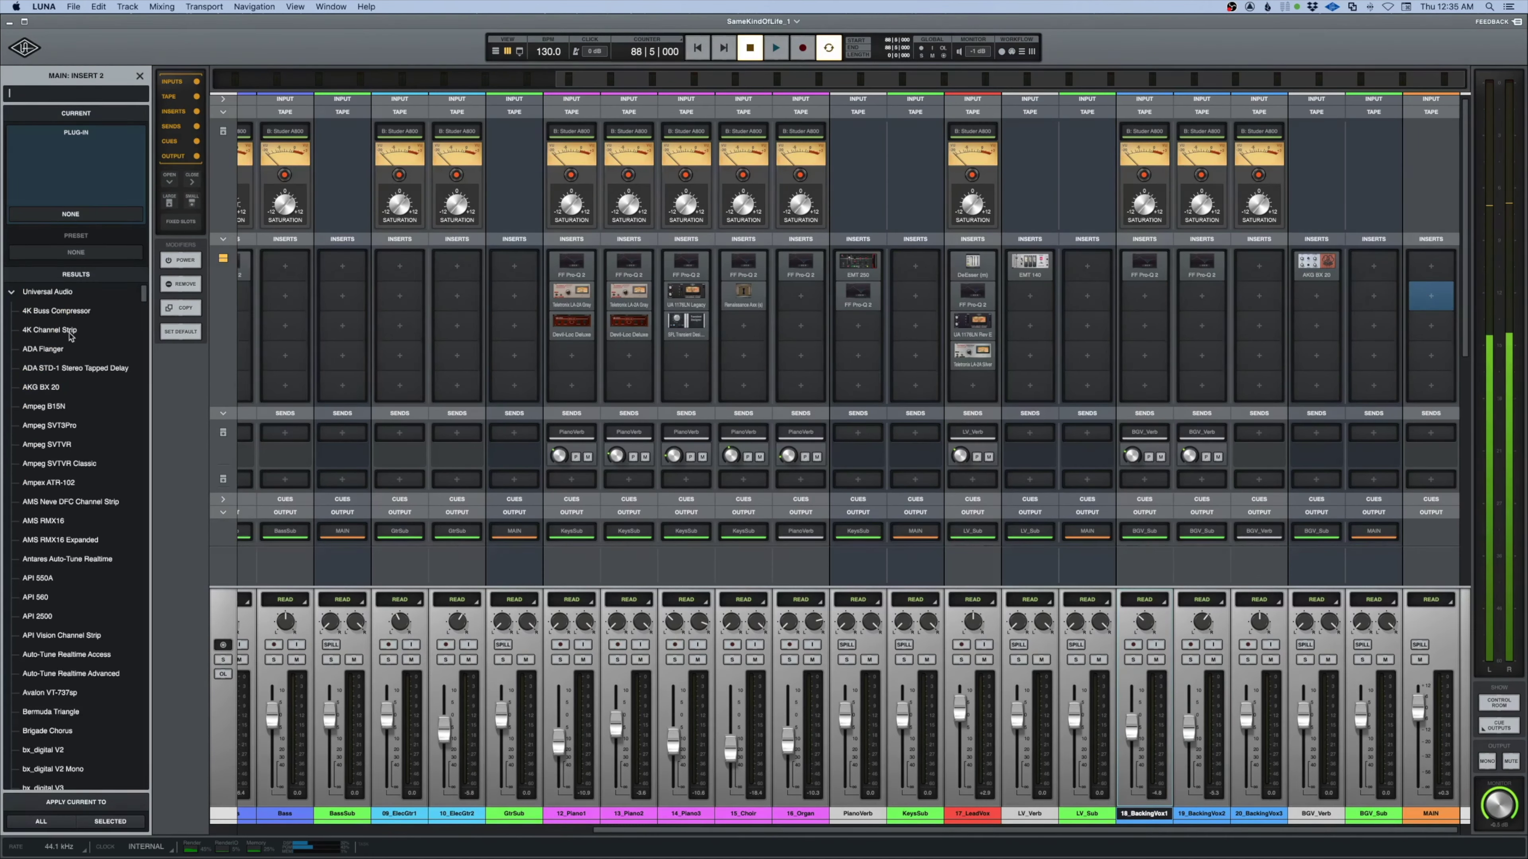
type("336")
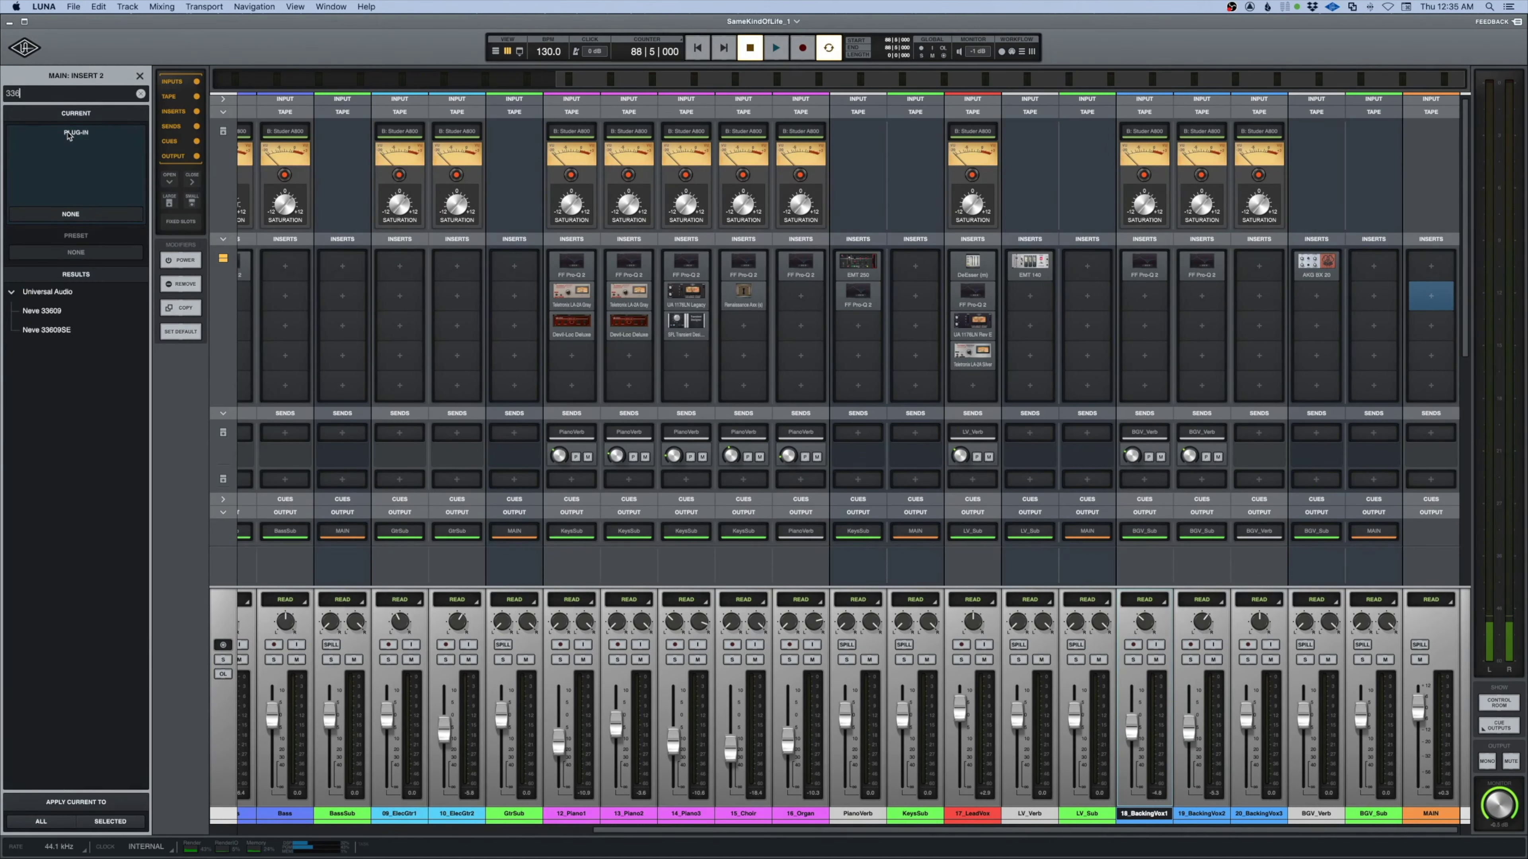
left_click(42, 311)
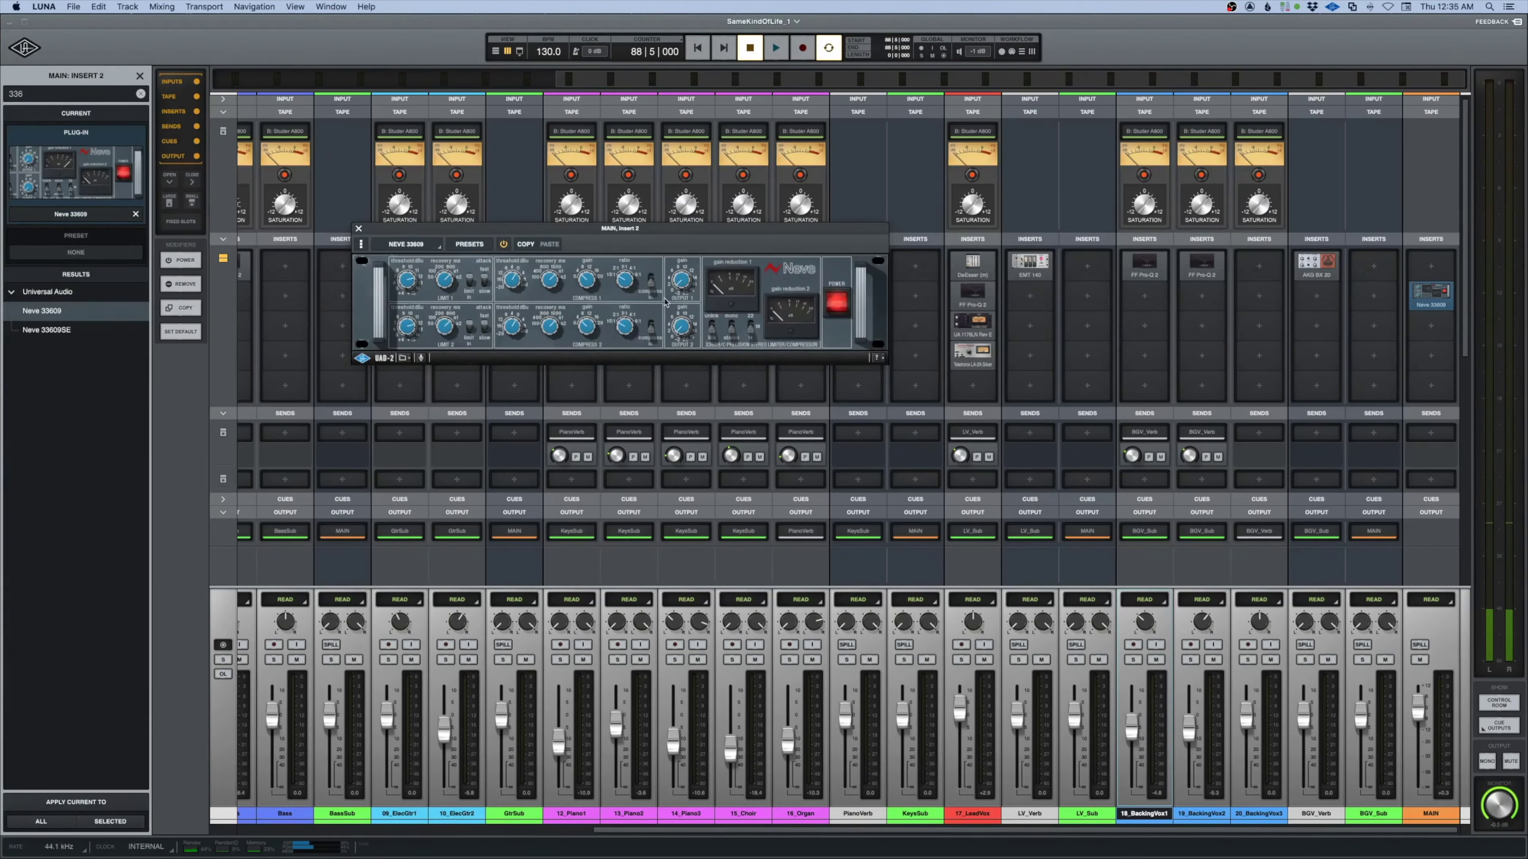
key("space")
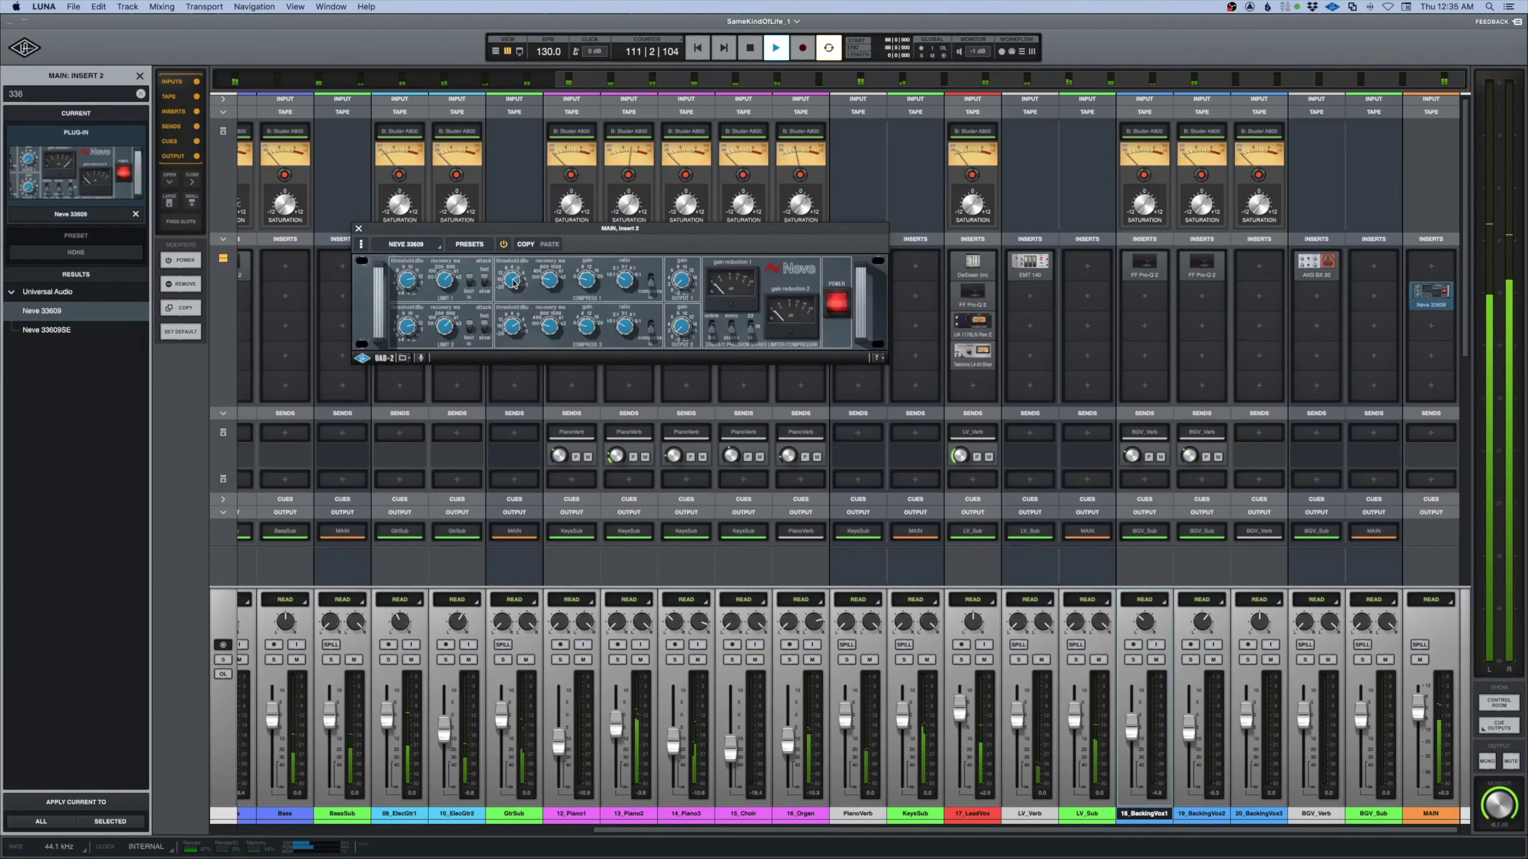
key("space")
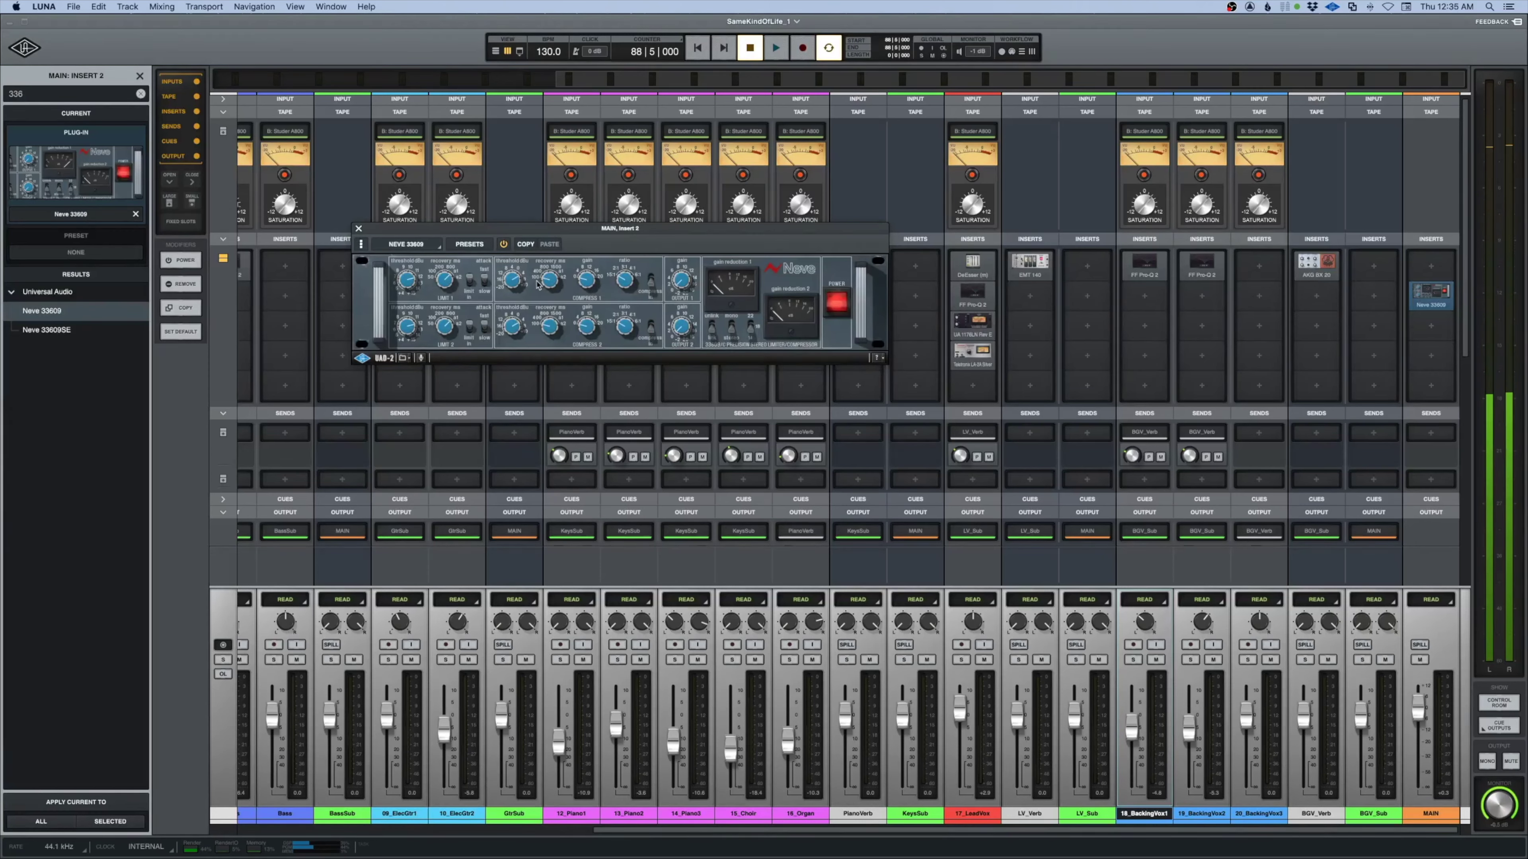
key("space")
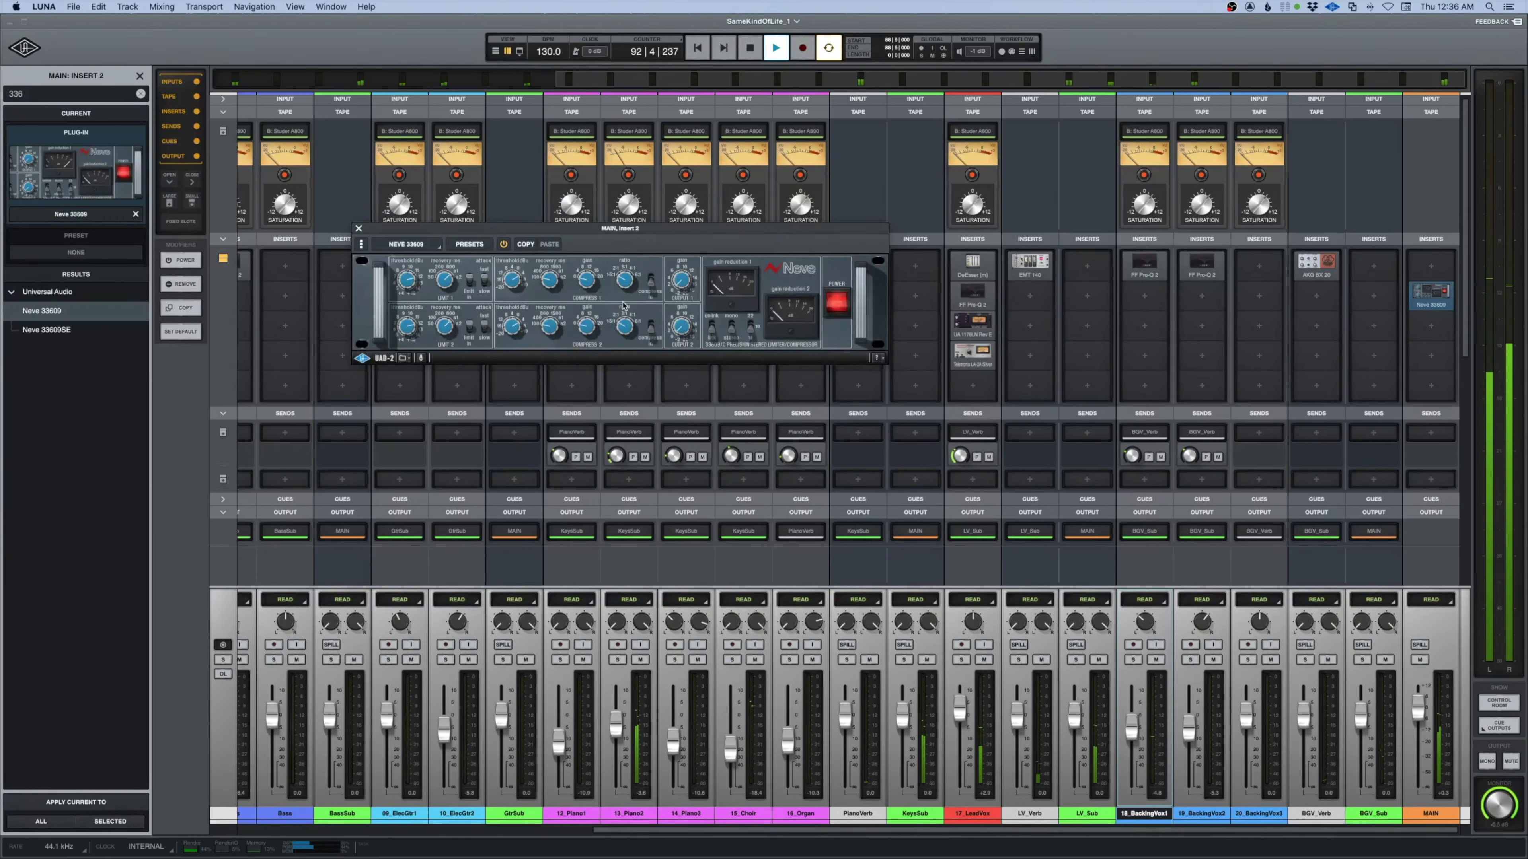
left_click(358, 228)
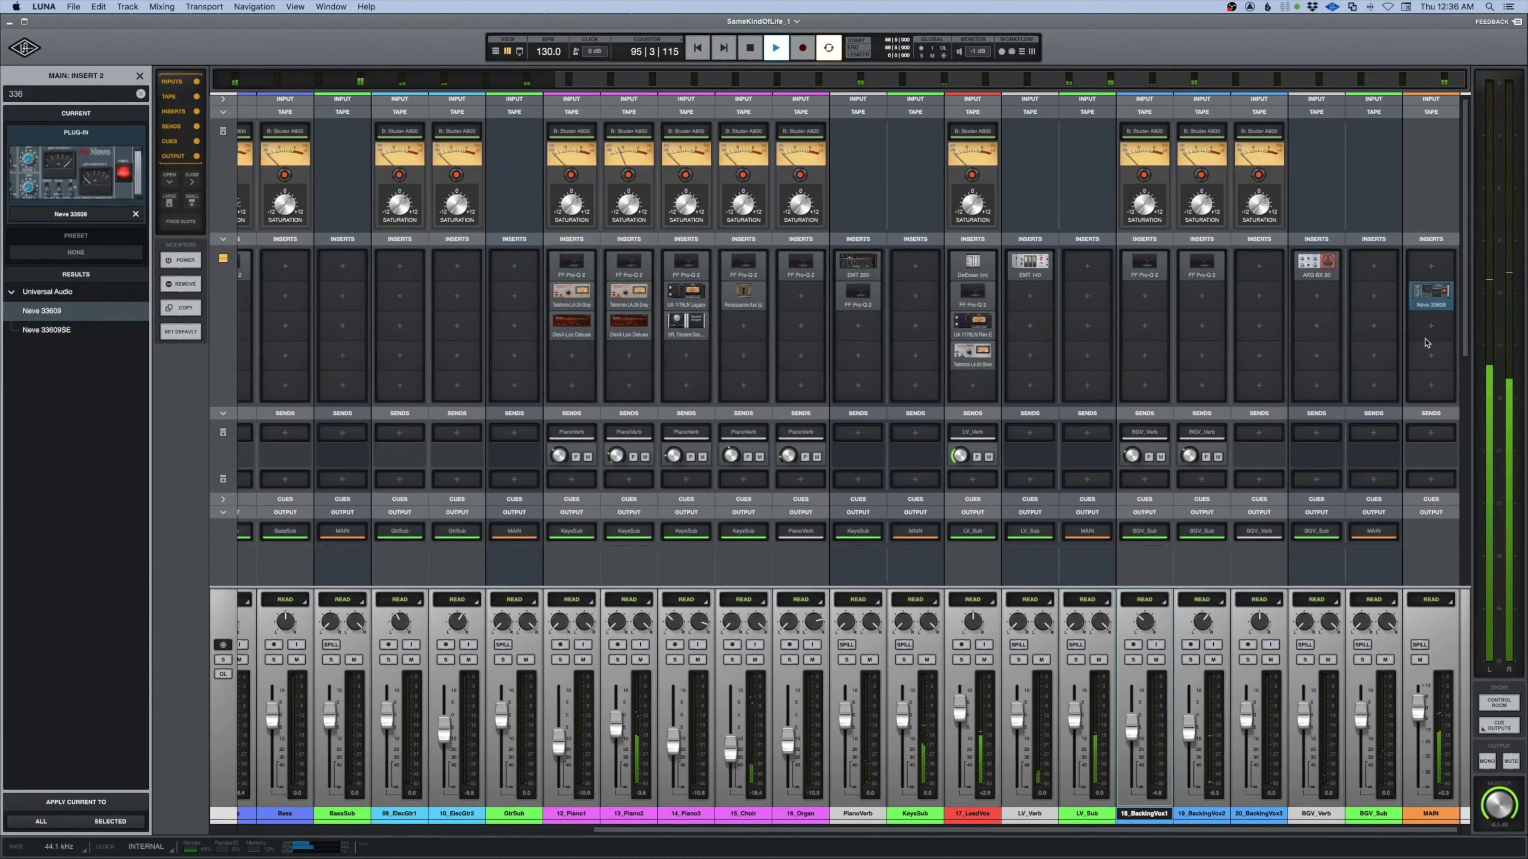
left_click(1429, 293)
key("space")
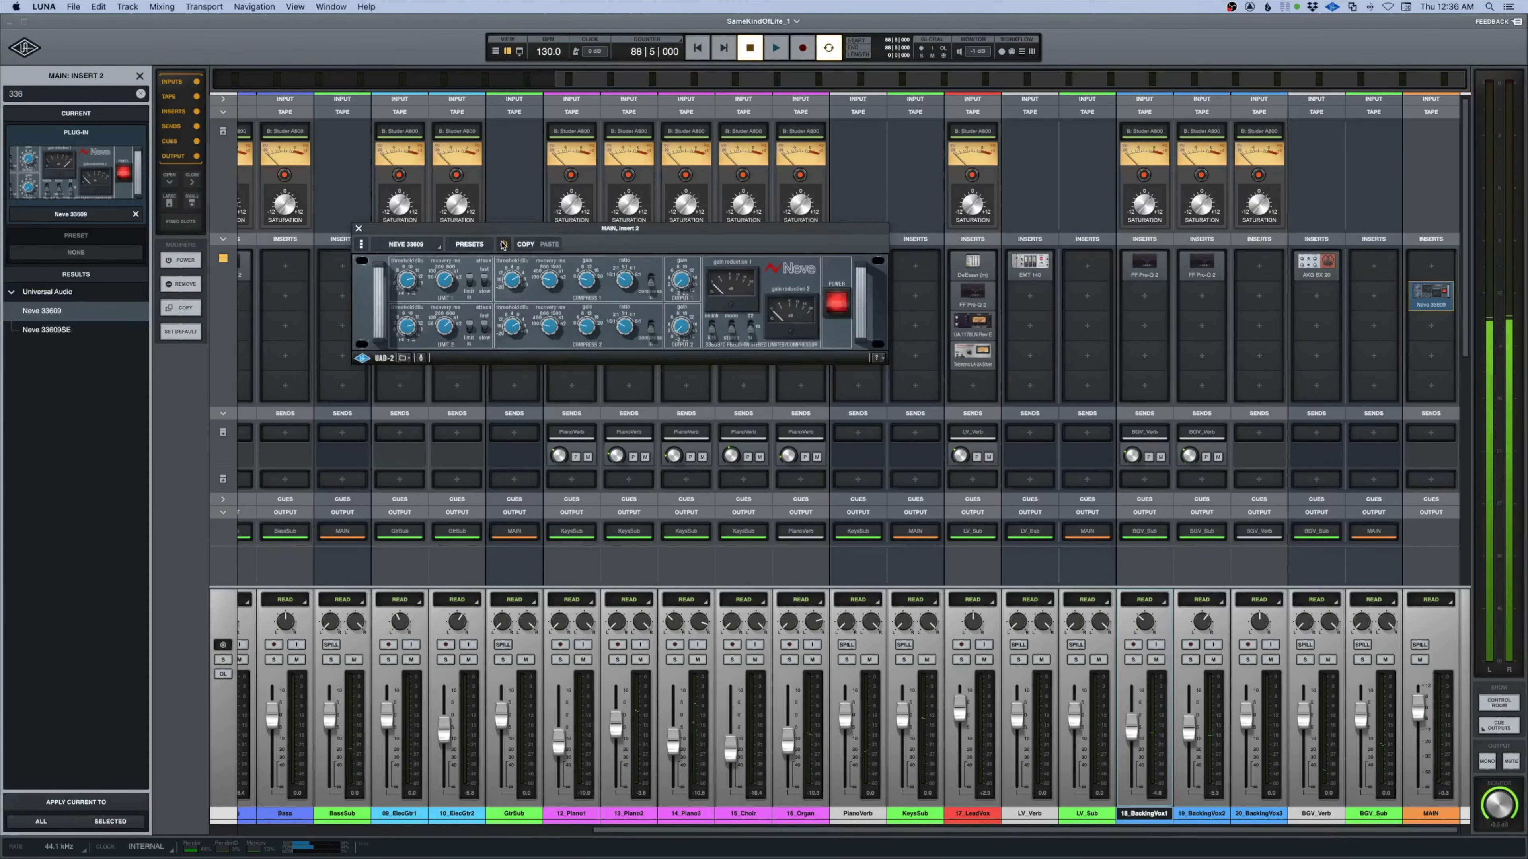
Insert the Fairchild 670 in the third insert slot of MAIN and move its window clear of the Neve 33609
left_click(1429, 328)
type("fair")
left_click(60, 331)
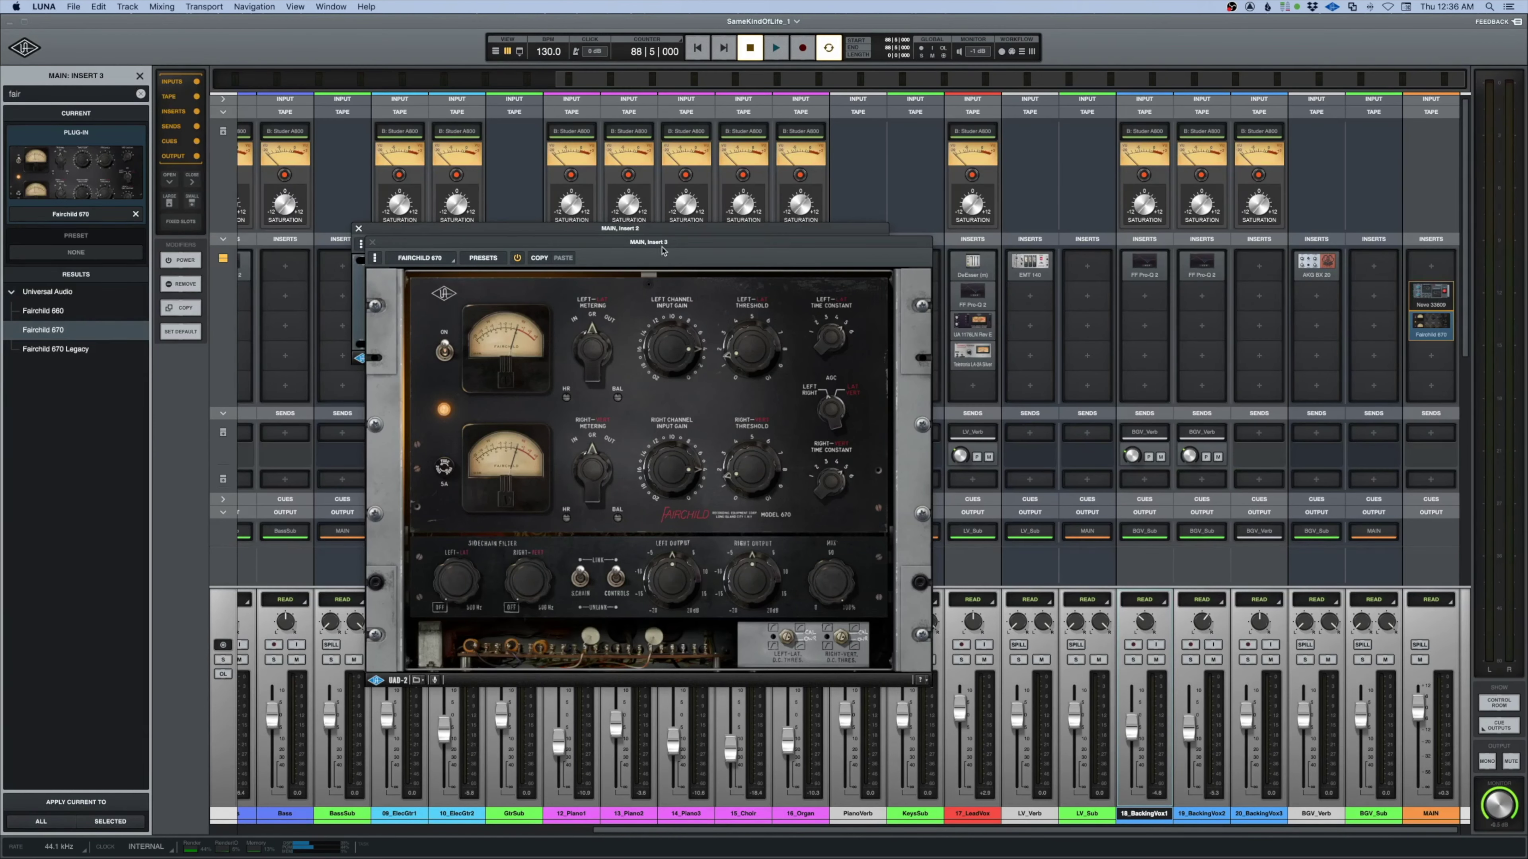
left_click_drag(662, 251, 708, 190)
Adjust the left channel threshold of the Fairchild 670 while the full mix plays, and close its window
key("space")
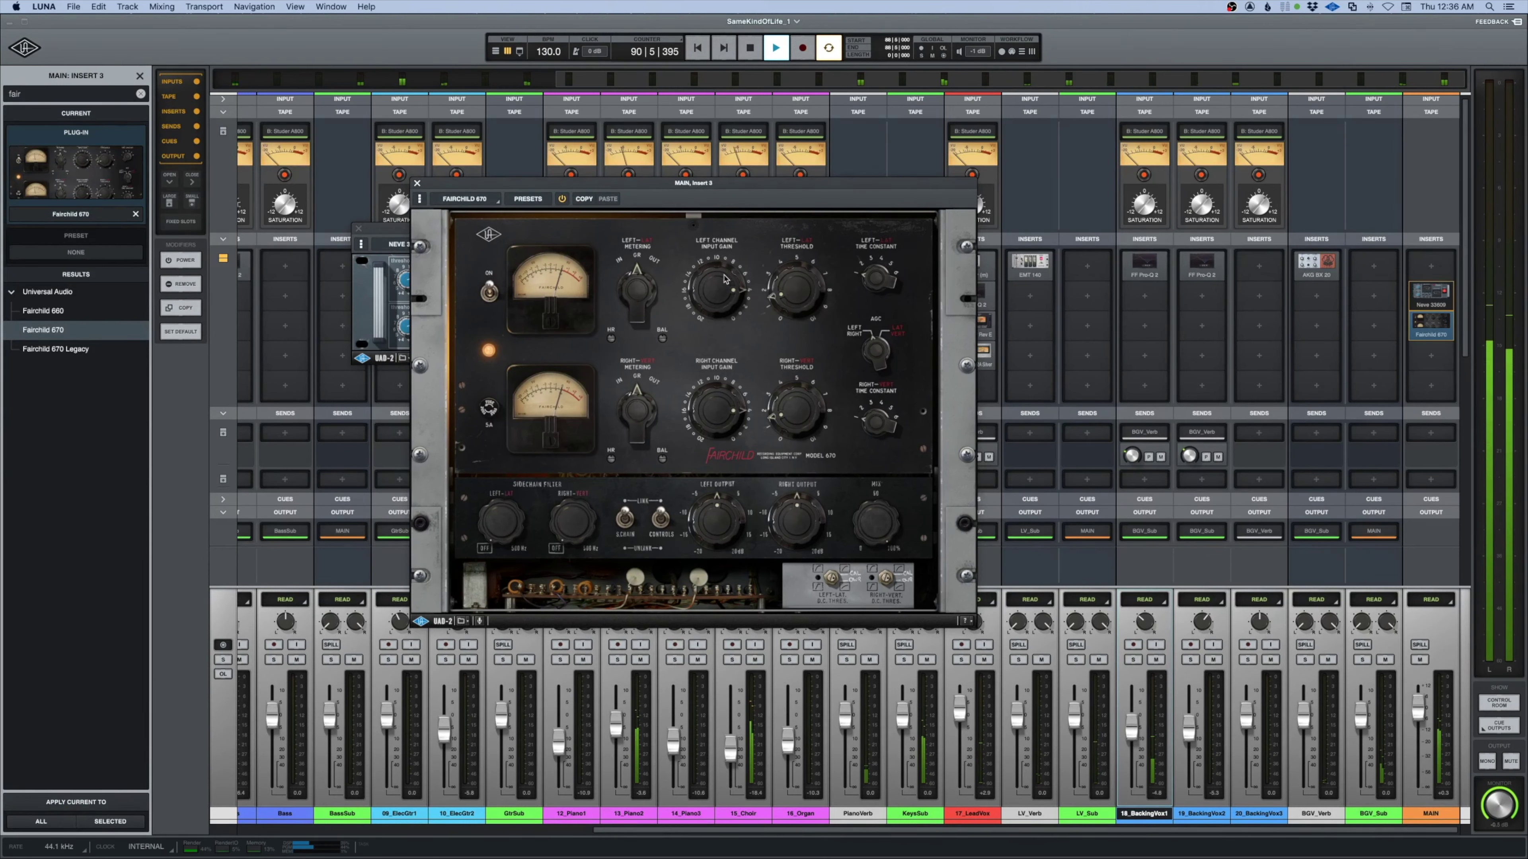
left_click_drag(780, 291, 786, 288)
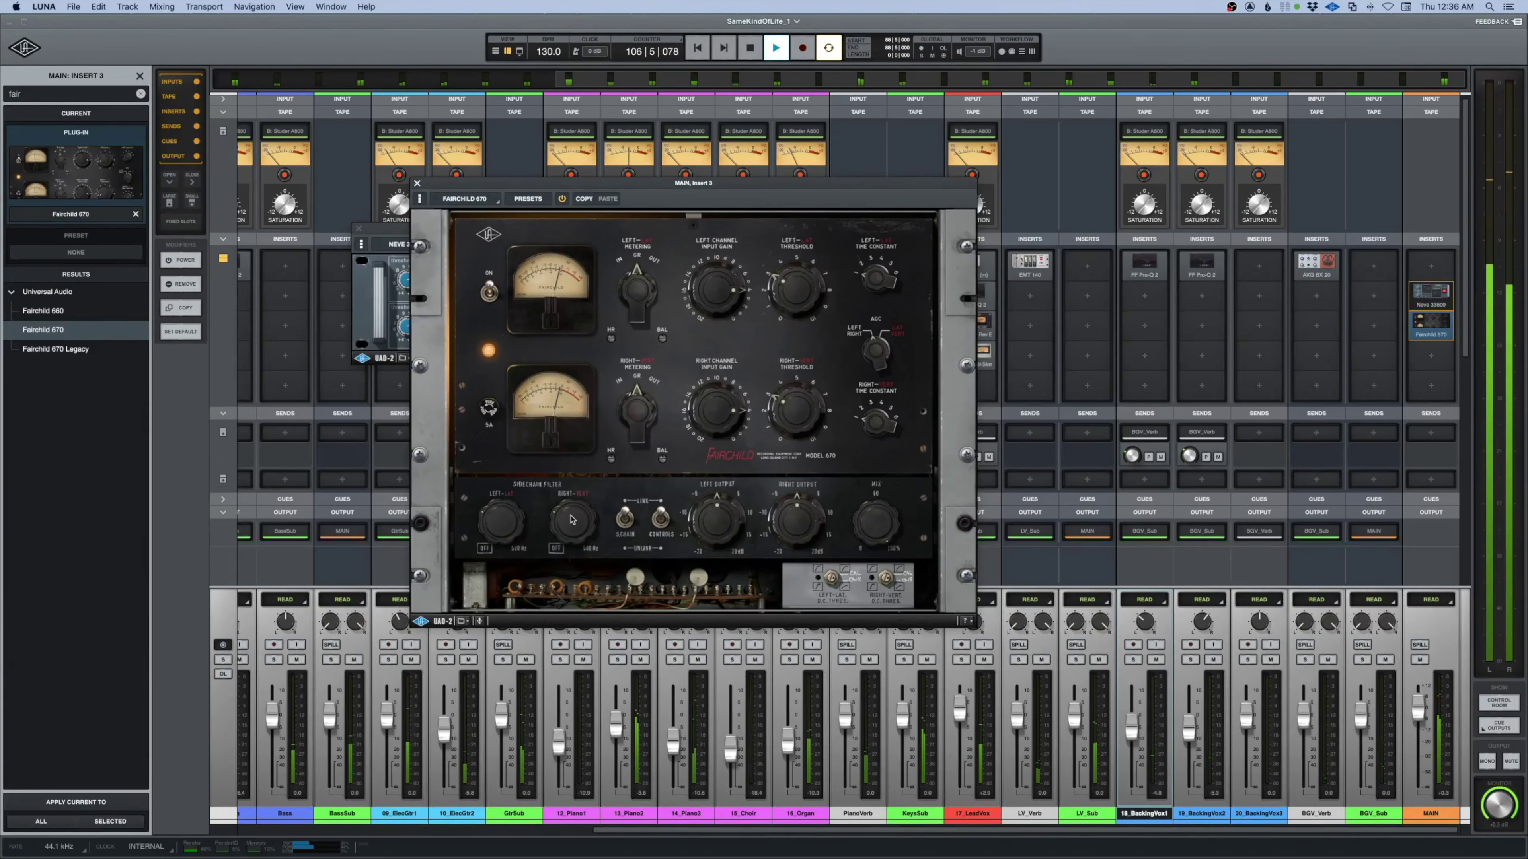
left_click(418, 183)
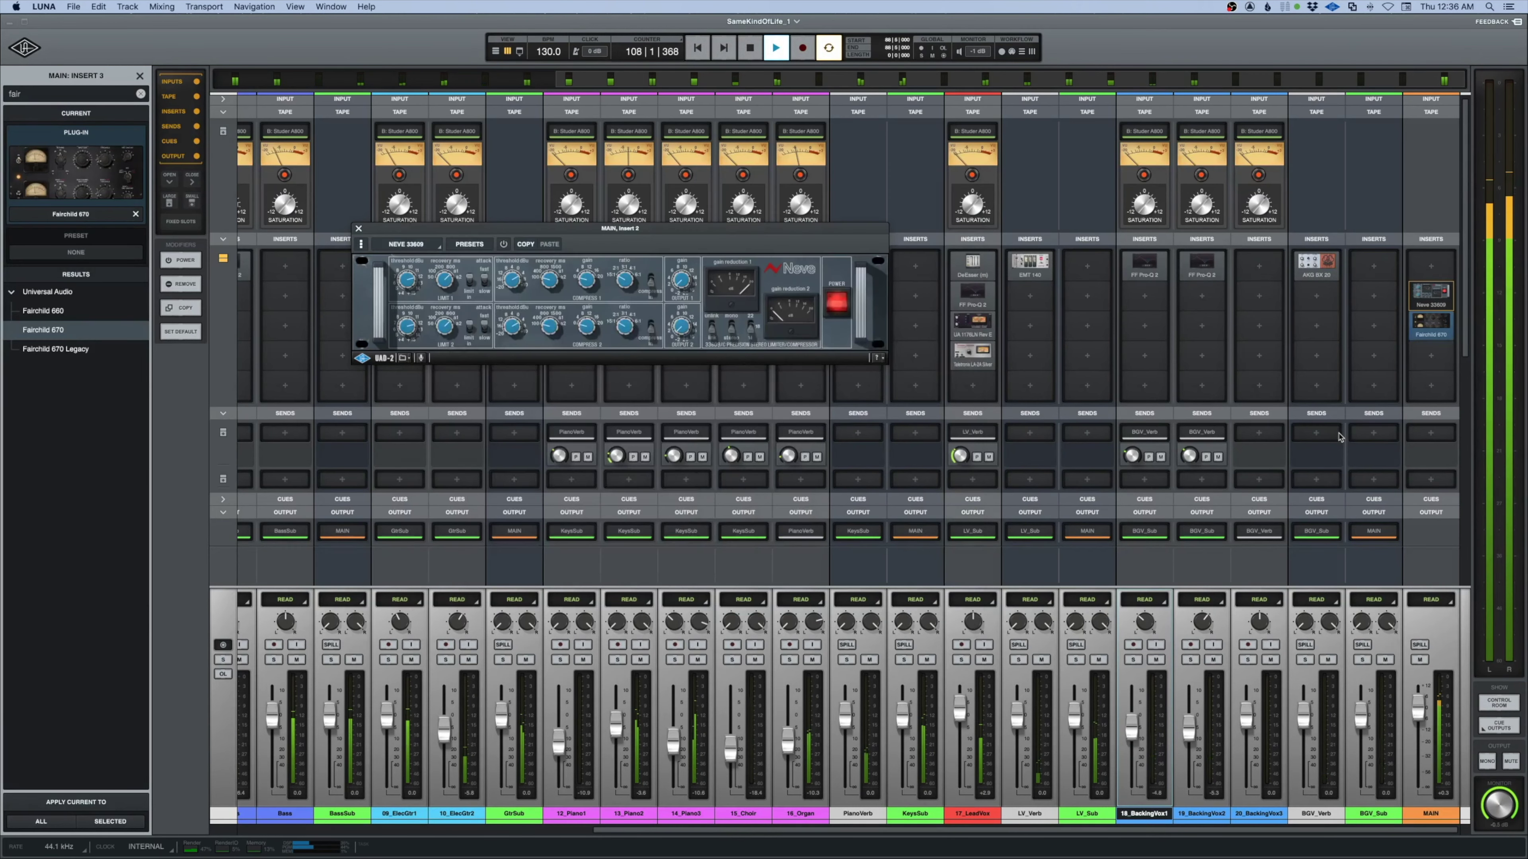
key("space")
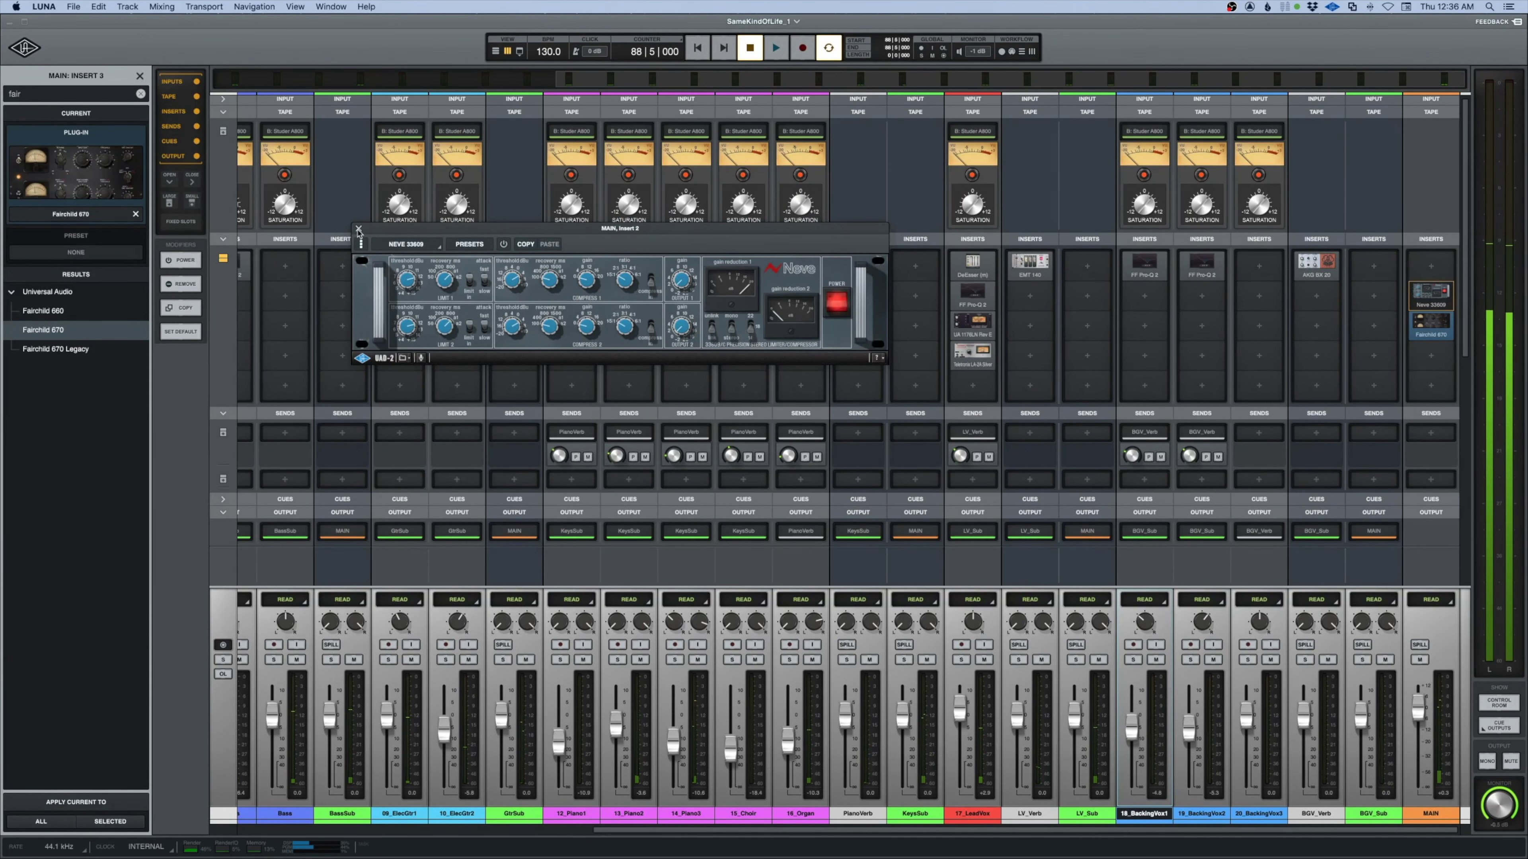
Remove the Neve 33609 from MAIN and move the Fairchild 670 up to the first insert slot
left_click(358, 229)
right_click(1424, 294)
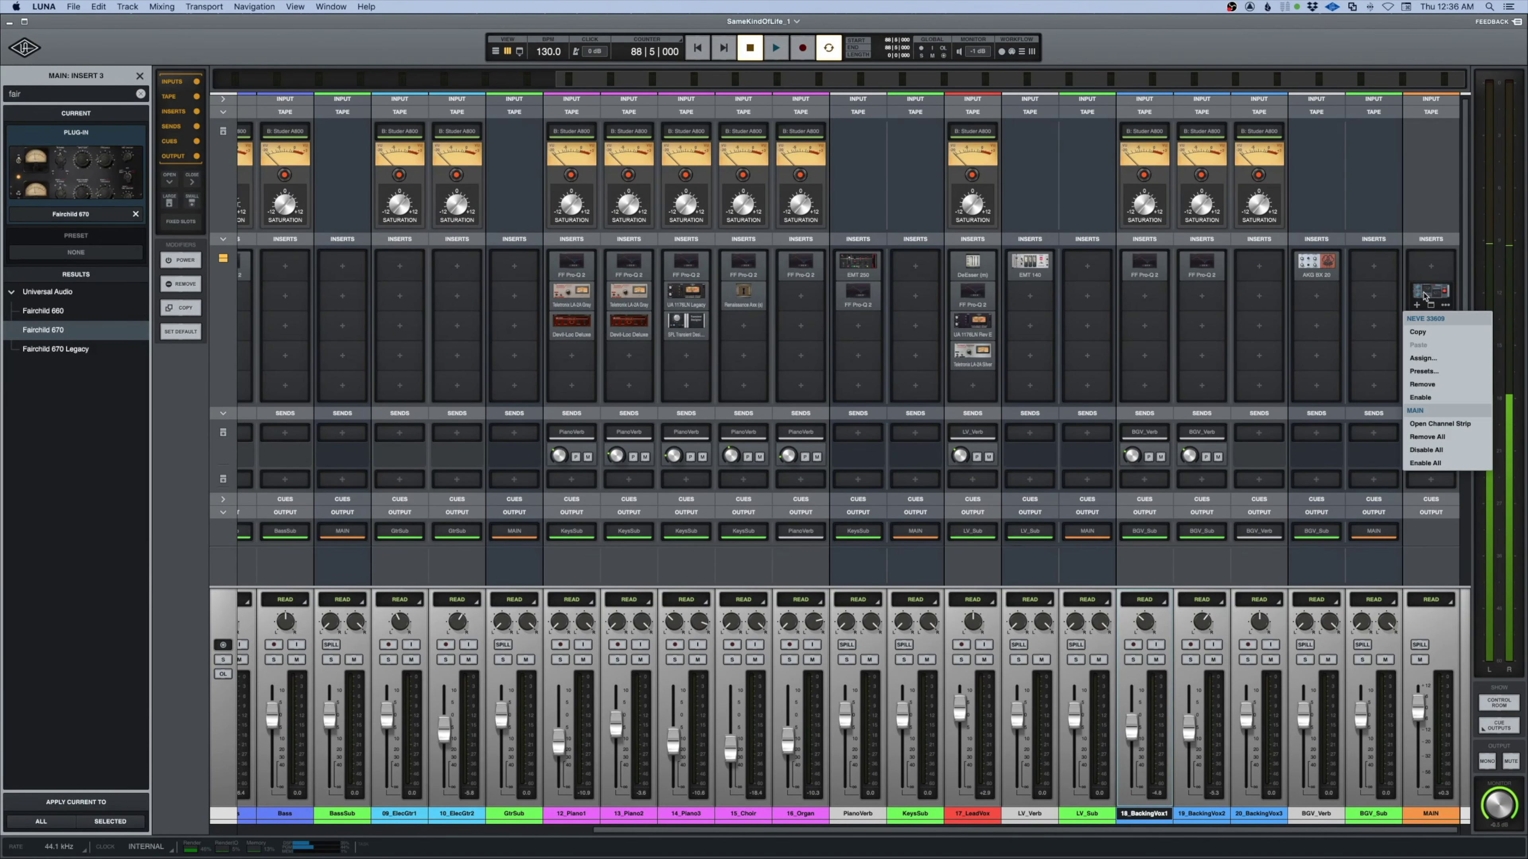
left_click(1422, 384)
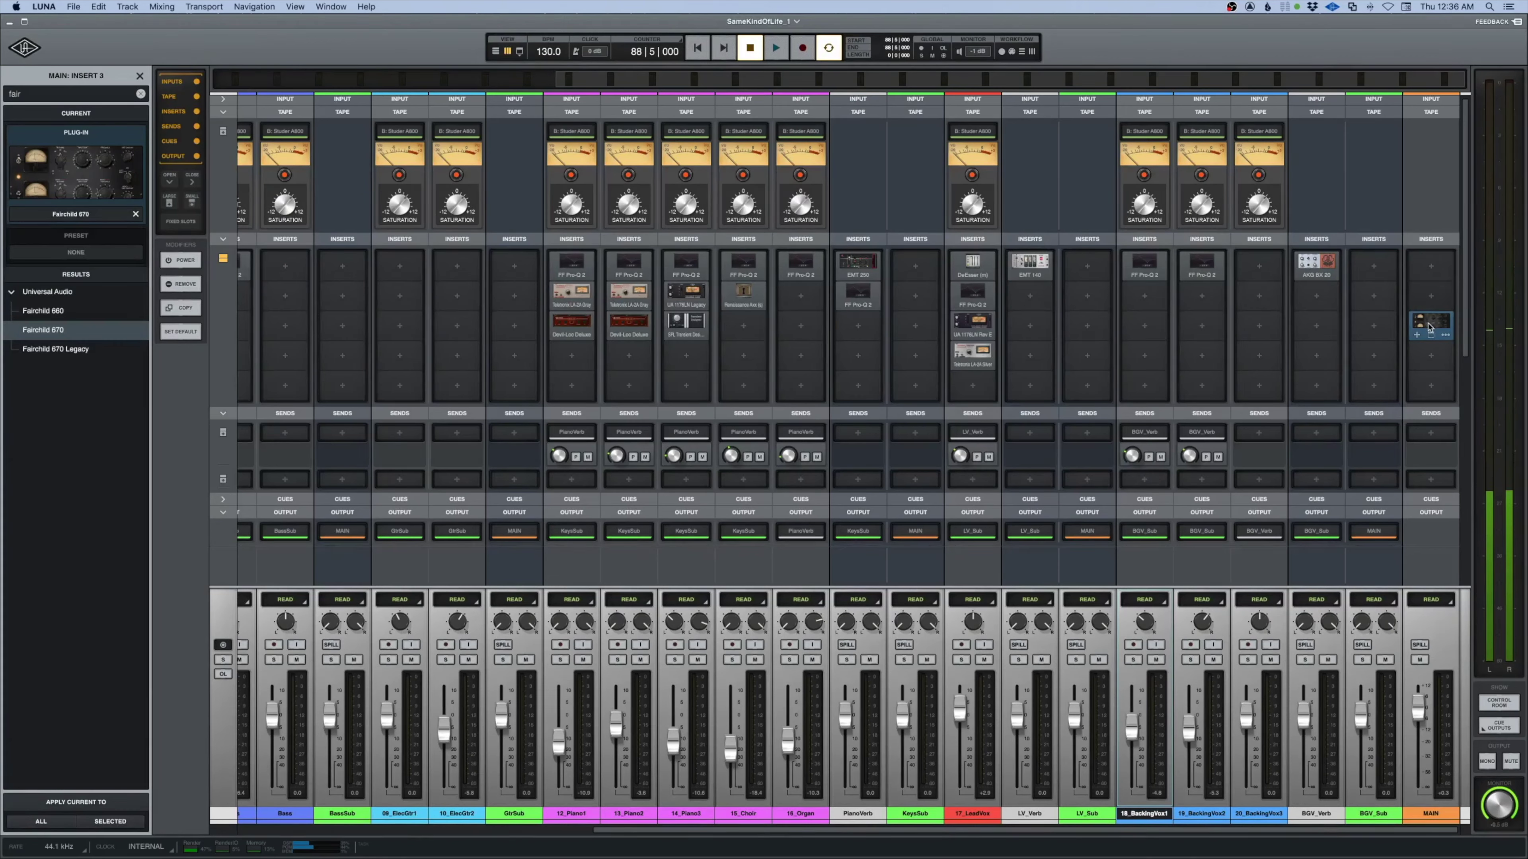
left_click_drag(1430, 326, 1430, 274)
Audition the full mix through the Fairchild 670 on MAIN with its window open, close the window and return to the mixer
key("space")
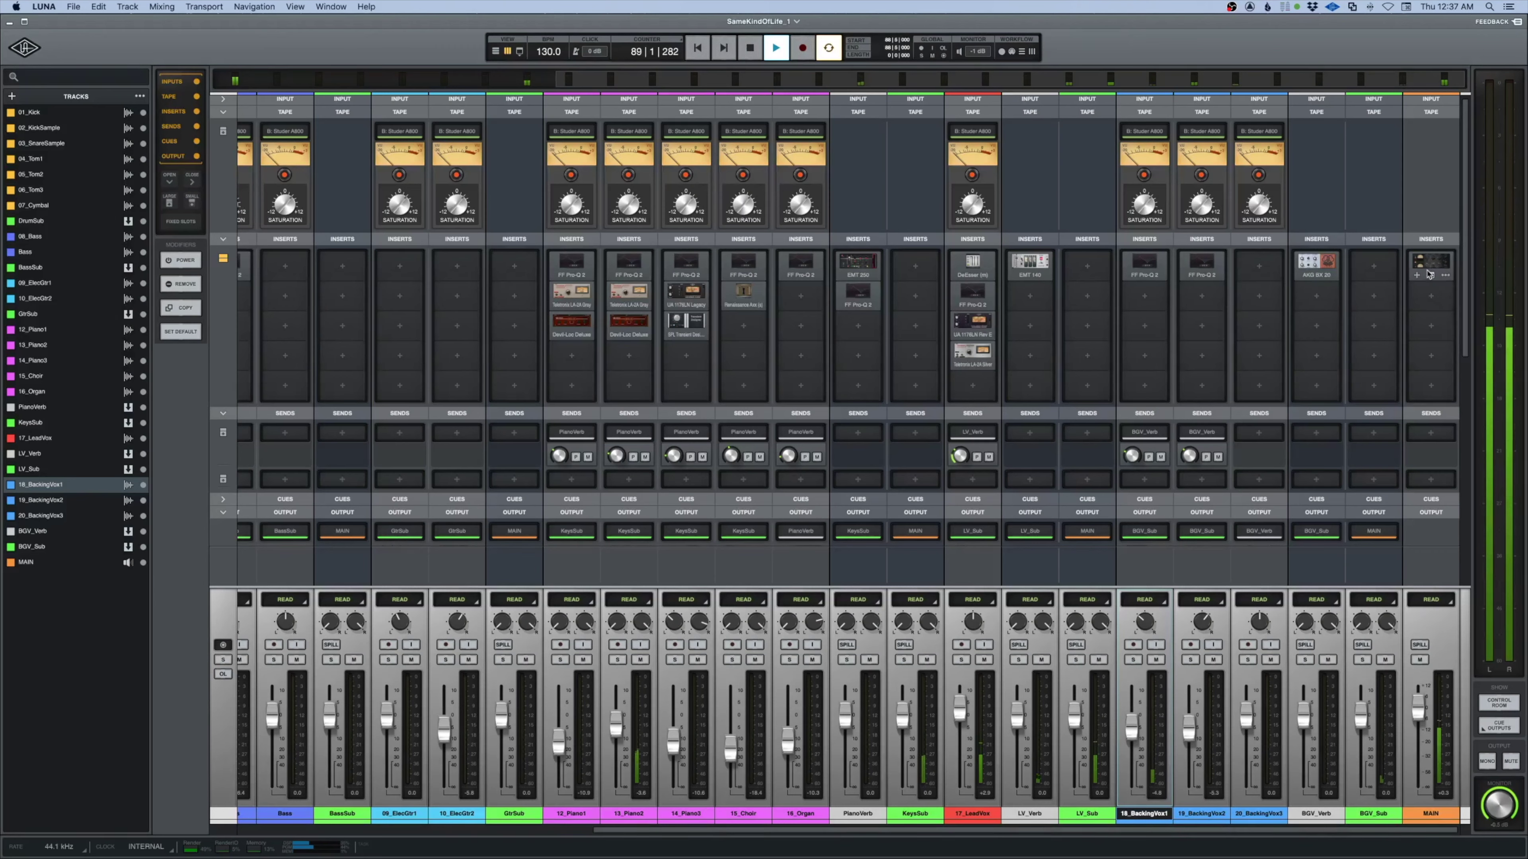
left_click(1430, 275)
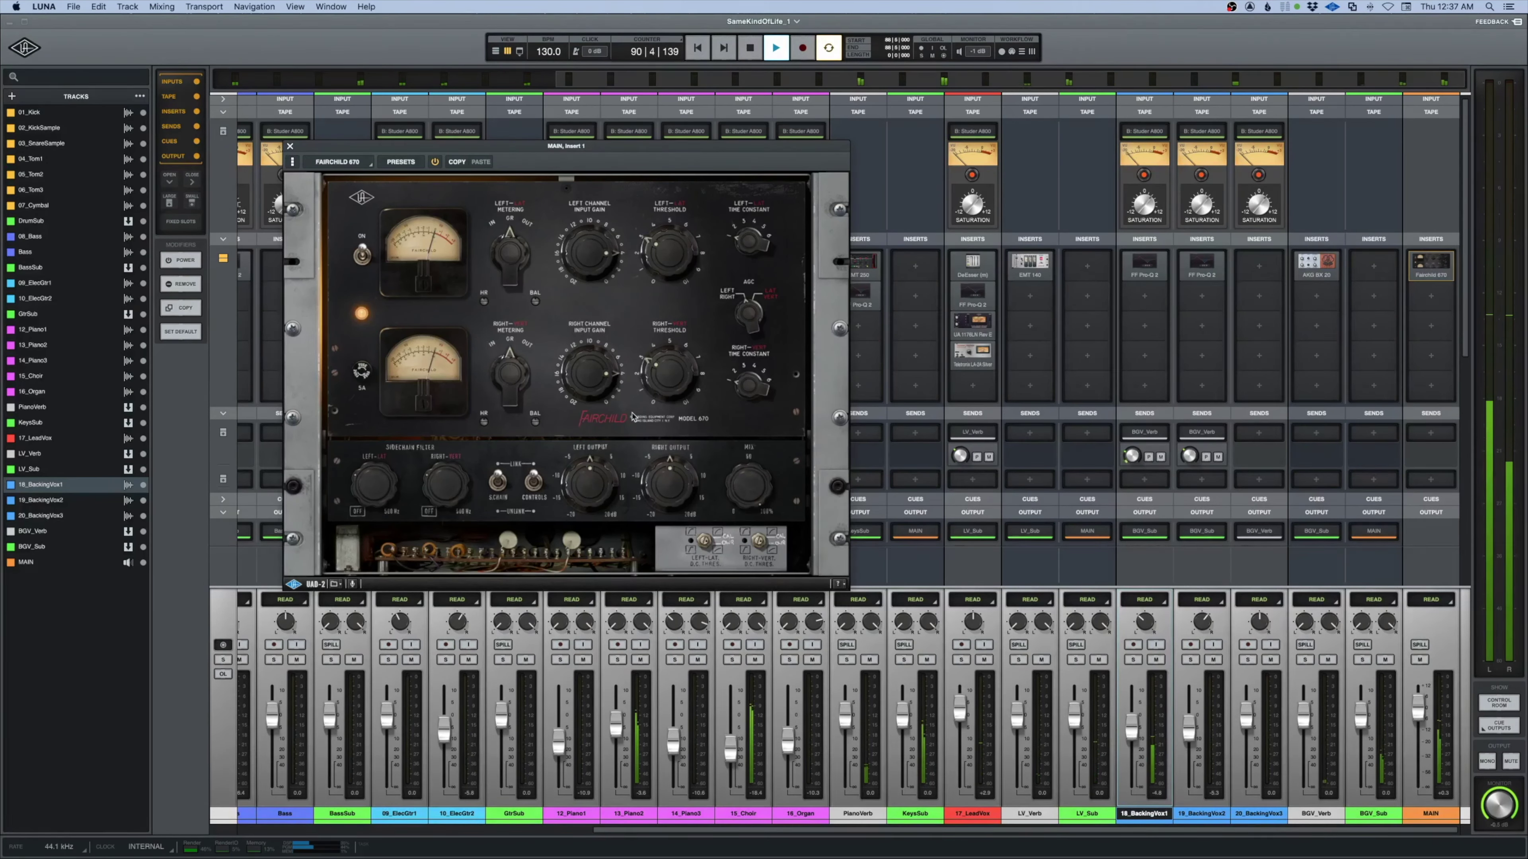
key("space")
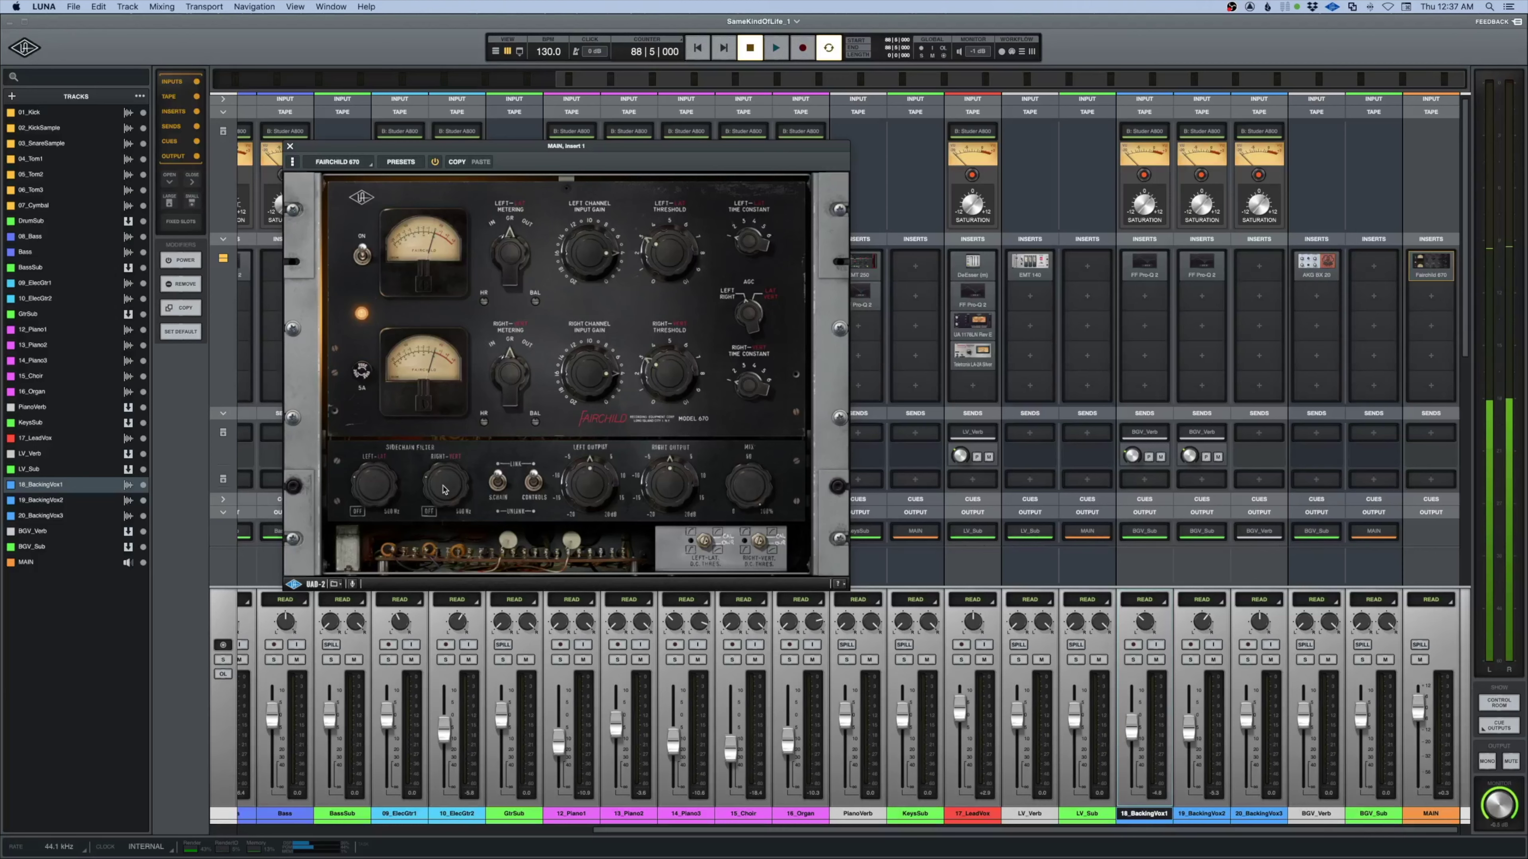
key("space")
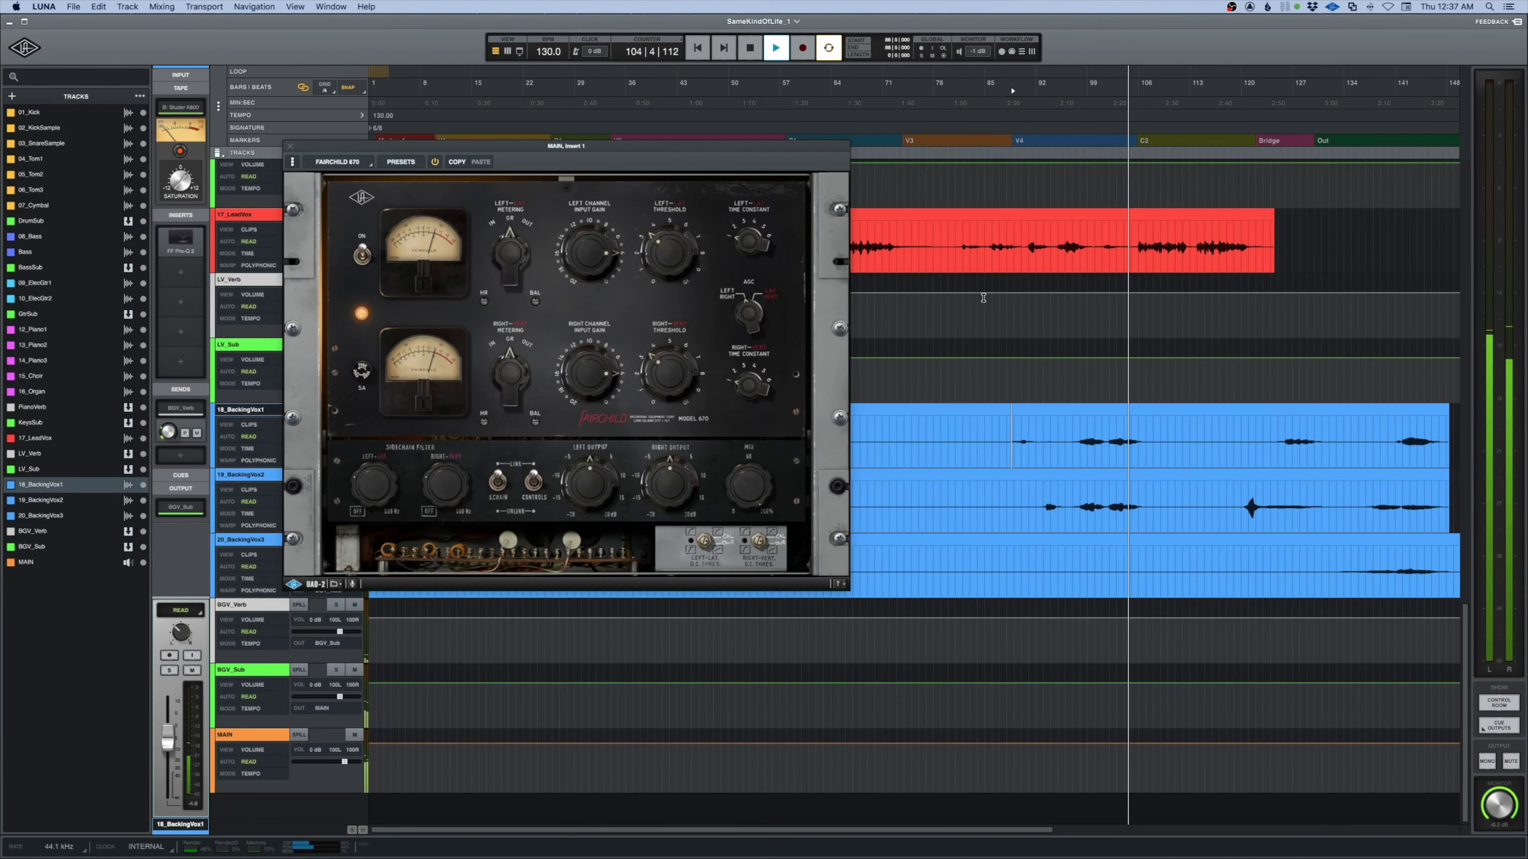
left_click(412, 278)
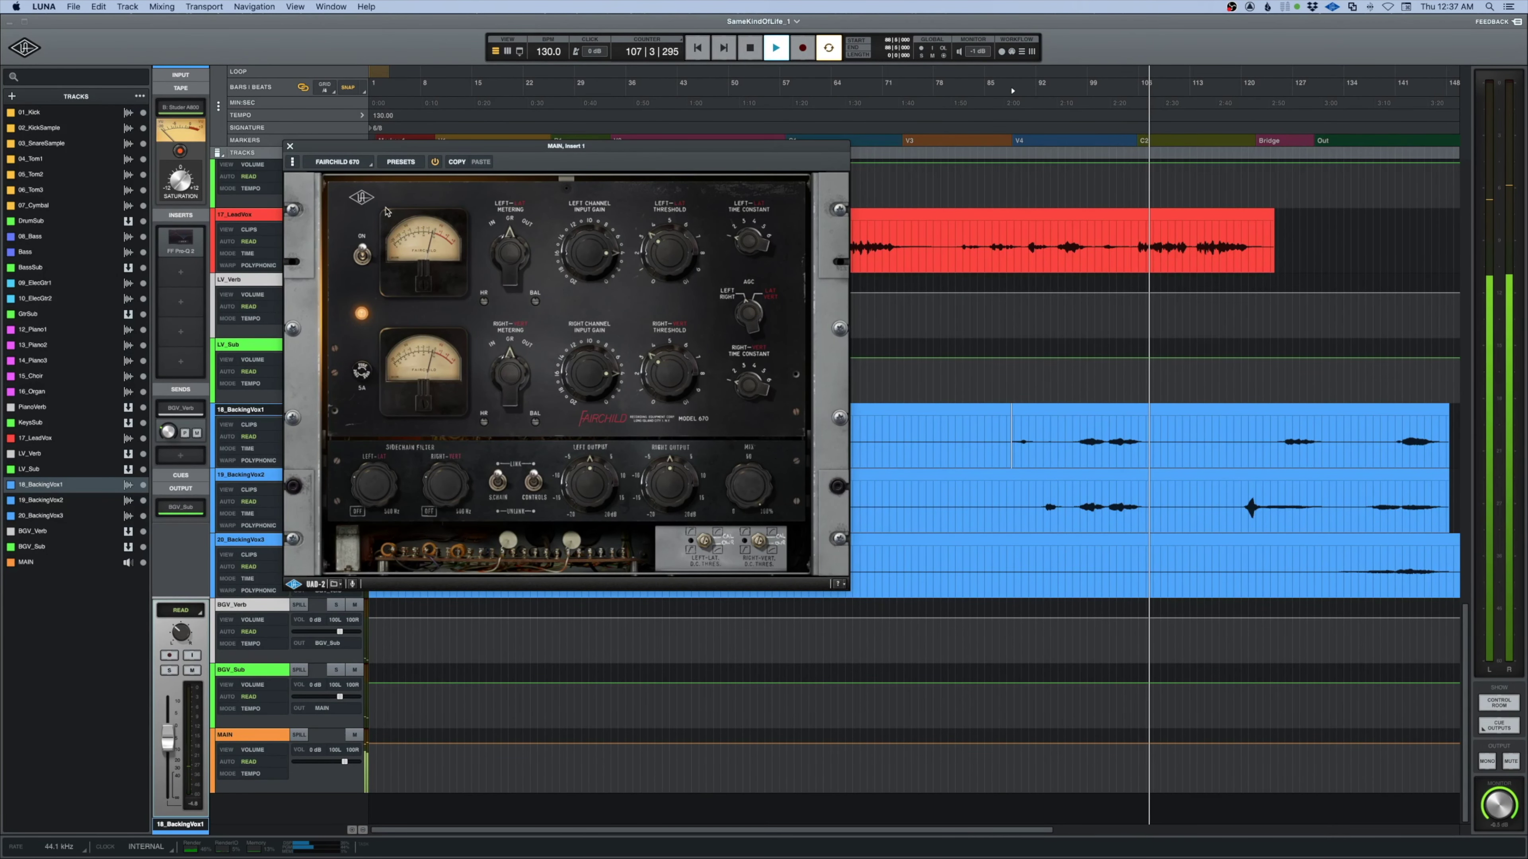
left_click(287, 147)
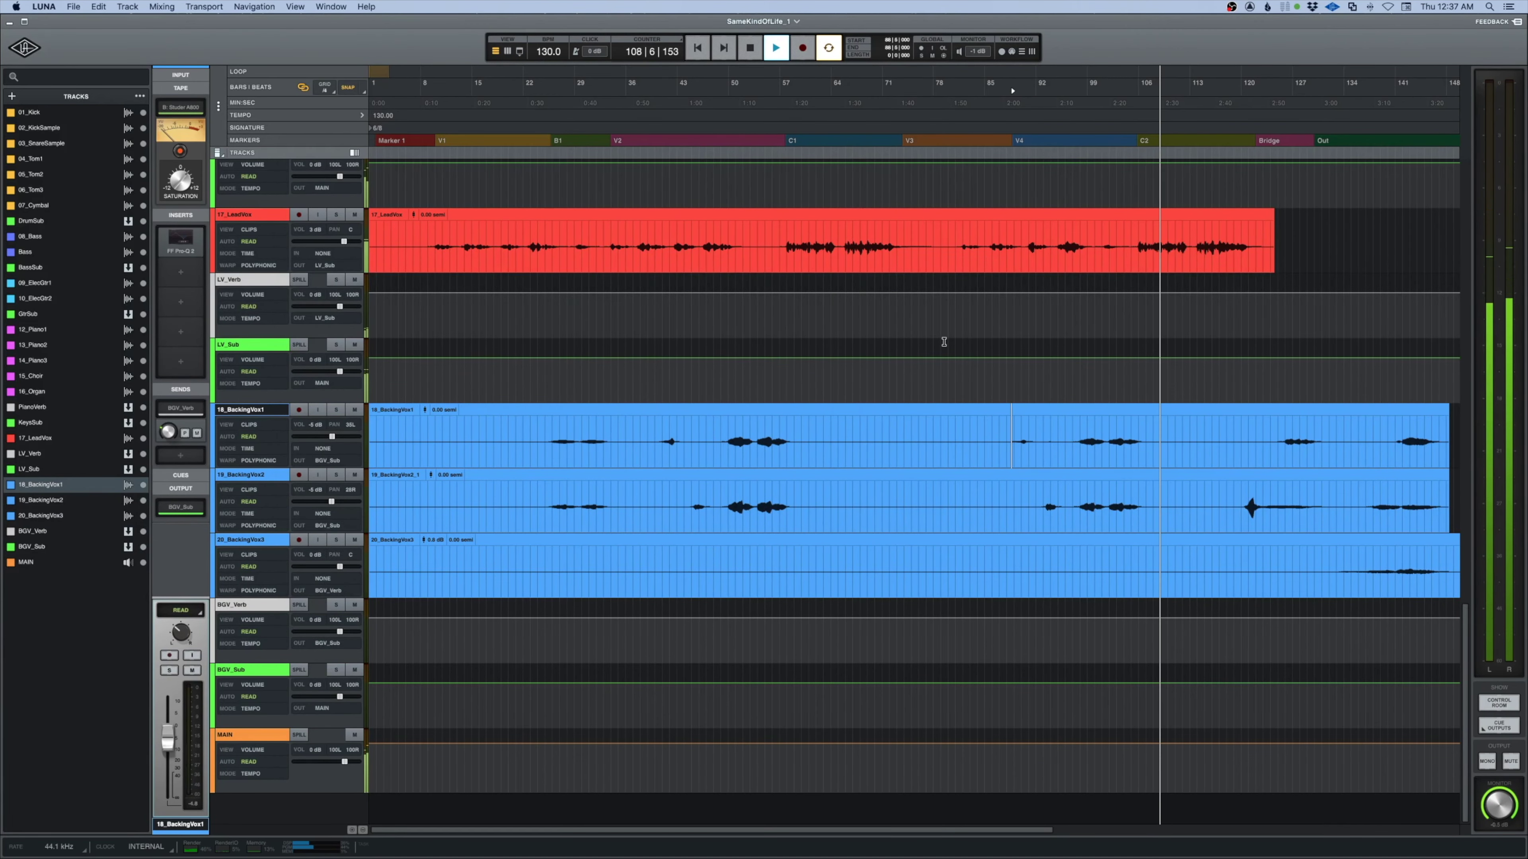
key("super+equal")
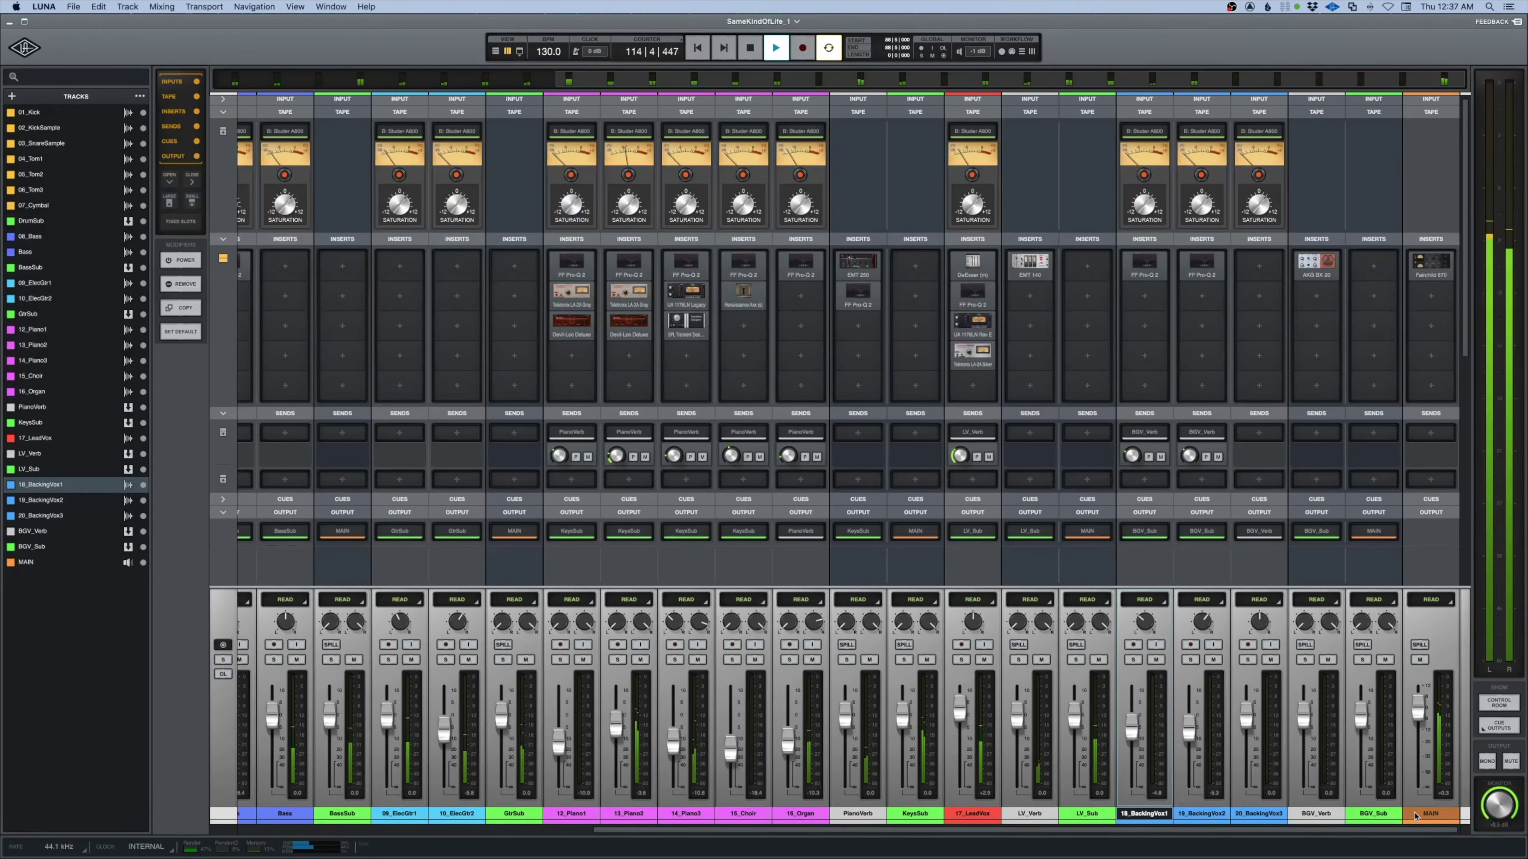
Move the playback start to bar 48 on the 18_BackingVox1 track and play the full mix with the mixer in view
key("space")
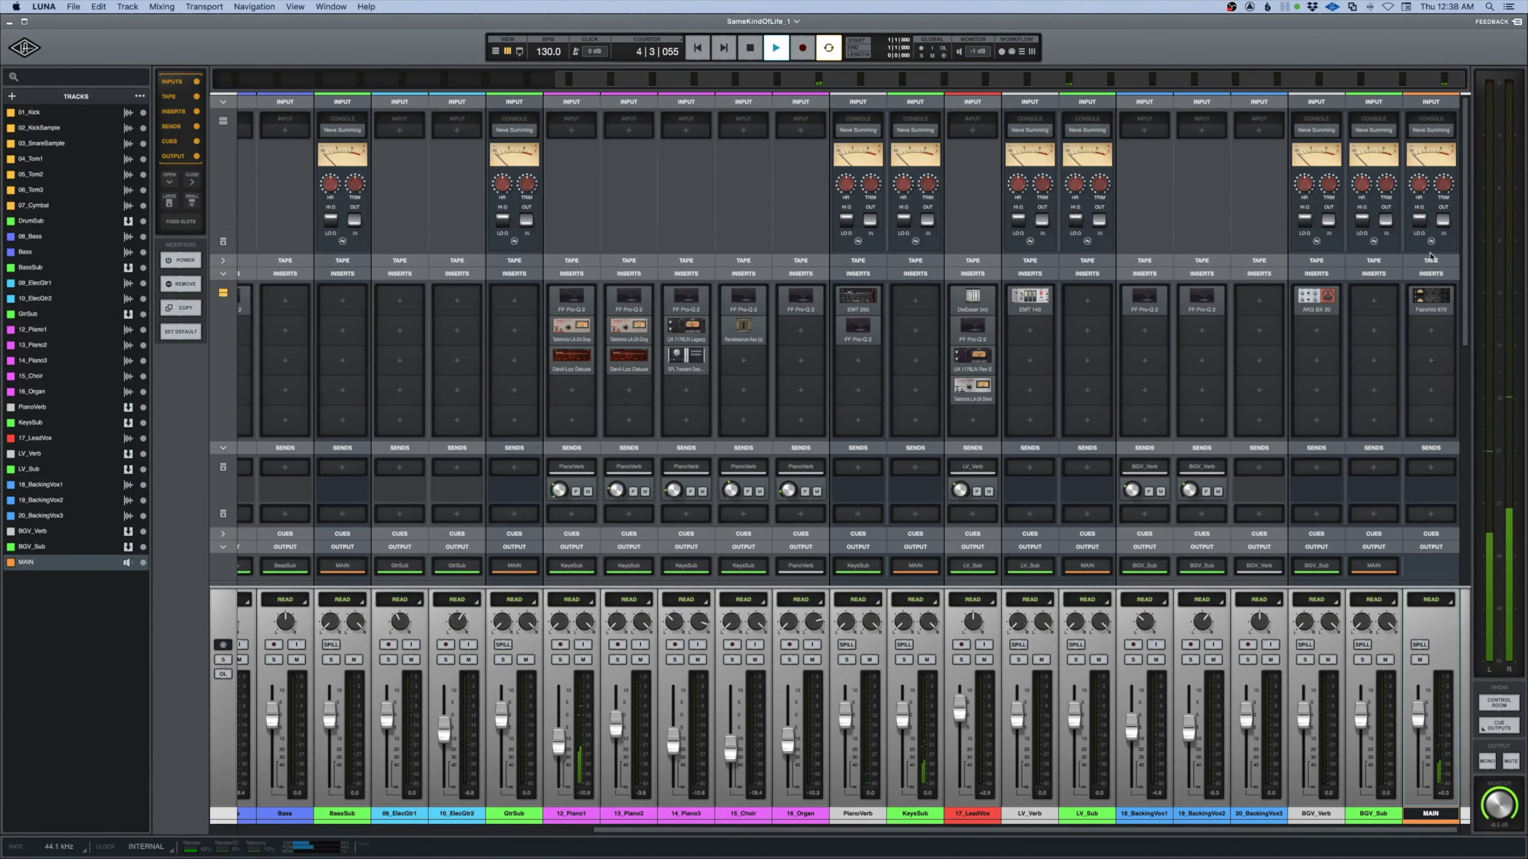
key("super+equal")
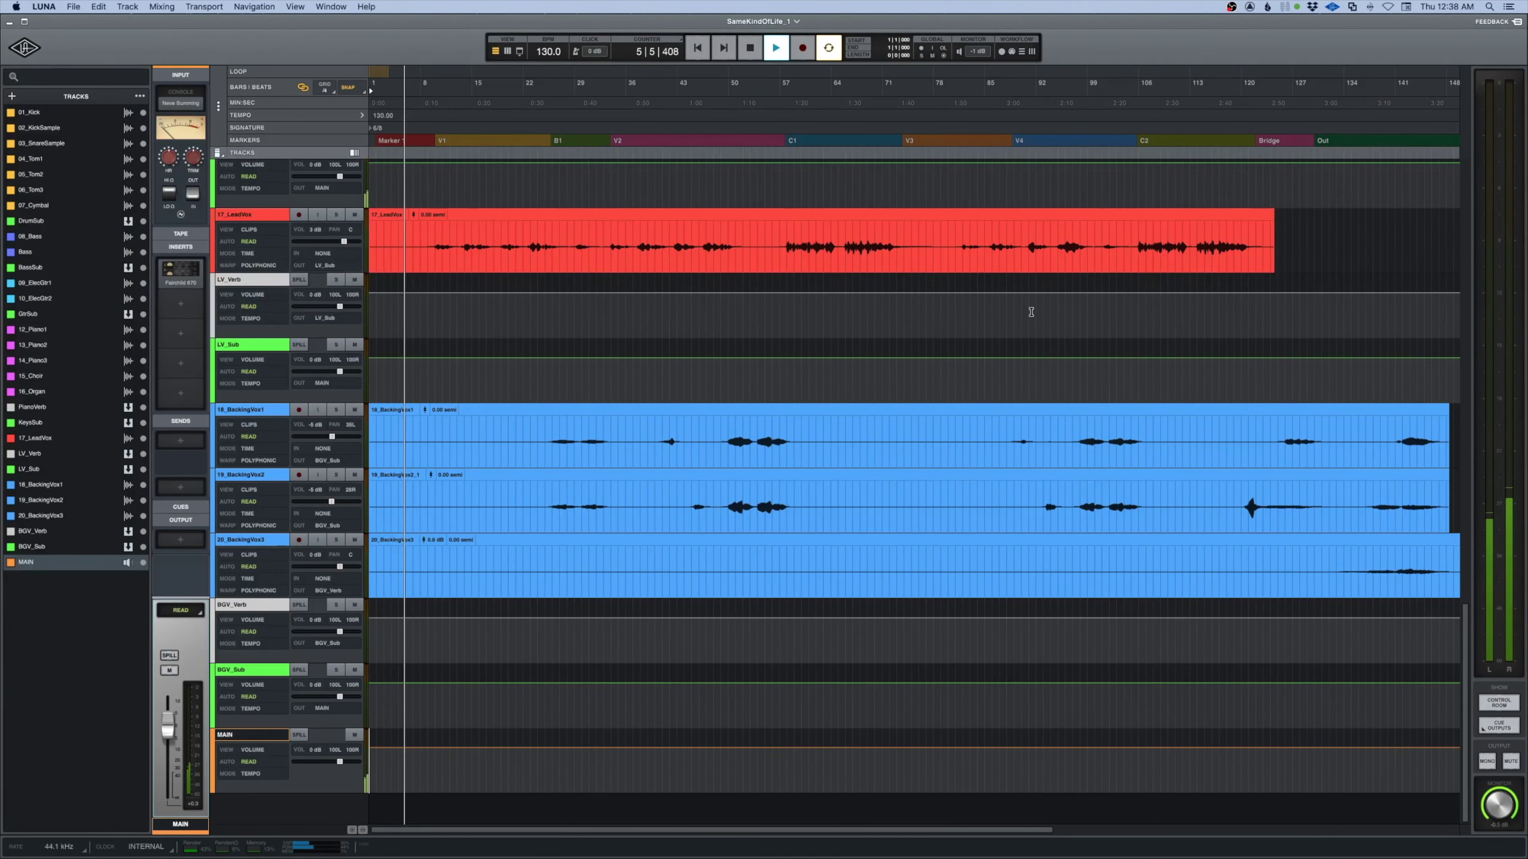
key("space")
left_click(716, 426)
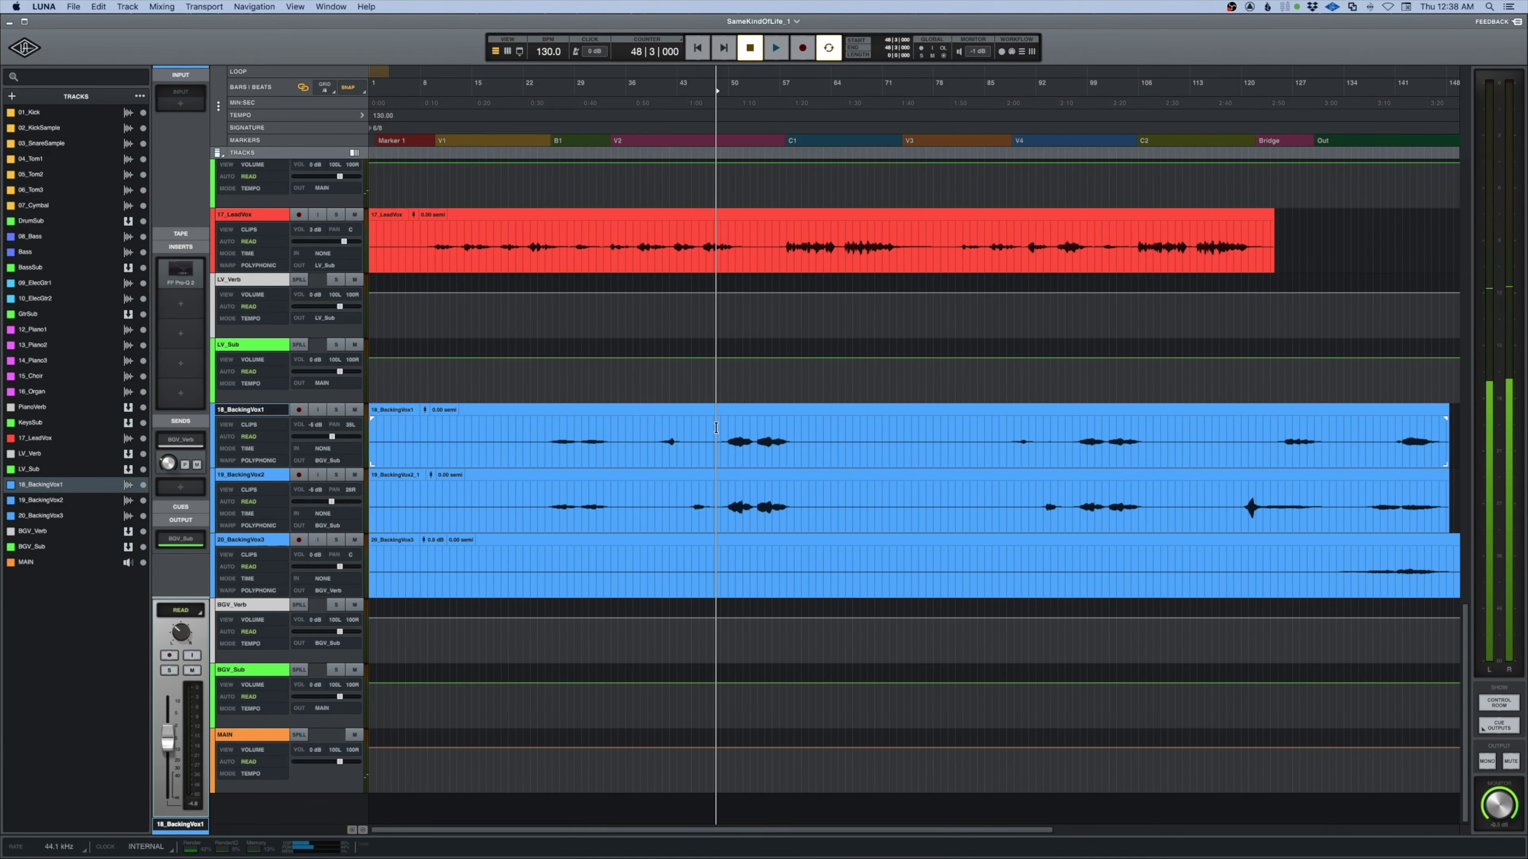
key("space")
key("super+equal")
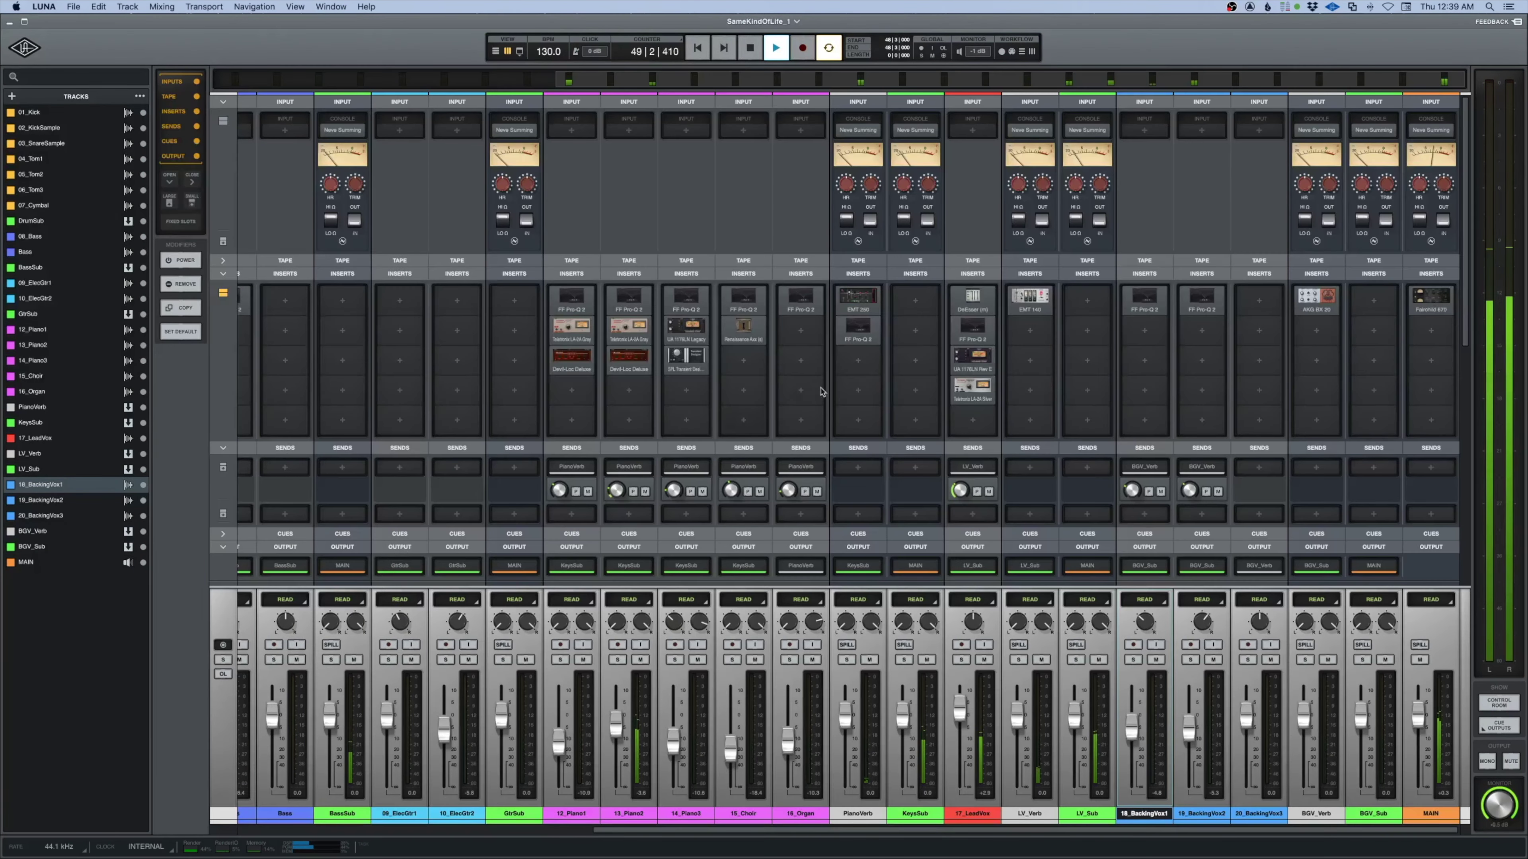
Toggle the In switch of the Neve Summing on MAIN and audition the full mix again from bar 48
left_click(1442, 222)
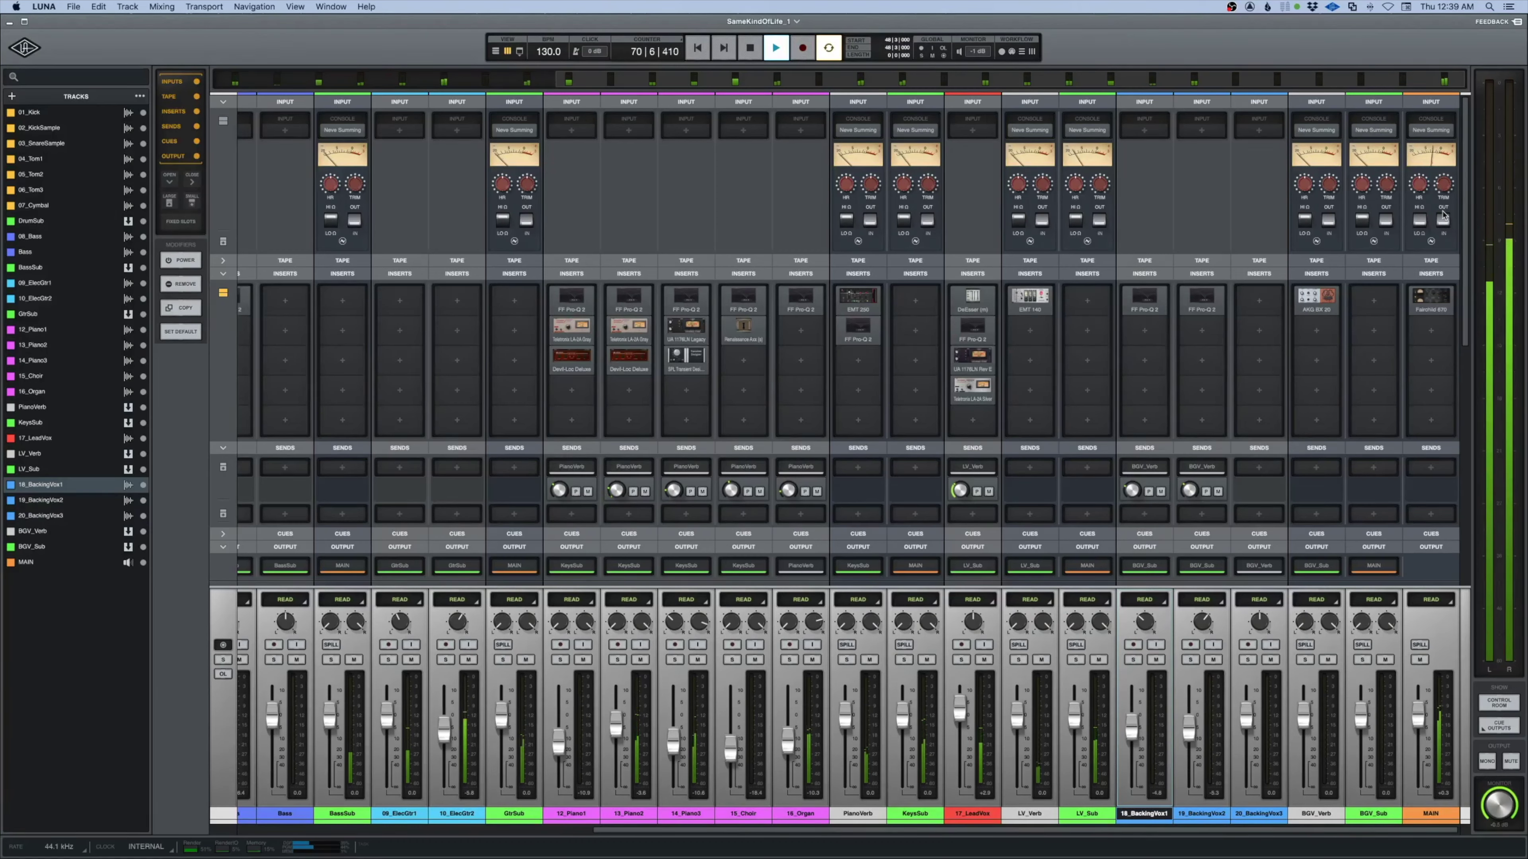
key("space")
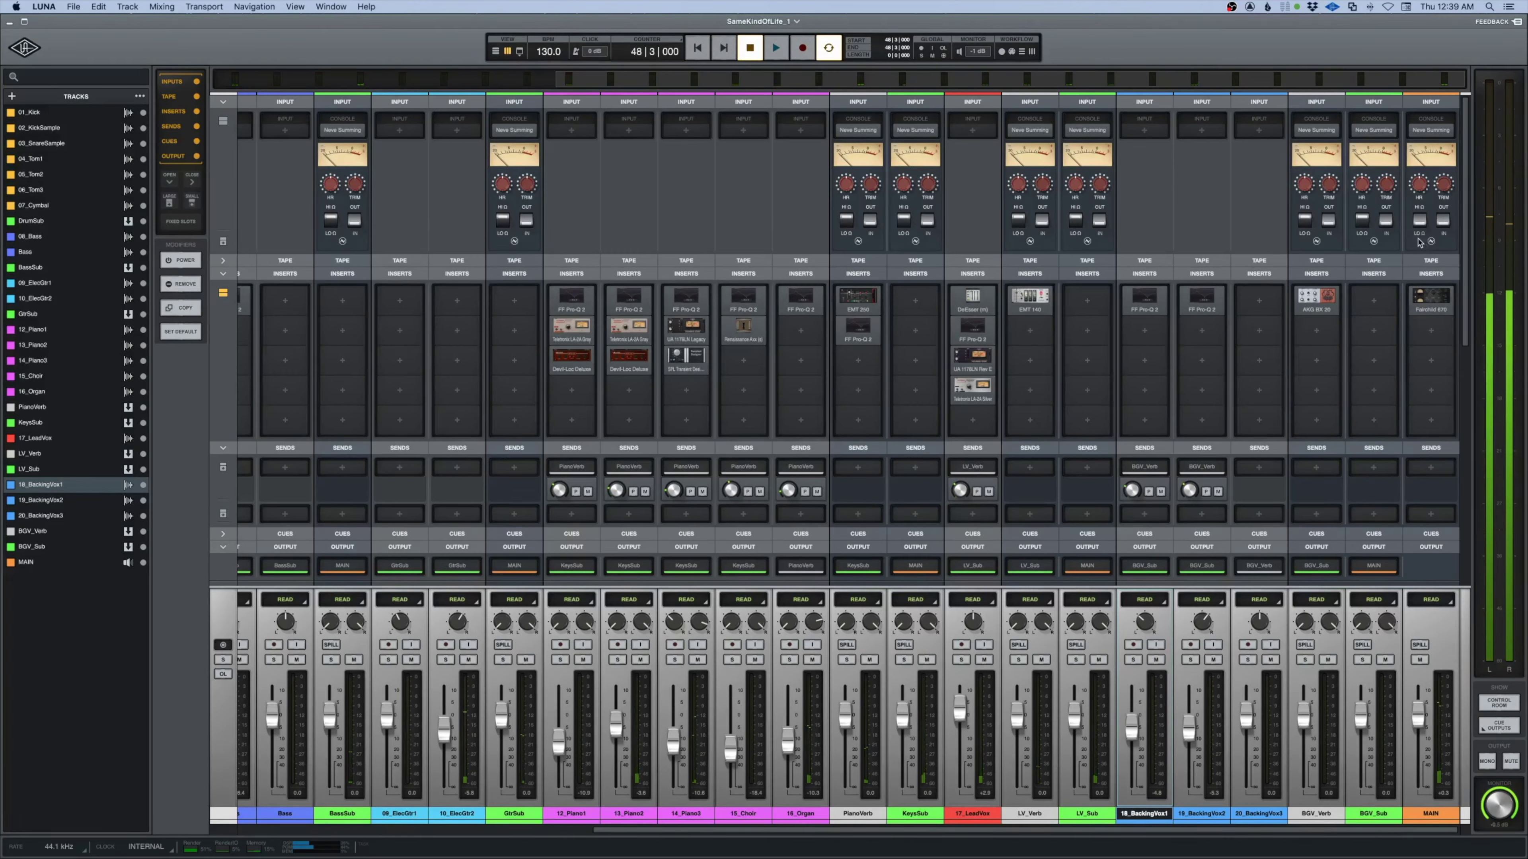
key("space")
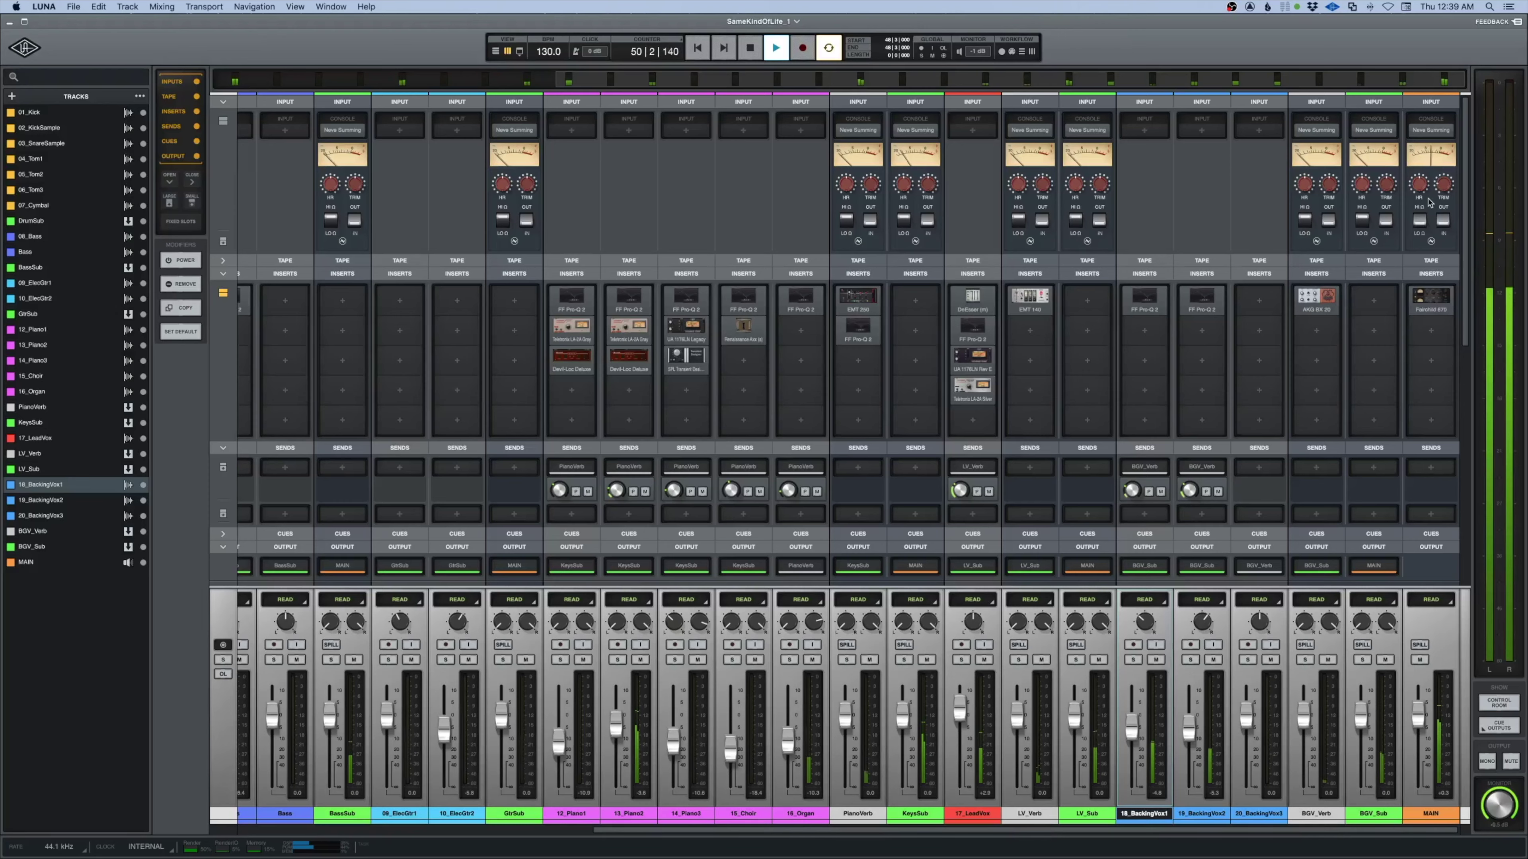
key("super+equal")
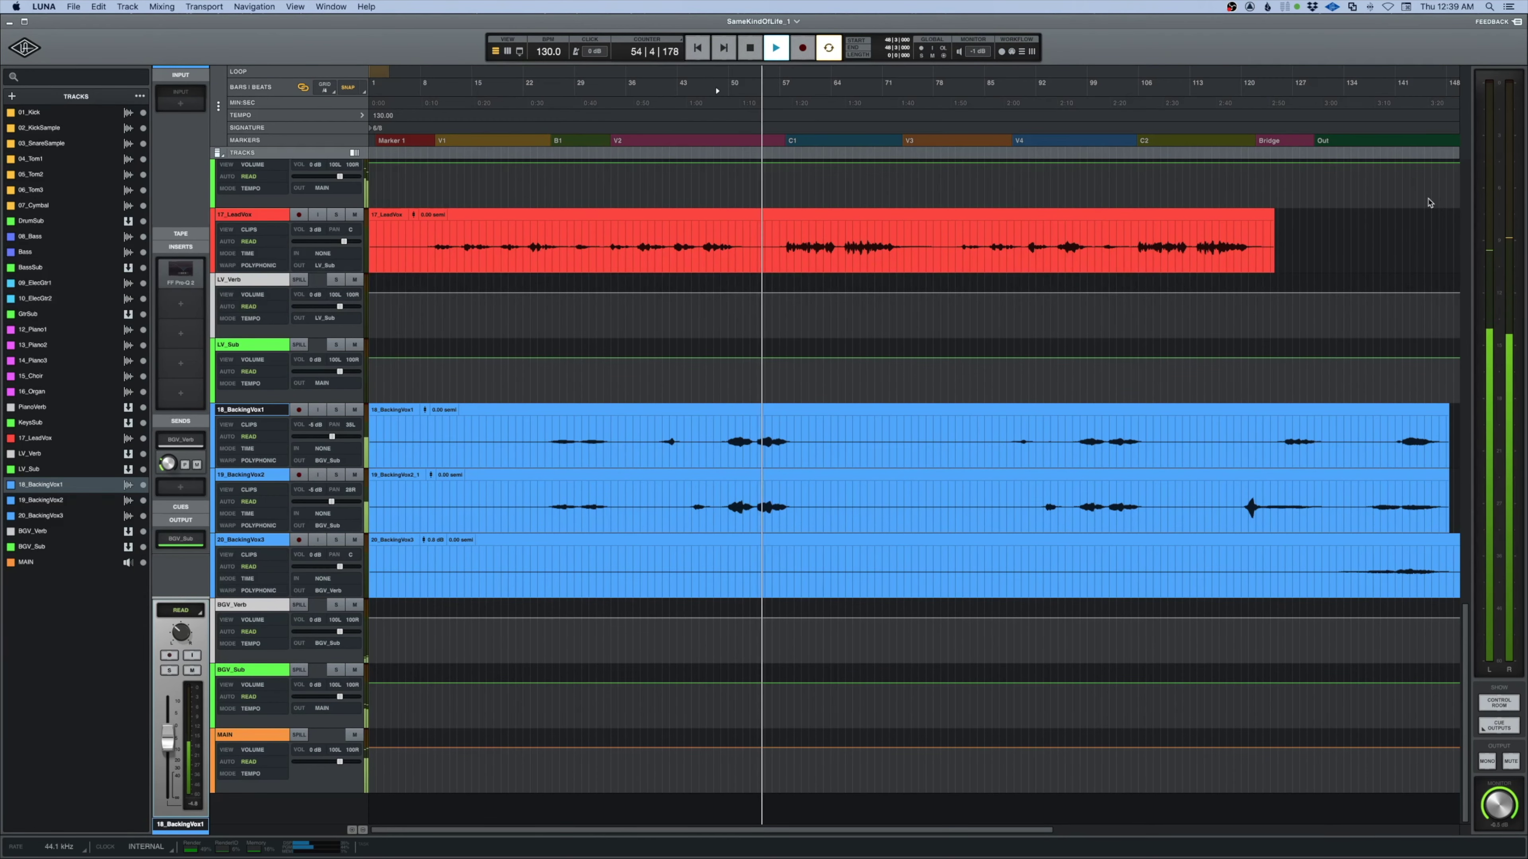
key("super+equal")
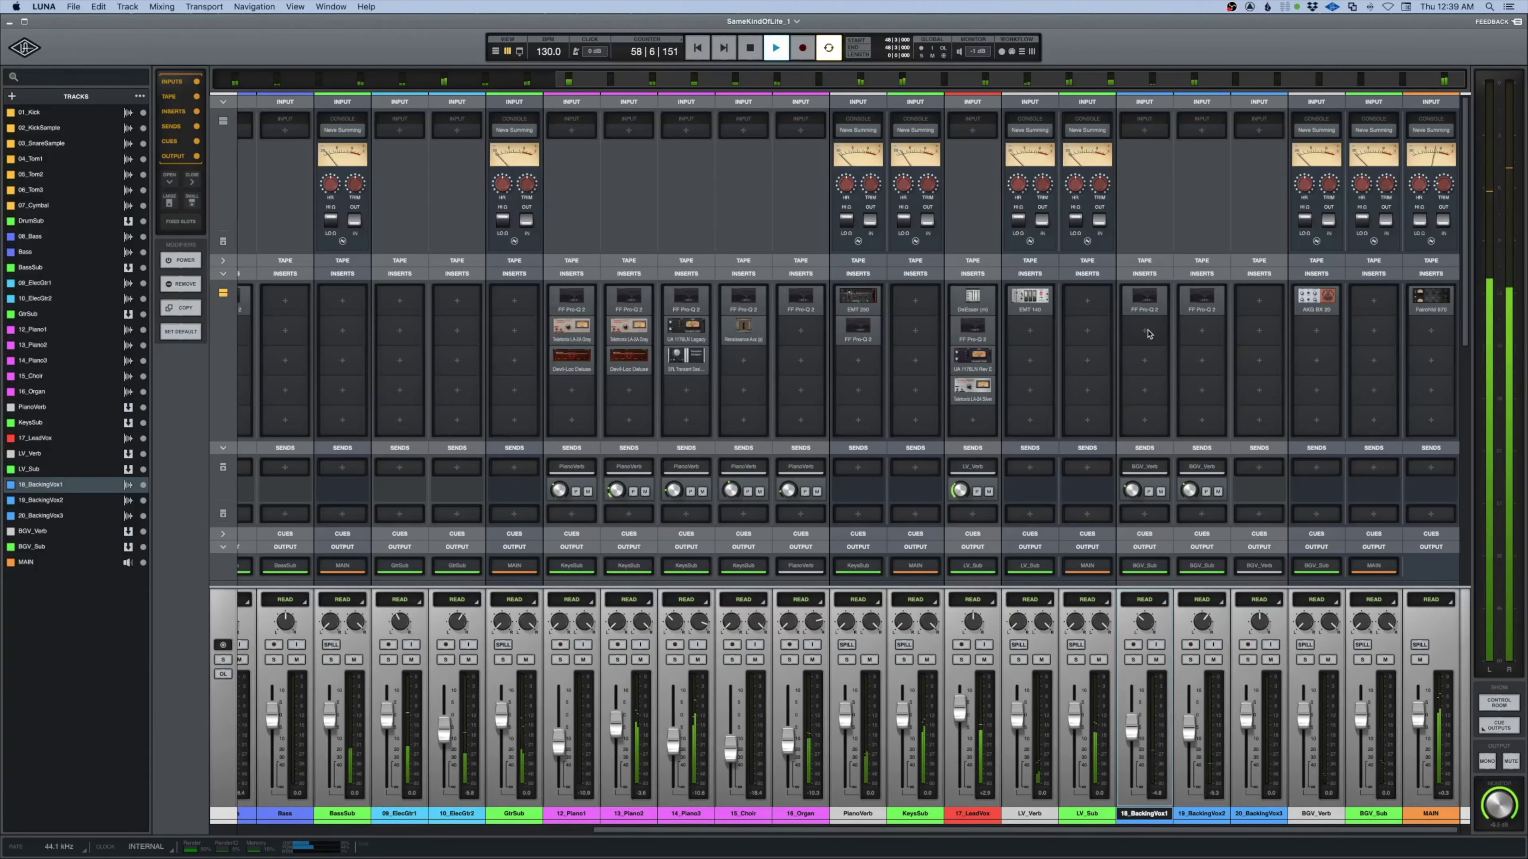
key("space")
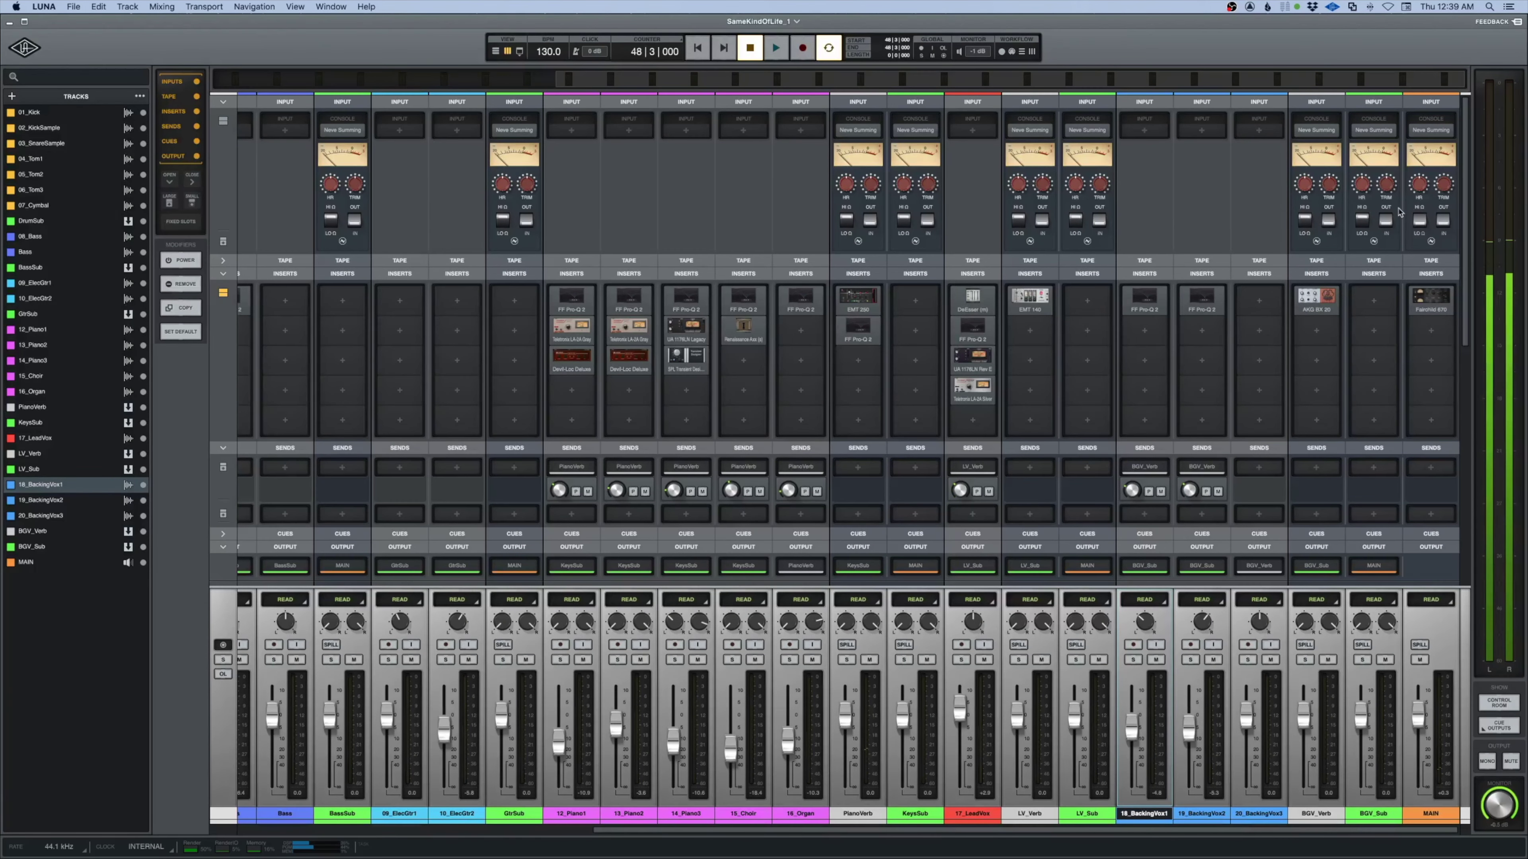
scroll(802, 396, "left", 10)
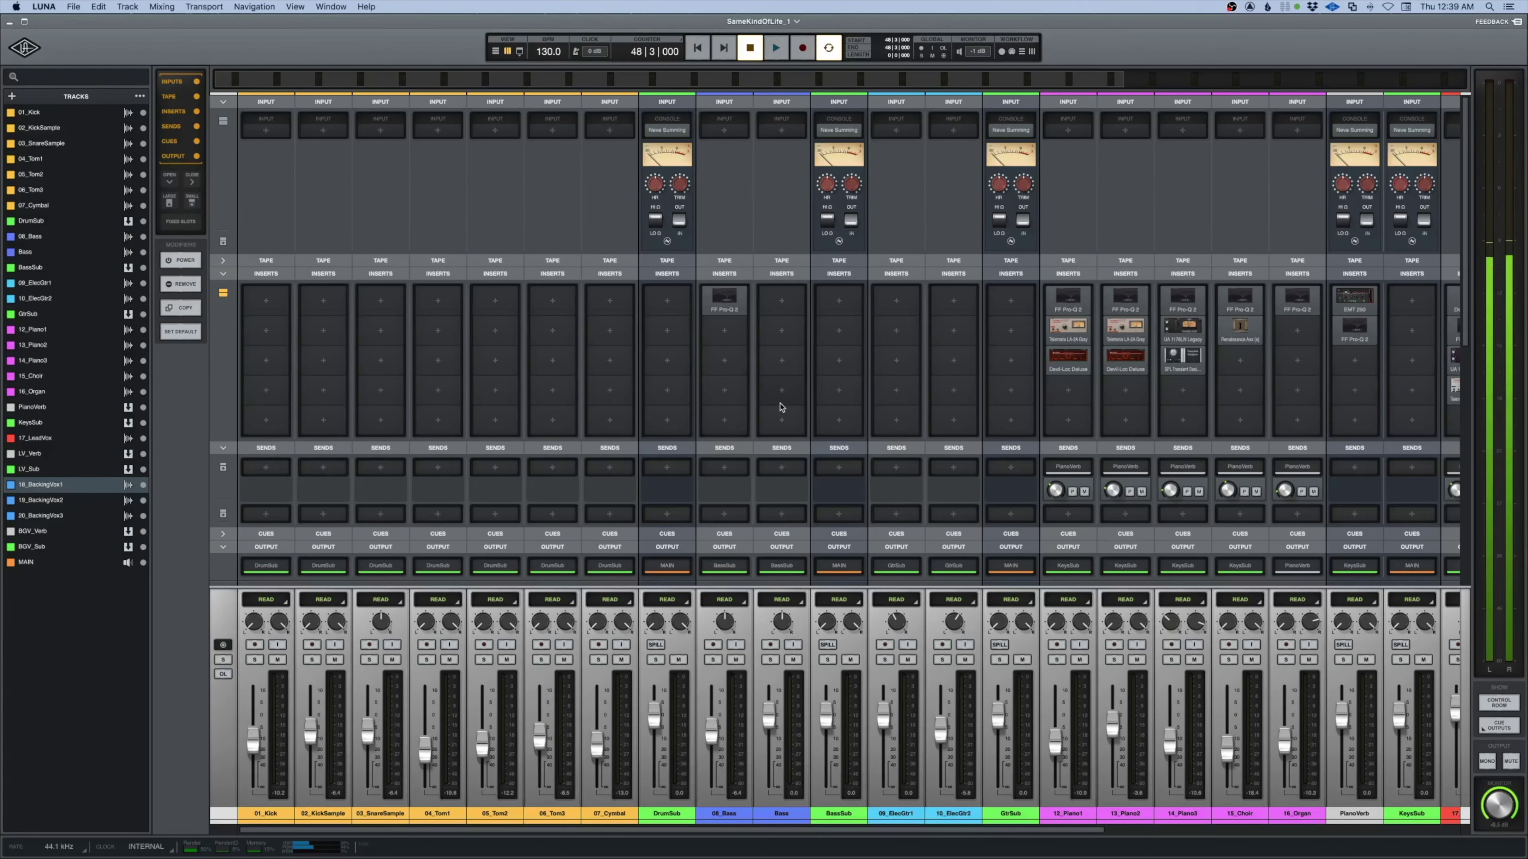
scroll(780, 407, "right", 10)
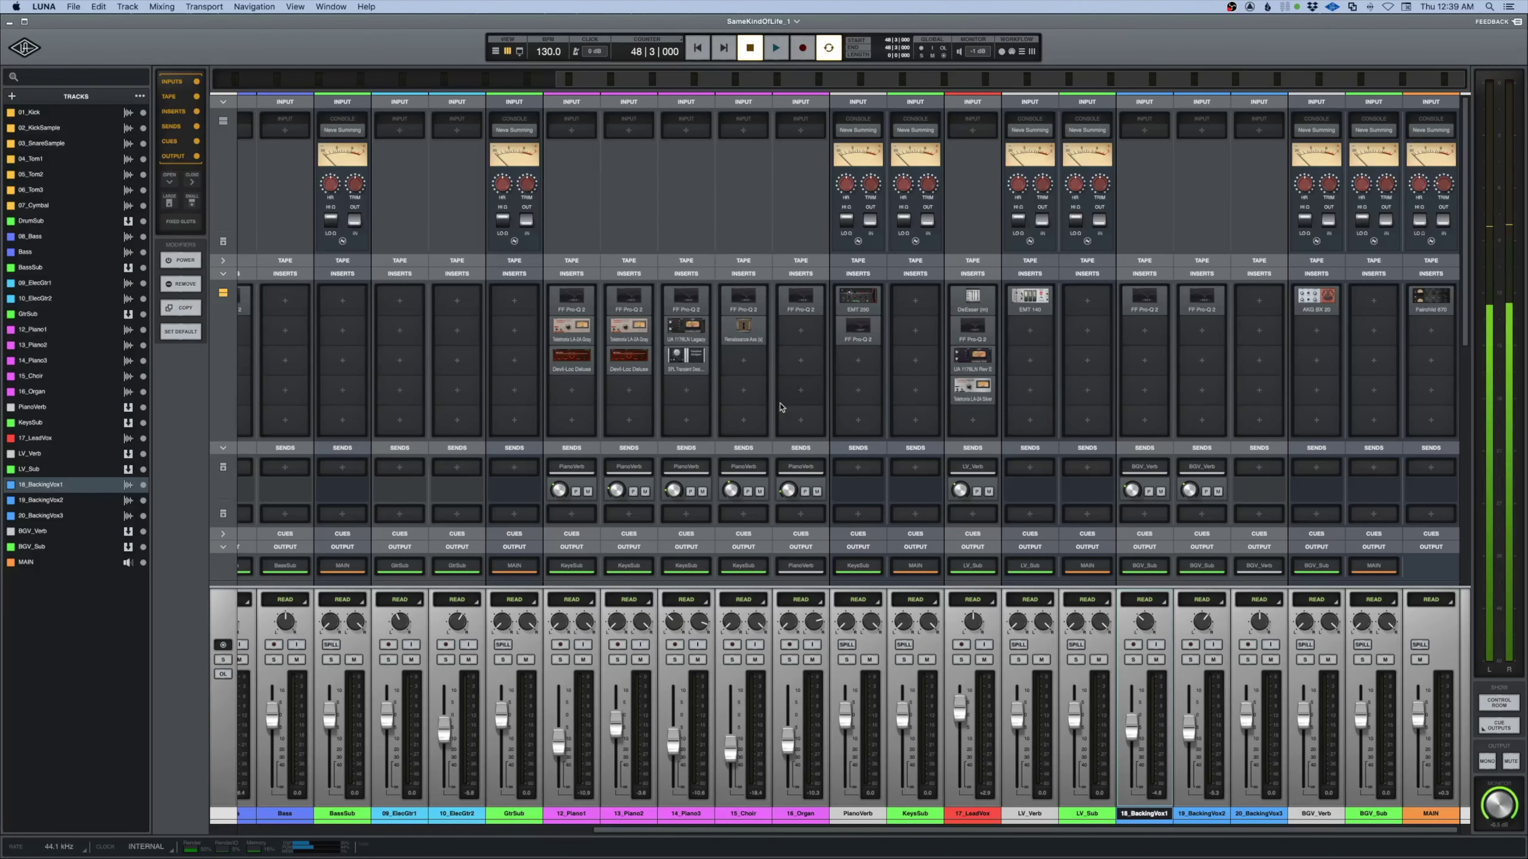